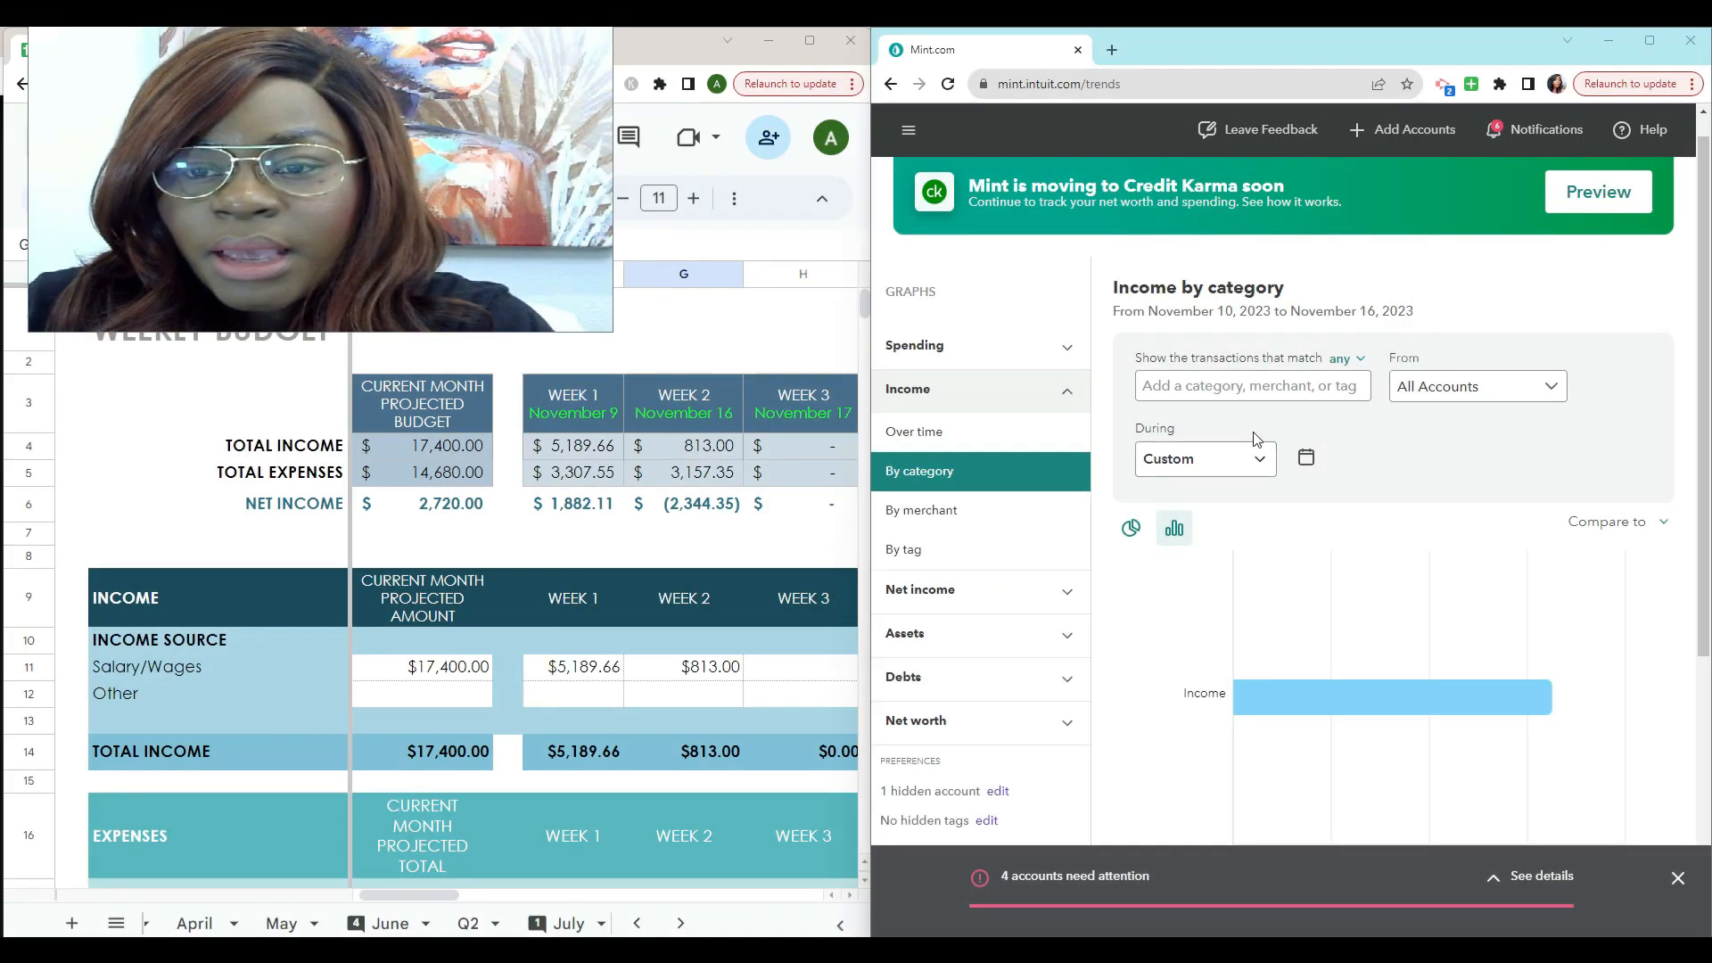
# Set the income-by-category report's custom date range to November 17 through November 23, 2023
pyautogui.click(1305, 459)
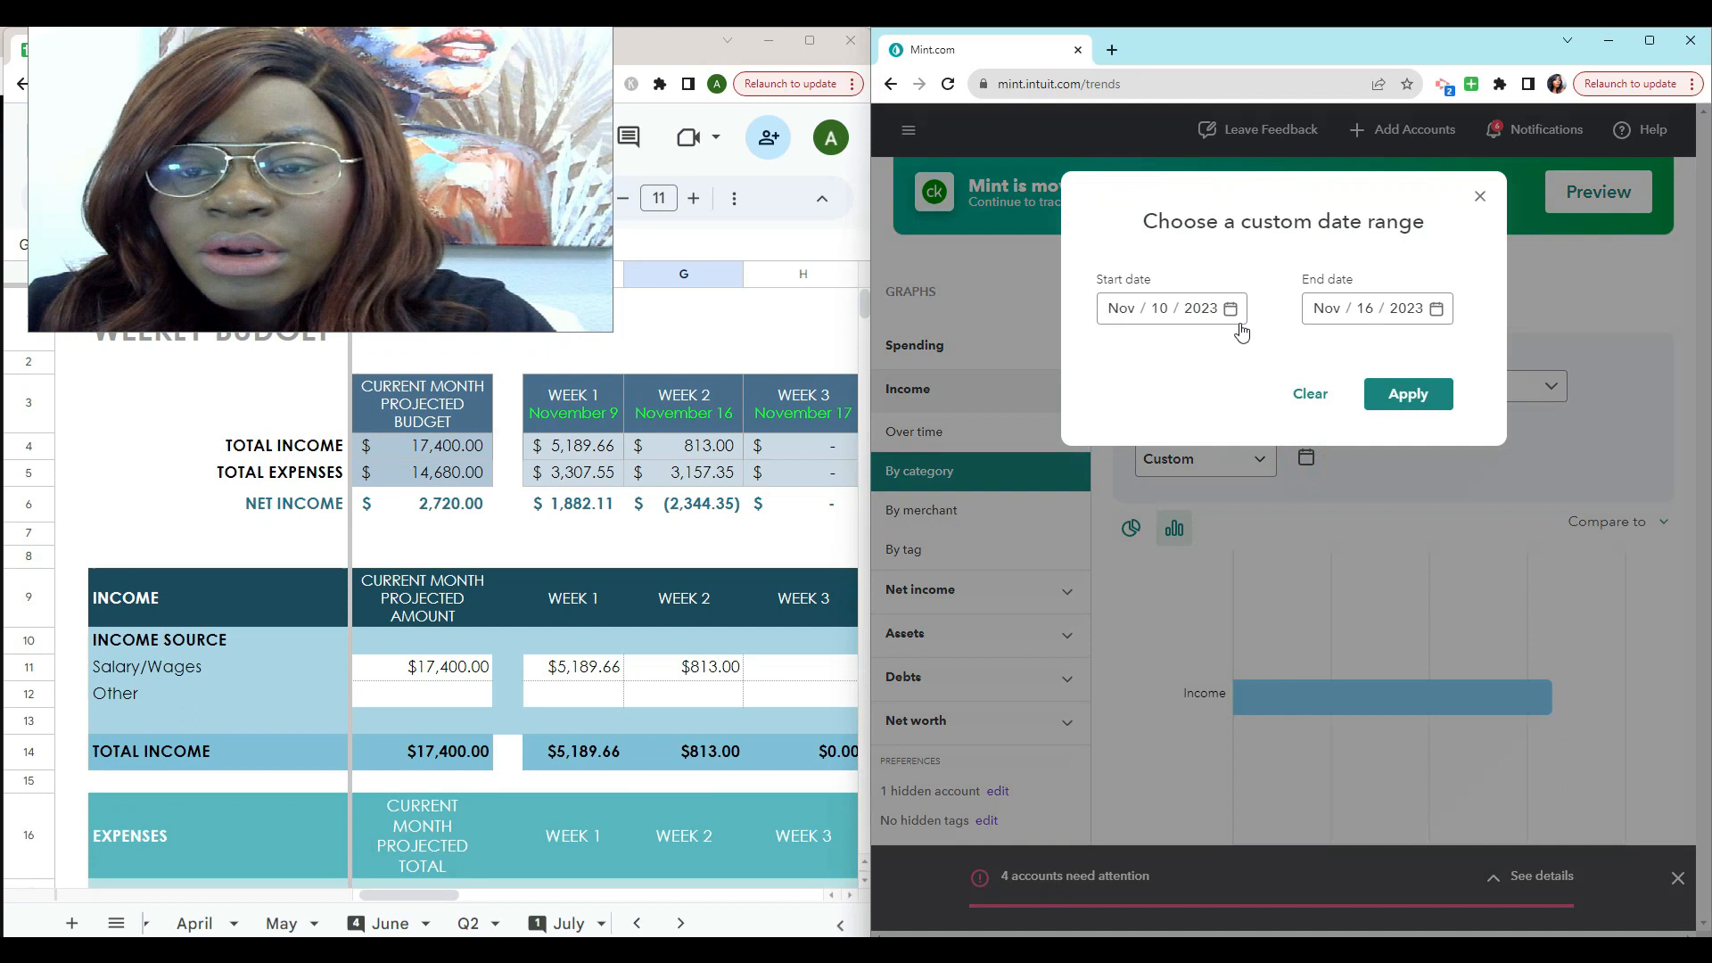
pyautogui.click(1231, 308)
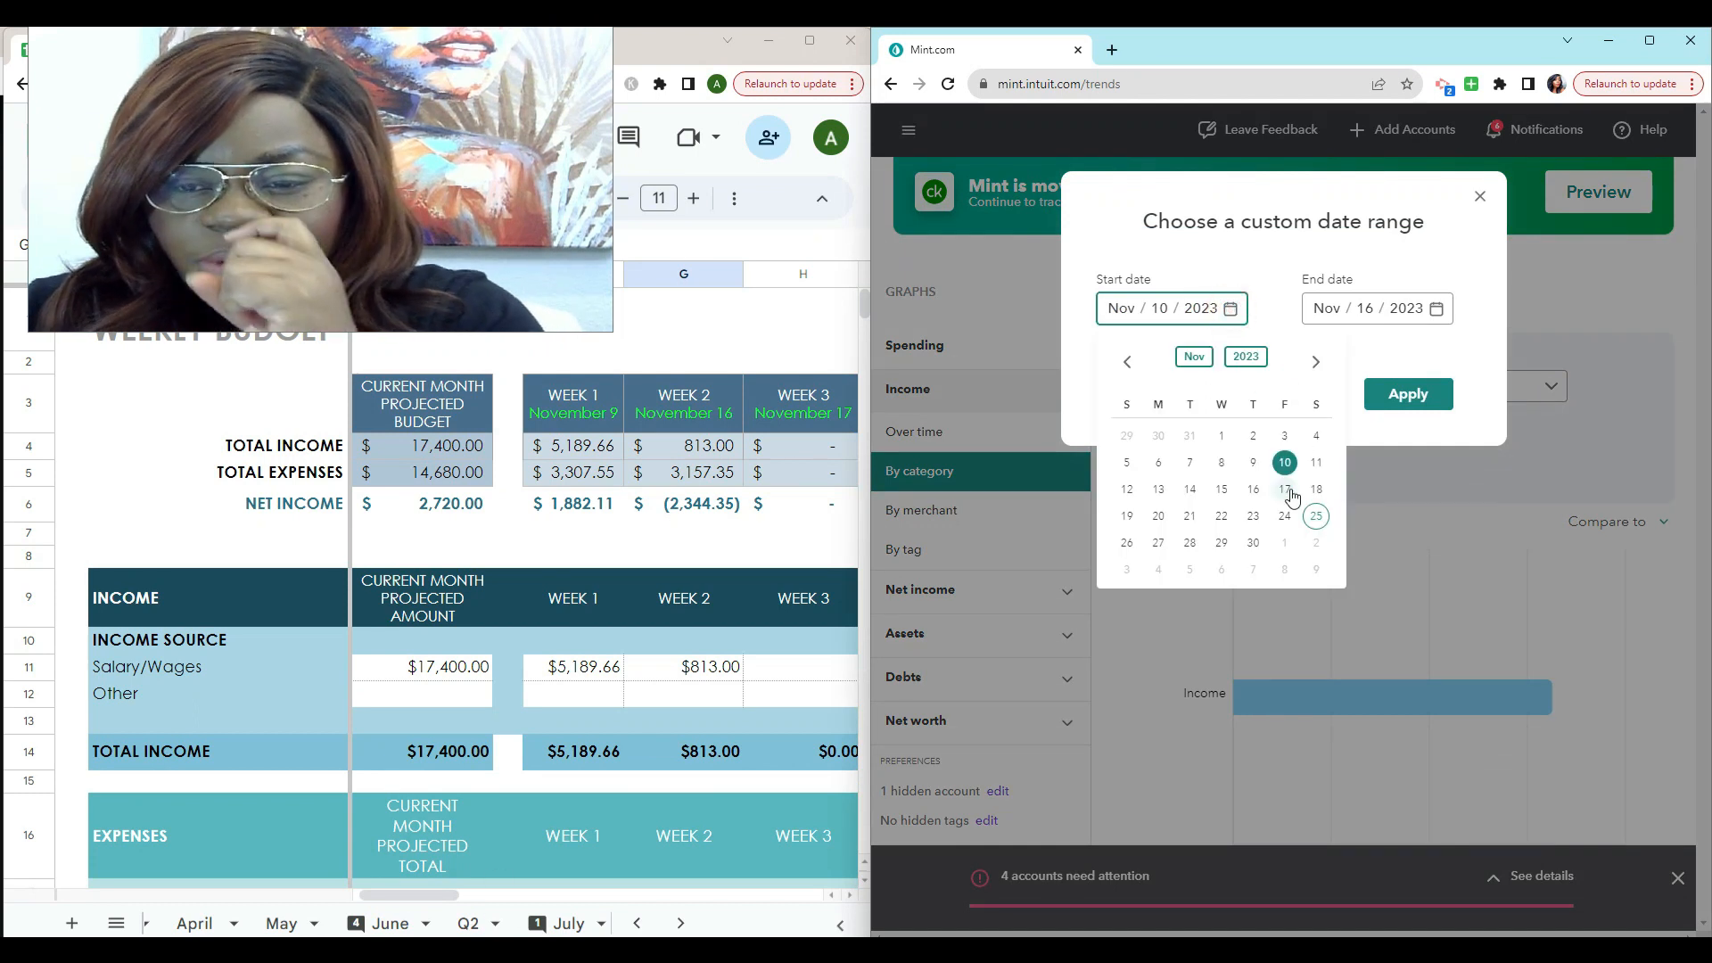
pyautogui.click(1285, 490)
pyautogui.click(1436, 309)
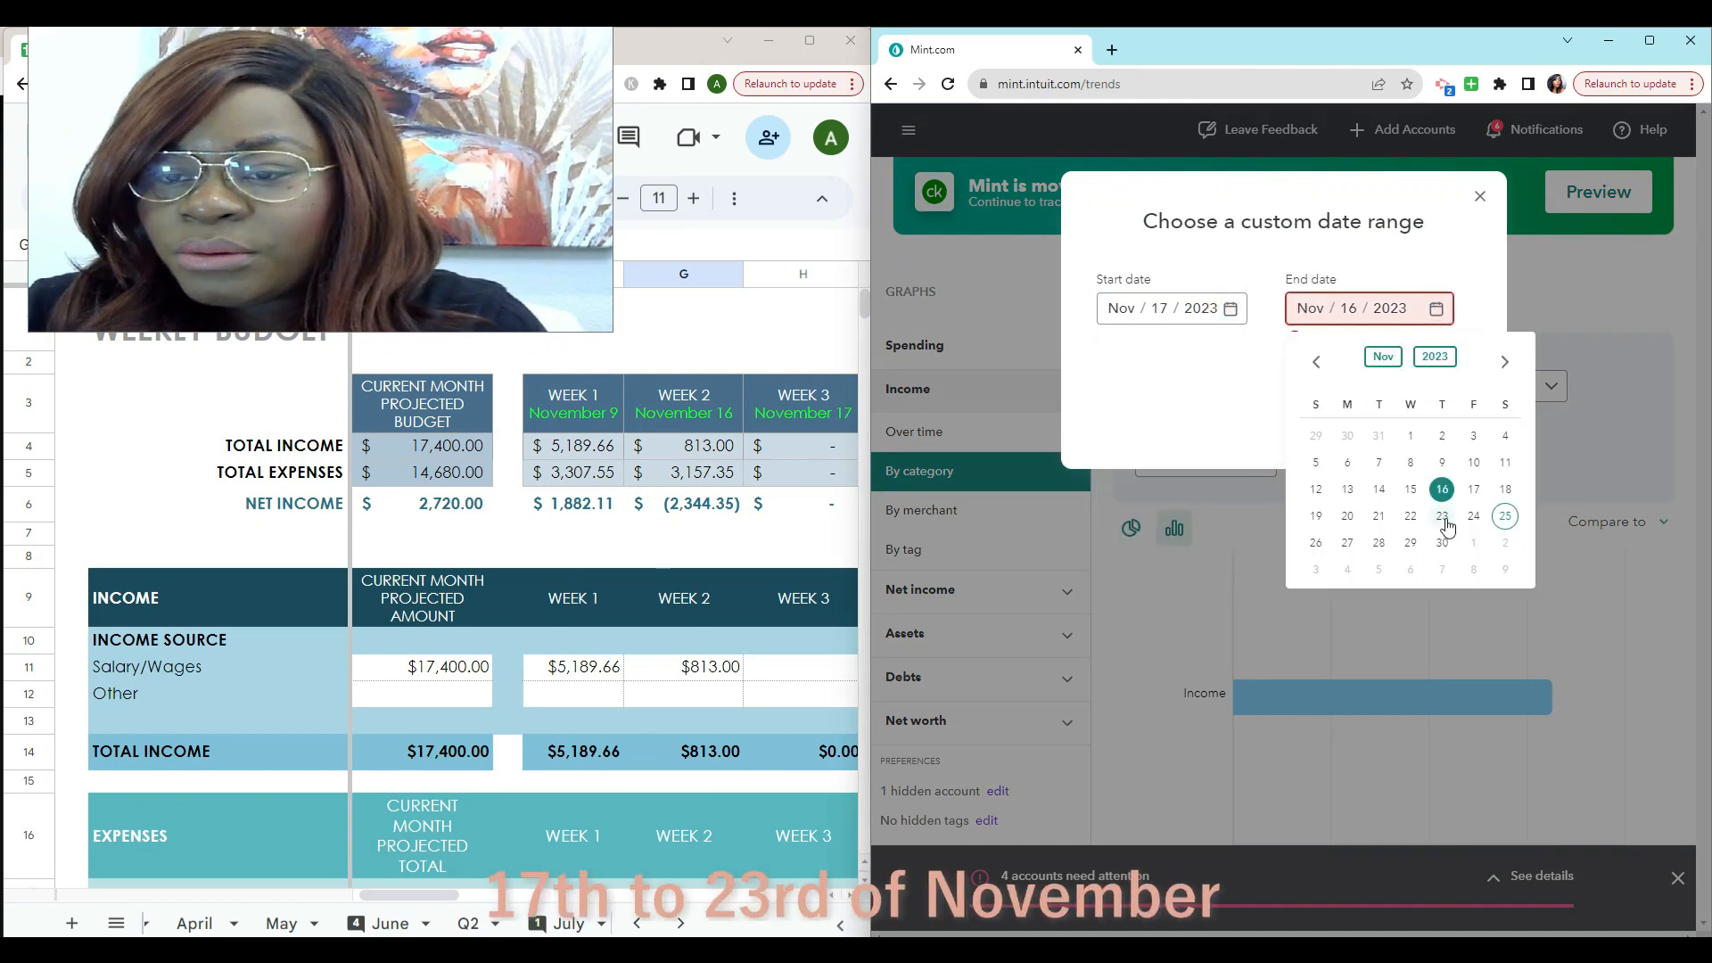
pyautogui.click(1441, 516)
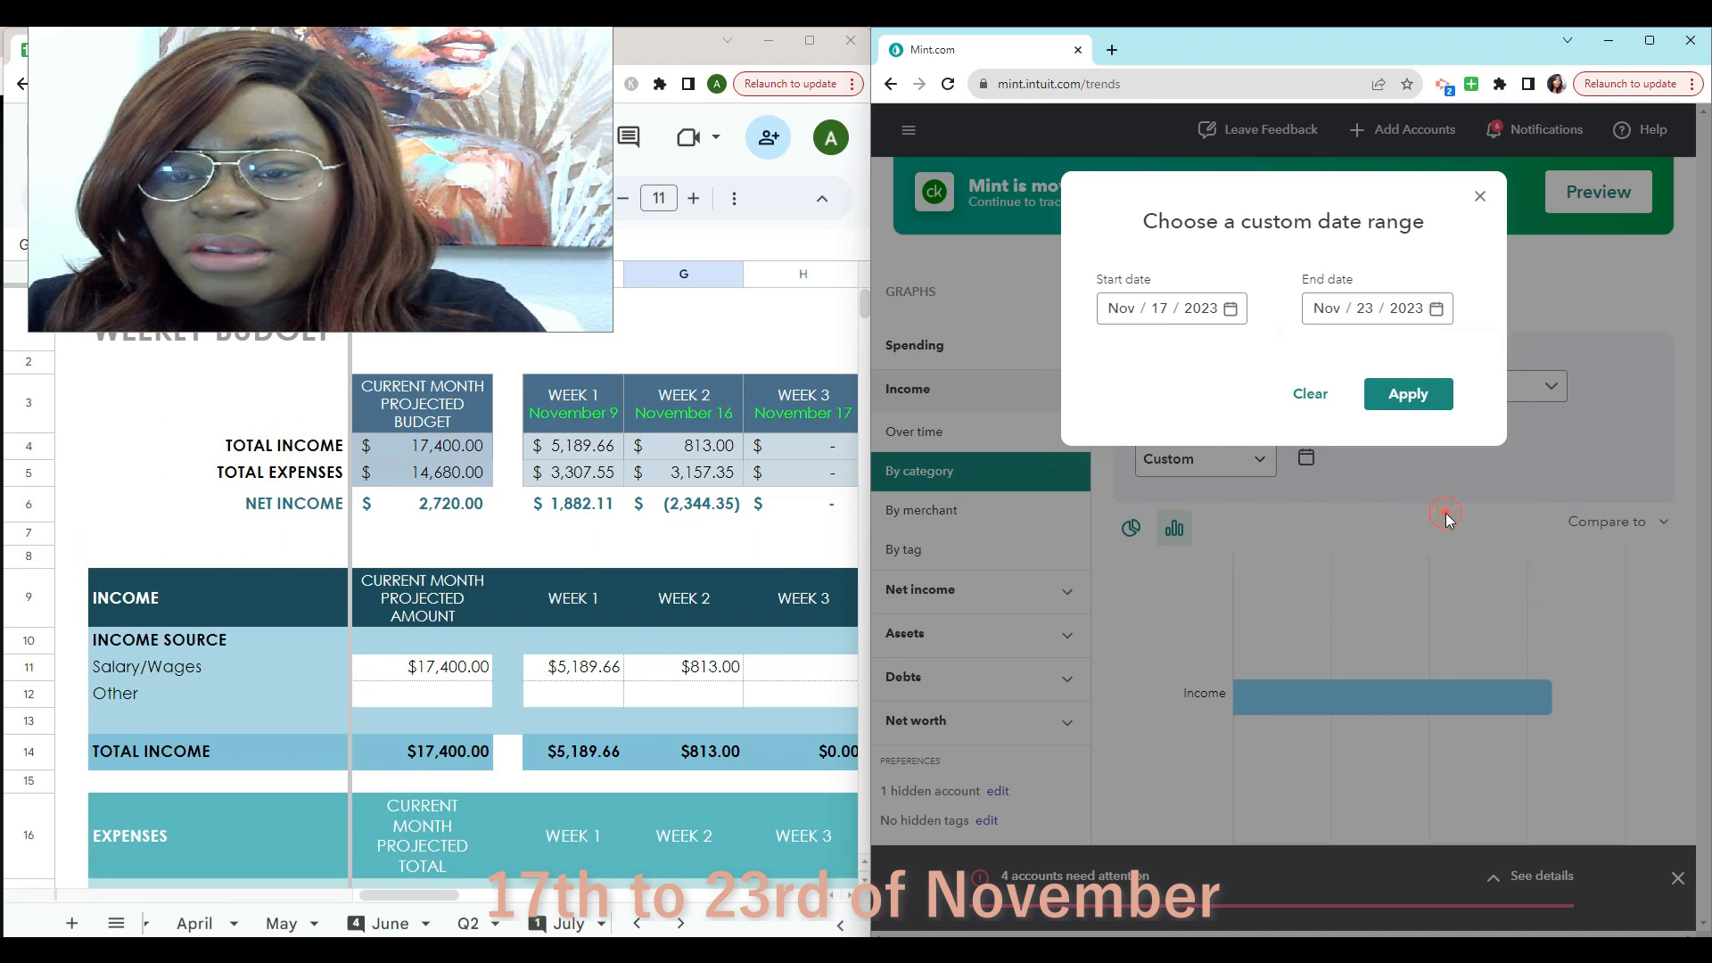
pyautogui.click(1410, 390)
# Enter the report's total income, 5250.99, as the Week 3 Salary/Wages amount in the weekly budget sheet
pyautogui.scroll(-3, 1477, 553)
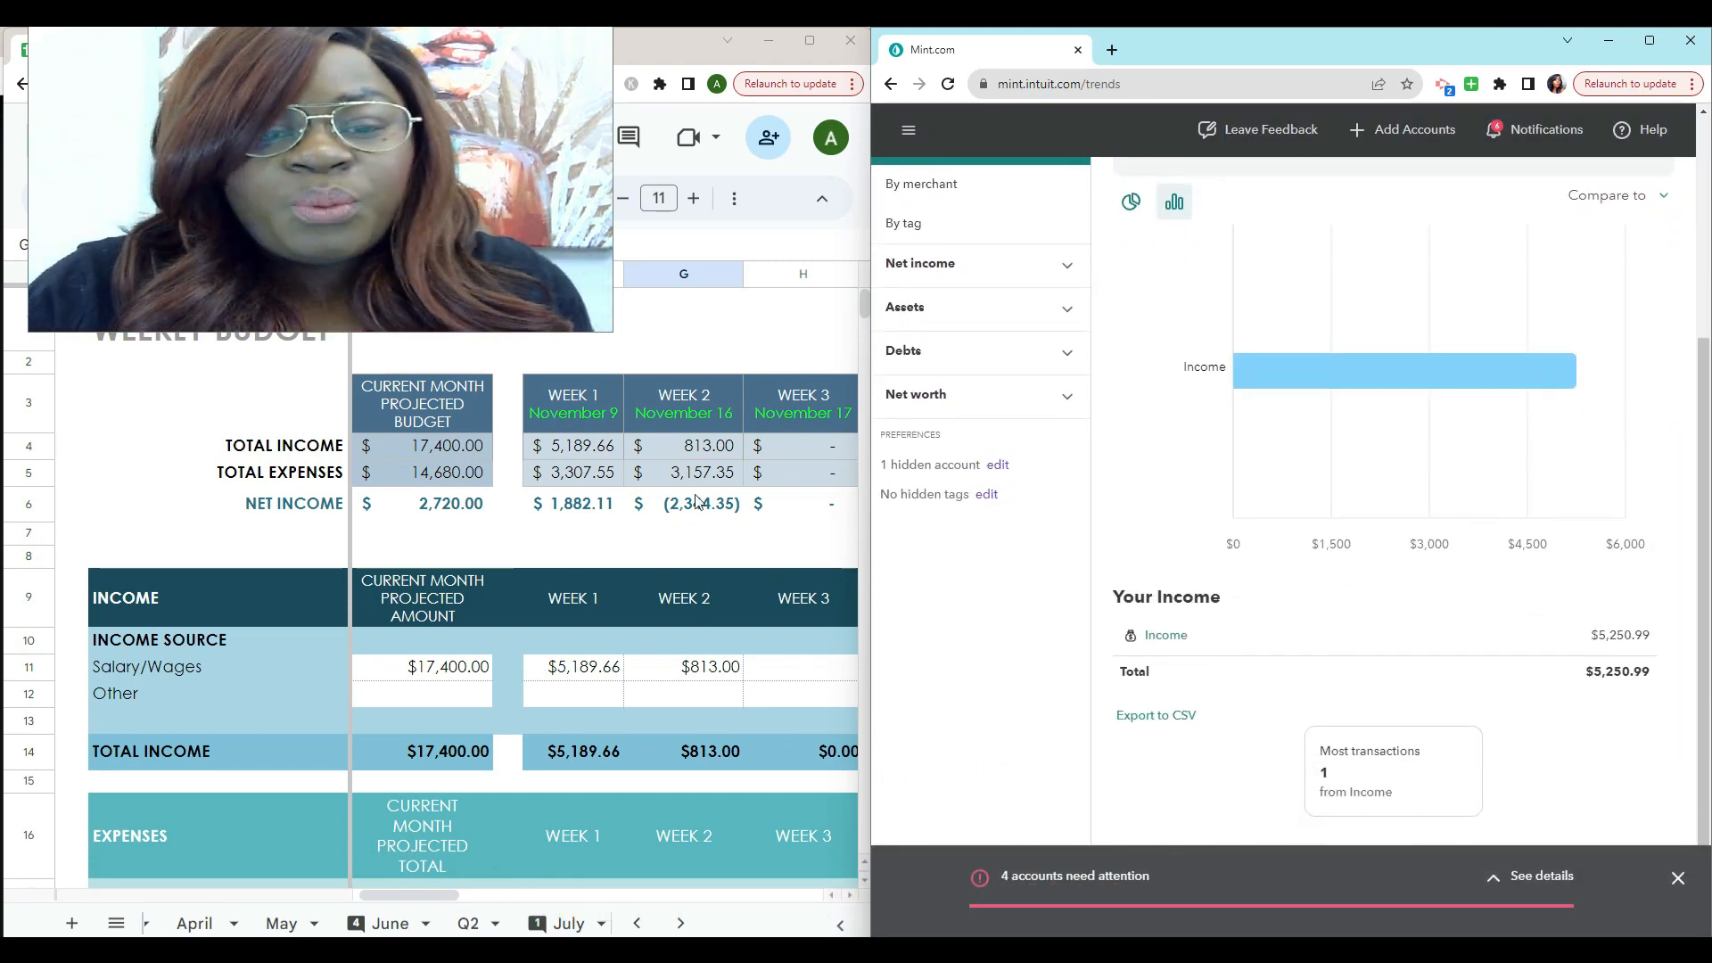
pyautogui.click(453, 897)
pyautogui.moveTo(452, 897); pyautogui.dragTo(538, 884)
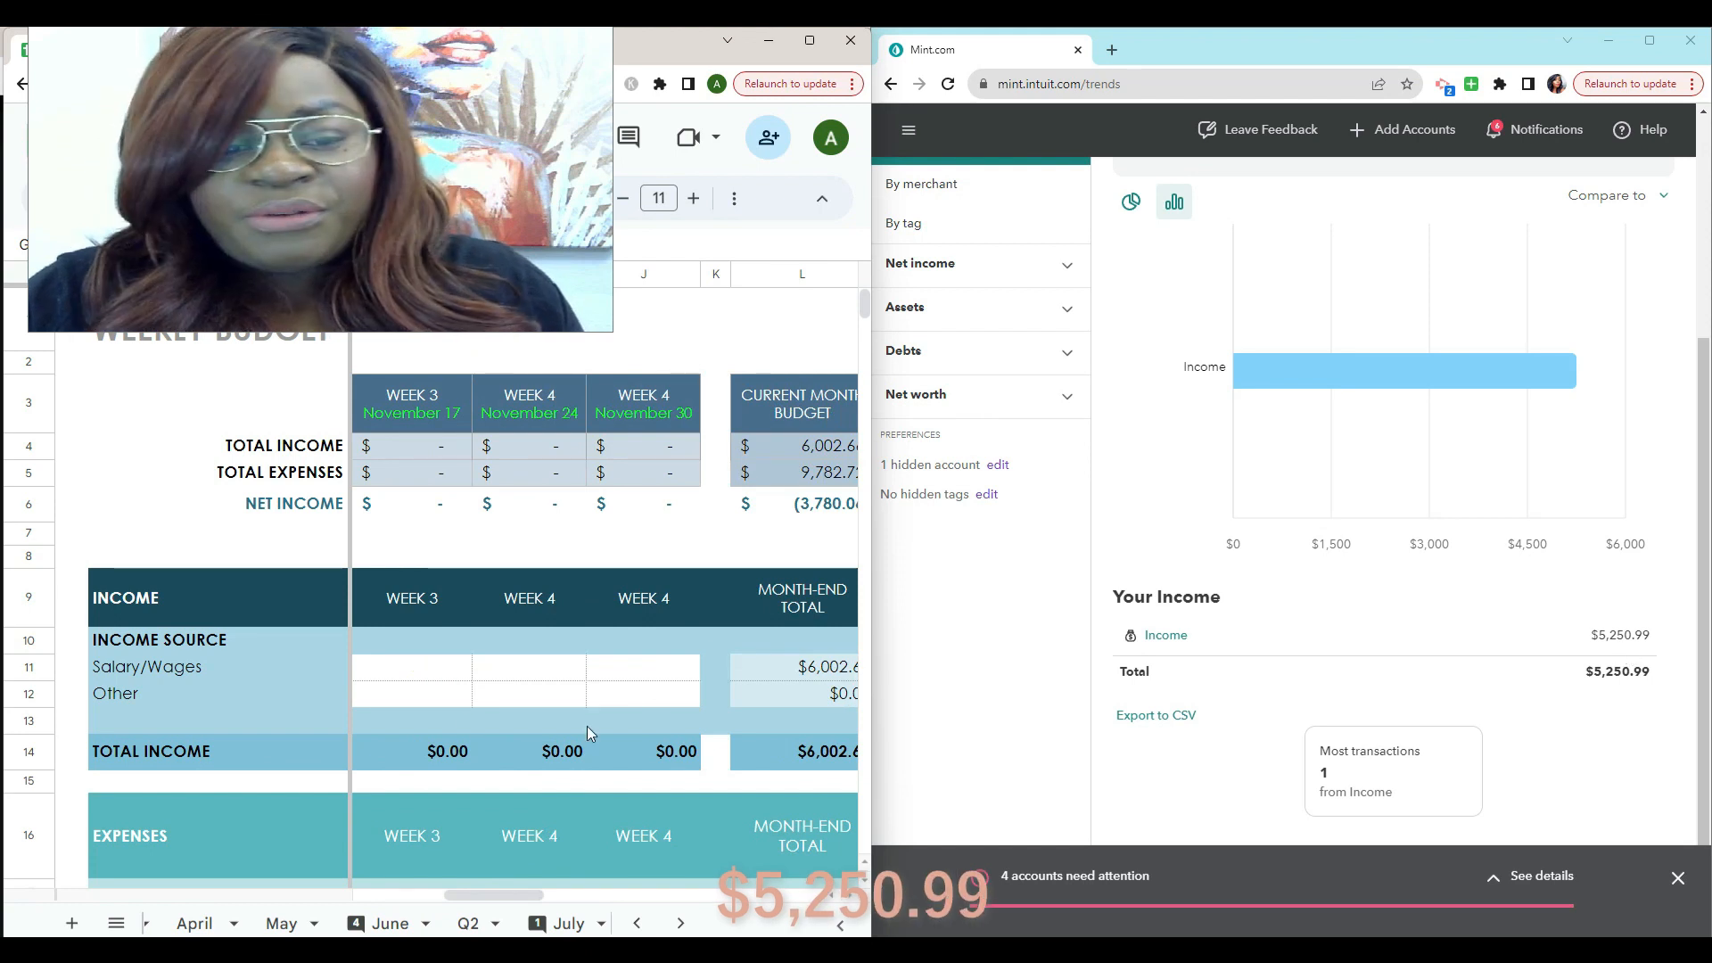
pyautogui.click(435, 676)
pyautogui.write('5')
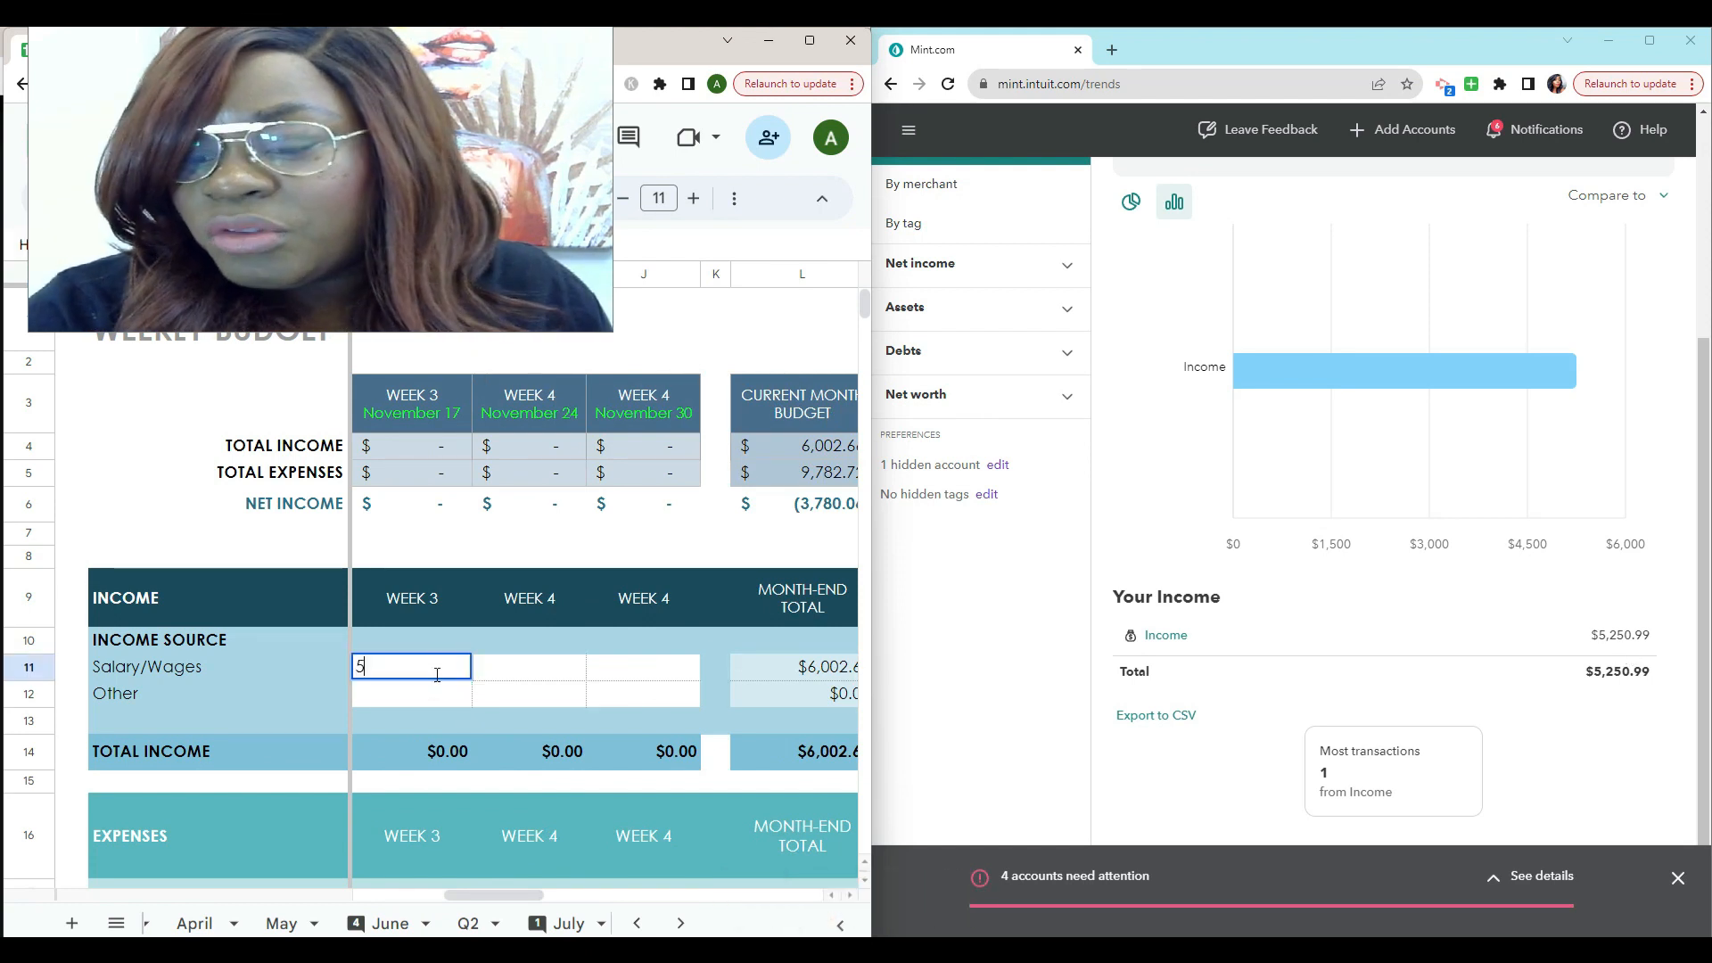
pyautogui.write('250.99')
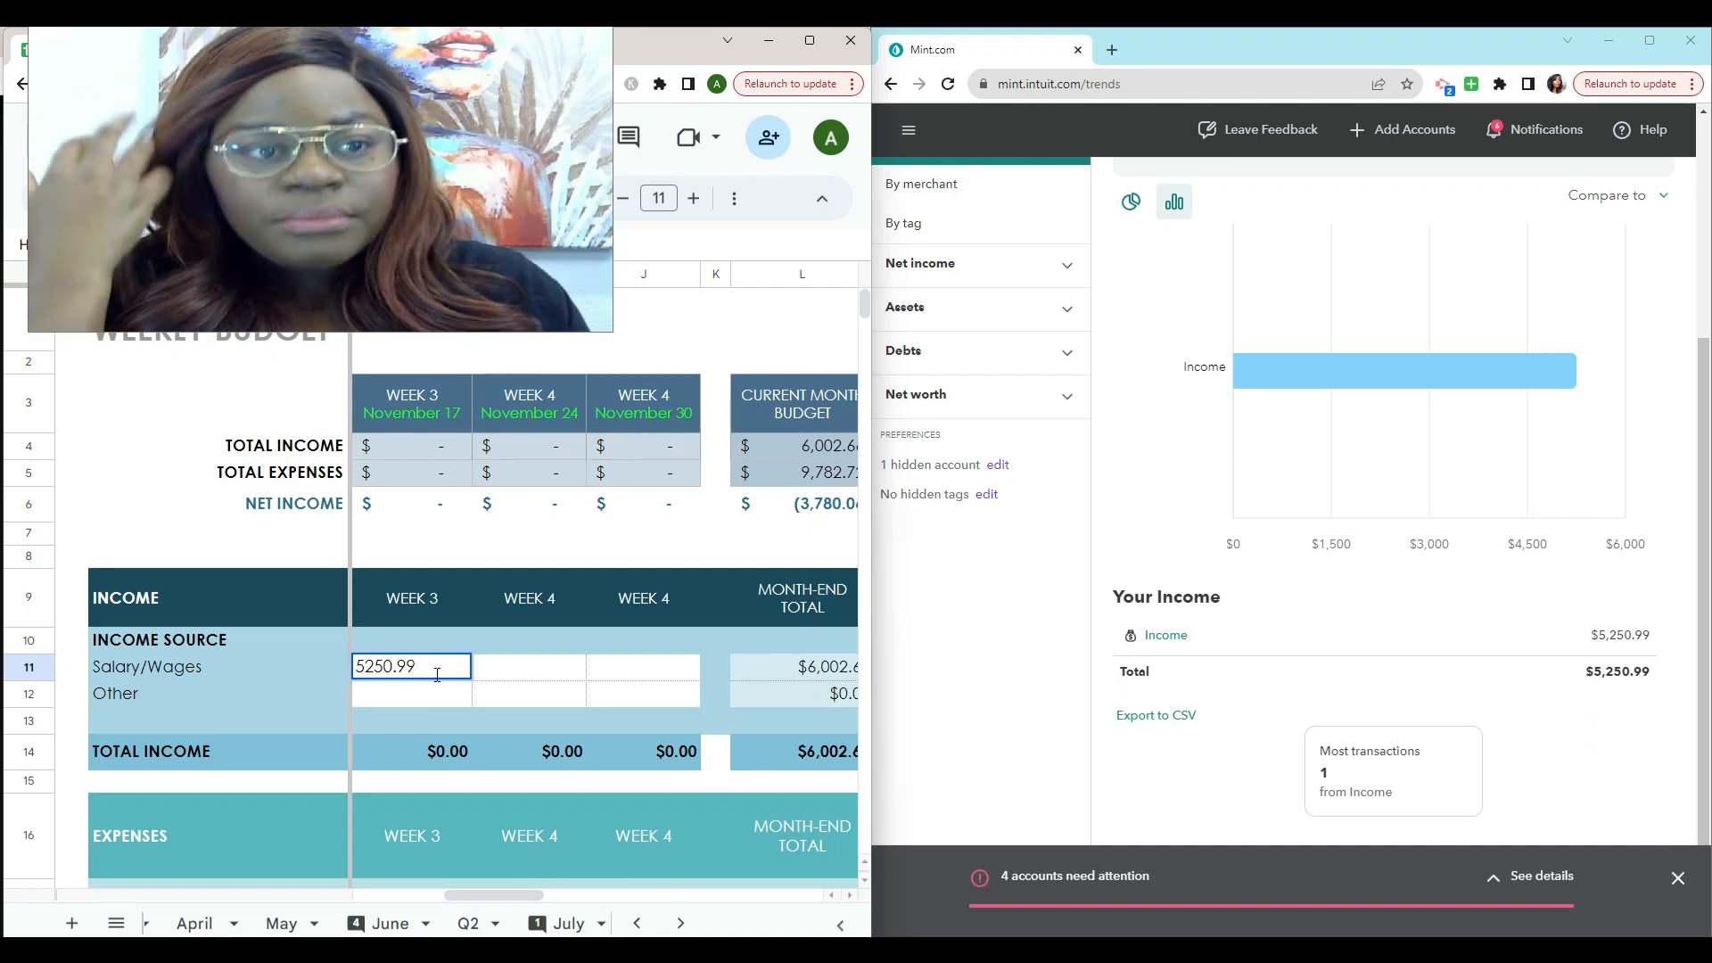
pyautogui.press('Return')
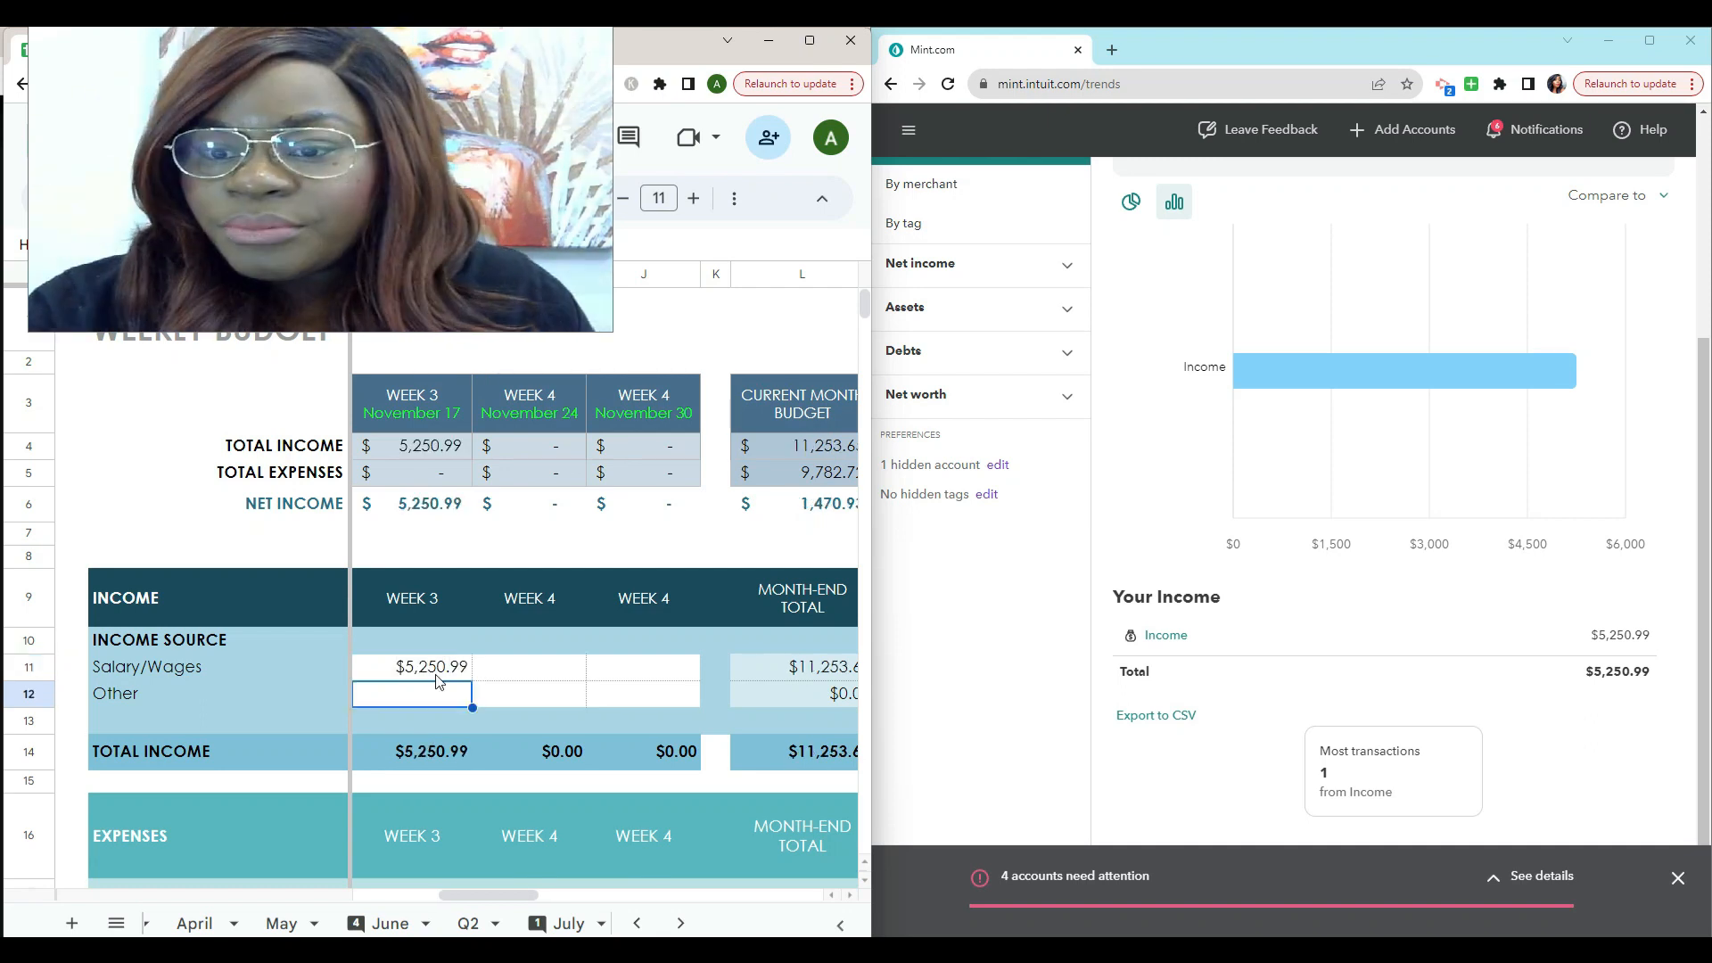
# Switch the Mint trends graph from income to spending by category
pyautogui.scroll(-2, 664, 535)
pyautogui.scroll(4, 971, 661)
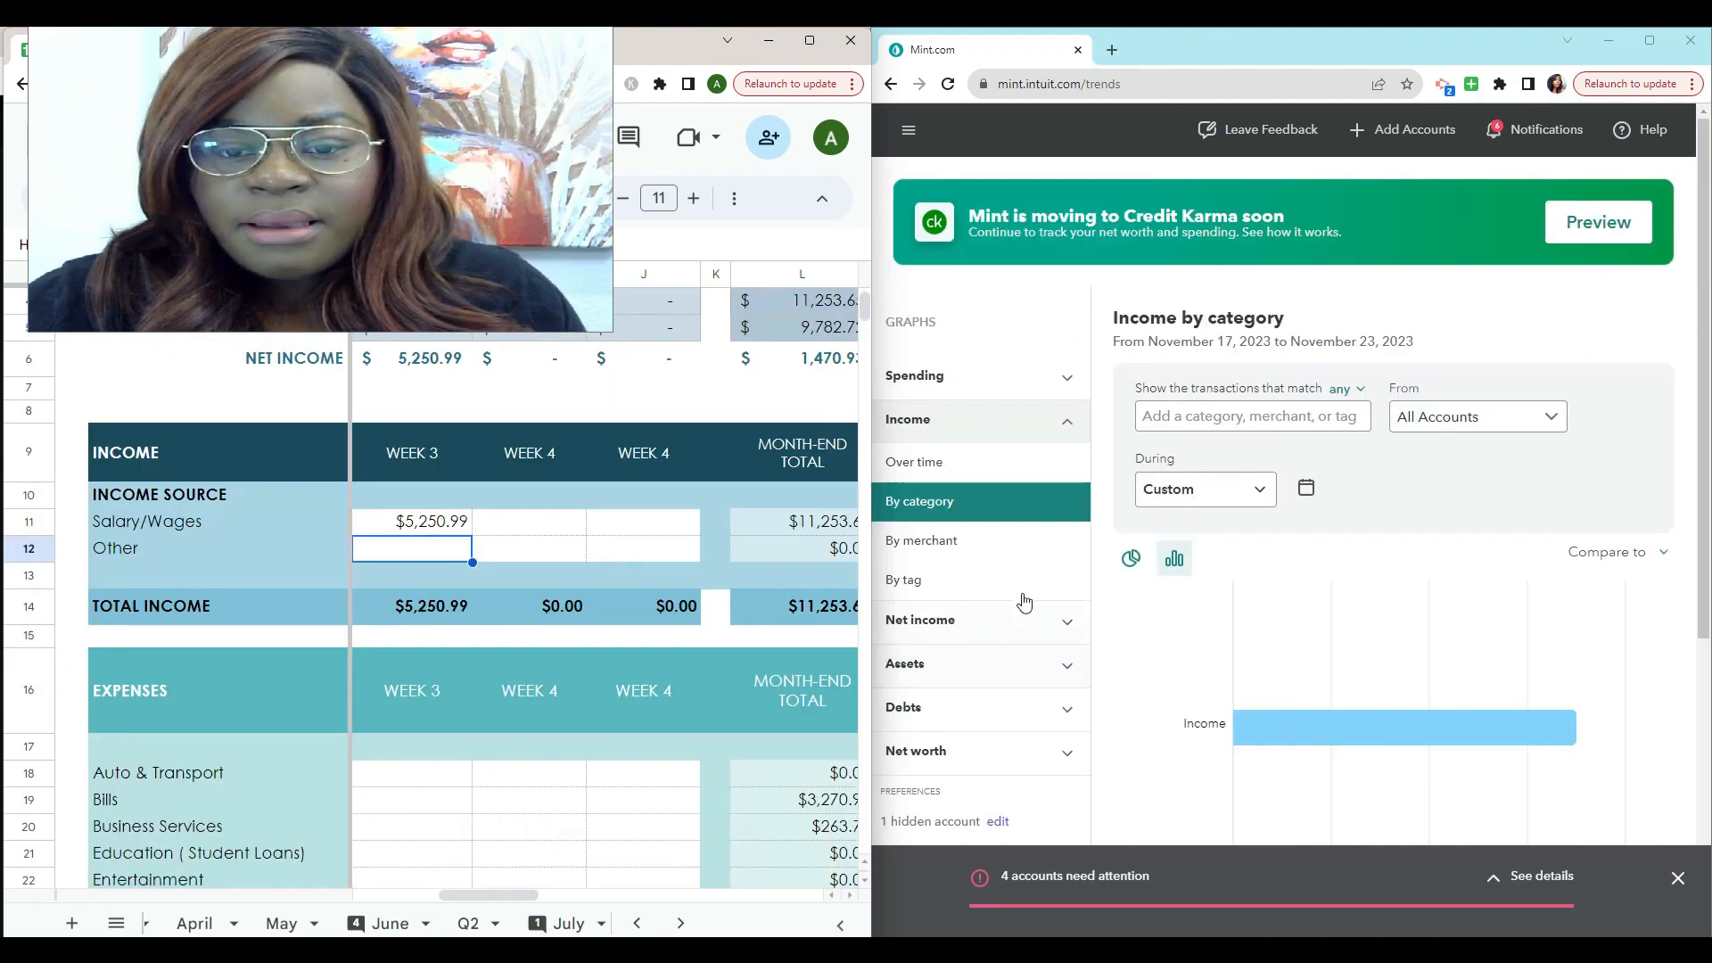
pyautogui.click(1067, 421)
pyautogui.click(1066, 377)
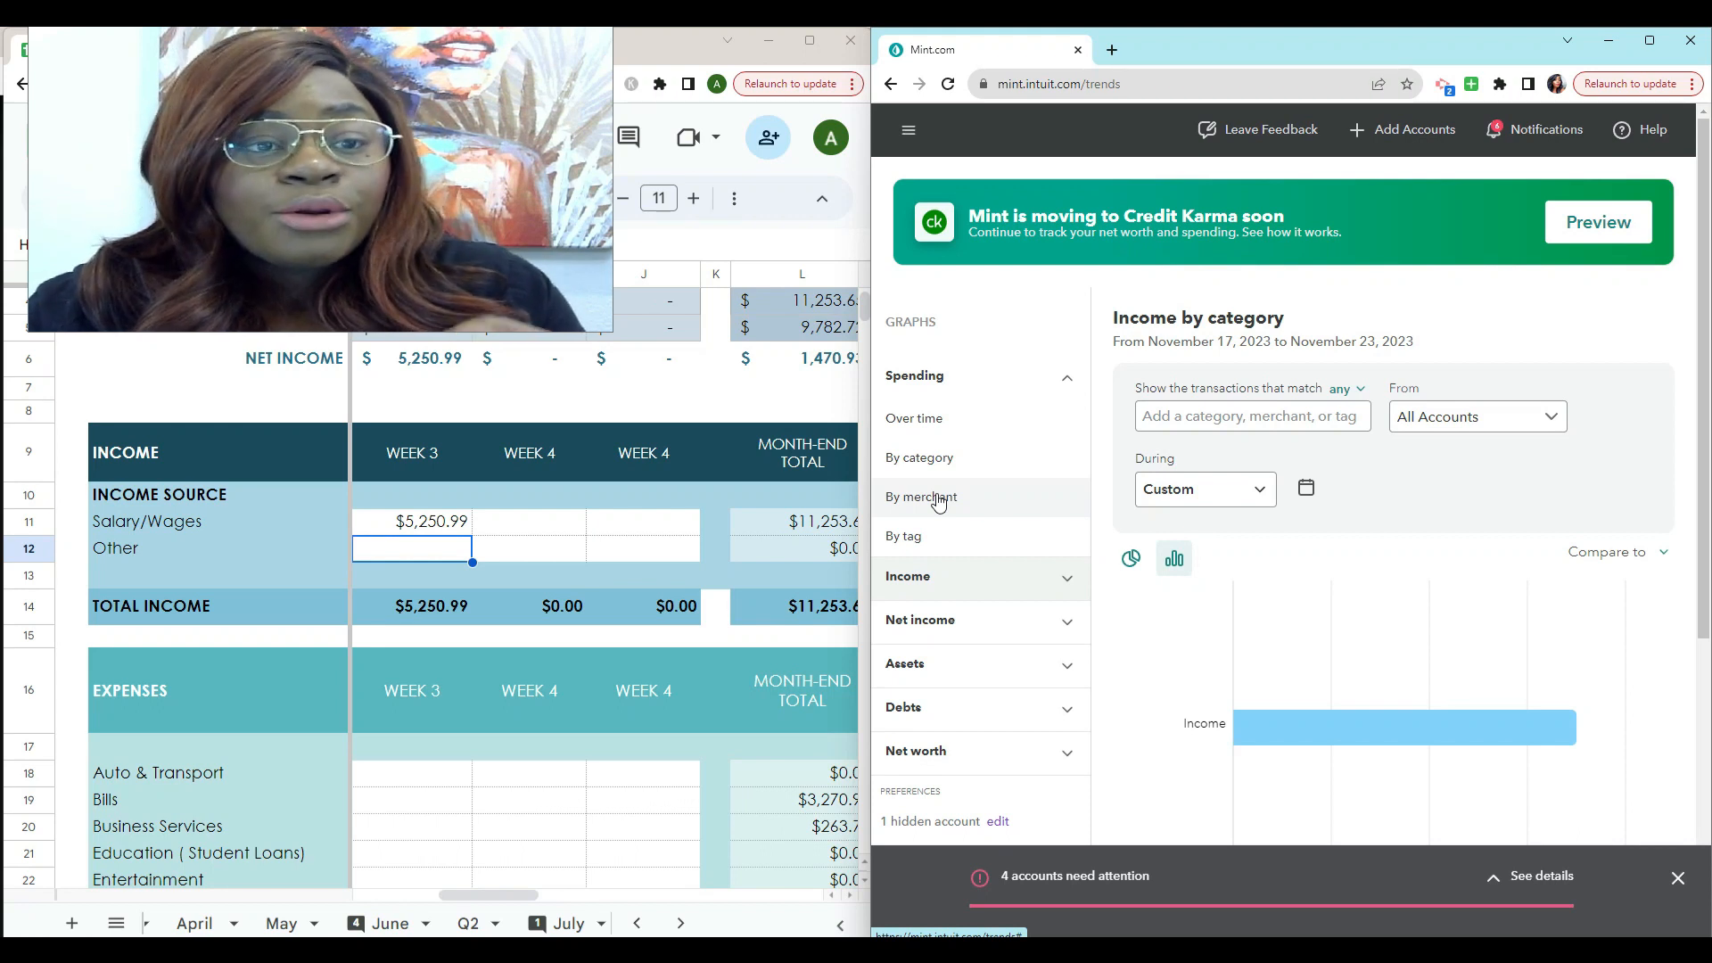
pyautogui.click(957, 461)
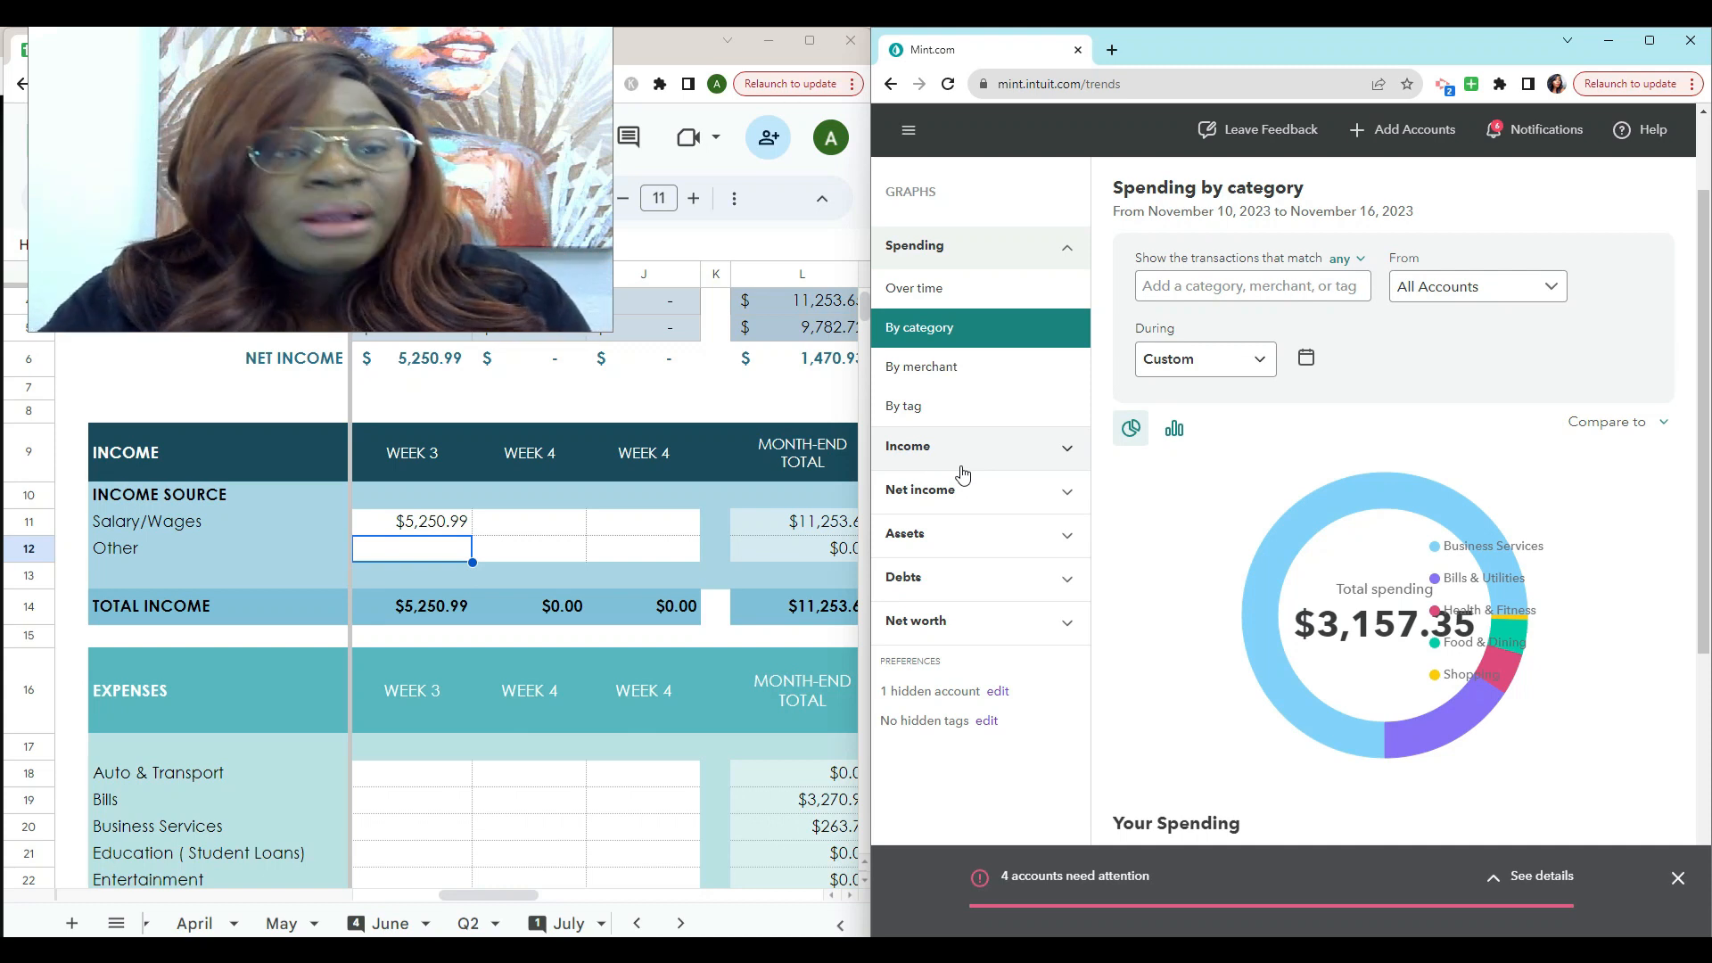
# Try to set the spending report's custom date range to November 17 through November 23, 2023
pyautogui.scroll(-4, 1456, 513)
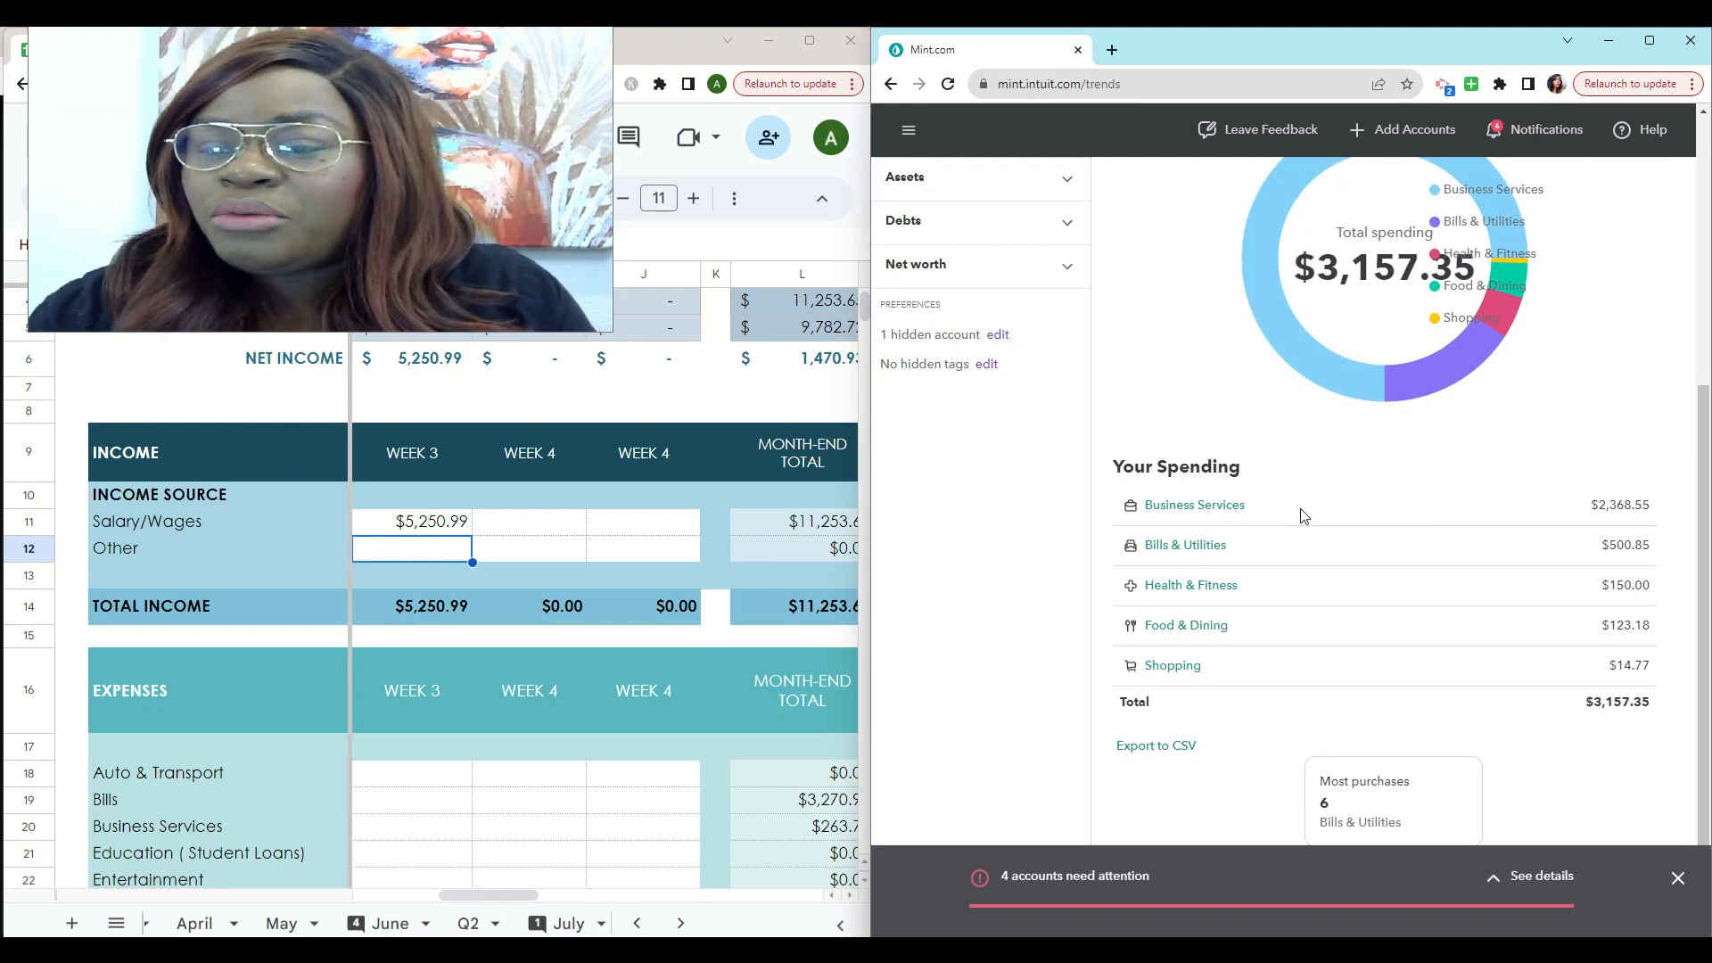
pyautogui.scroll(5, 1569, 532)
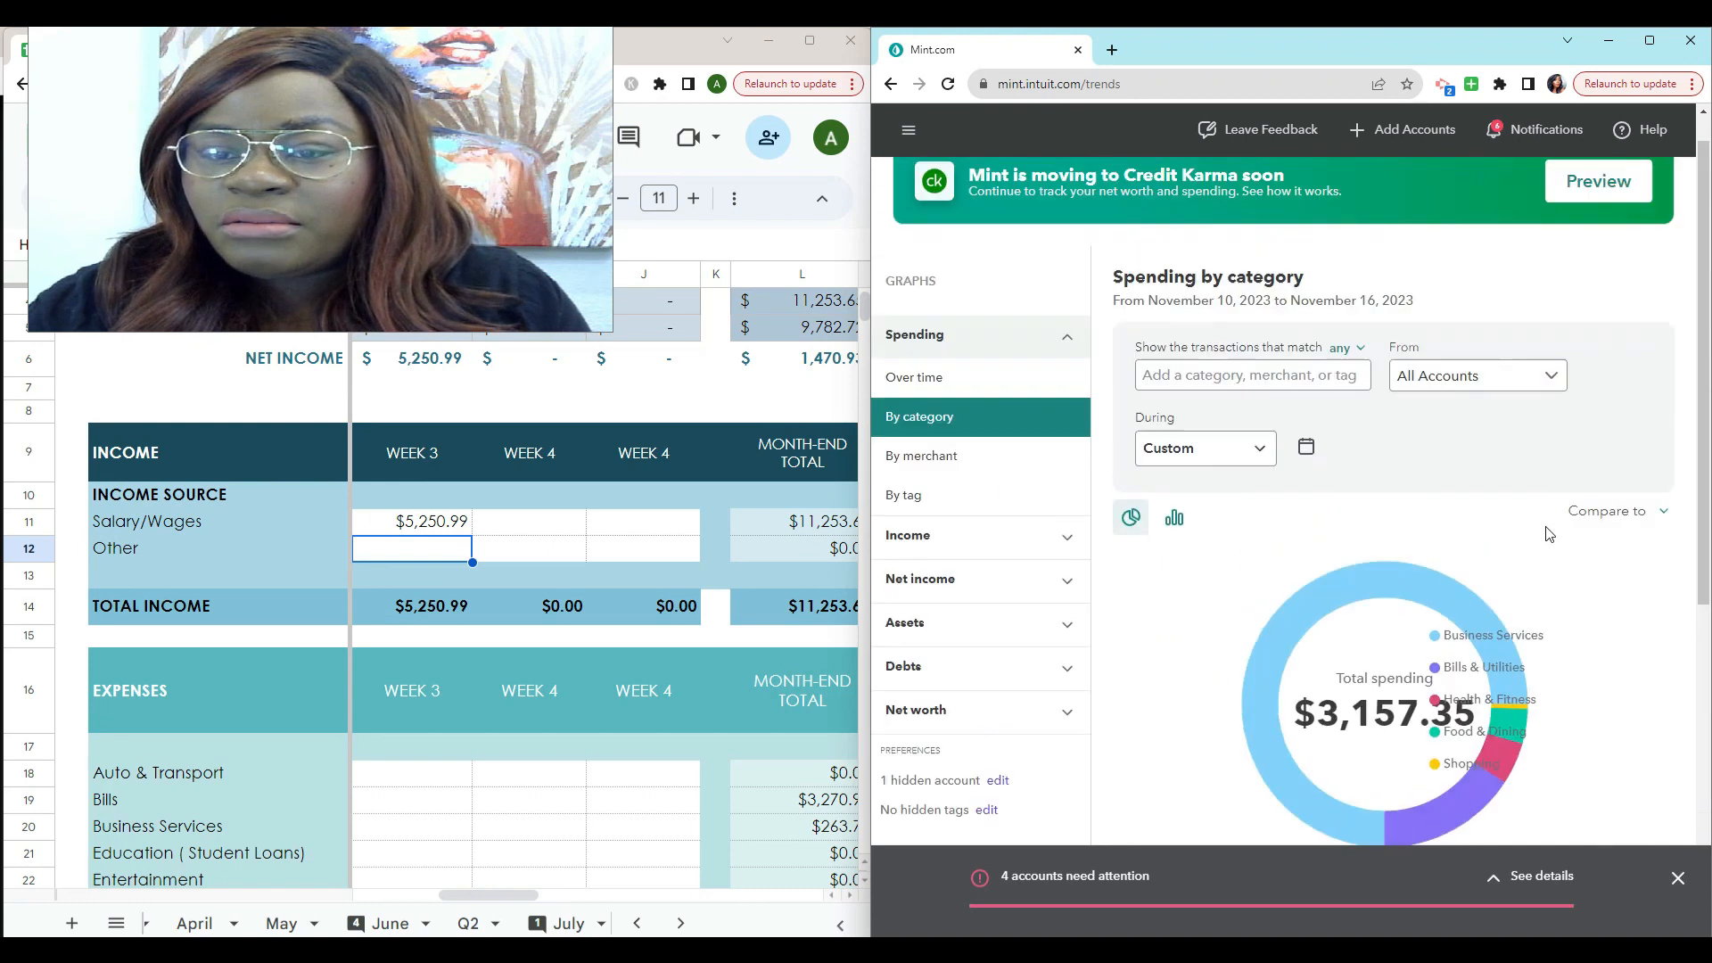
pyautogui.click(1306, 446)
pyautogui.click(1229, 308)
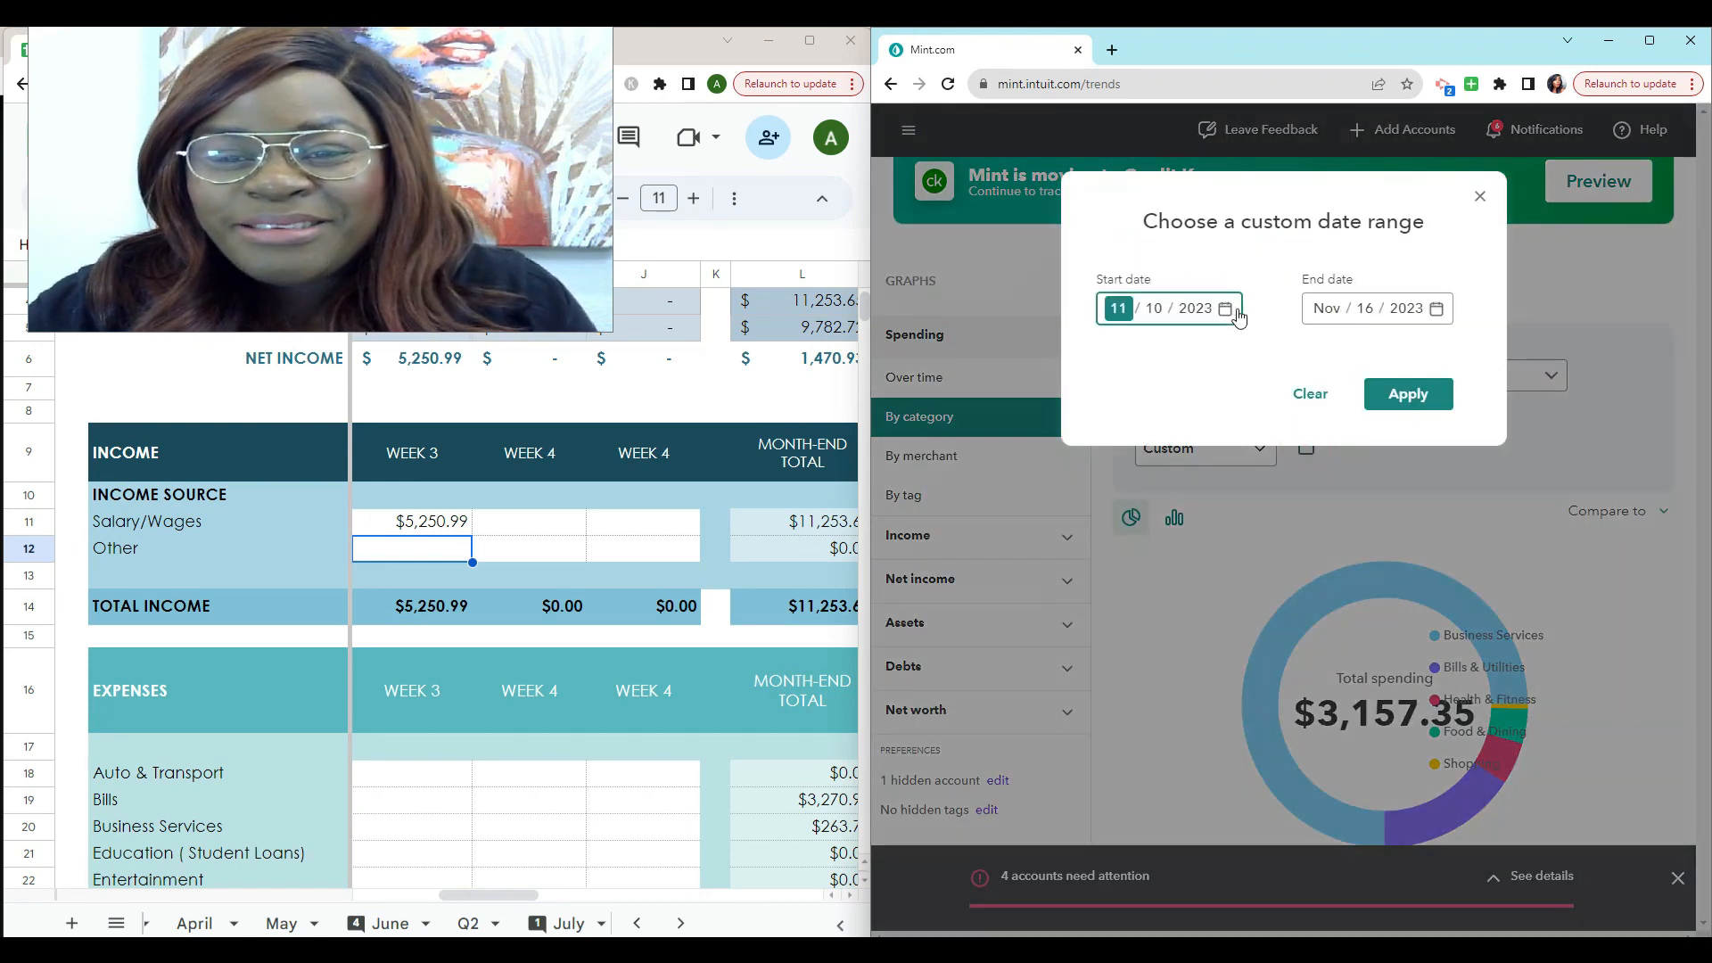
pyautogui.click(1229, 314)
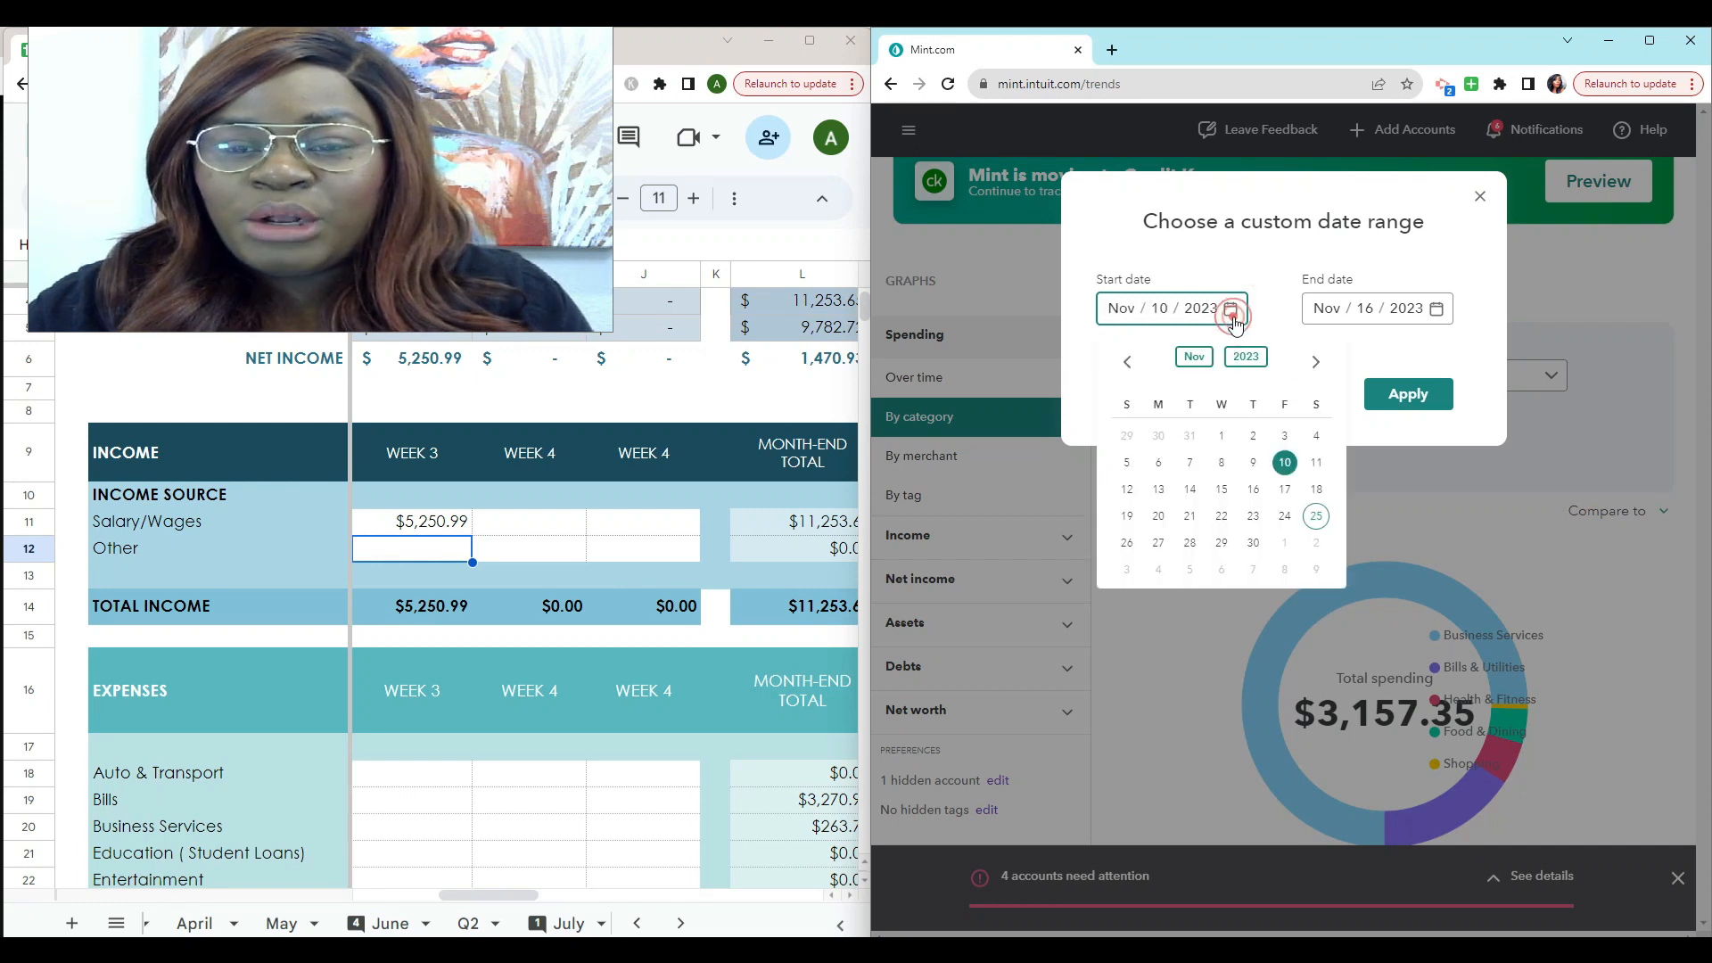
pyautogui.click(1284, 491)
pyautogui.click(1435, 308)
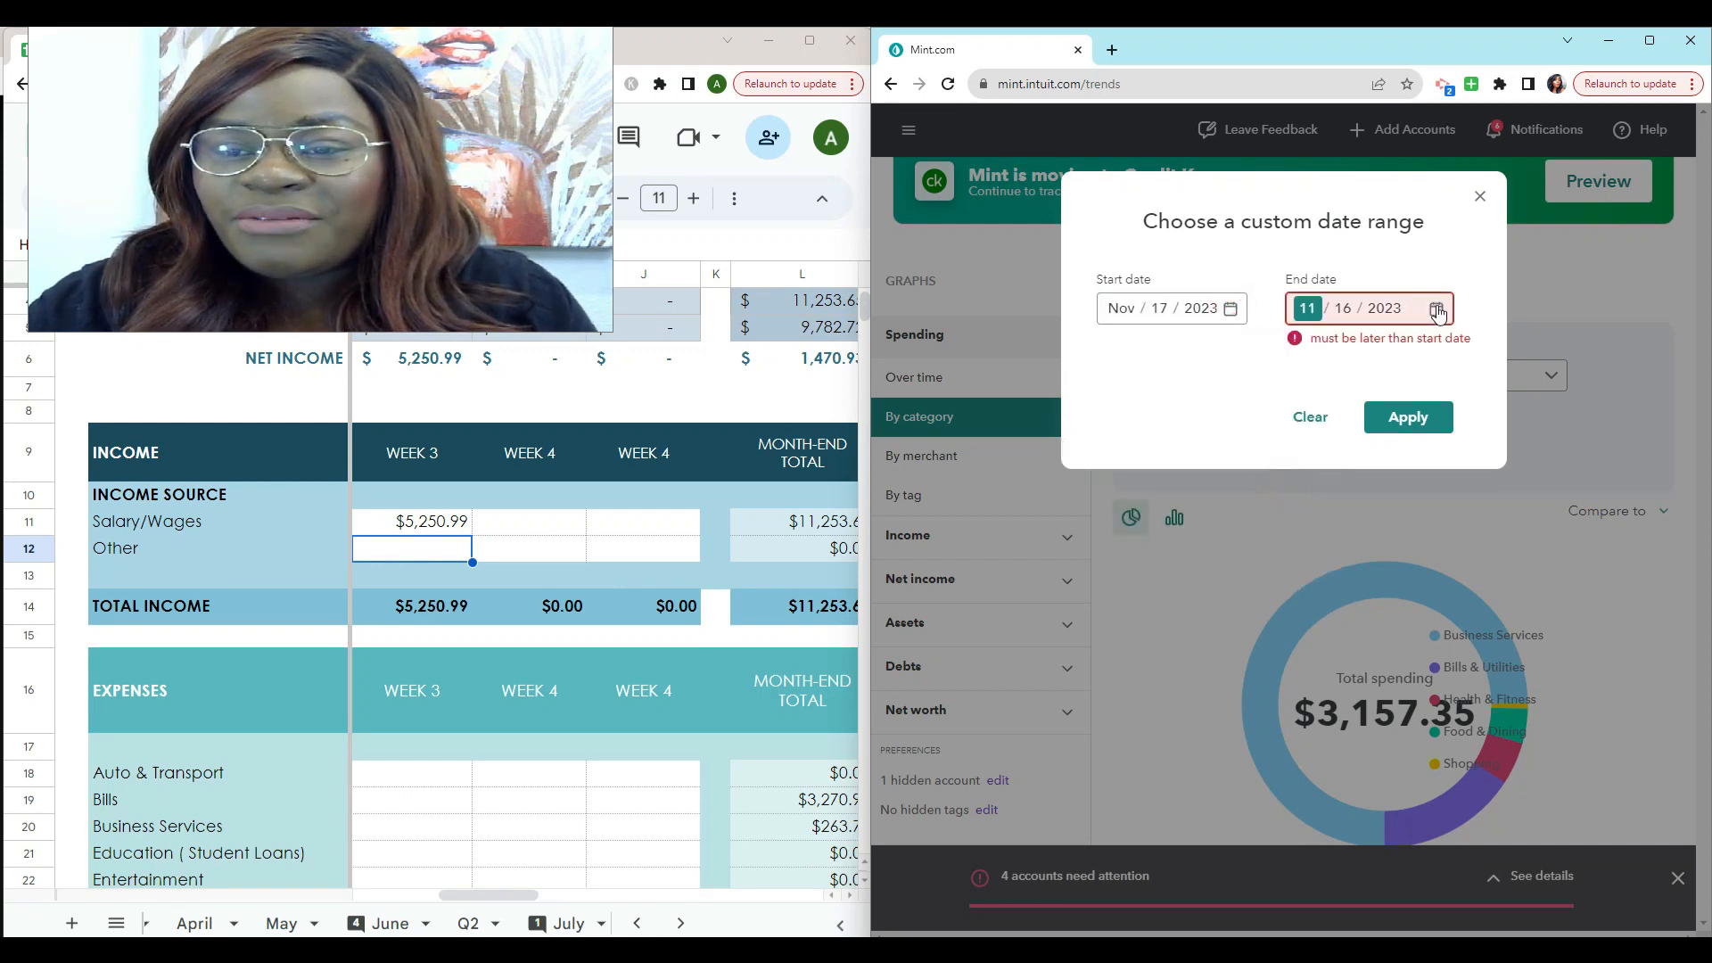
pyautogui.click(1435, 307)
pyautogui.click(1443, 508)
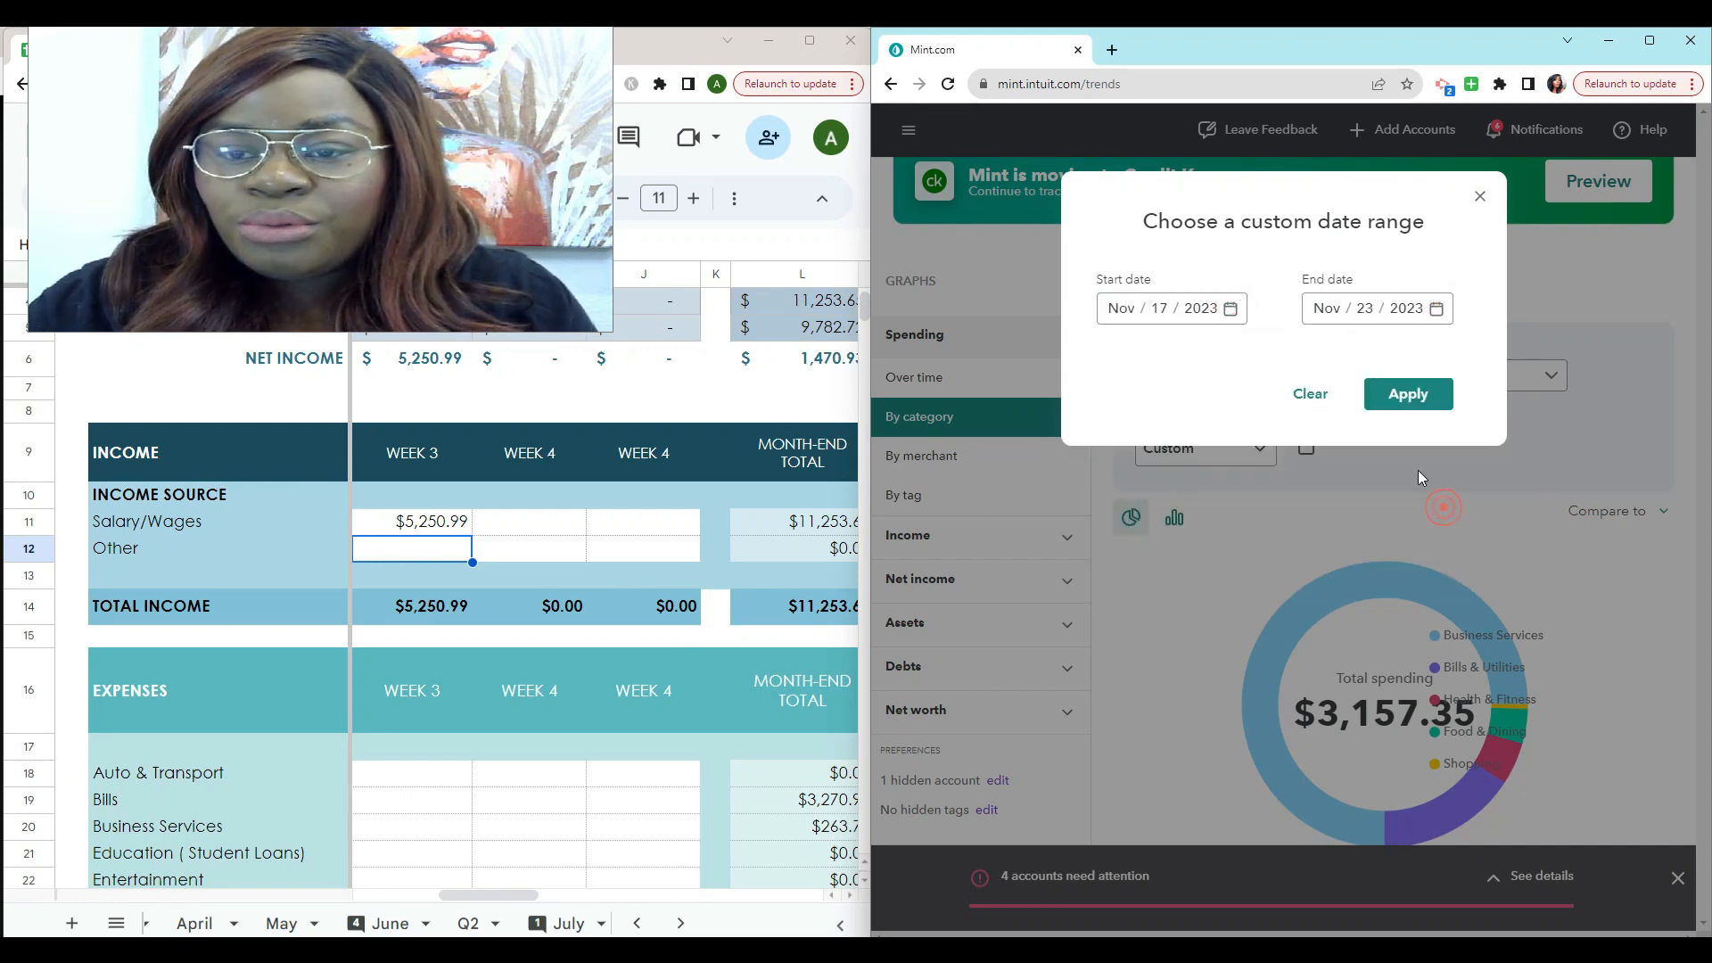
pyautogui.click(1402, 393)
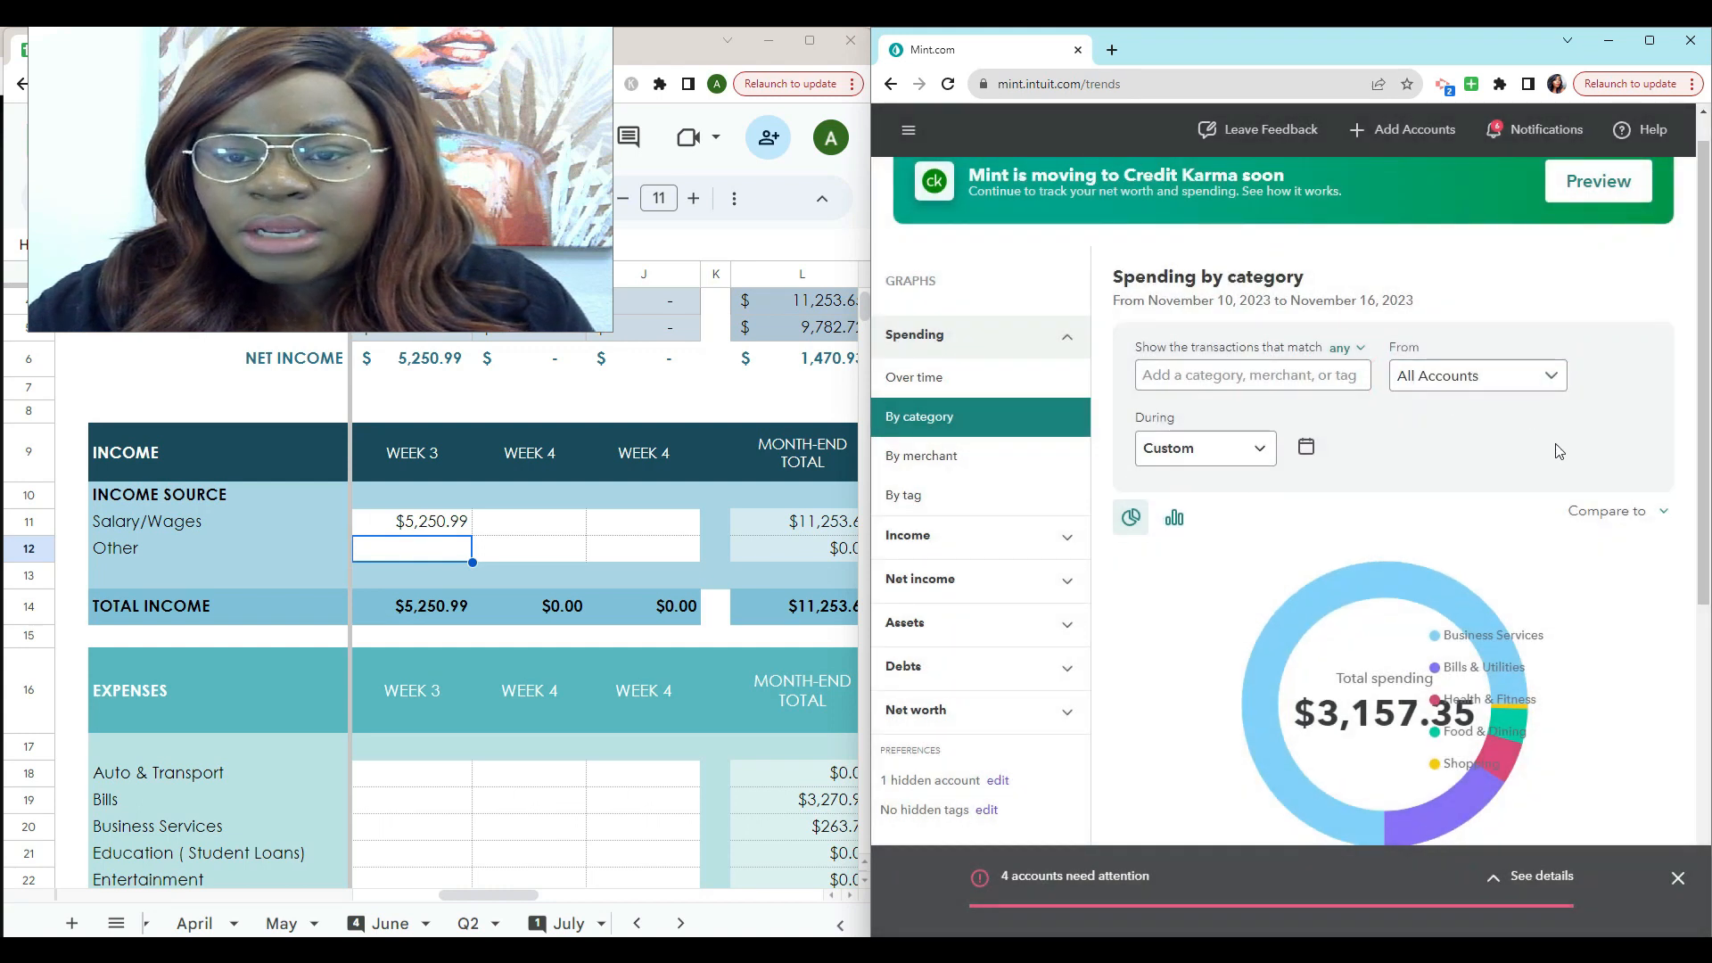
# Reload the Mint page and apply a custom spending date range of November 17 to November 23, 2023
pyautogui.click(947, 83)
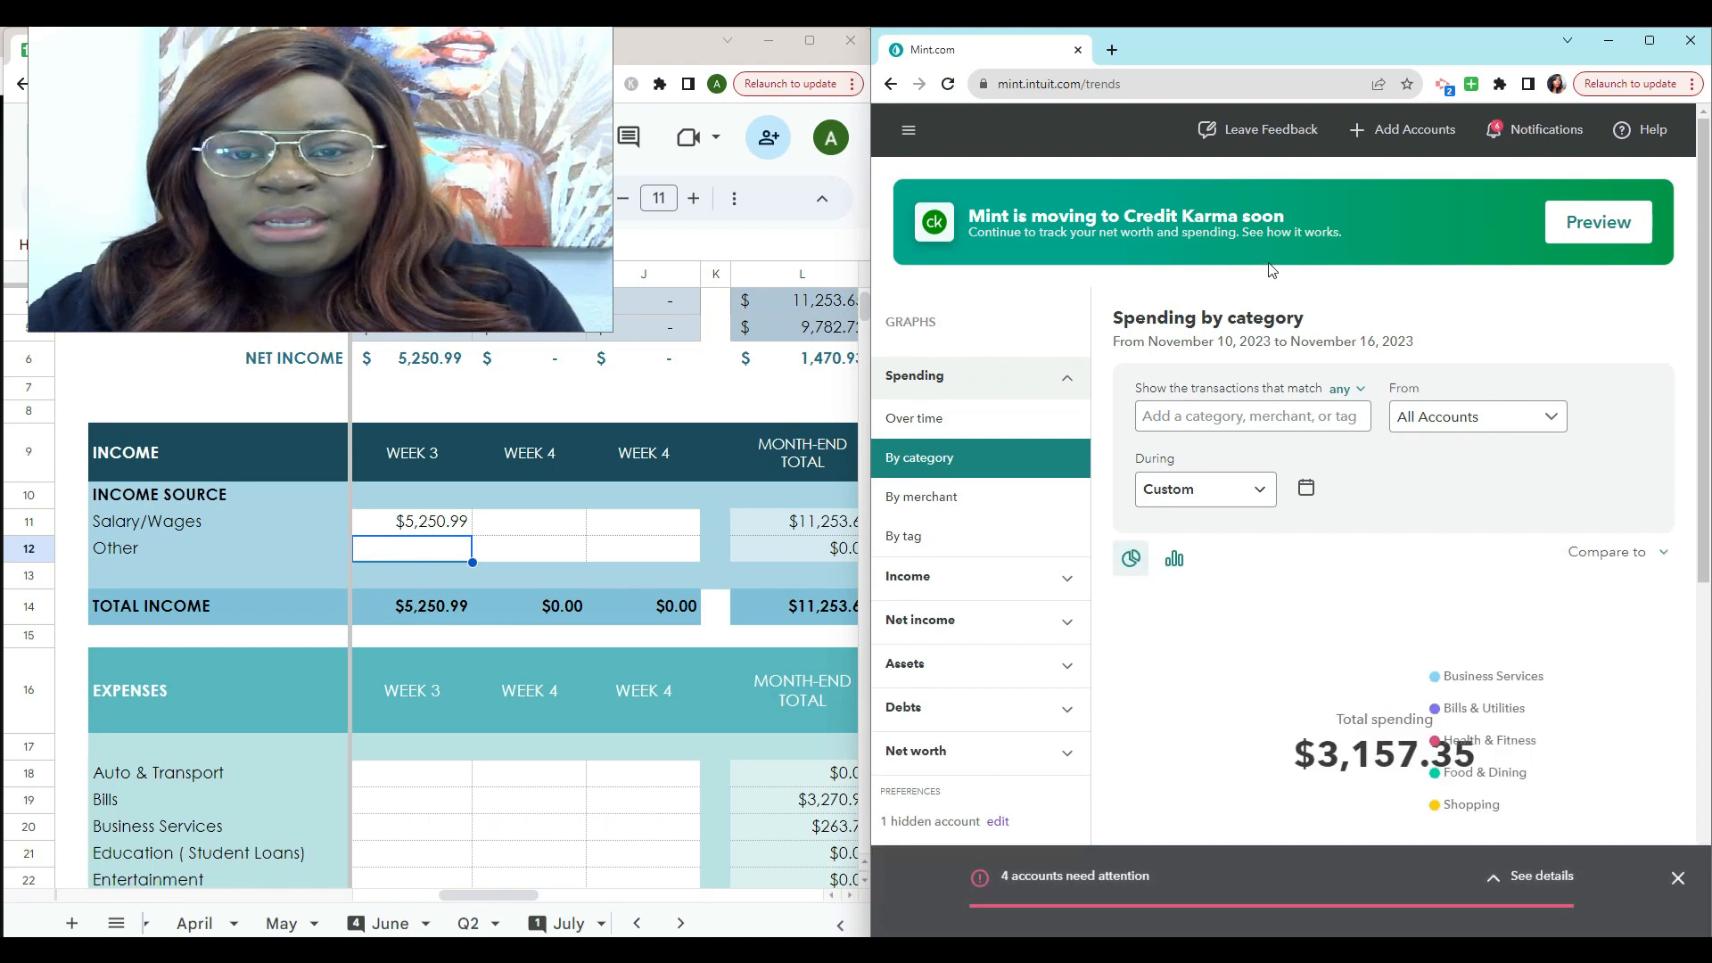
pyautogui.scroll(-1, 1419, 526)
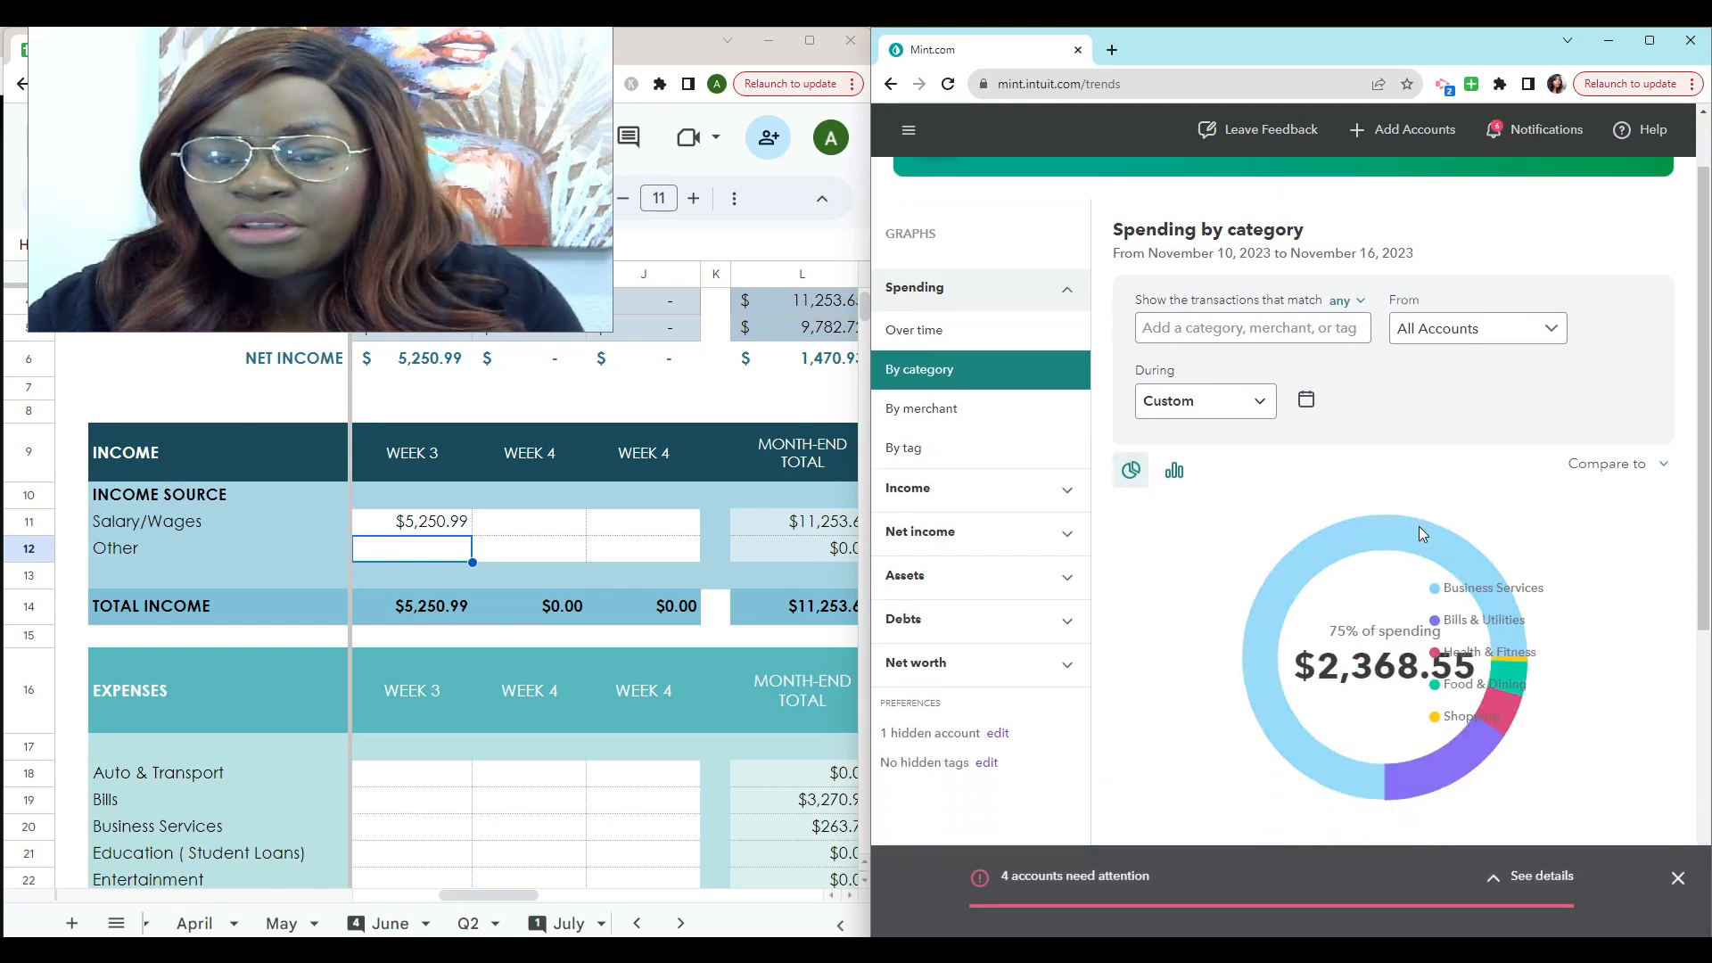
pyautogui.click(1306, 402)
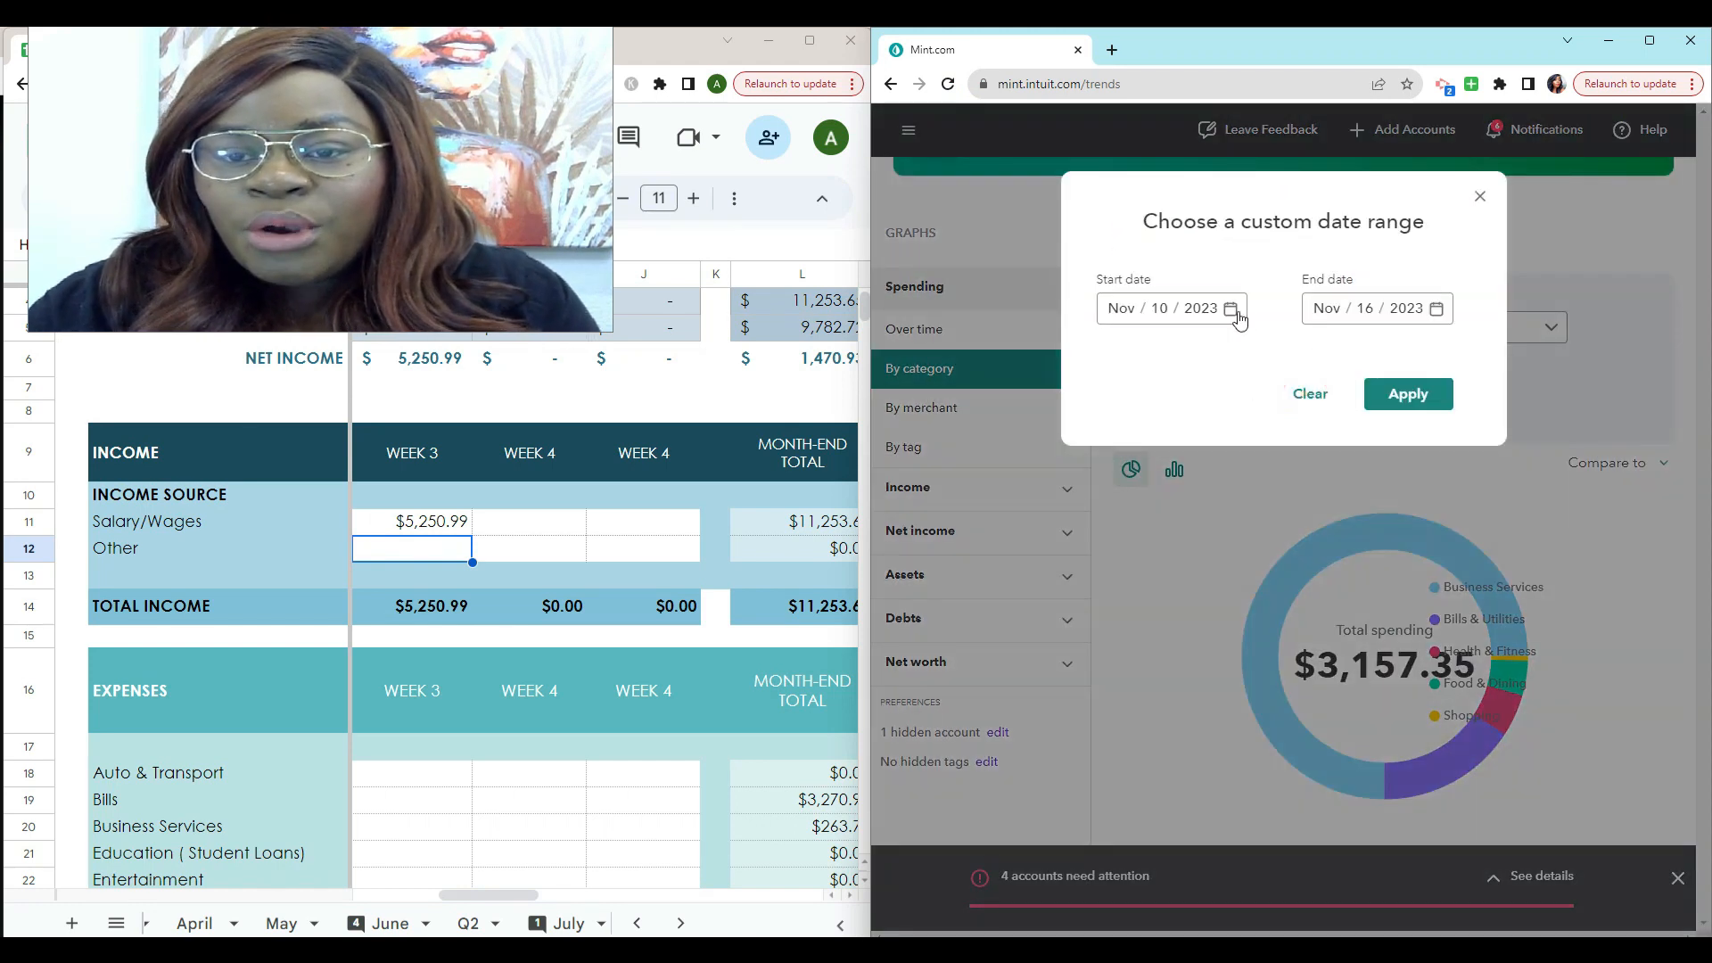
pyautogui.click(1234, 310)
pyautogui.click(1225, 311)
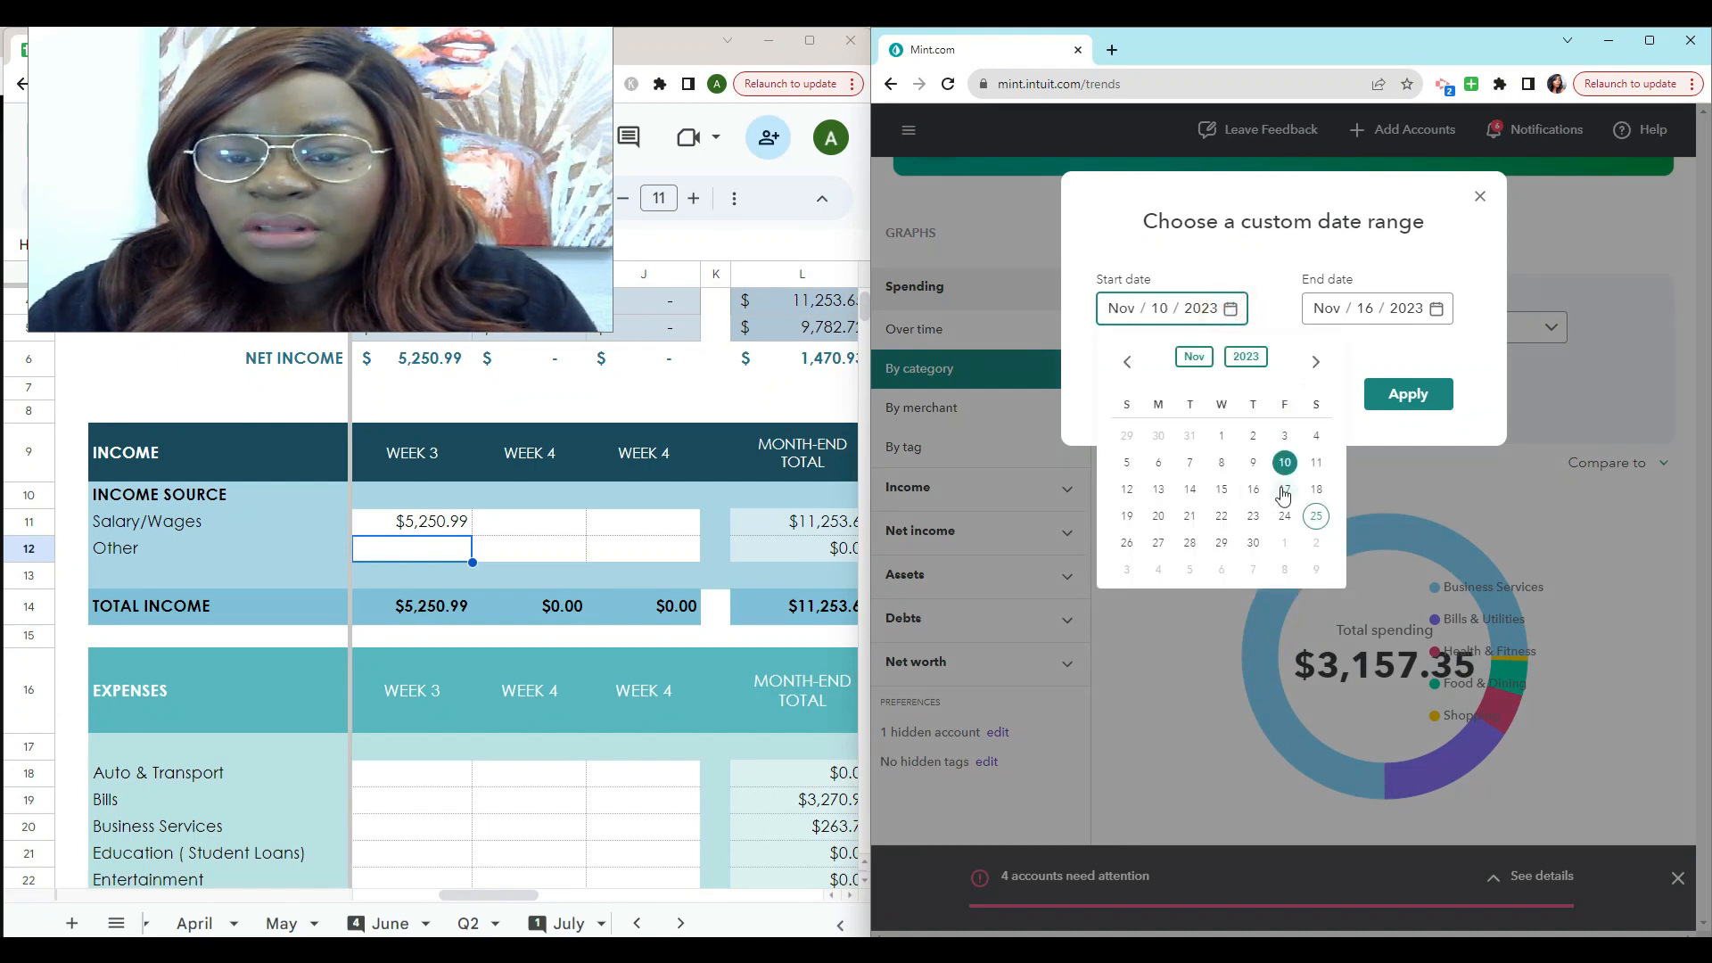
pyautogui.click(1280, 485)
pyautogui.click(1436, 309)
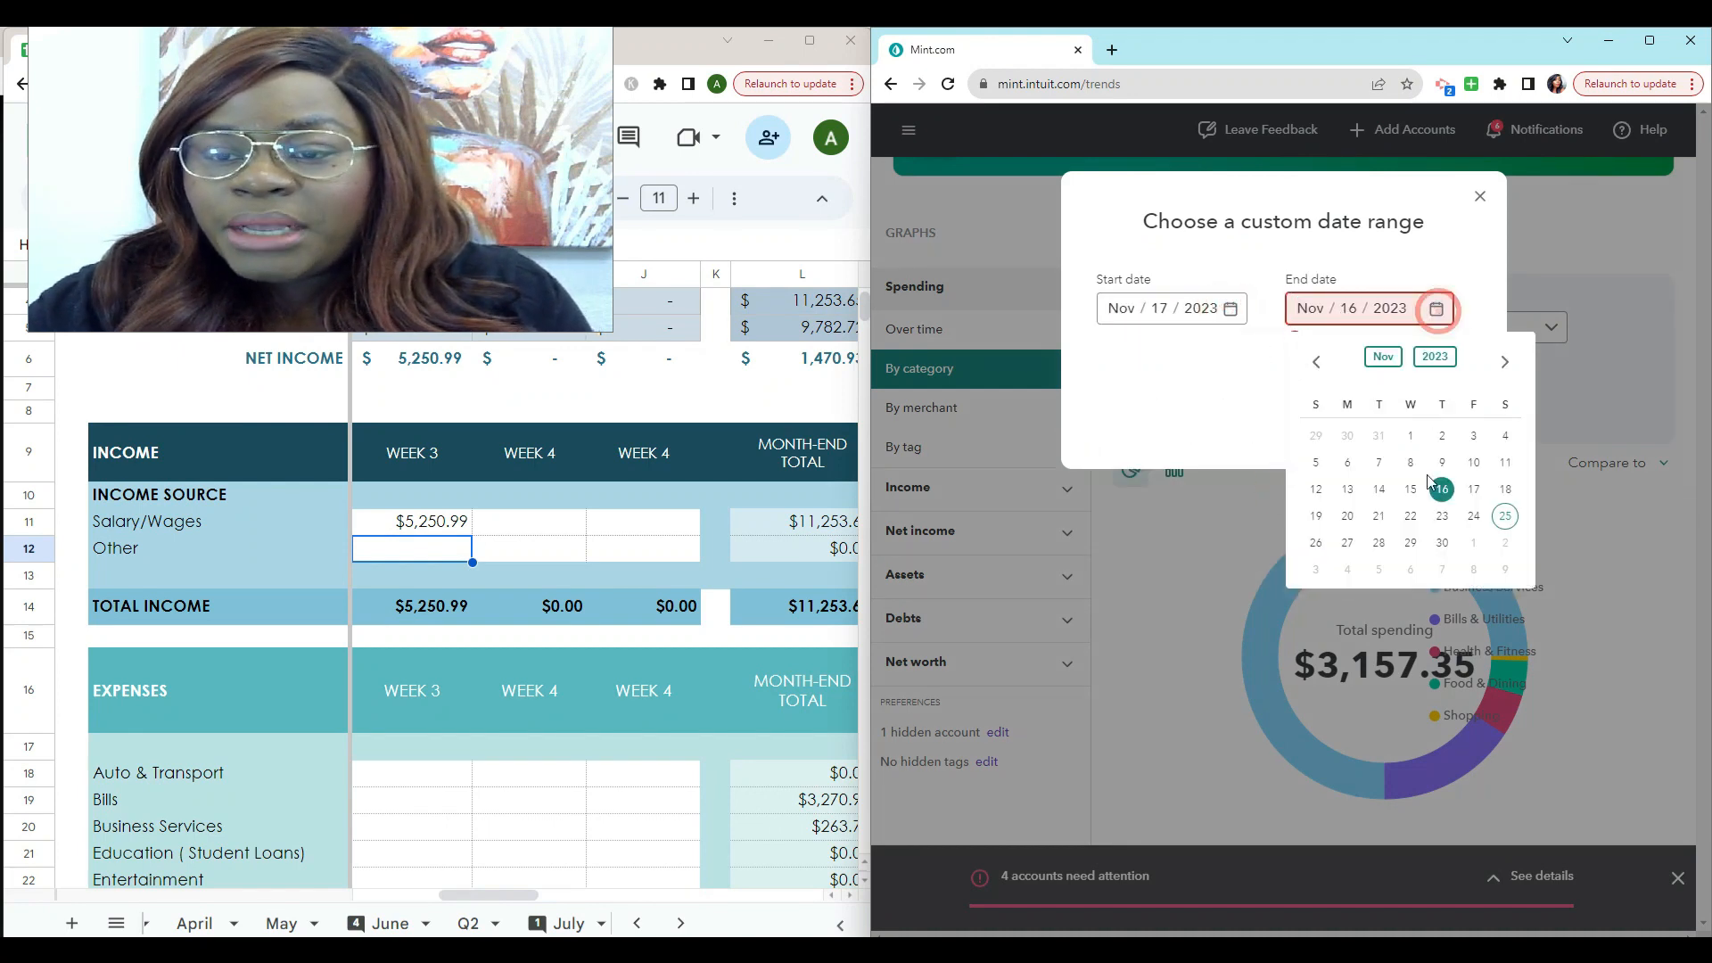
pyautogui.click(1444, 517)
pyautogui.click(1424, 393)
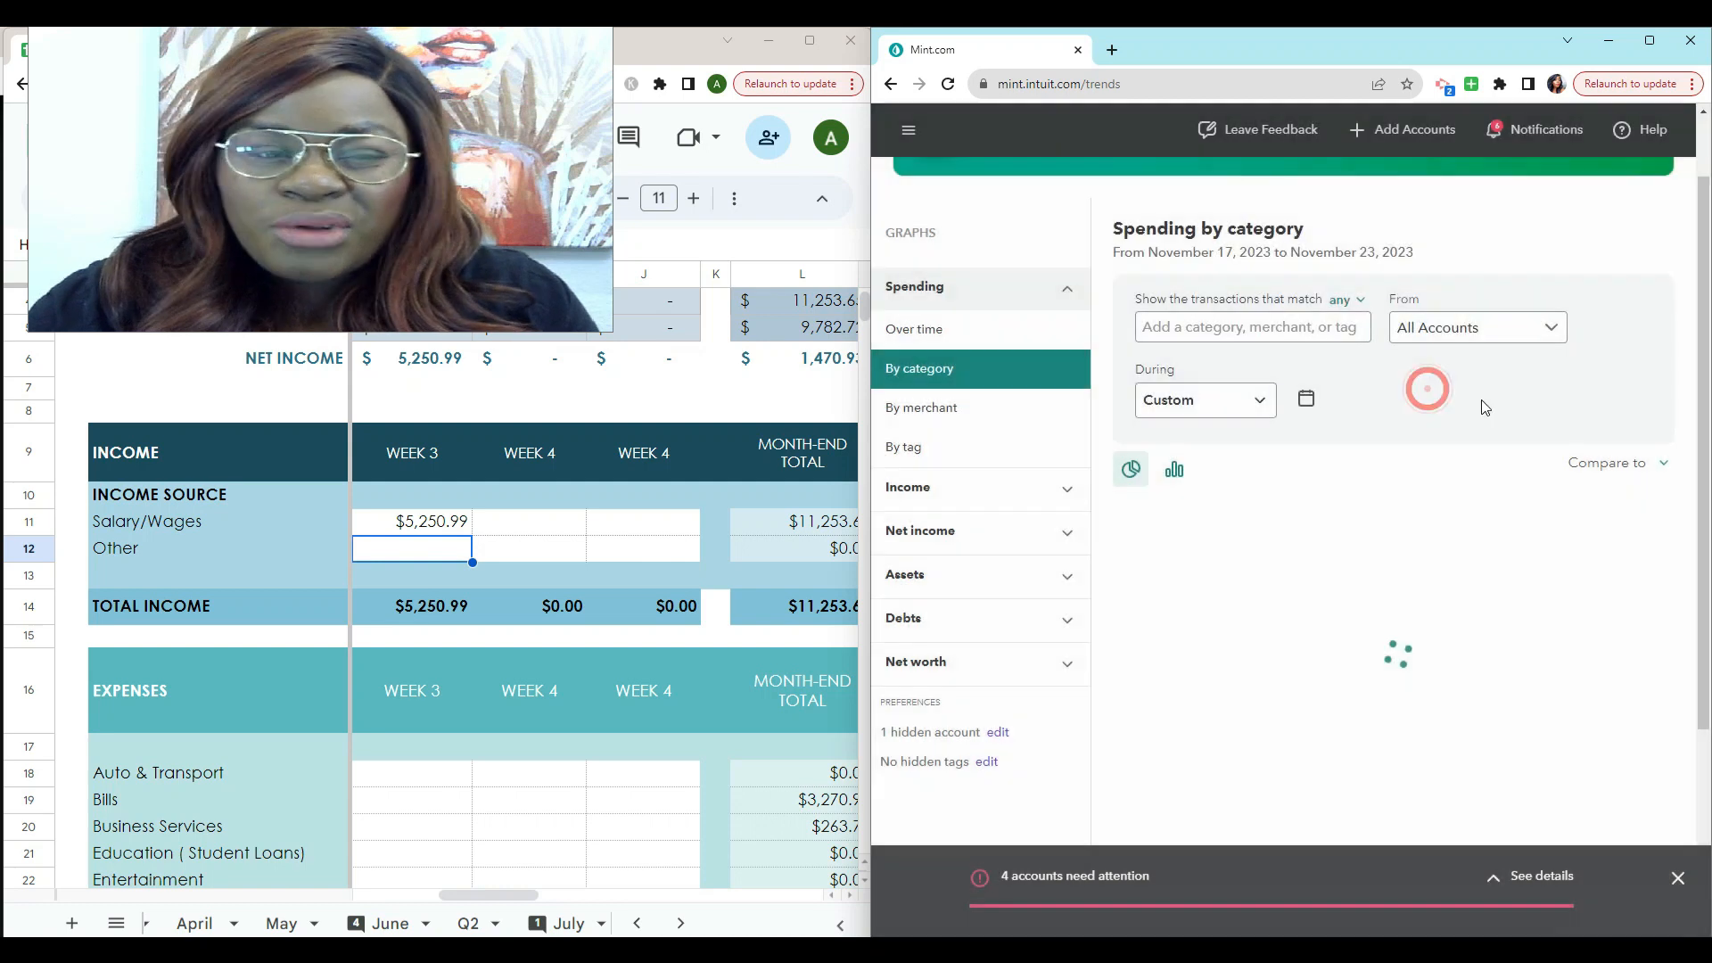
# Enter the report's total spending, 1646.65, in the Week 3 column of the budget sheet, in cell H61 below the expense totals
pyautogui.scroll(-1, 1462, 510)
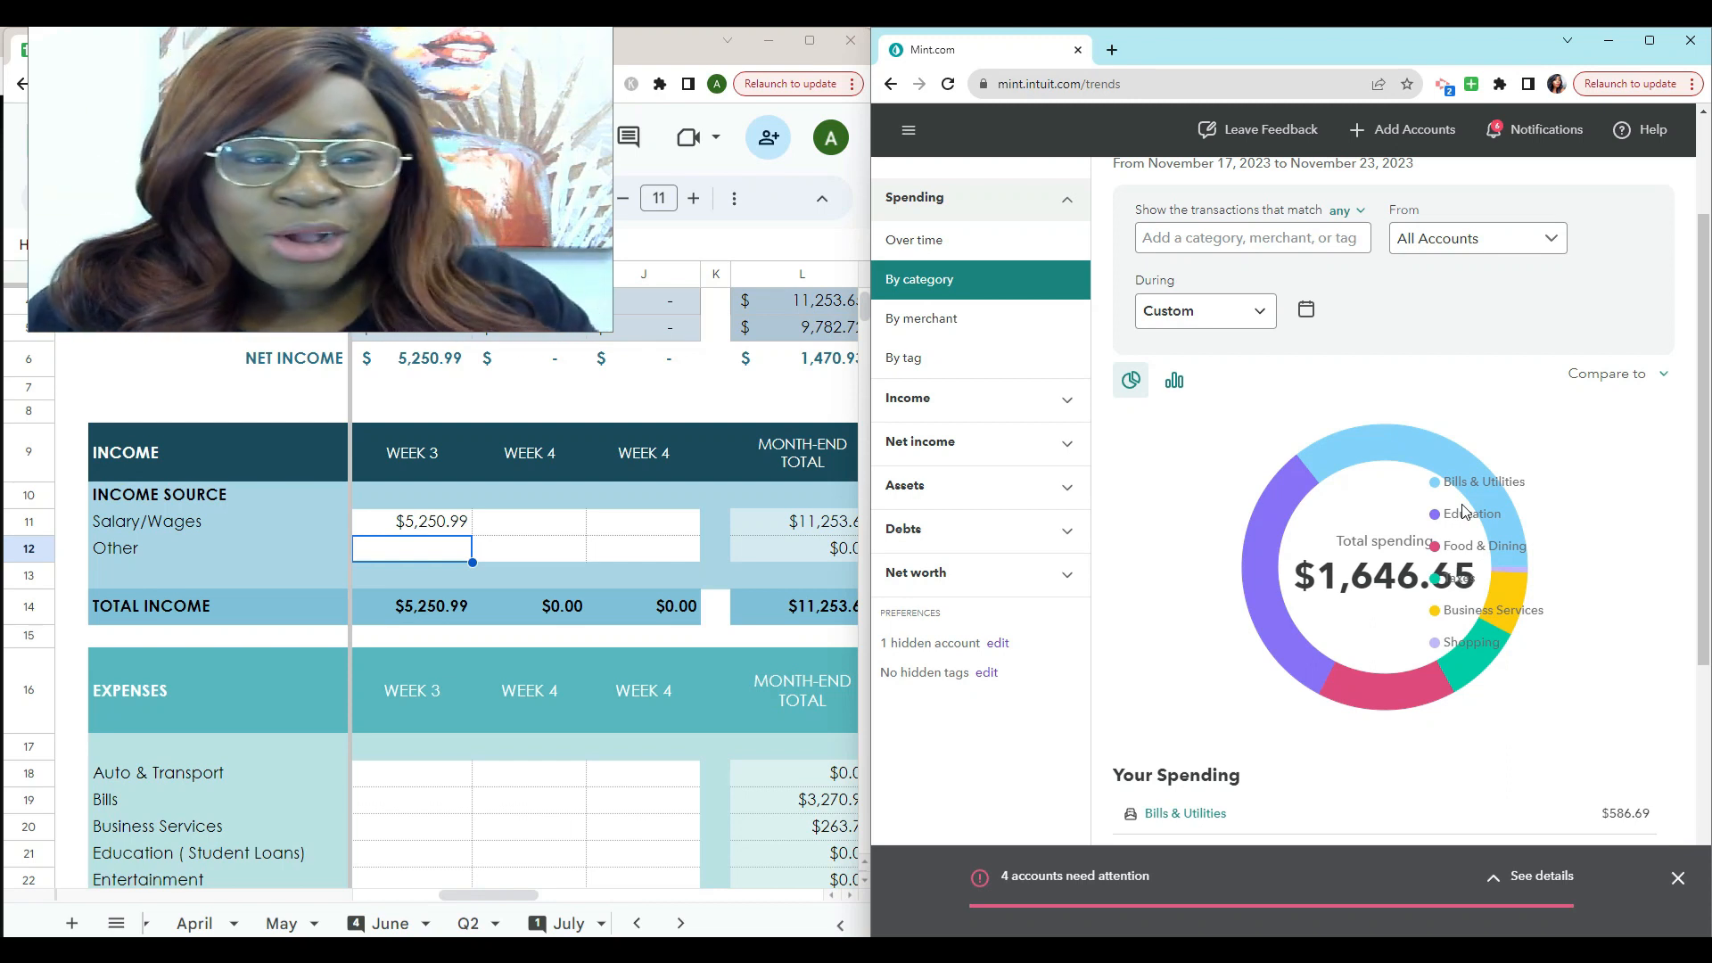
pyautogui.scroll(-1, 1525, 528)
pyautogui.scroll(-2, 1525, 526)
pyautogui.scroll(-1, 1650, 482)
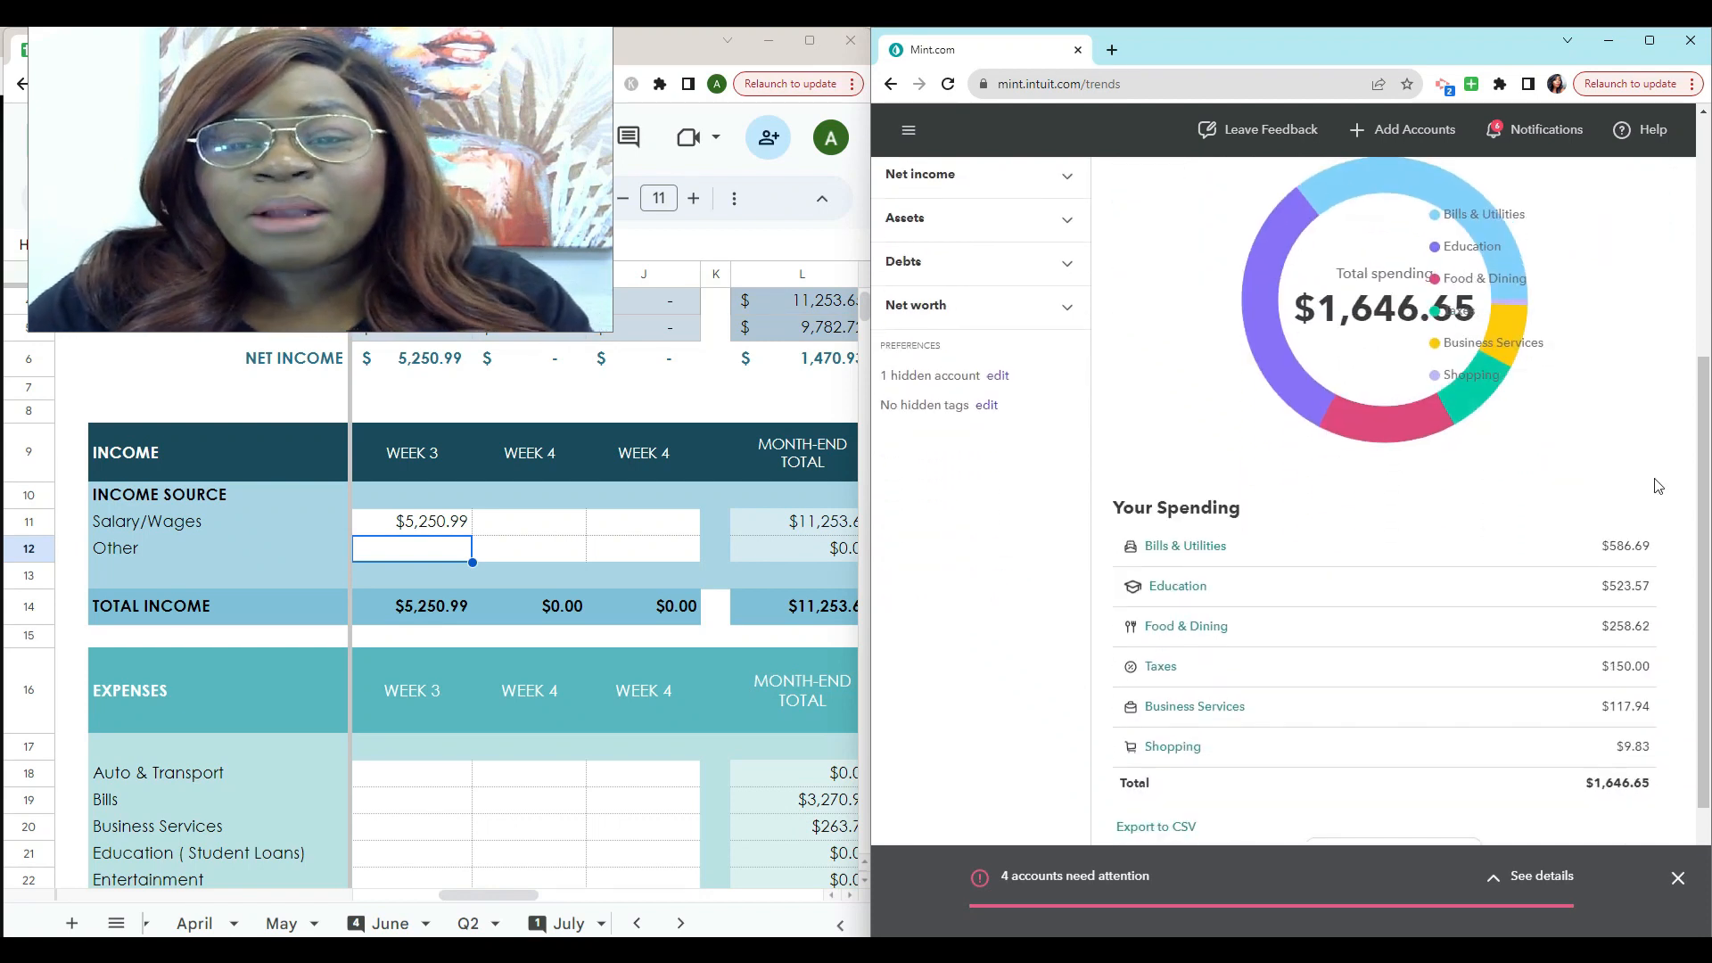
pyautogui.scroll(2, 1655, 481)
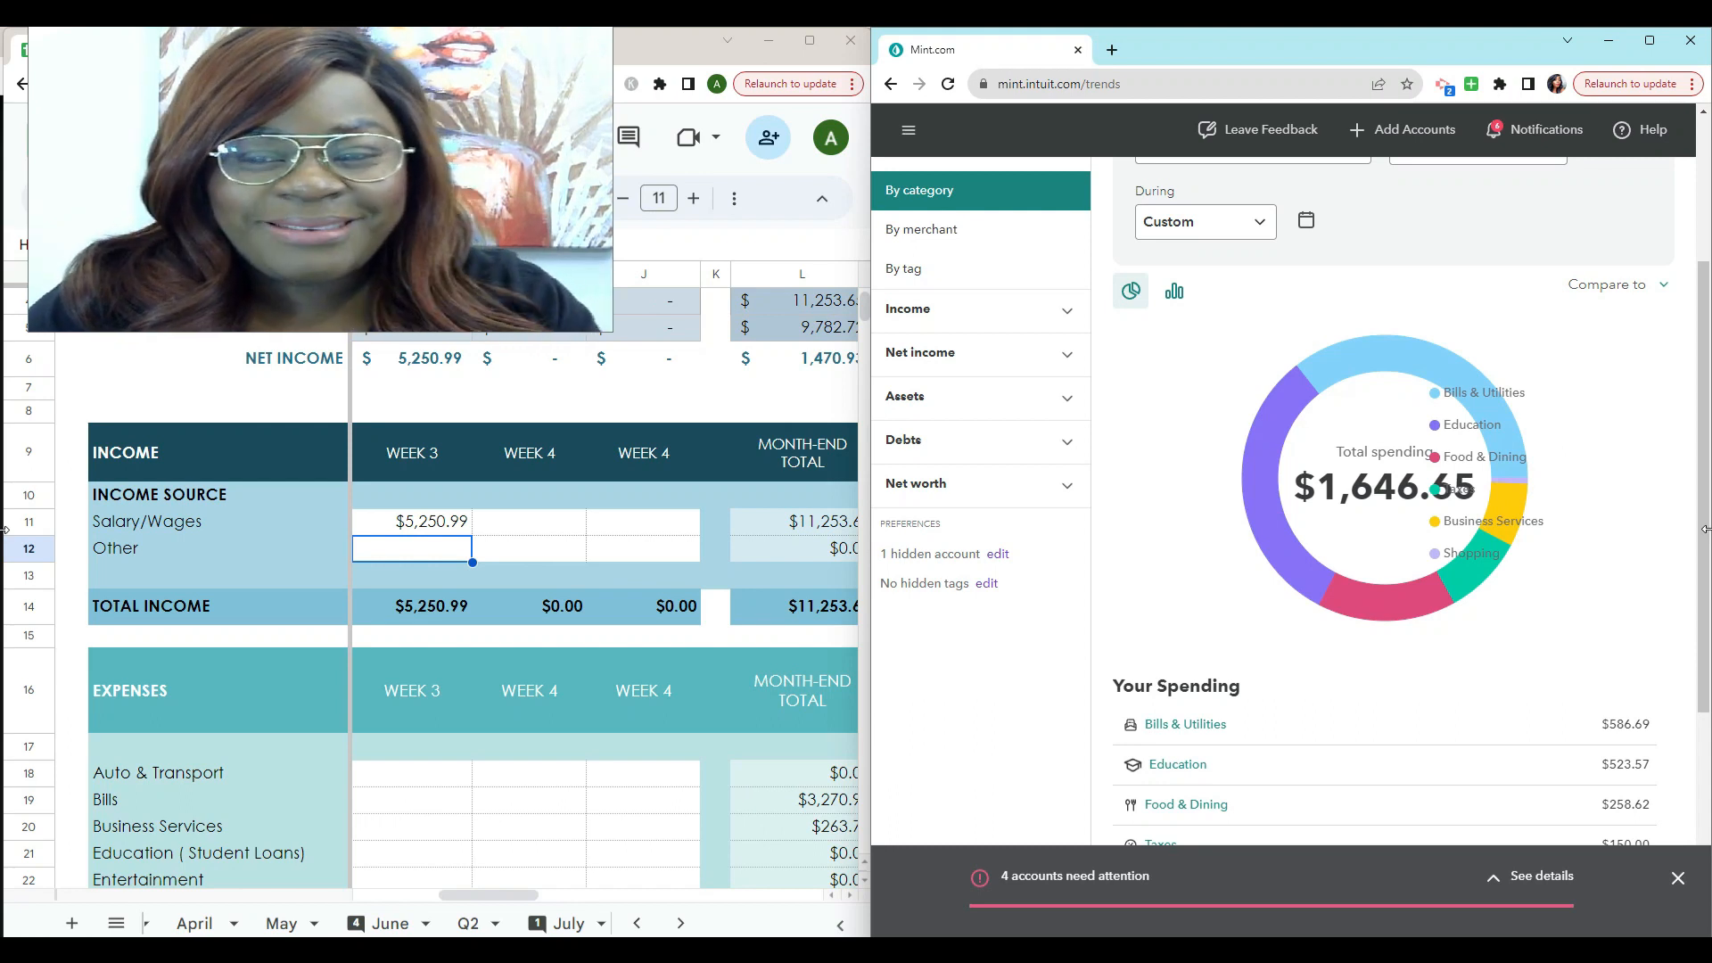
pyautogui.scroll(-4, 570, 705)
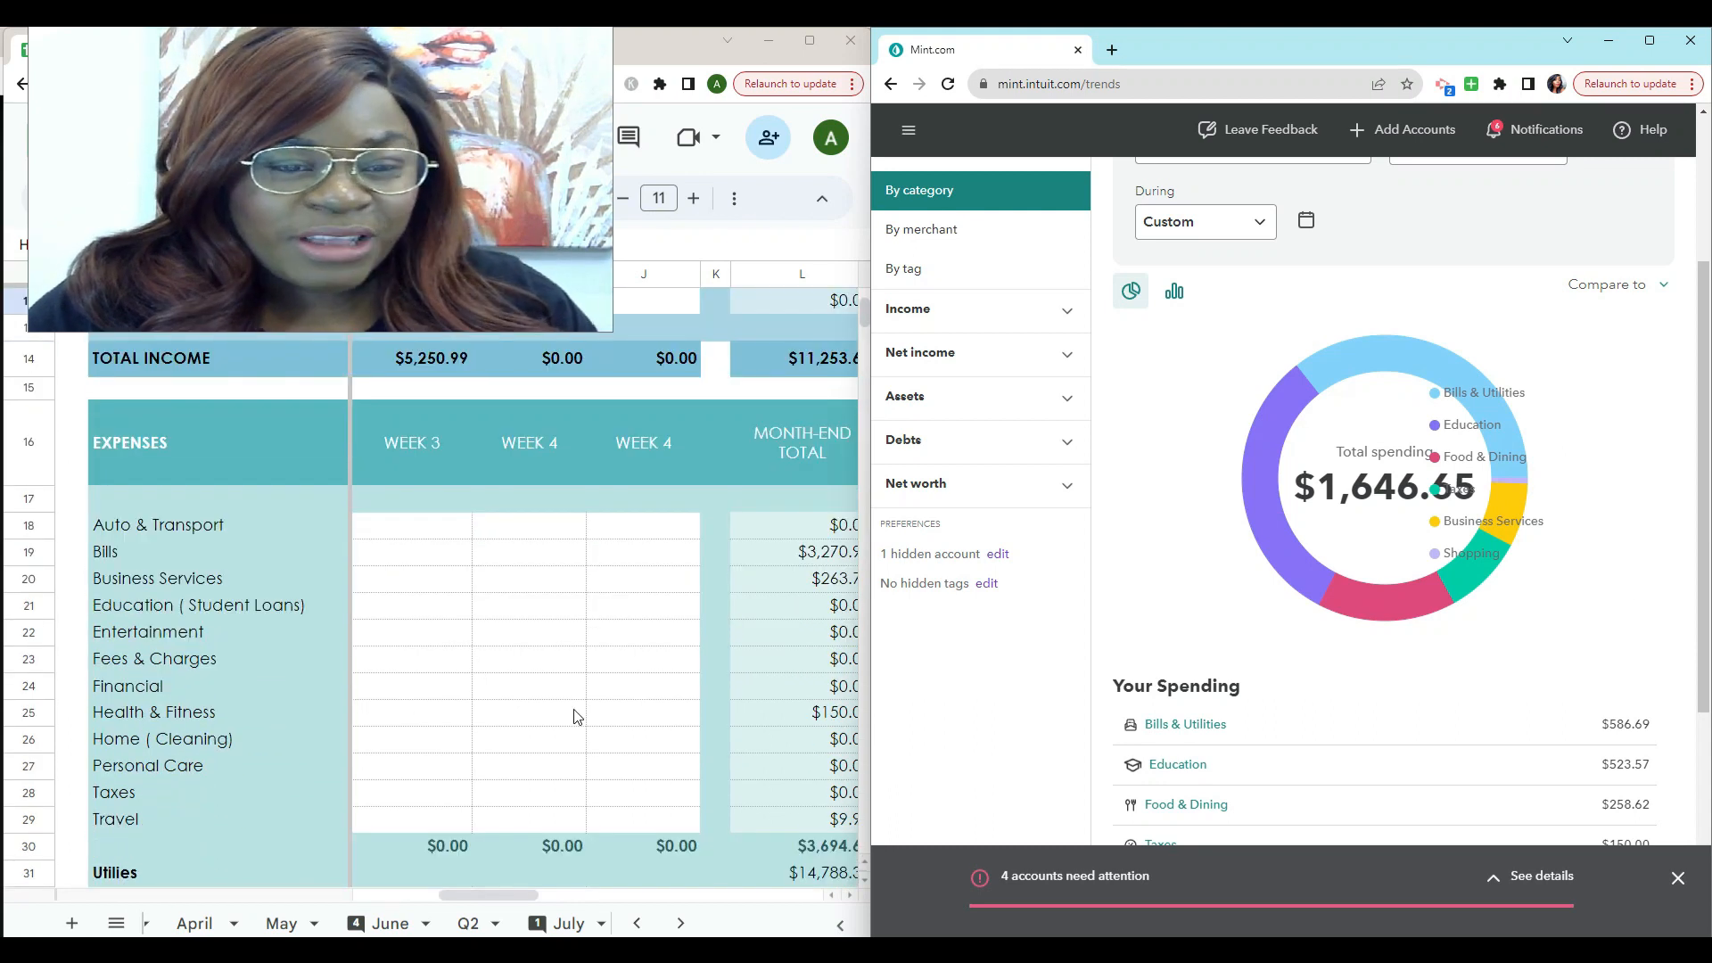
pyautogui.scroll(-2, 574, 712)
pyautogui.scroll(-4, 580, 716)
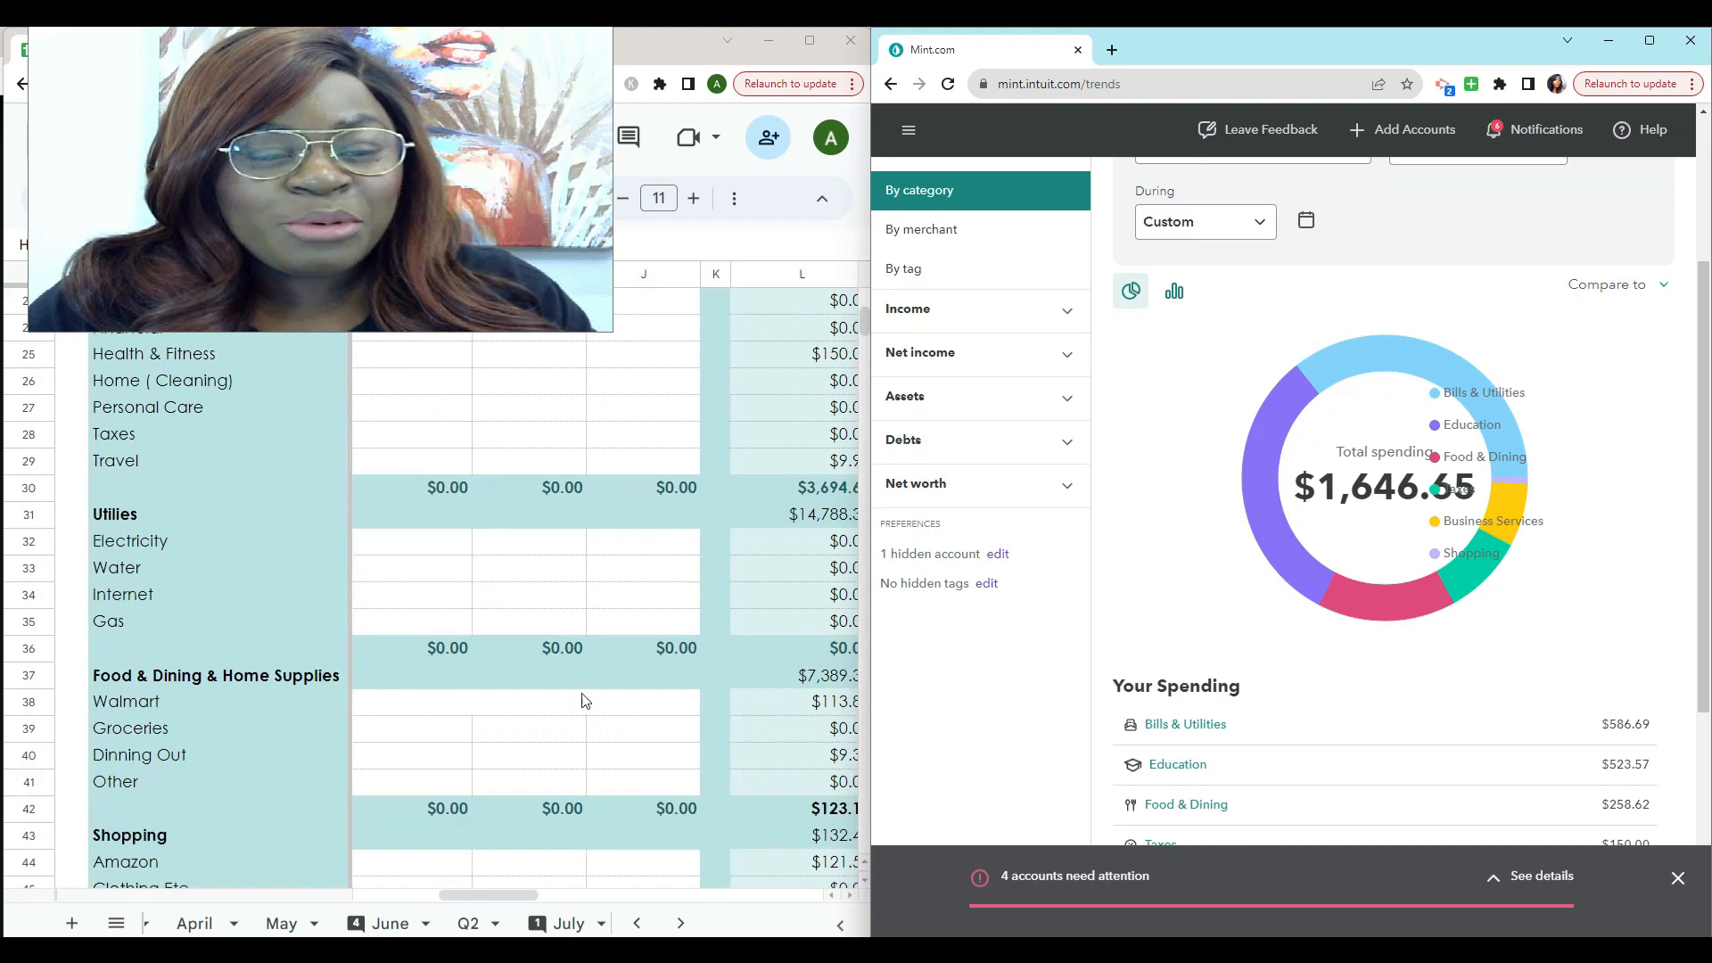
pyautogui.scroll(-5, 585, 720)
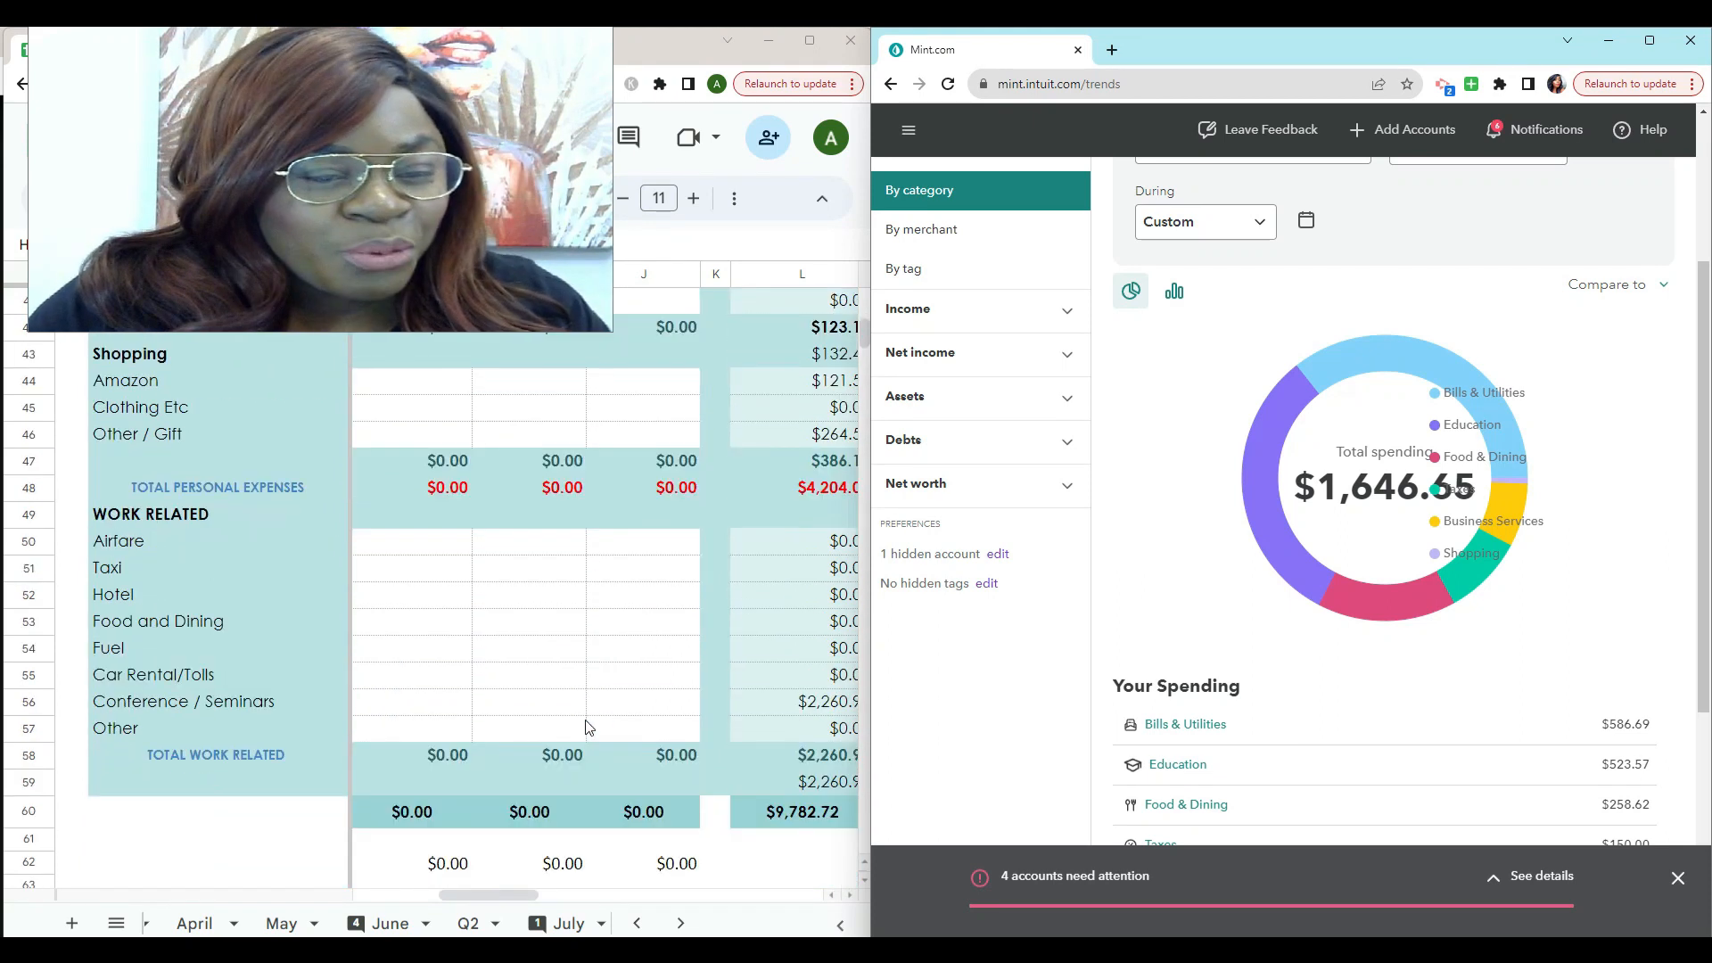
pyautogui.click(403, 741)
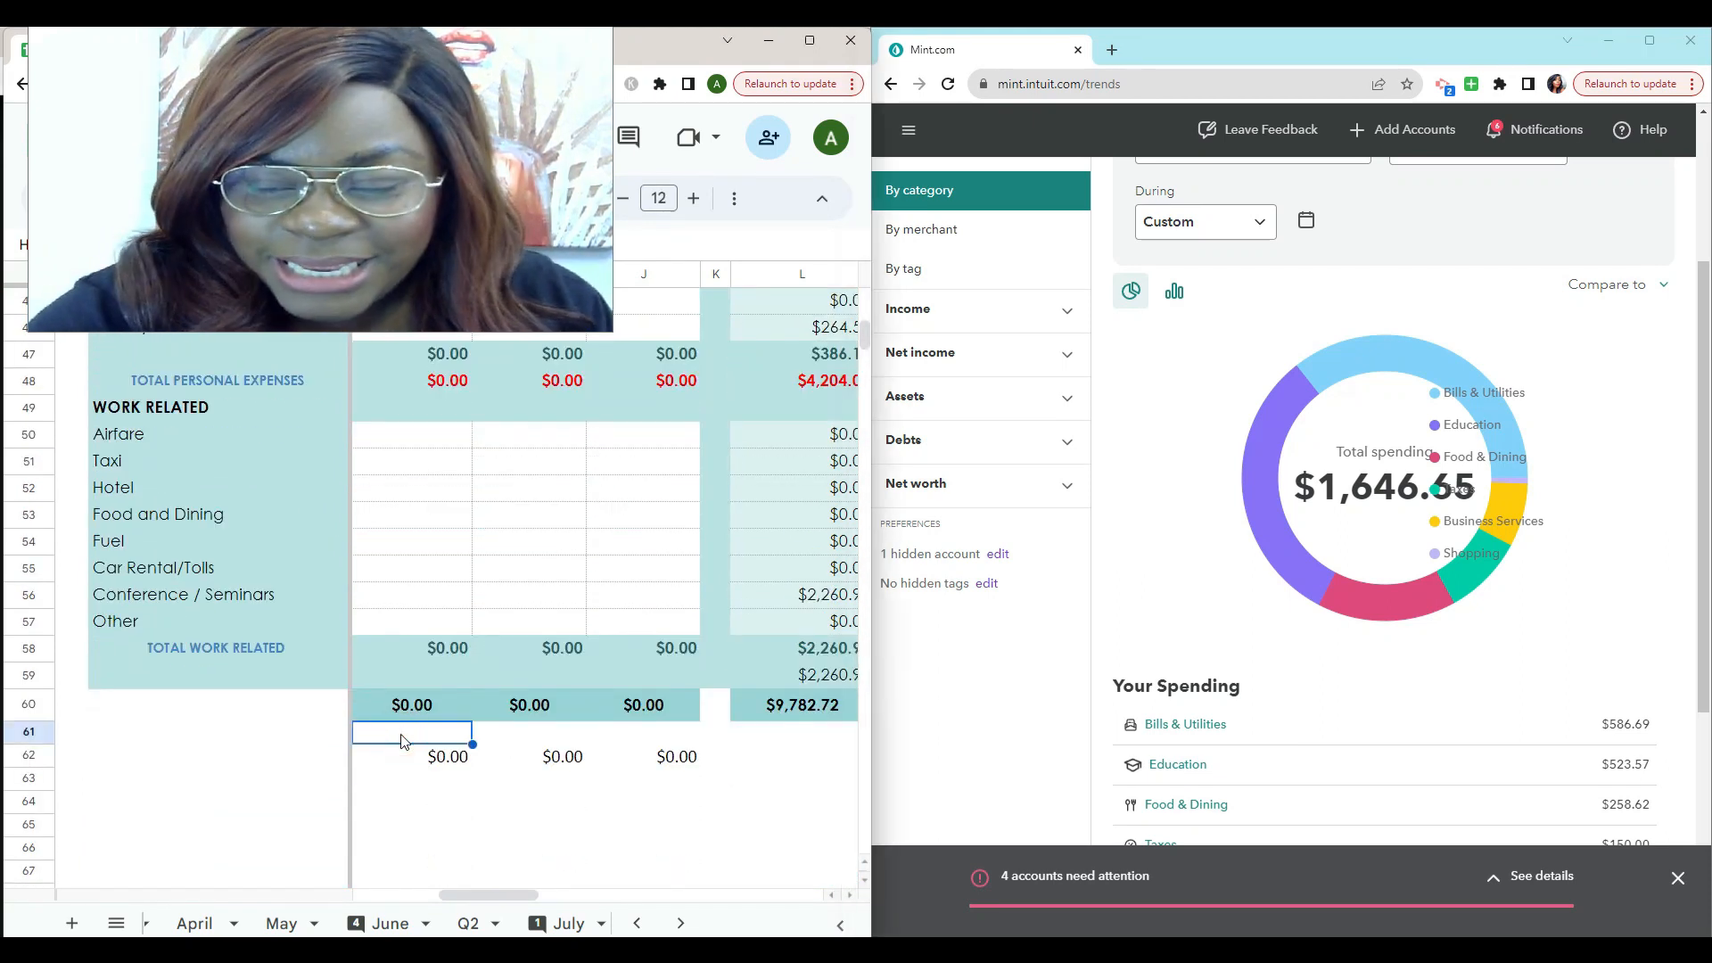
pyautogui.write('1646.65')
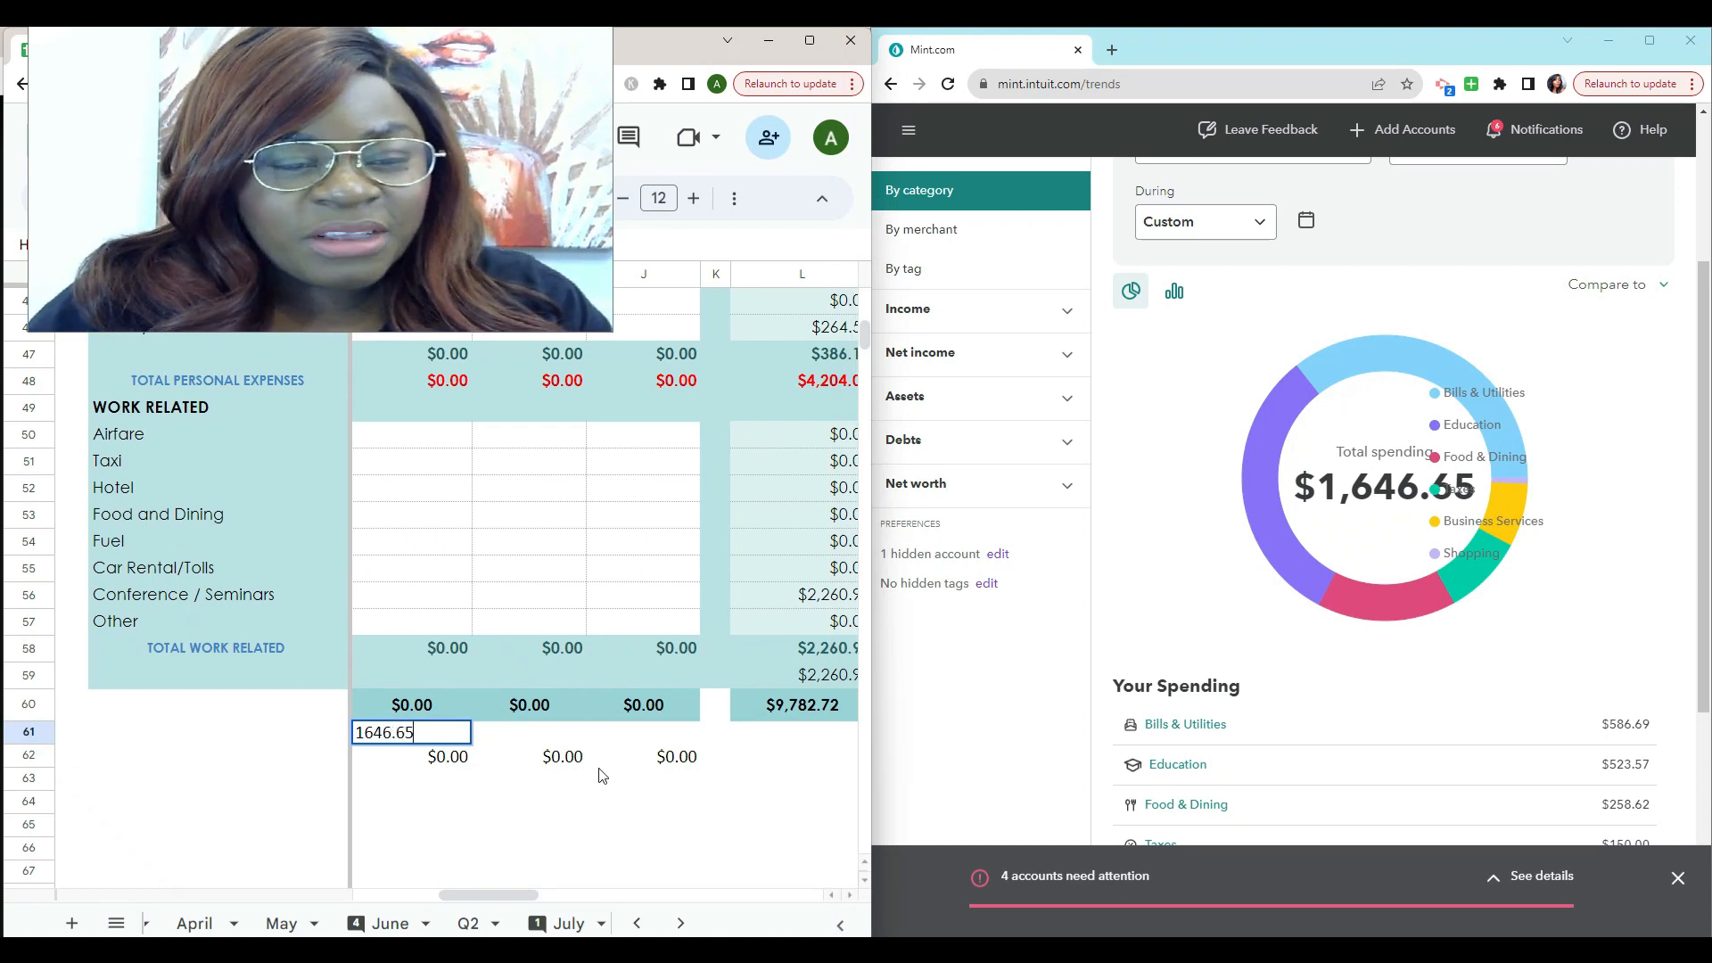
pyautogui.press('Return')
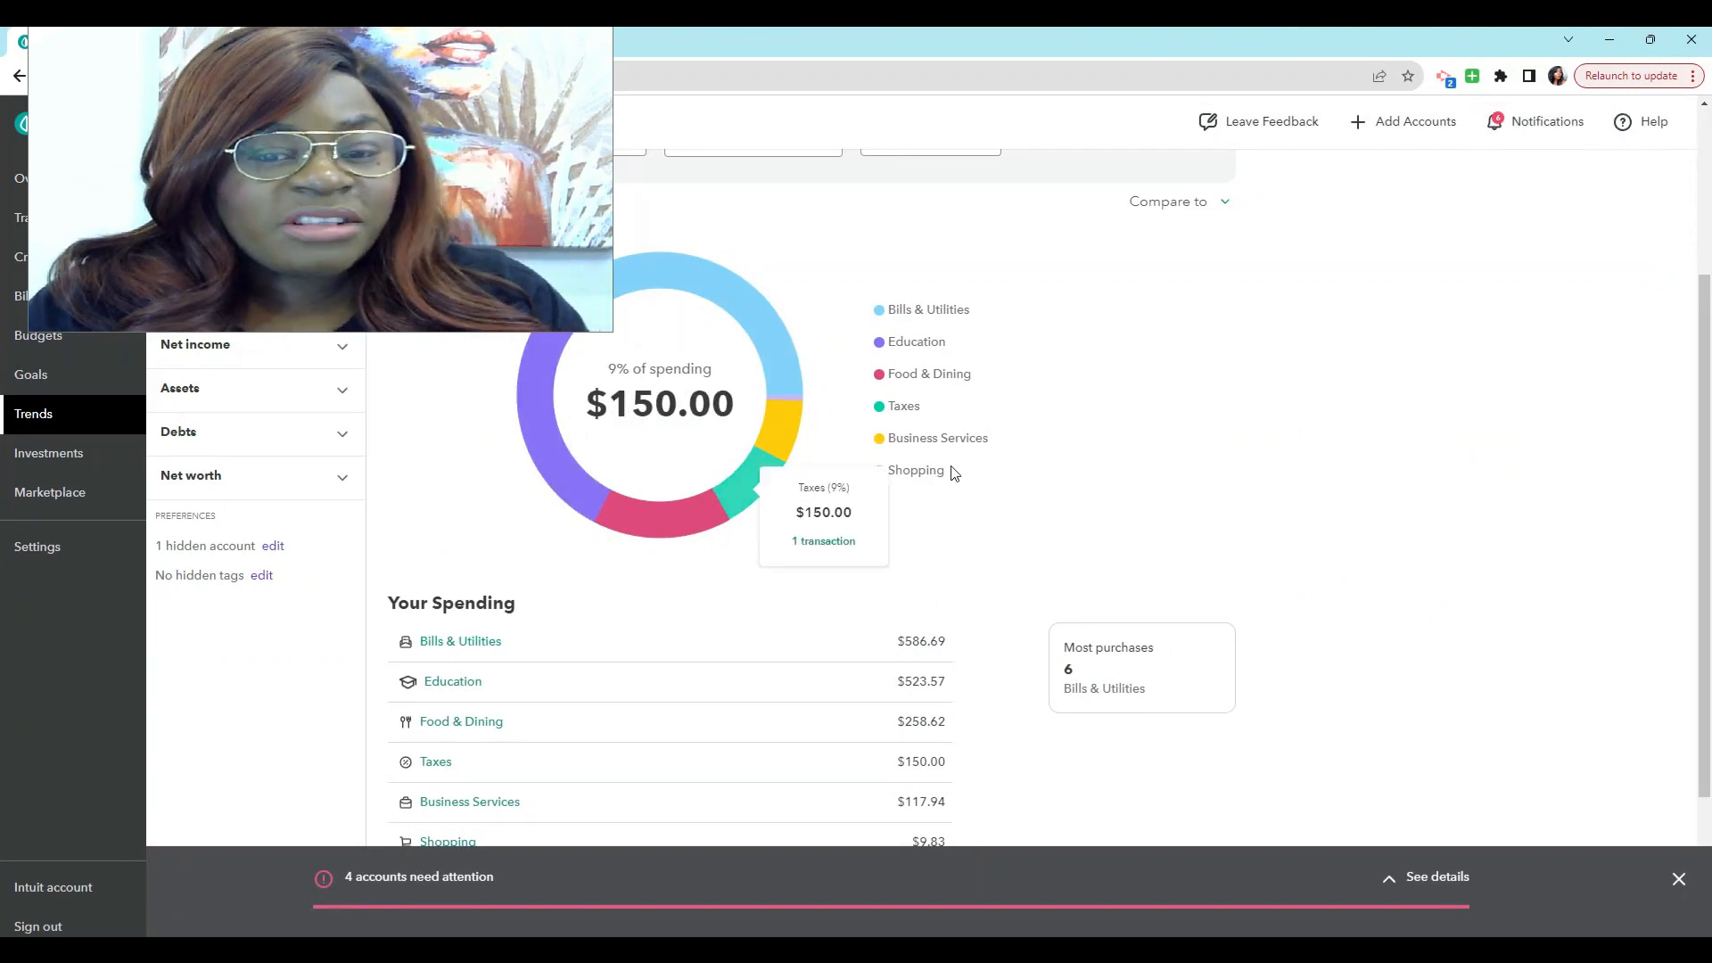
# Review the transactions behind the Bills & Utilities and Education categories in the November 17–23 spending report
pyautogui.scroll(-1, 948, 472)
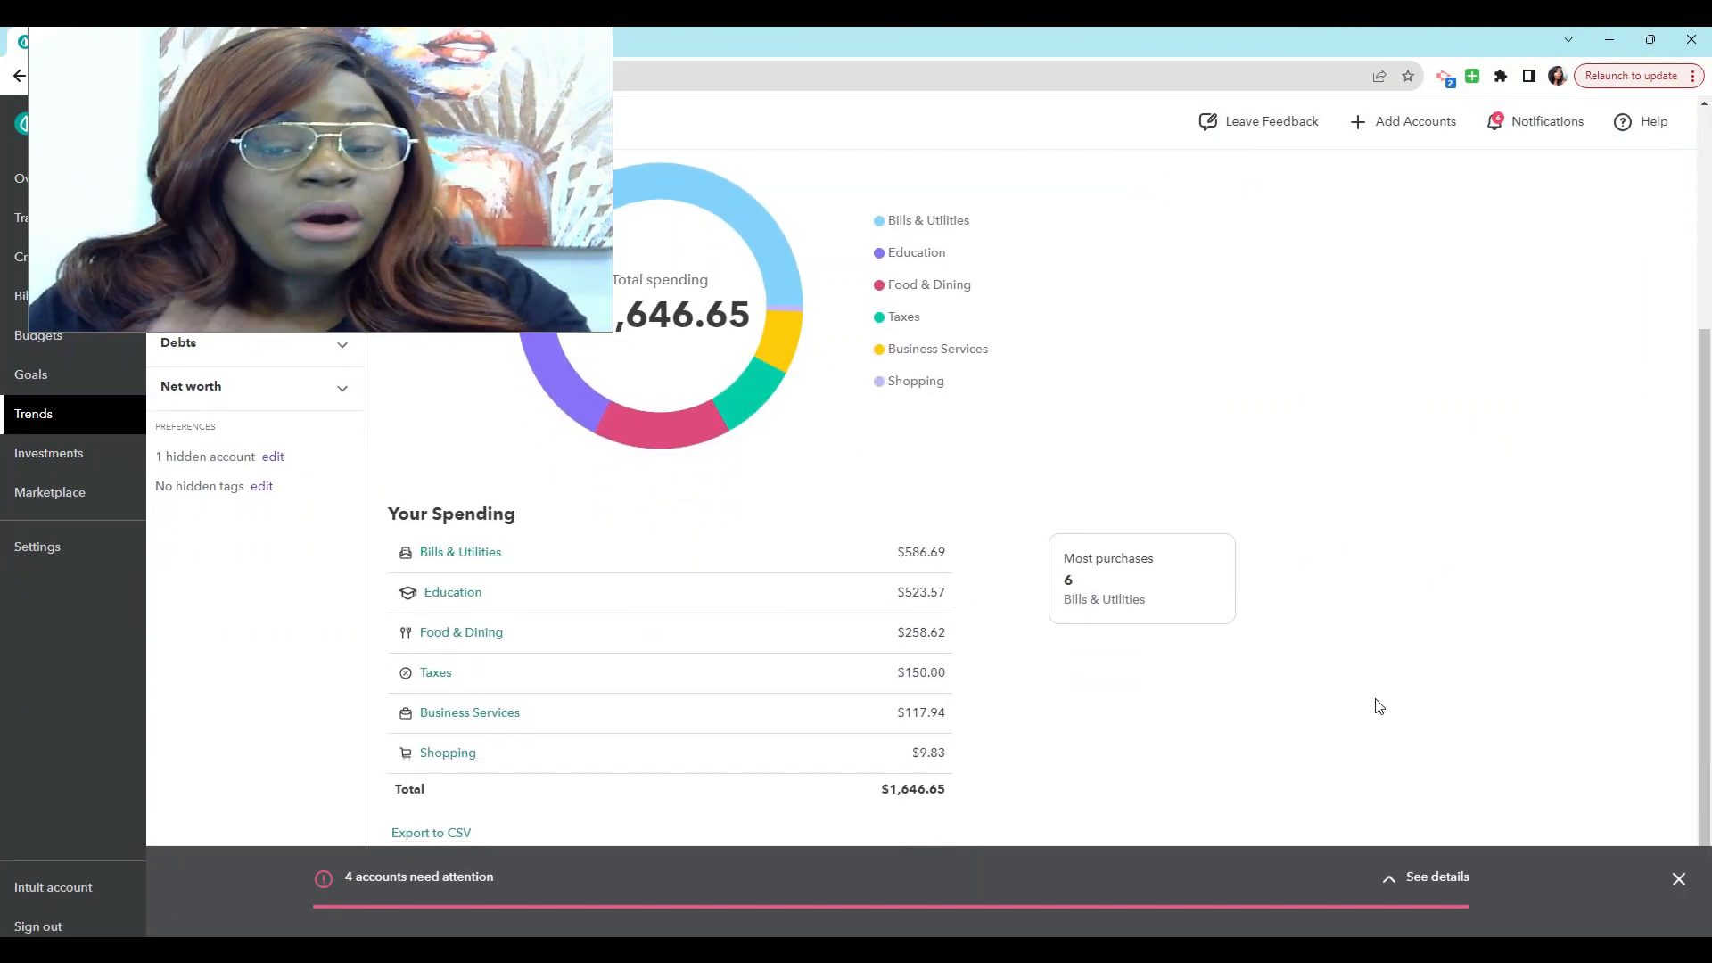
pyautogui.click(475, 560)
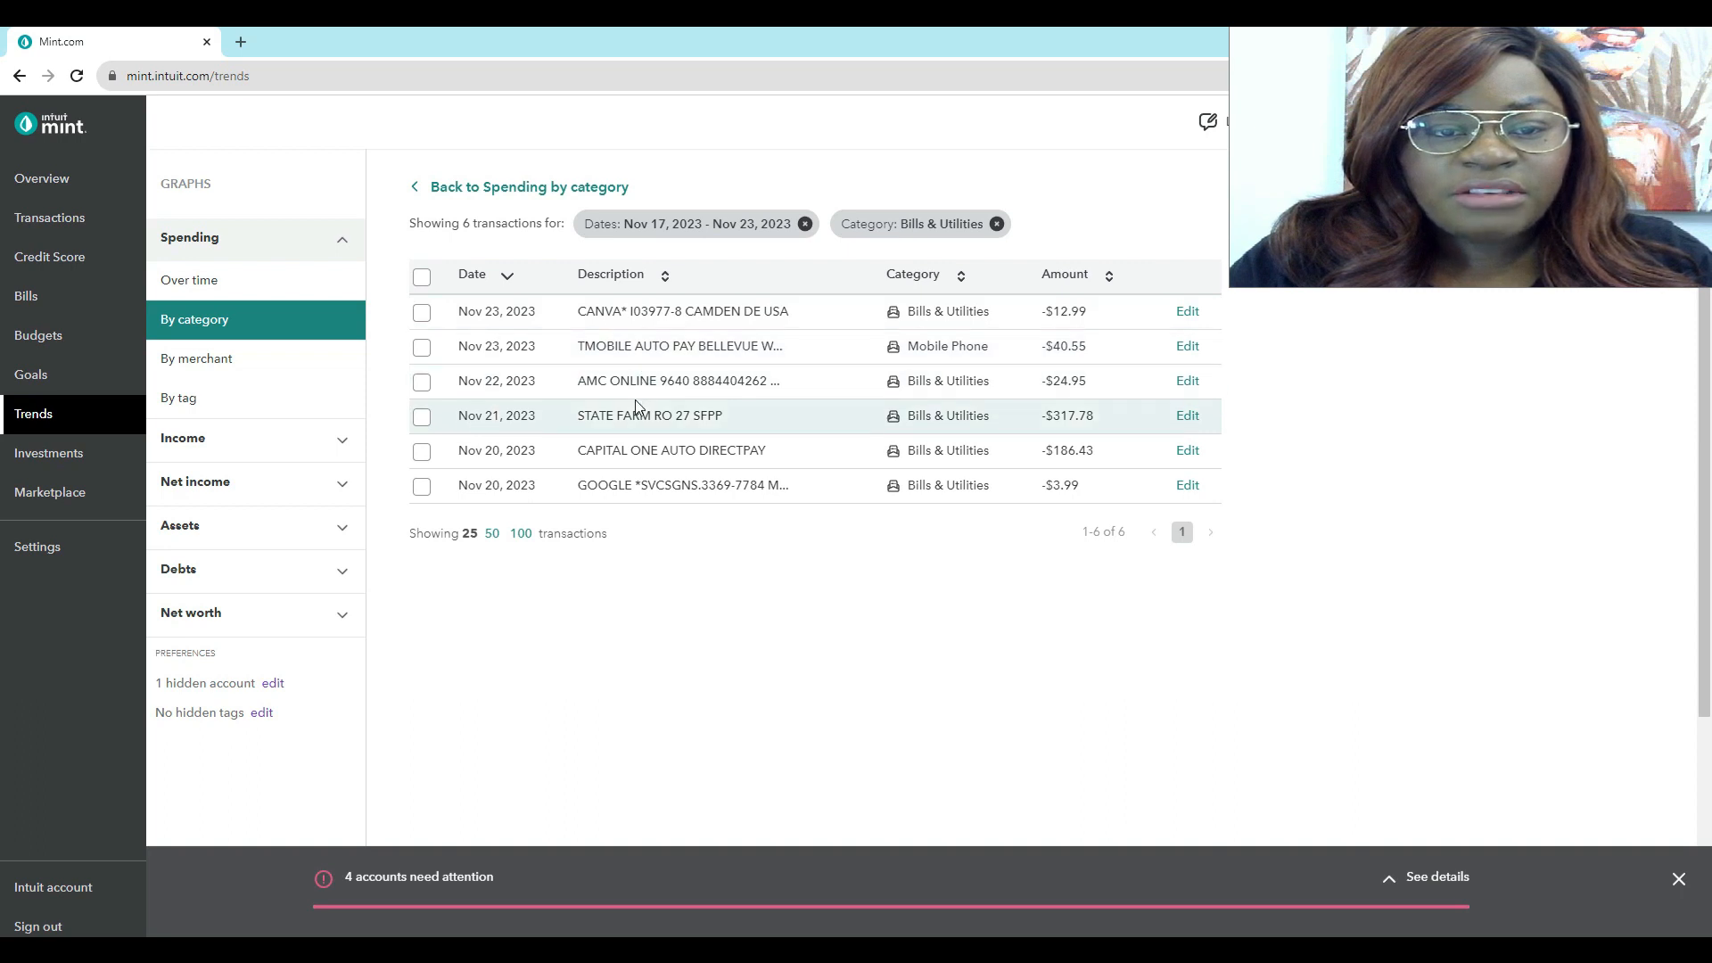
pyautogui.click(461, 196)
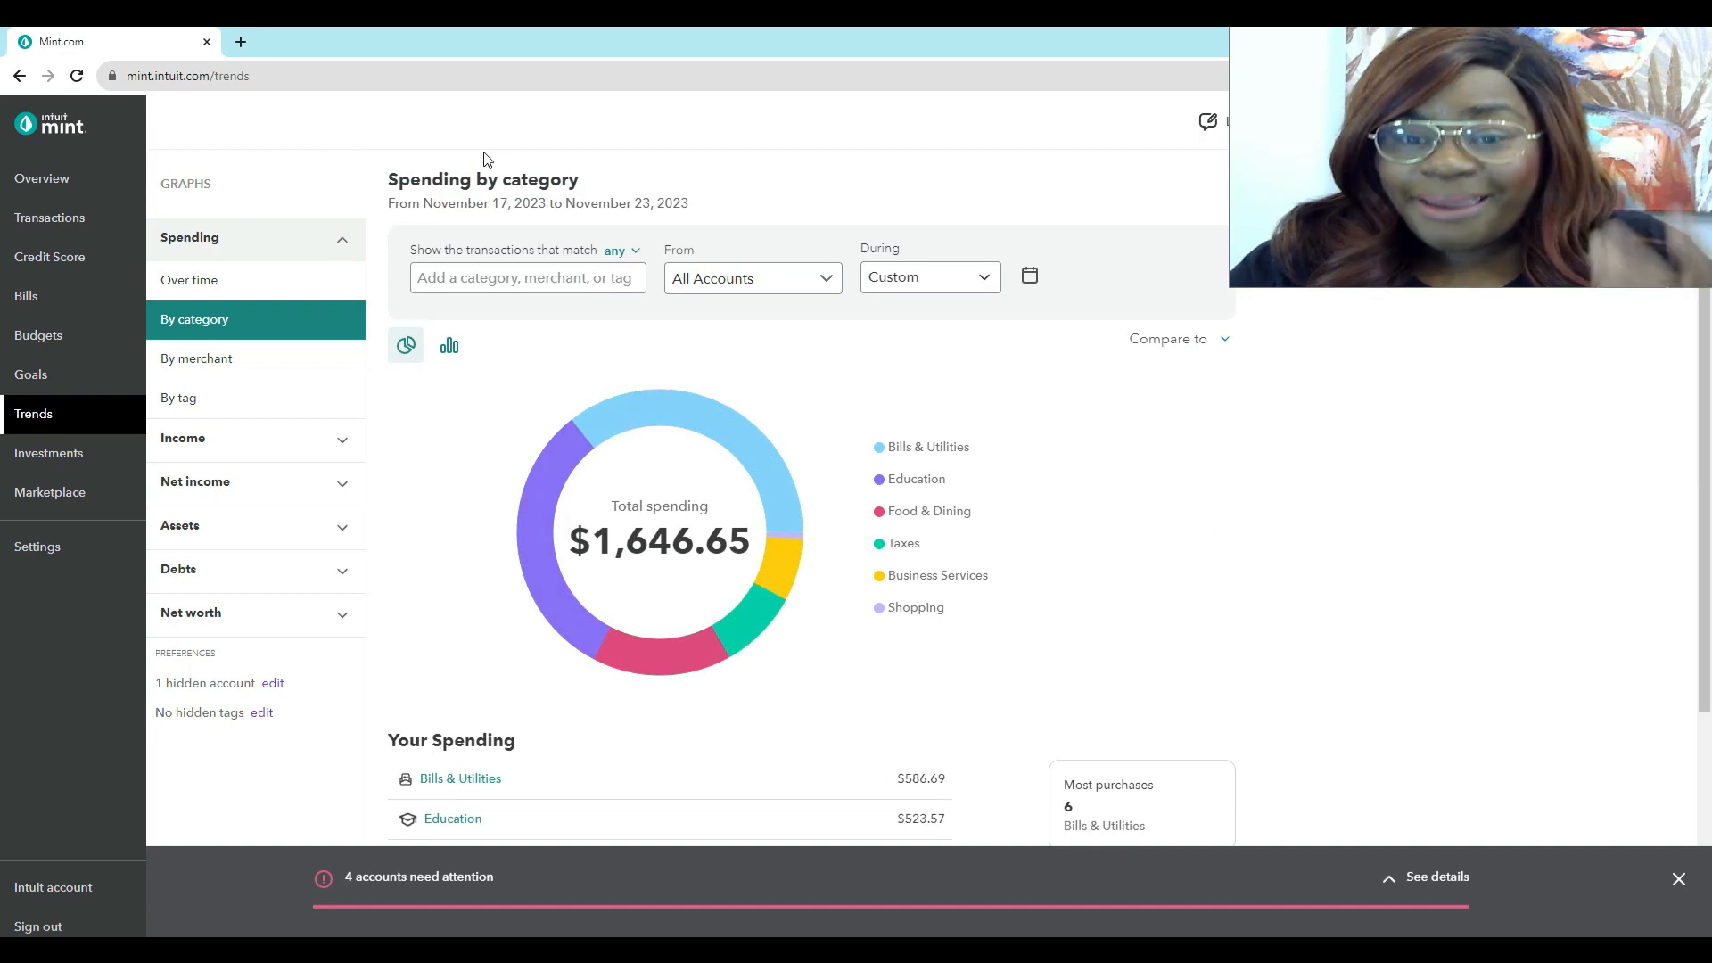
pyautogui.click(531, 558)
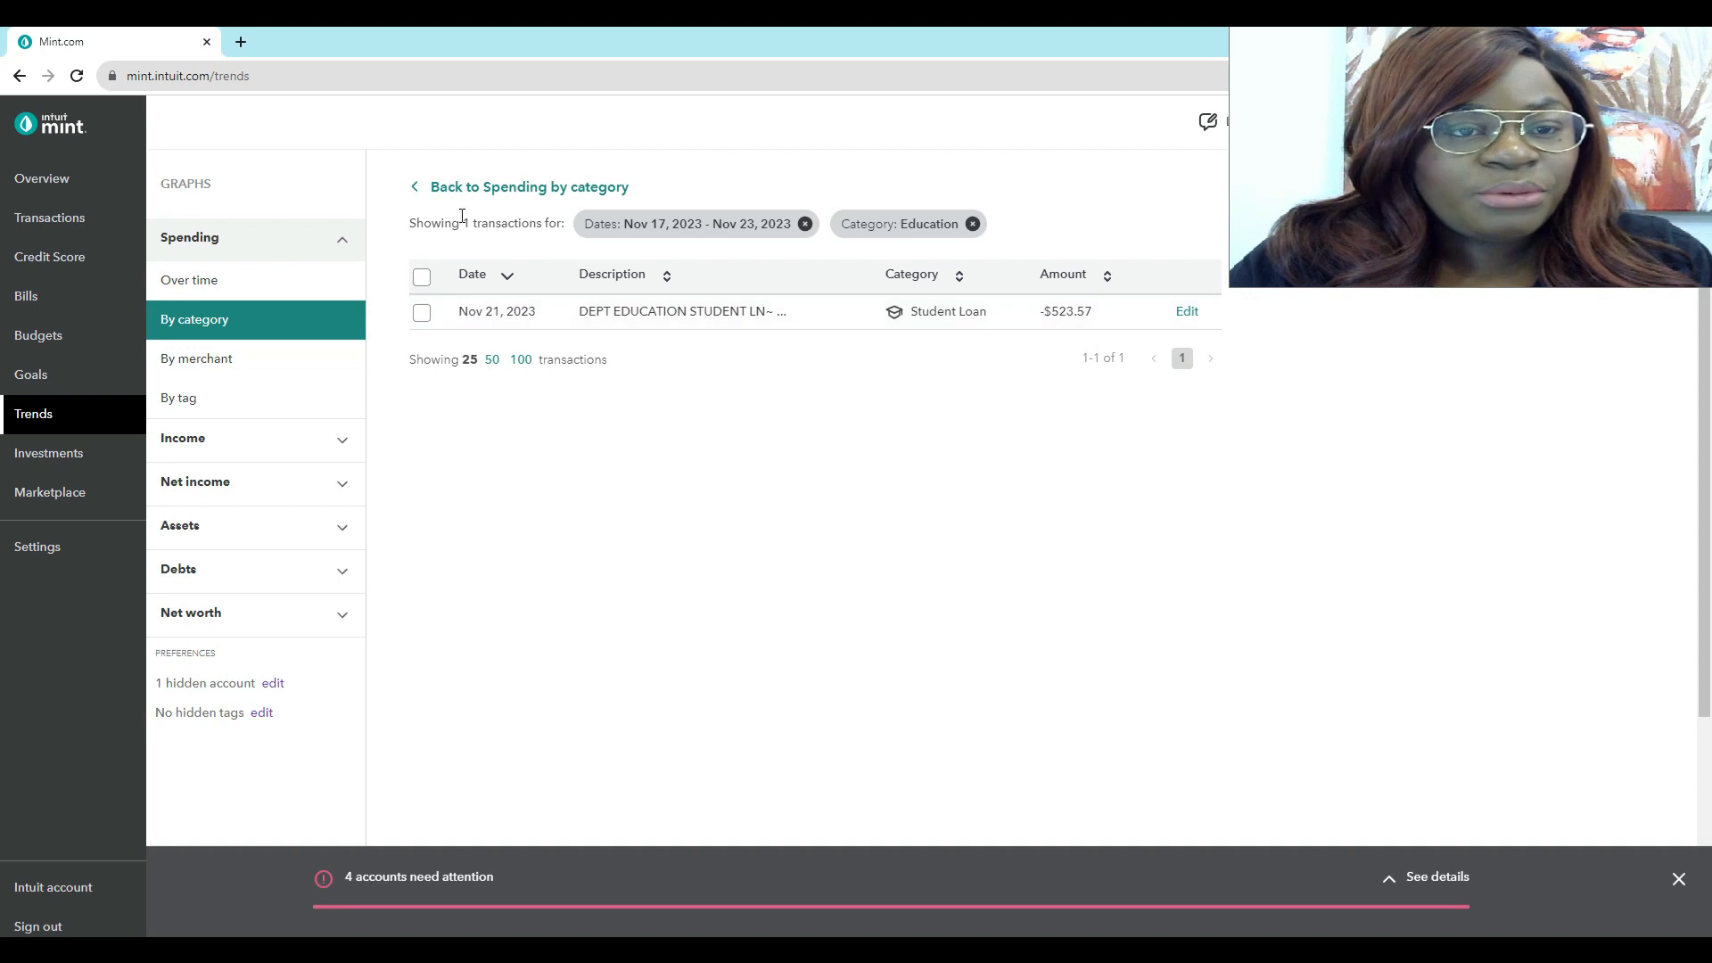
pyautogui.click(460, 189)
# Open the Food & Dining category's transactions for the same week and return to the spending breakdown
pyautogui.scroll(-1, 829, 452)
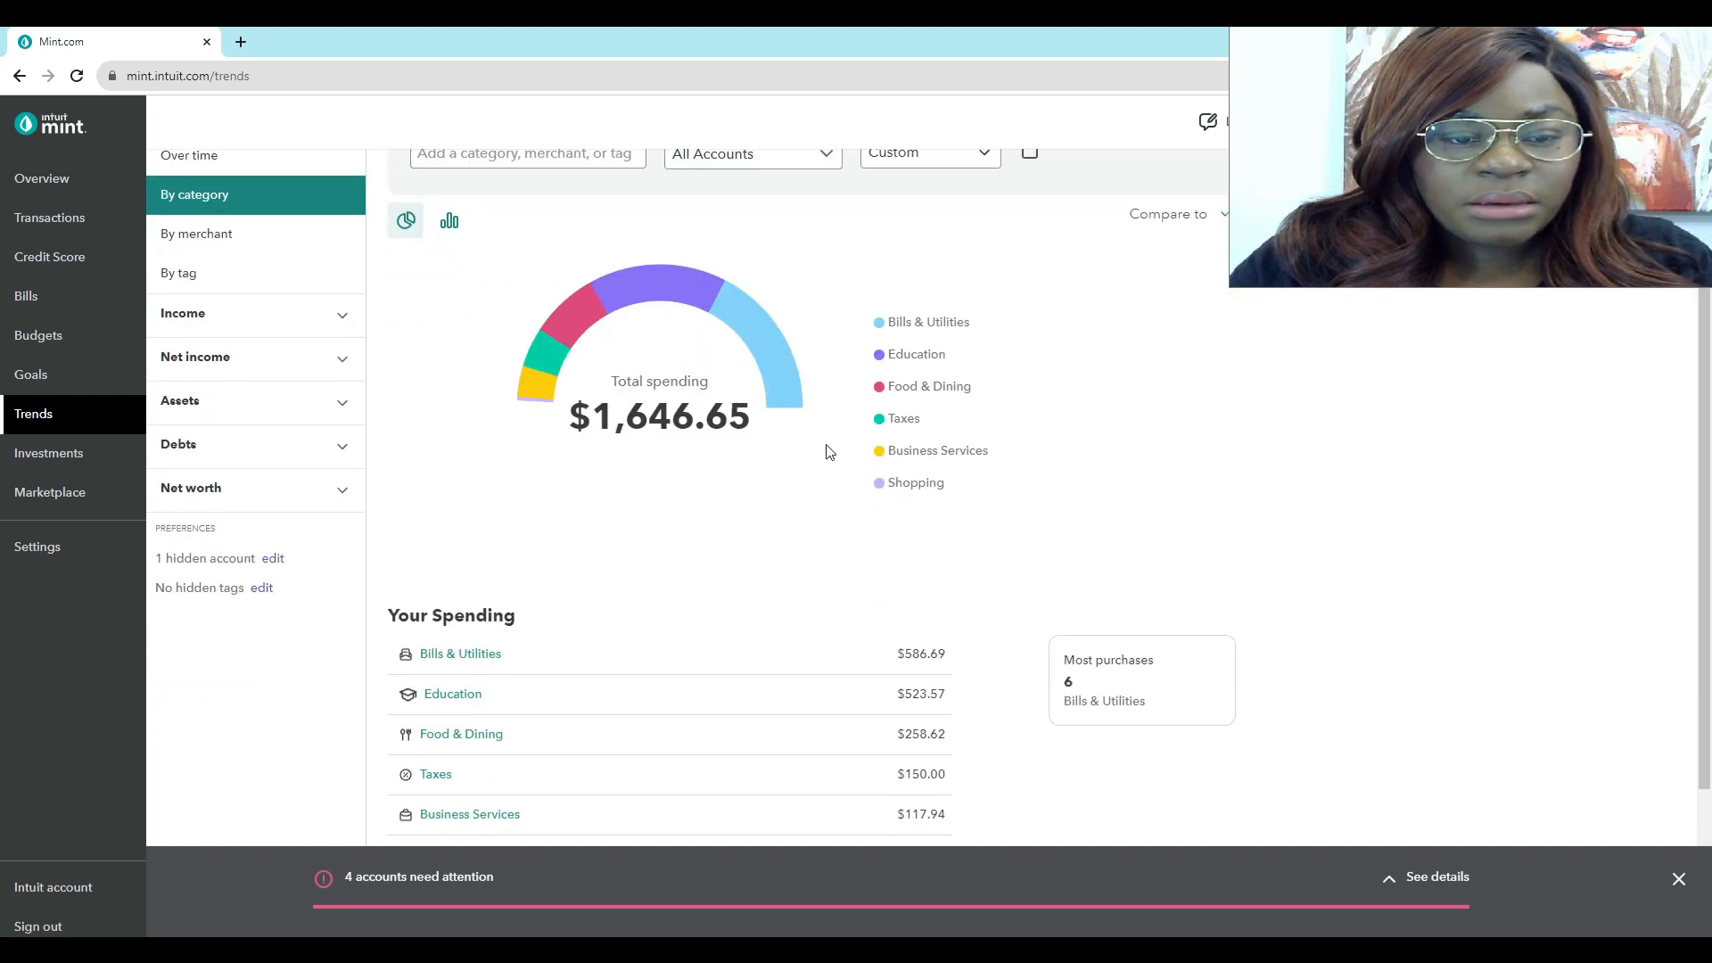
pyautogui.scroll(-2, 830, 452)
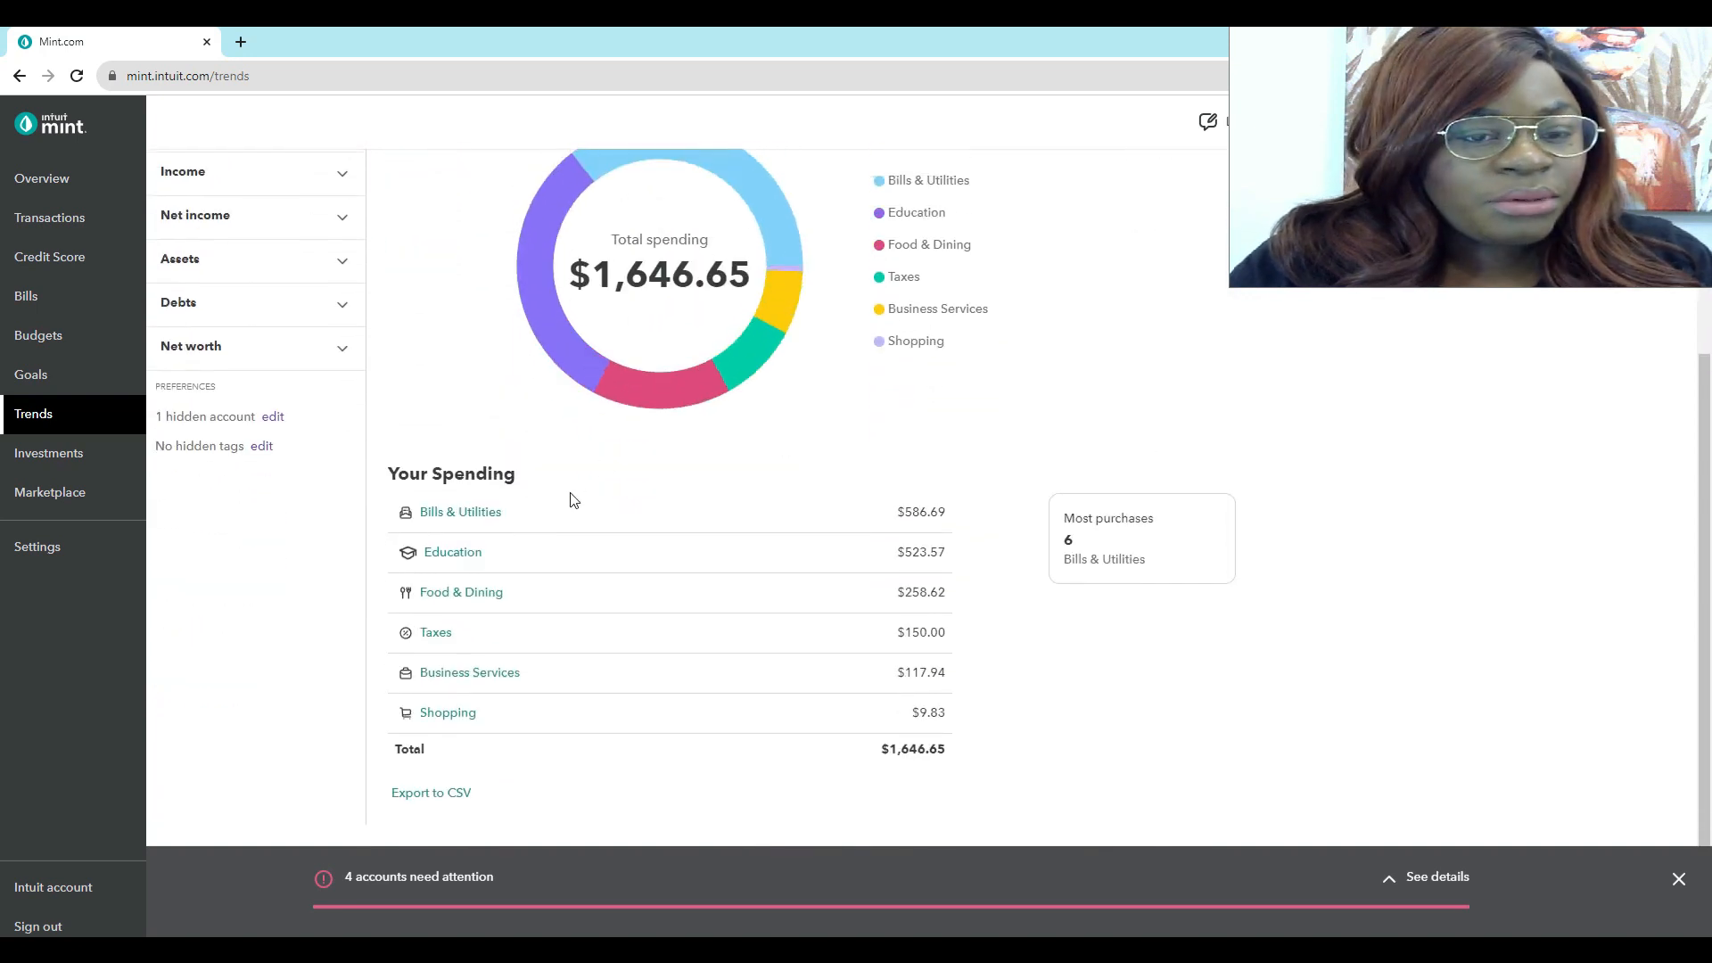
pyautogui.scroll(-1, 575, 493)
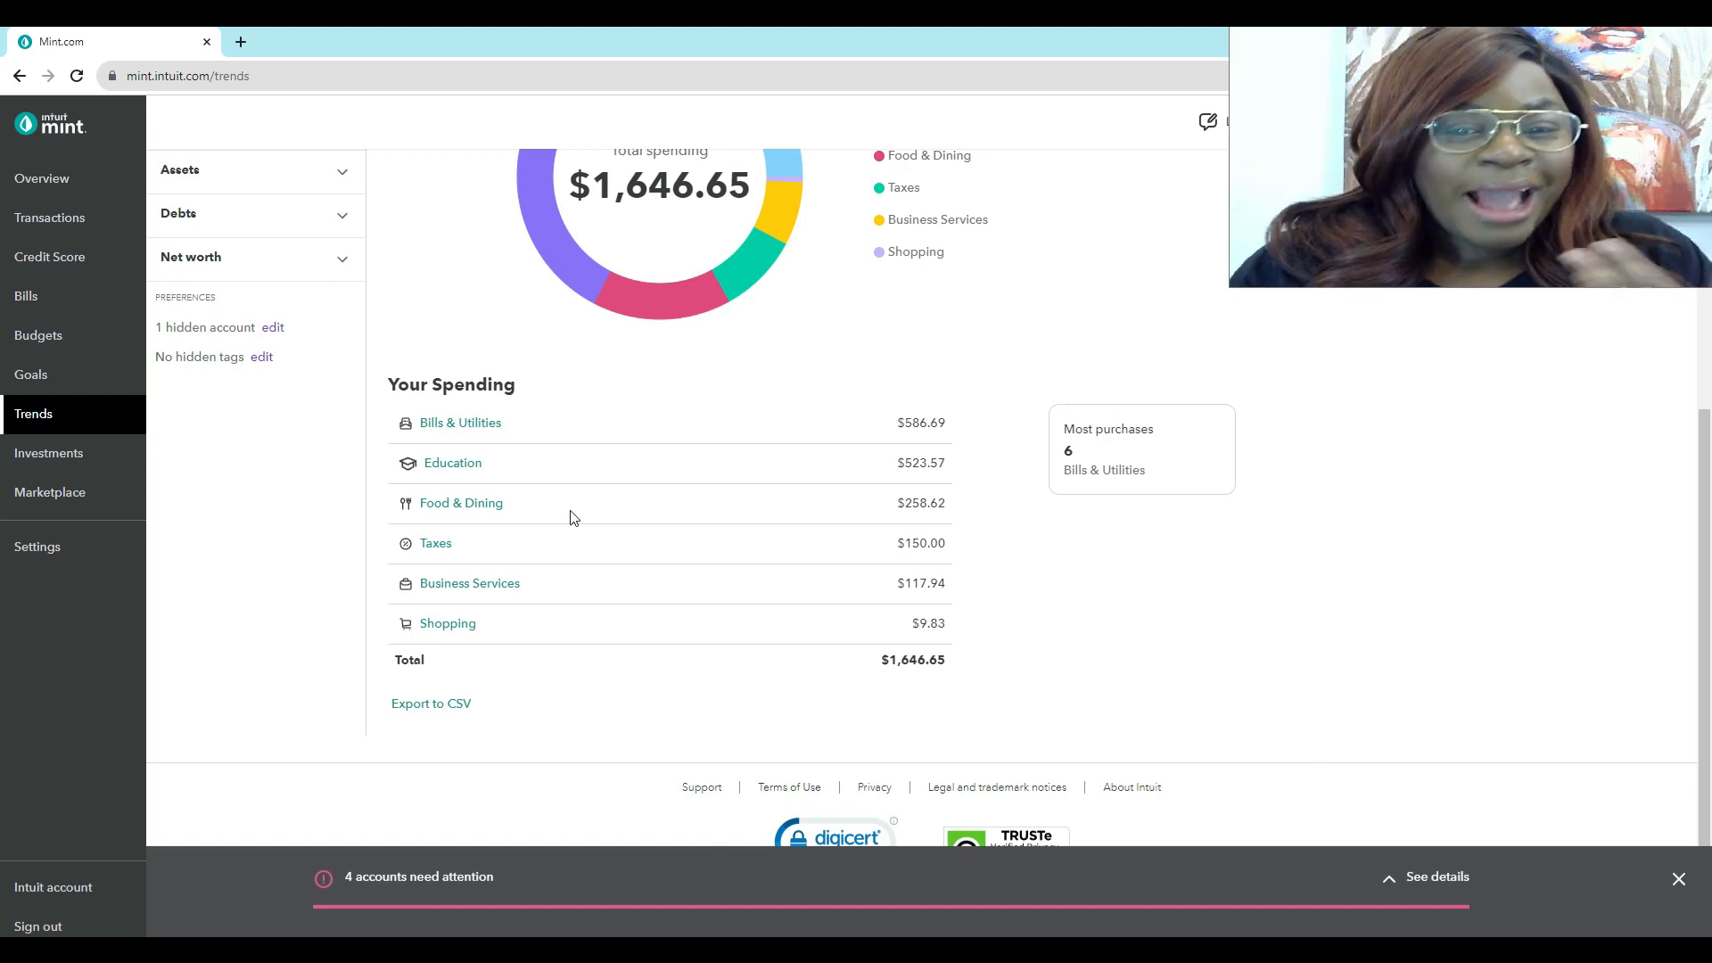
pyautogui.click(468, 504)
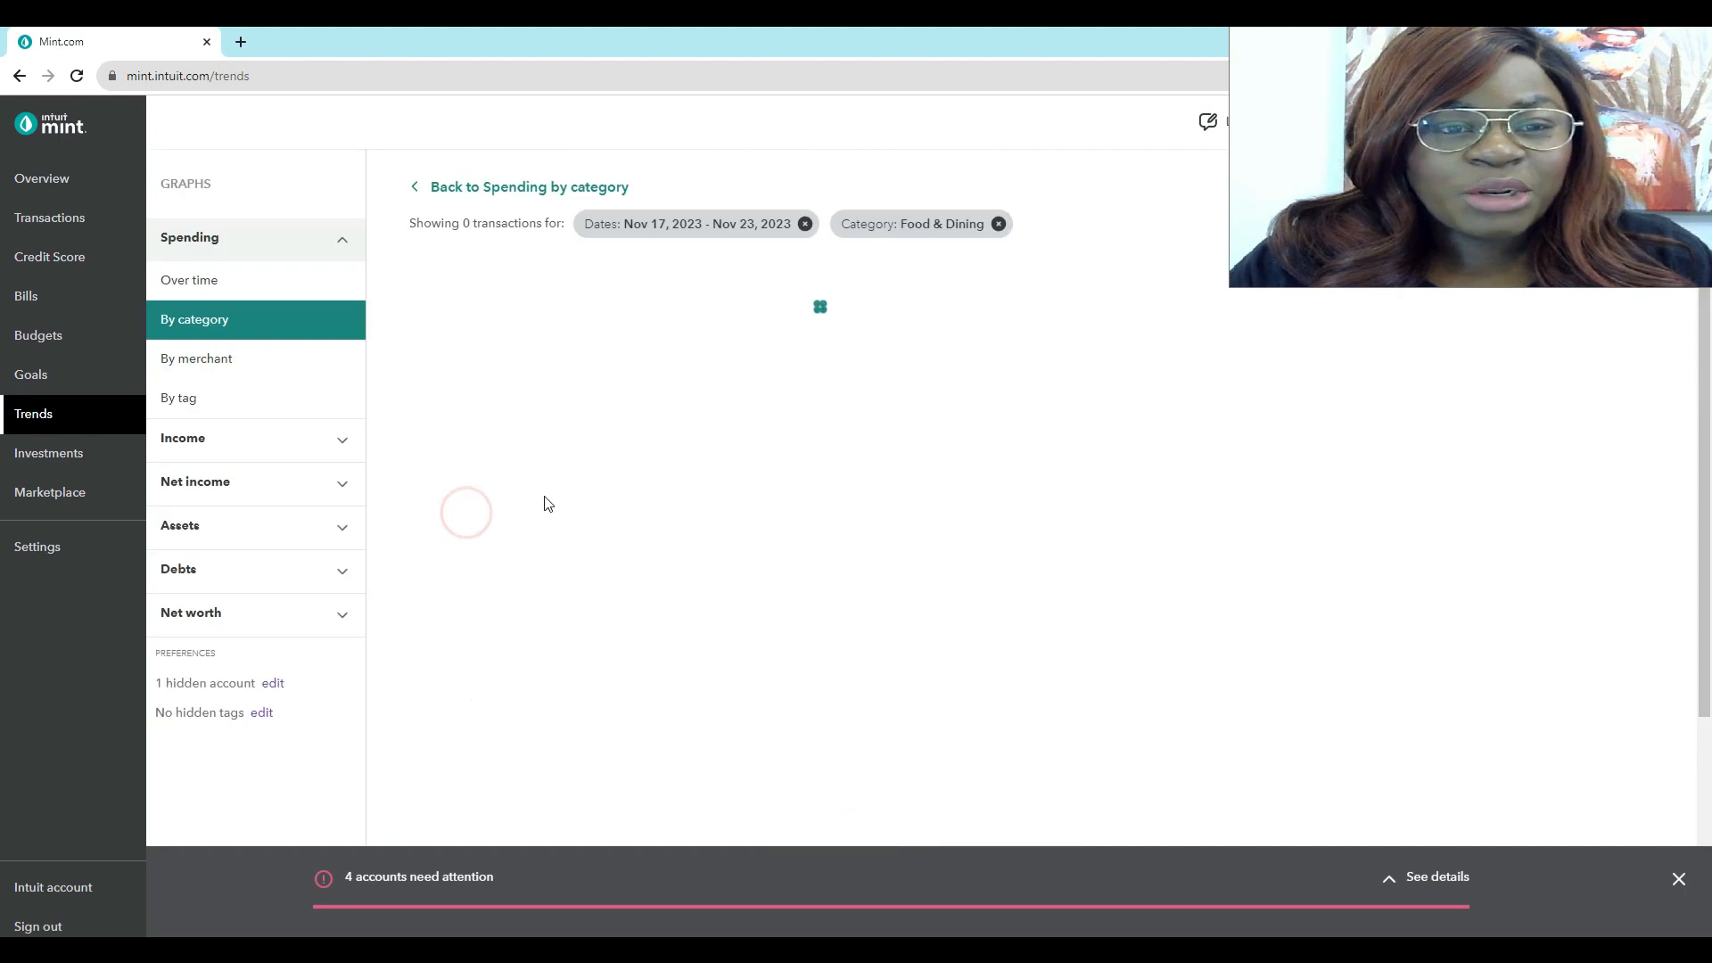
pyautogui.click(422, 186)
# Review the Business Services and Shopping transactions for the week and return to the spending breakdown
pyautogui.scroll(-2, 590, 441)
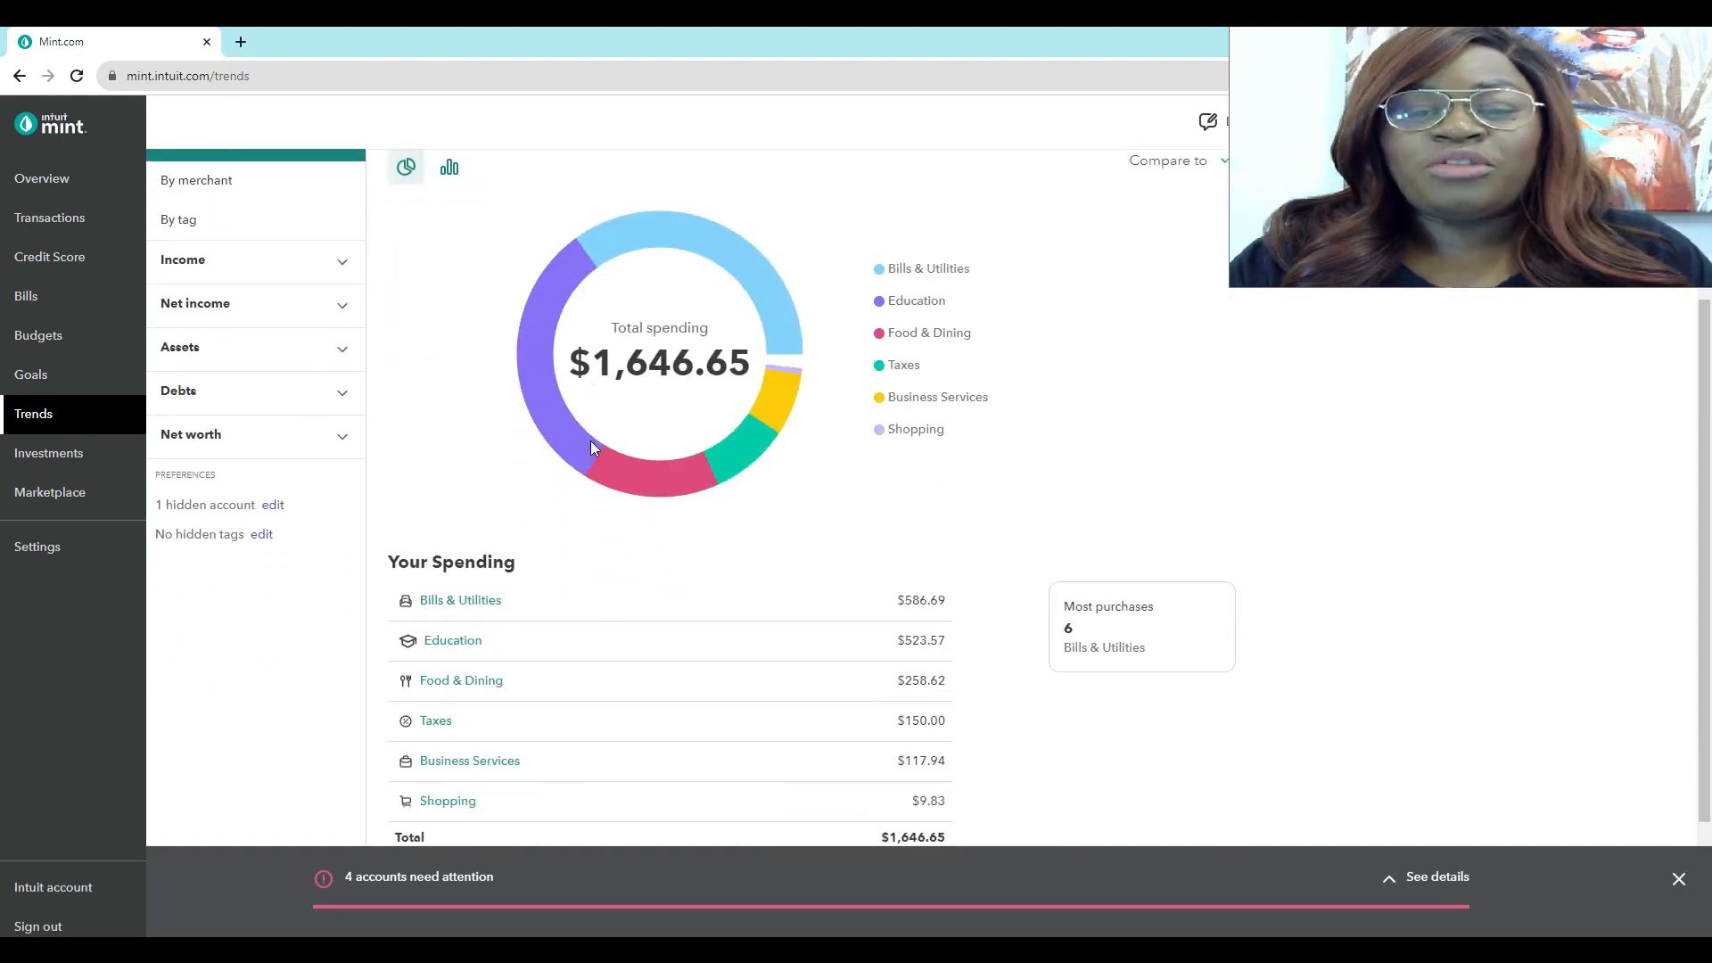
pyautogui.scroll(-2, 588, 443)
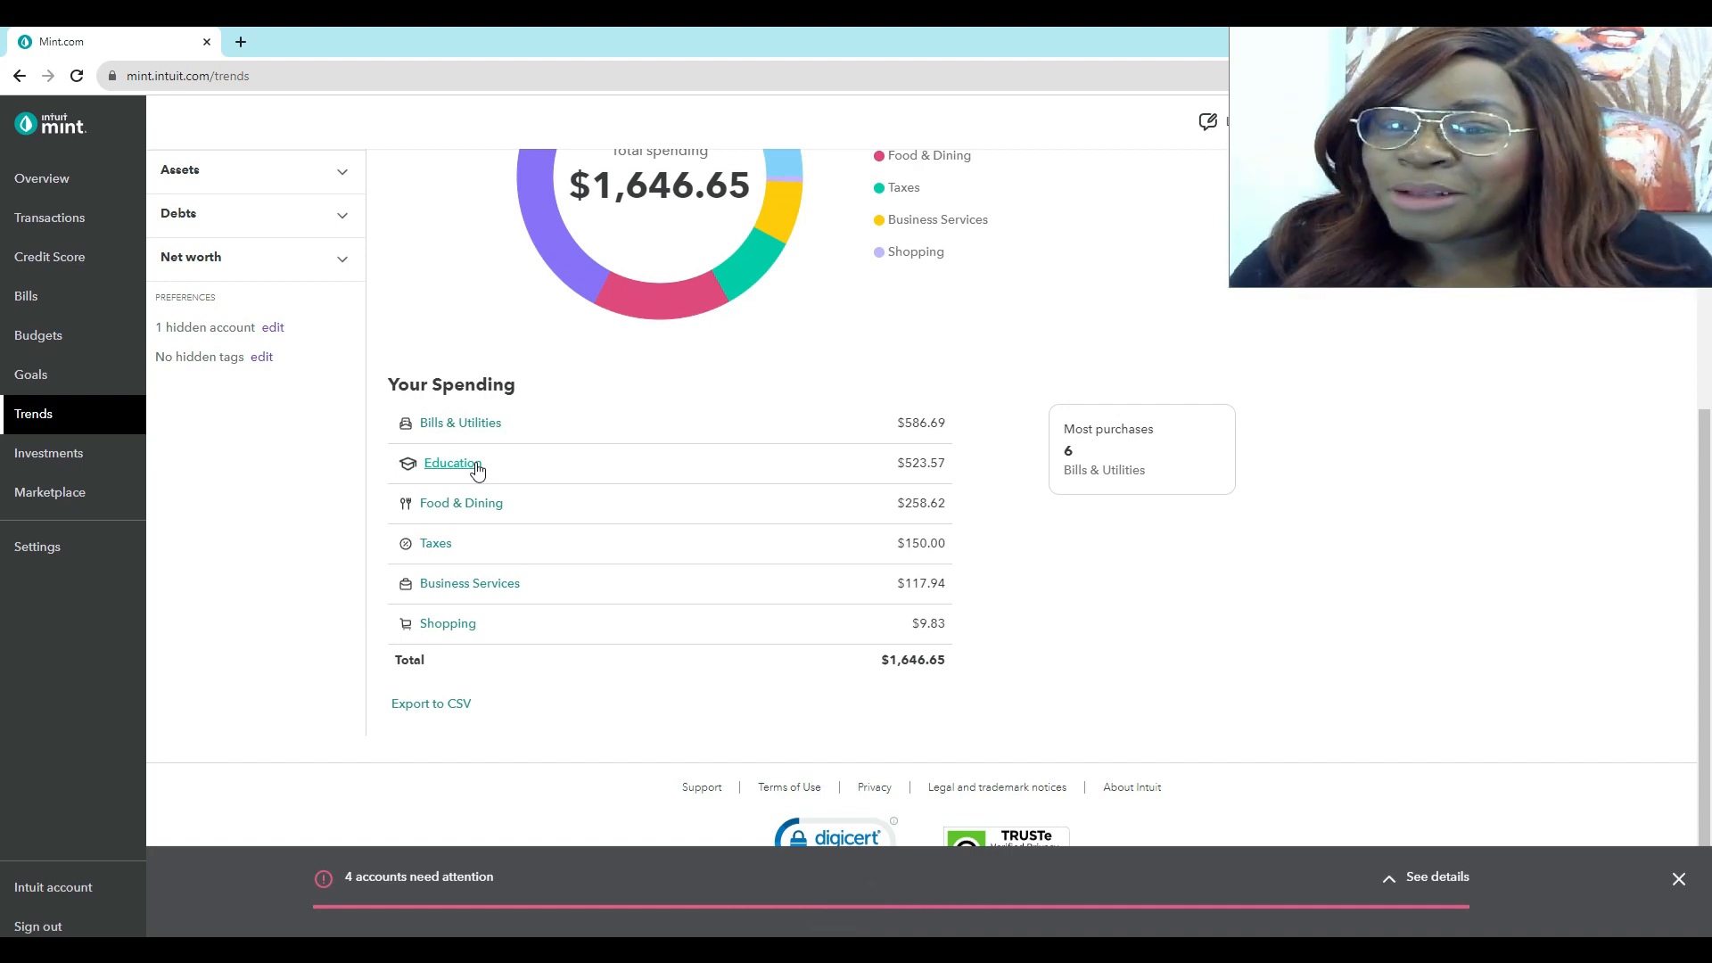
pyautogui.click(468, 583)
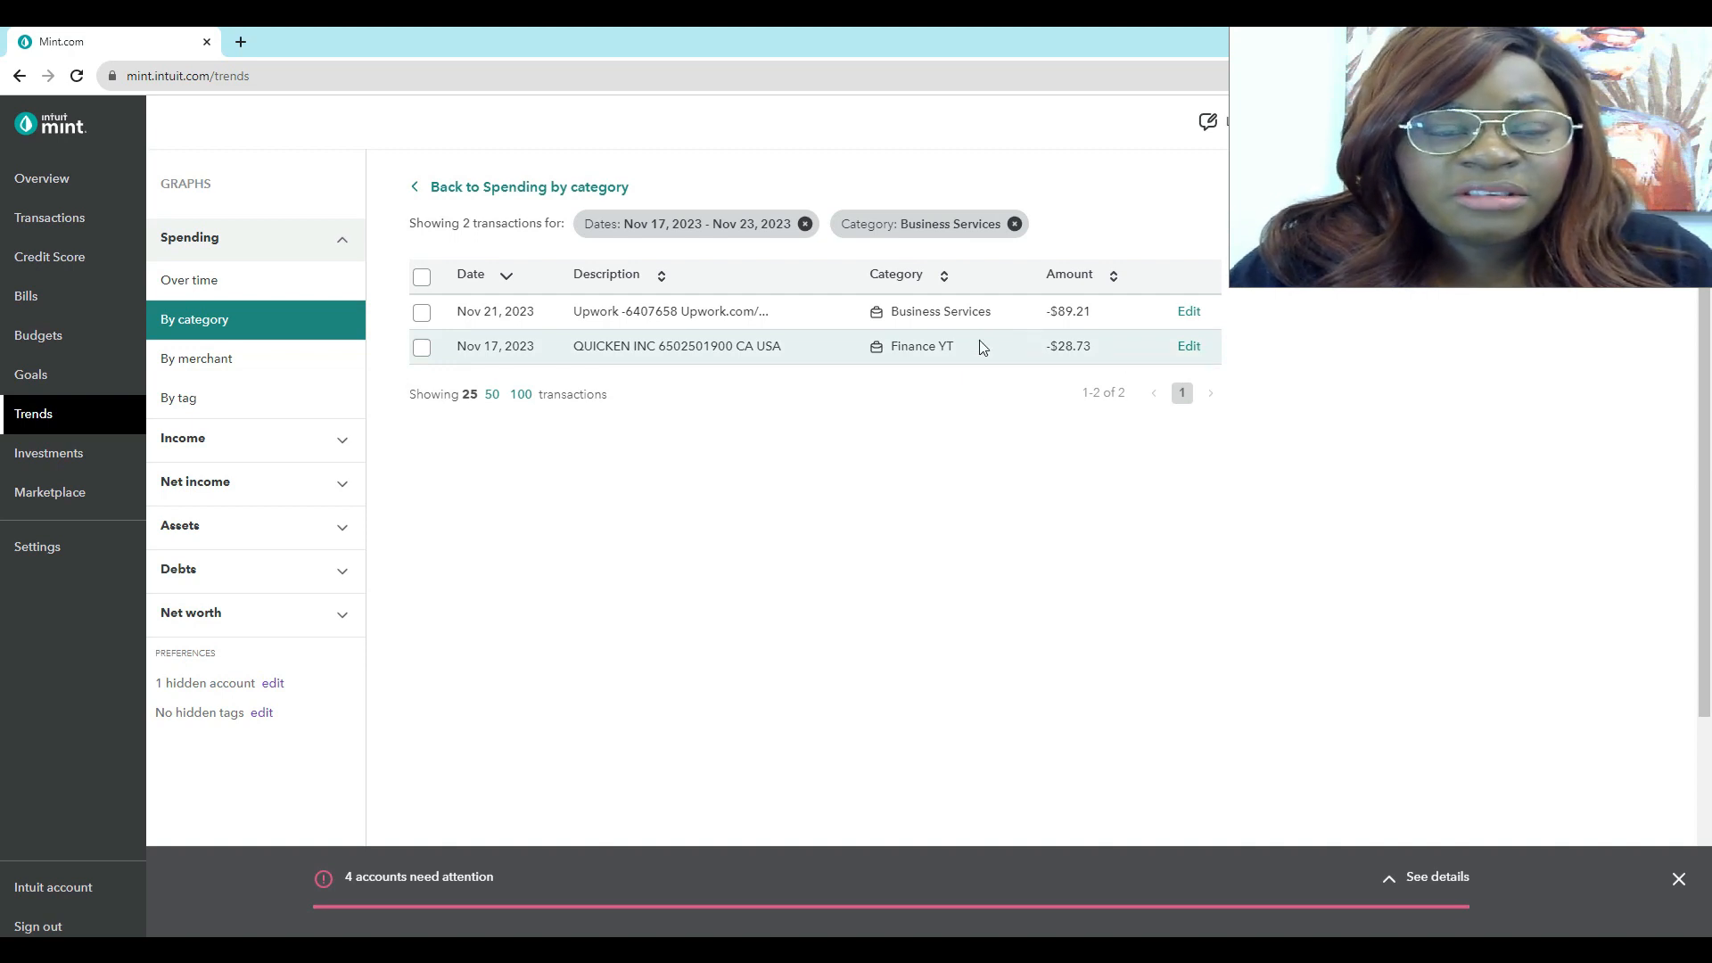
pyautogui.click(459, 189)
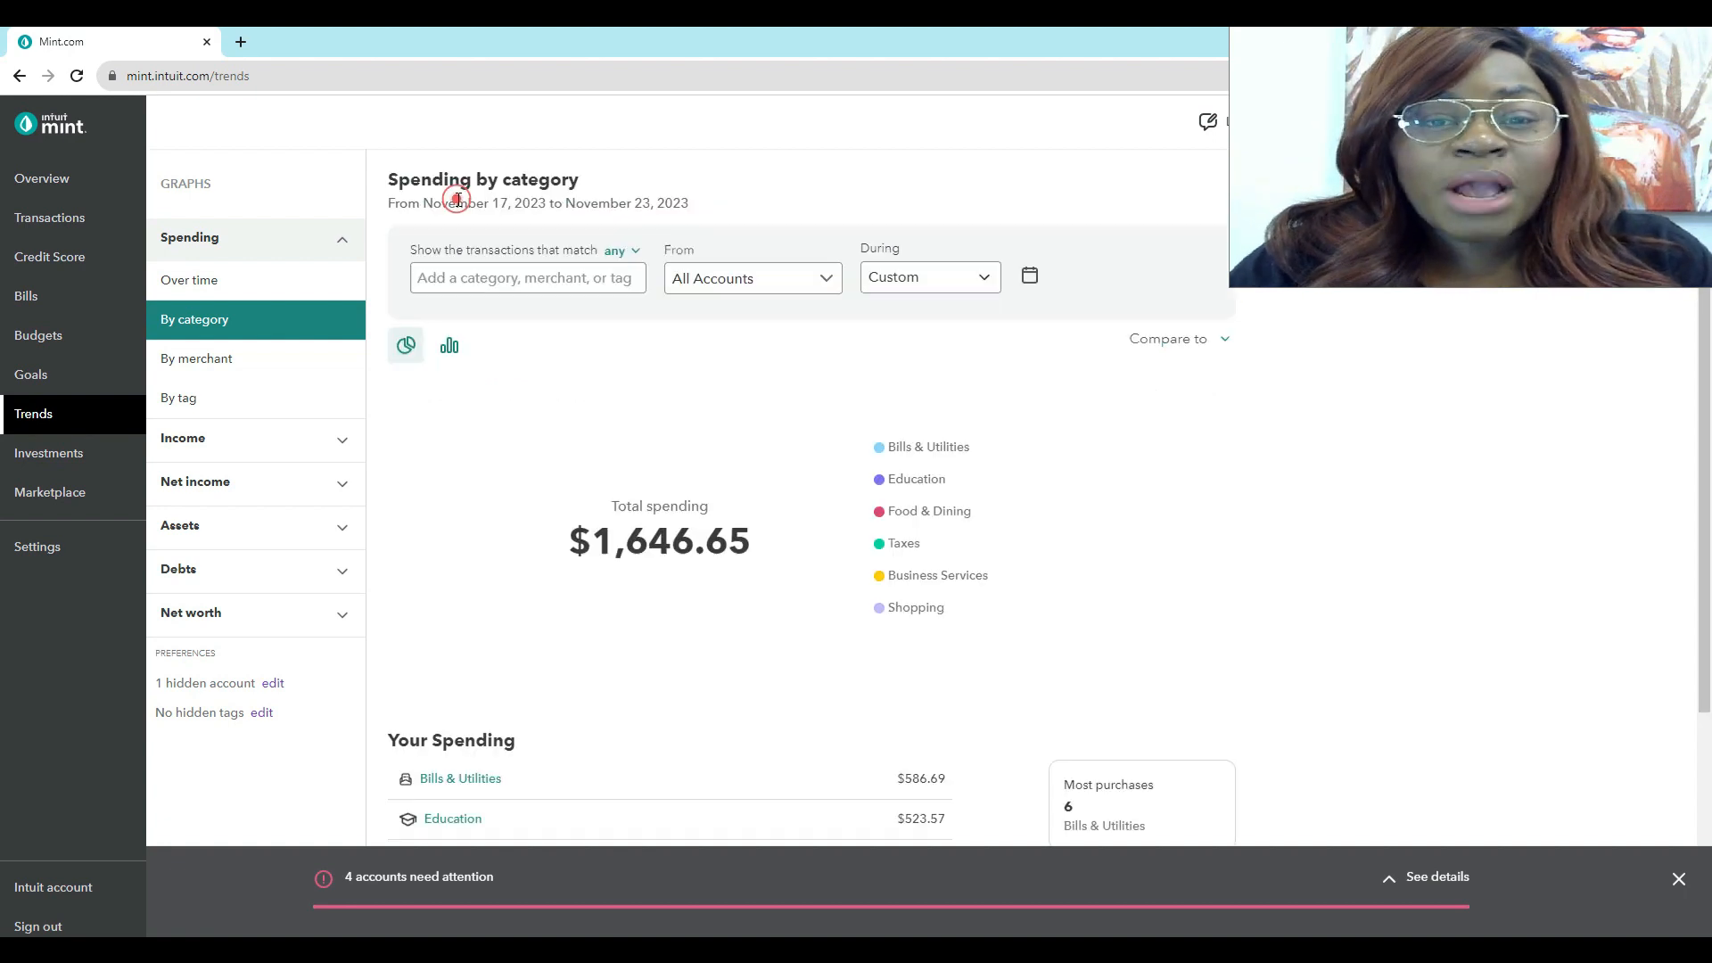
pyautogui.scroll(-4, 994, 543)
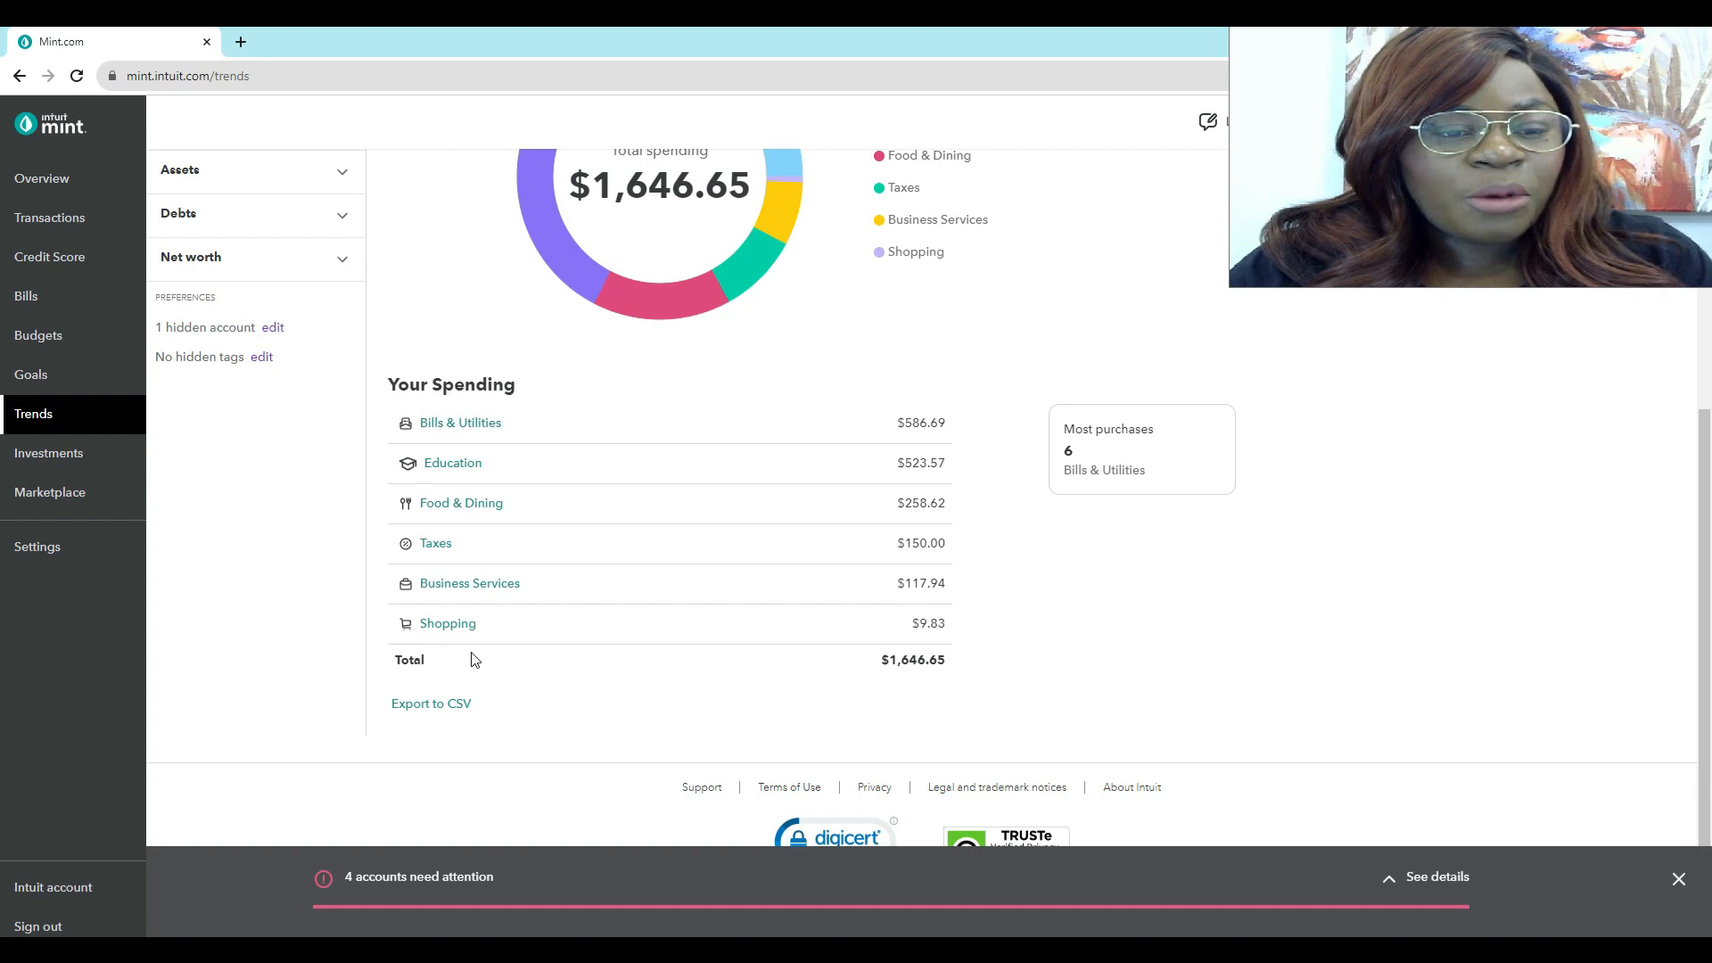
pyautogui.click(457, 625)
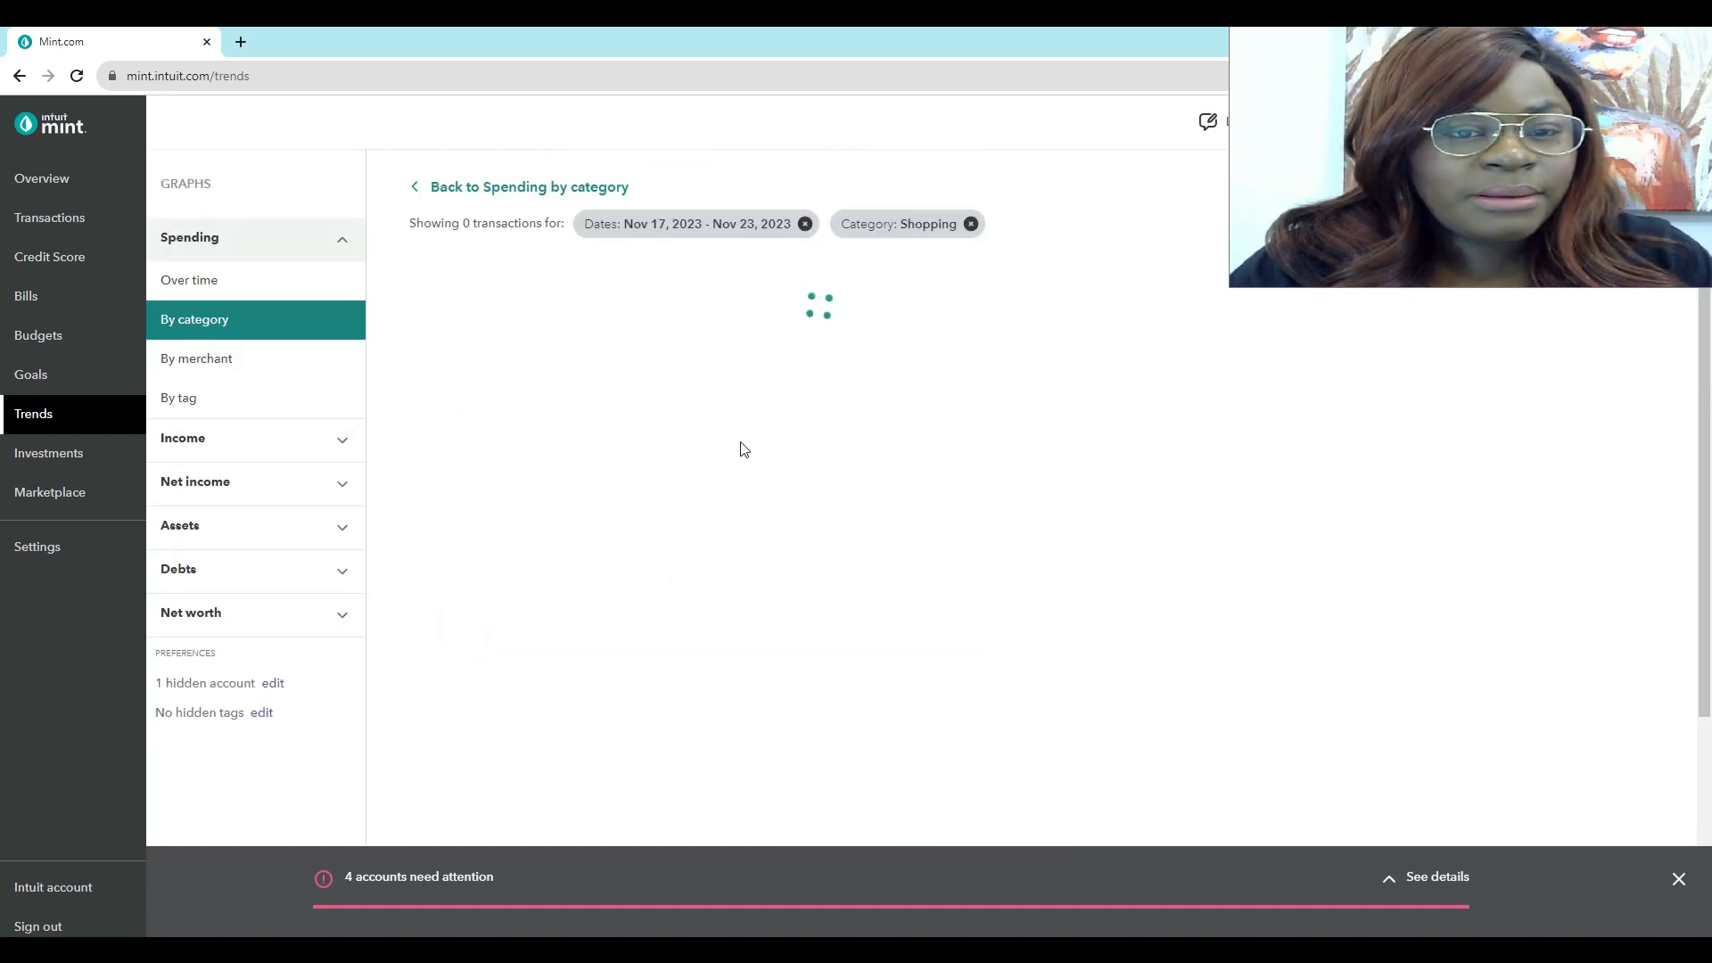
pyautogui.click(487, 189)
pyautogui.scroll(-1, 822, 557)
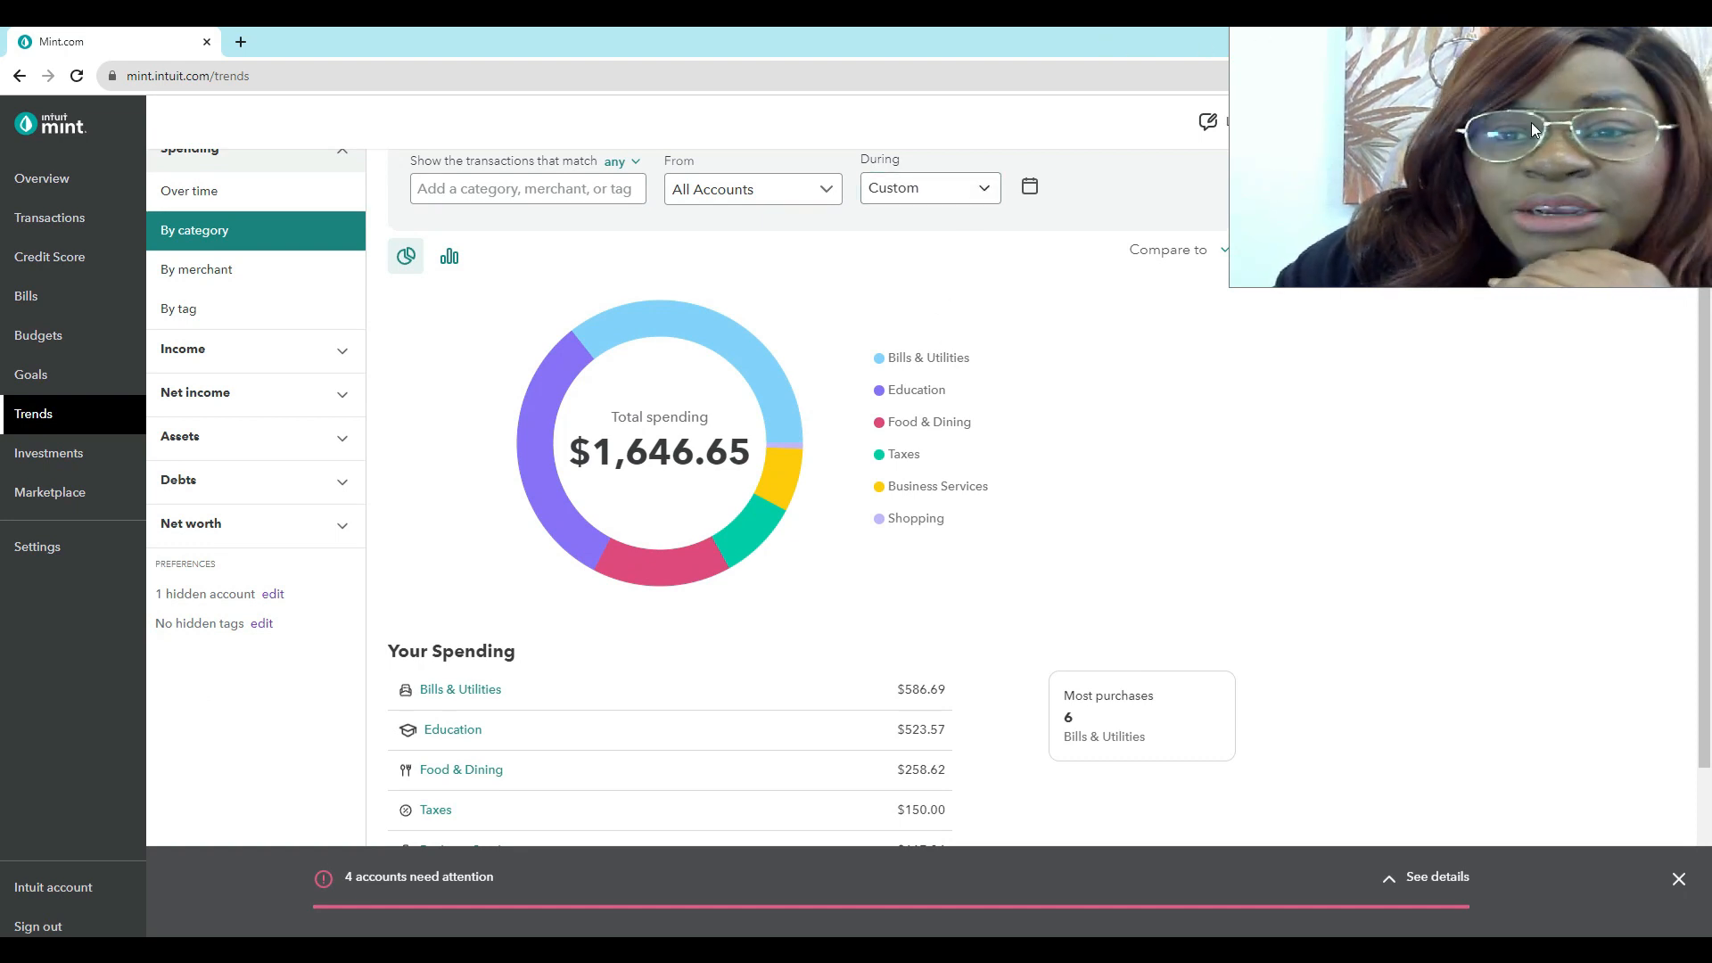
# Bring the Google Sheets budget up beside Mint and enter the Bills & Utilities amount, 586.69, for Bills in Week 3
pyautogui.click(1643, 41)
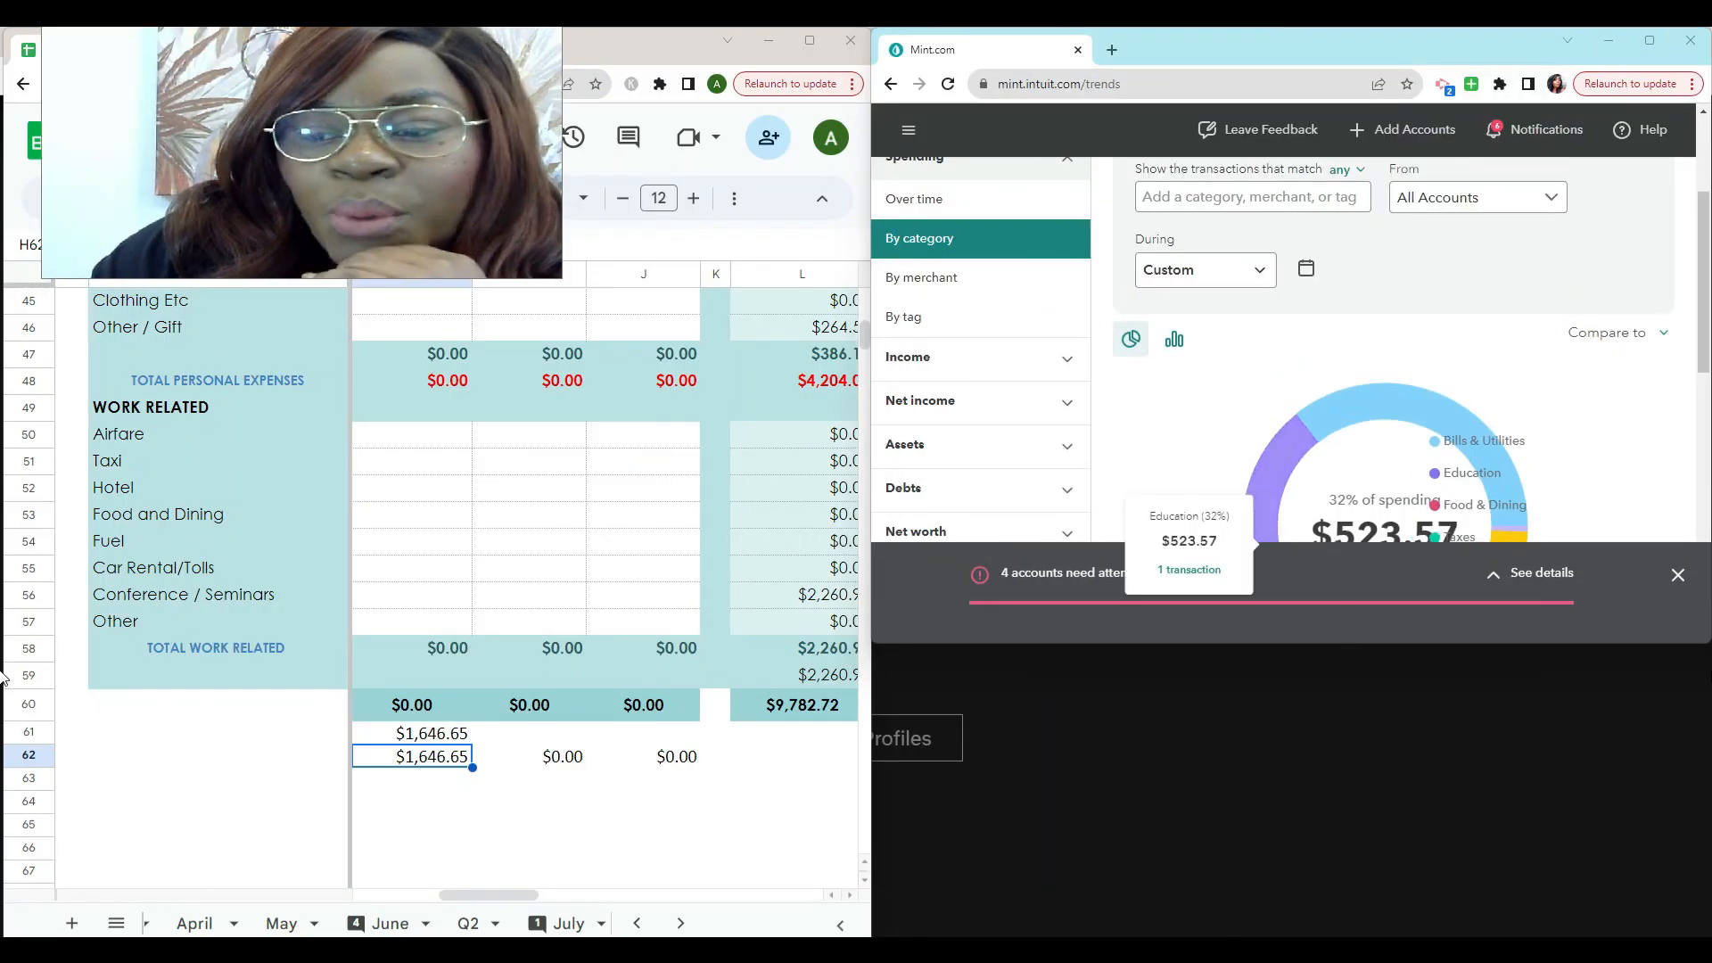
pyautogui.scroll(3, 1571, 670)
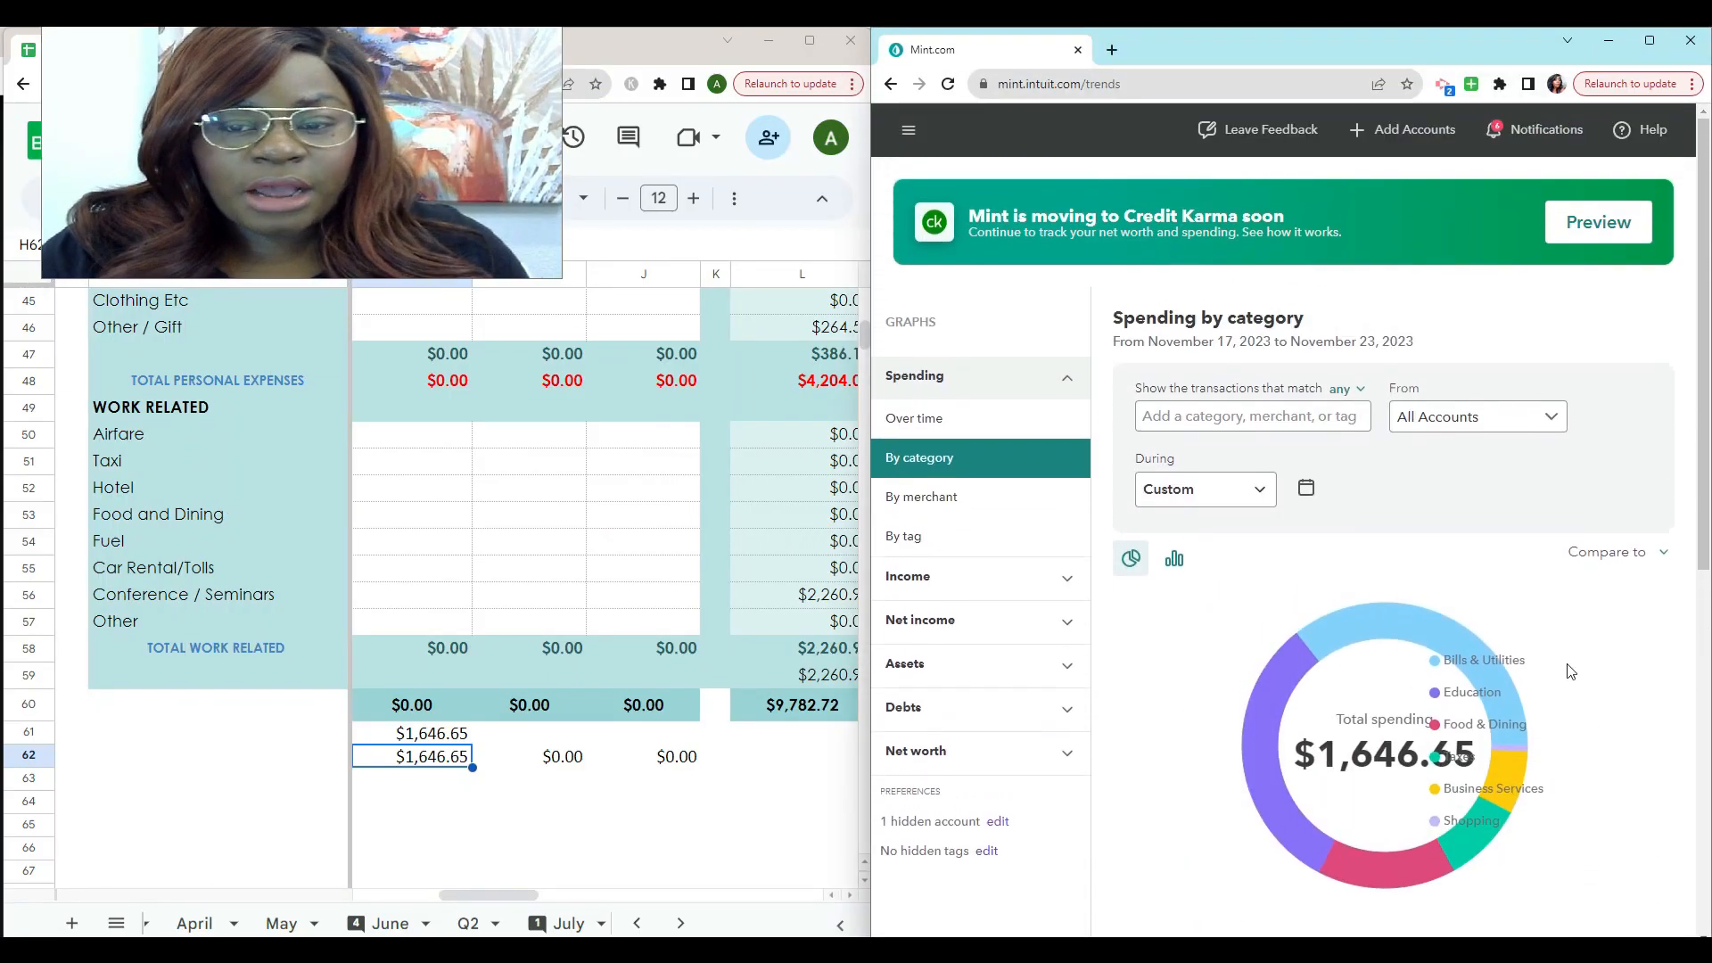
pyautogui.scroll(-7, 1571, 671)
pyautogui.scroll(5, 502, 503)
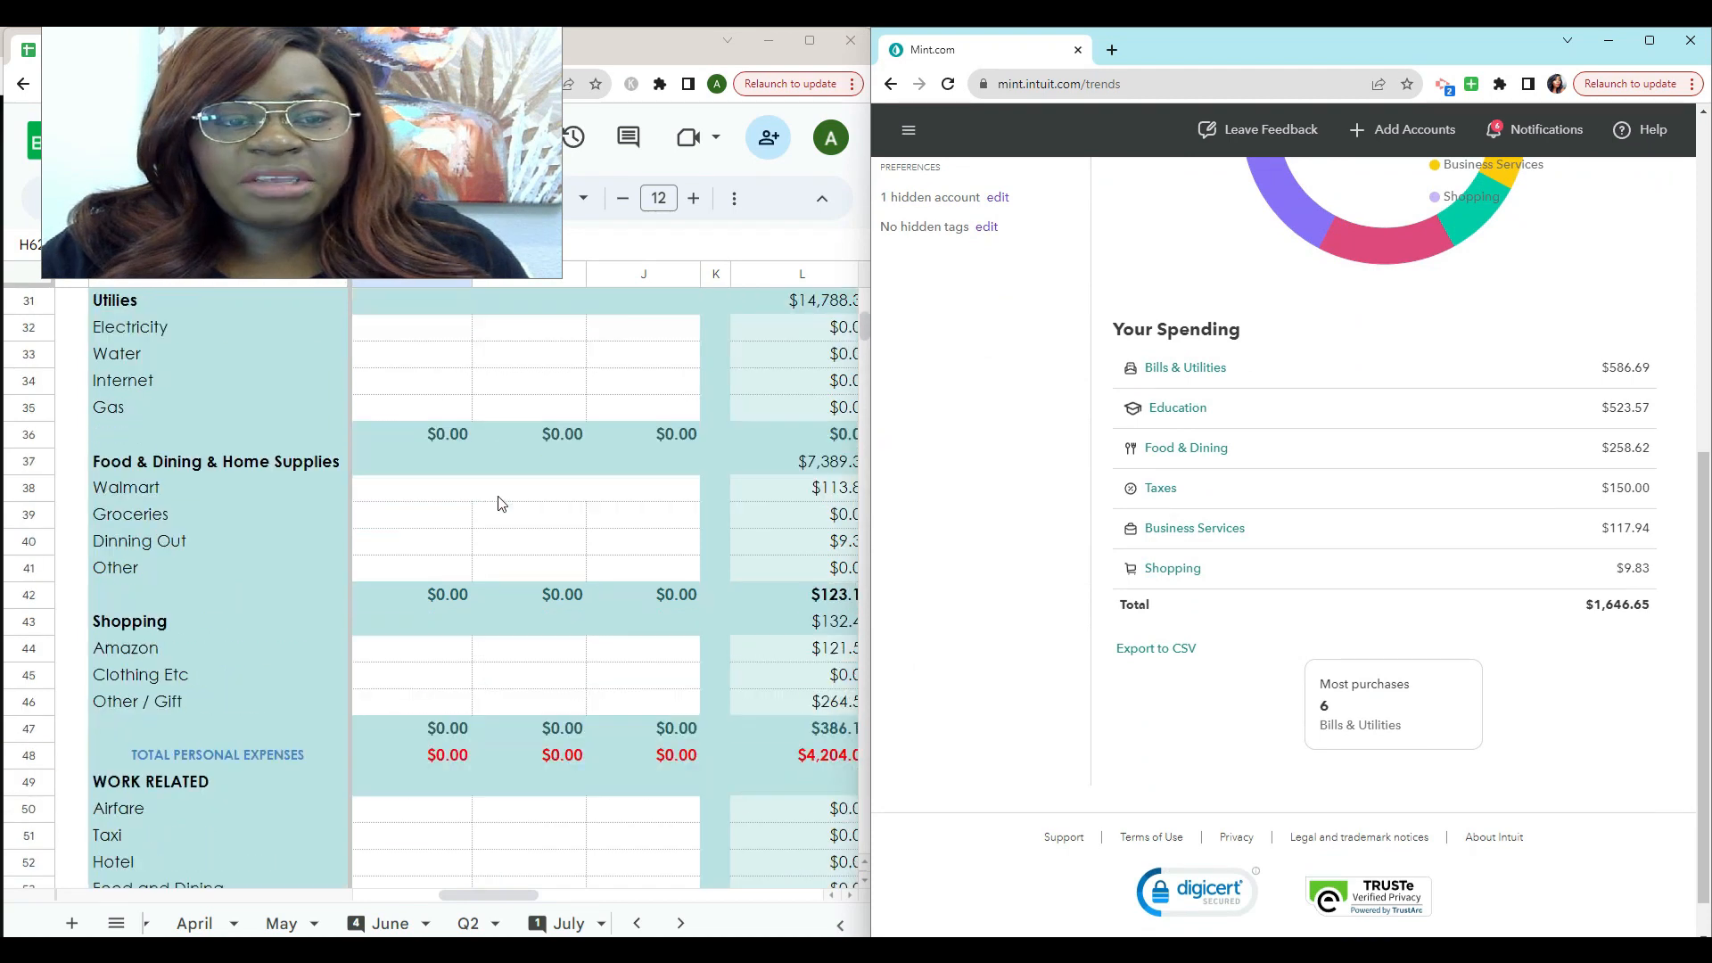
pyautogui.scroll(7, 502, 504)
pyautogui.click(412, 606)
pyautogui.write('586.6')
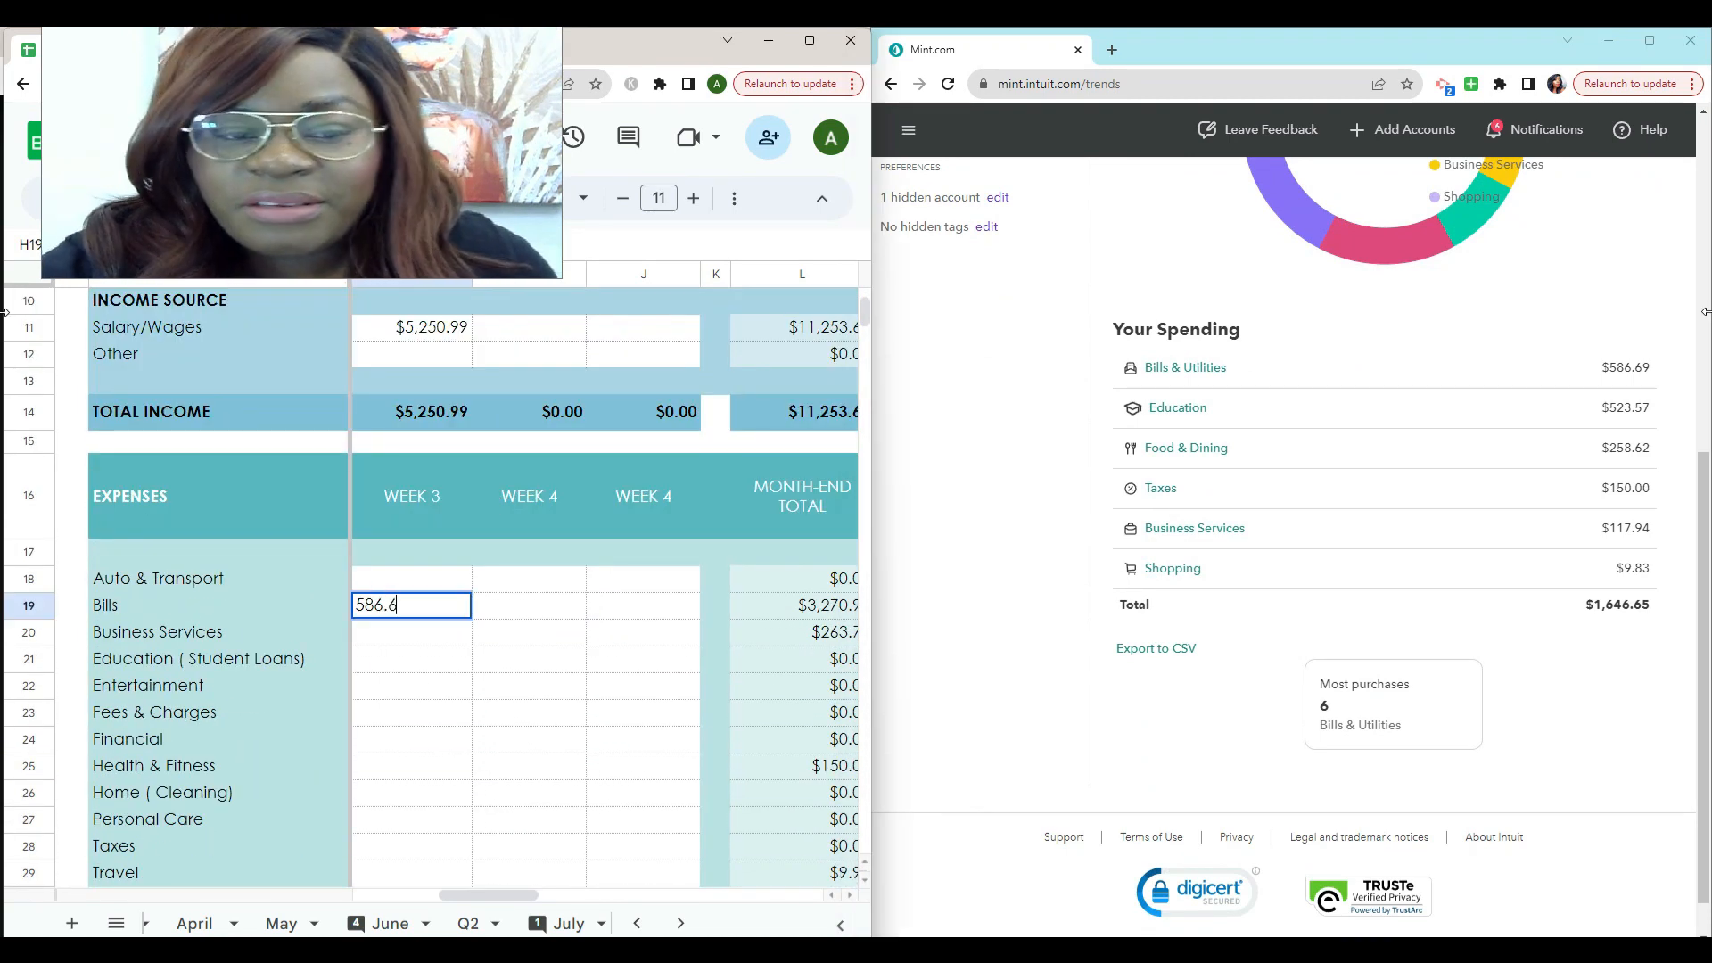
pyautogui.write('9')
pyautogui.press('Return')
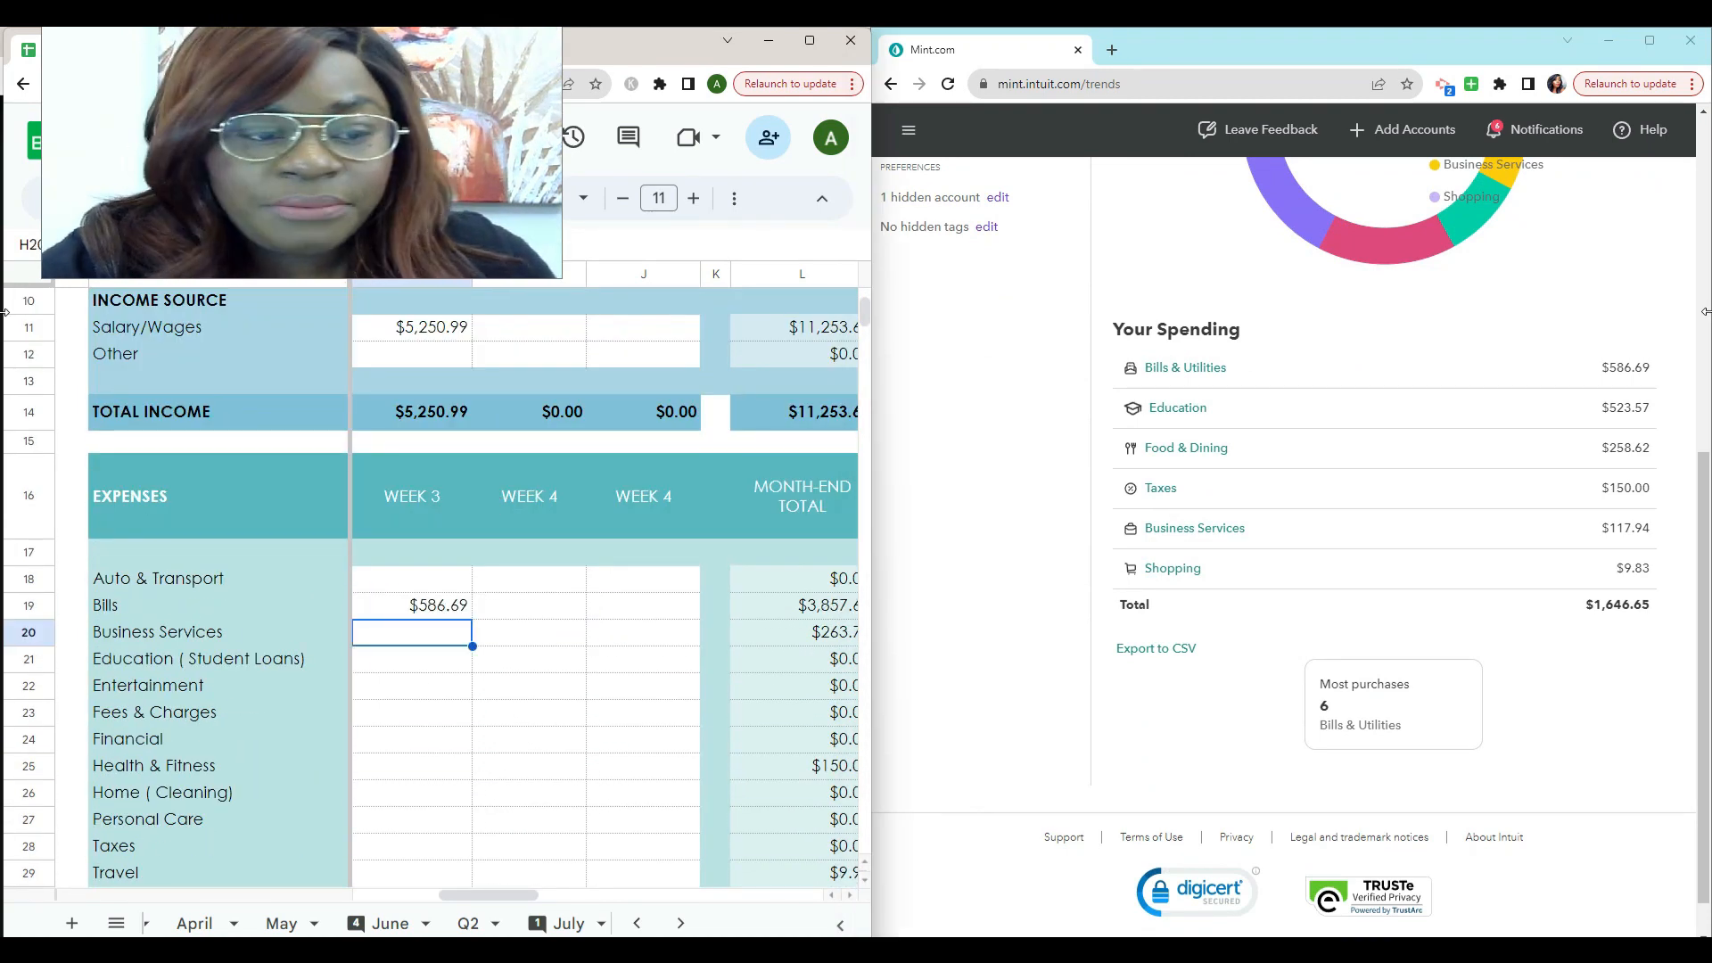
# Enter 523.57 for Education (Student Loans) in the Week 3 column and compare the row with the other weeks
pyautogui.press('Down')
pyautogui.write('52357')
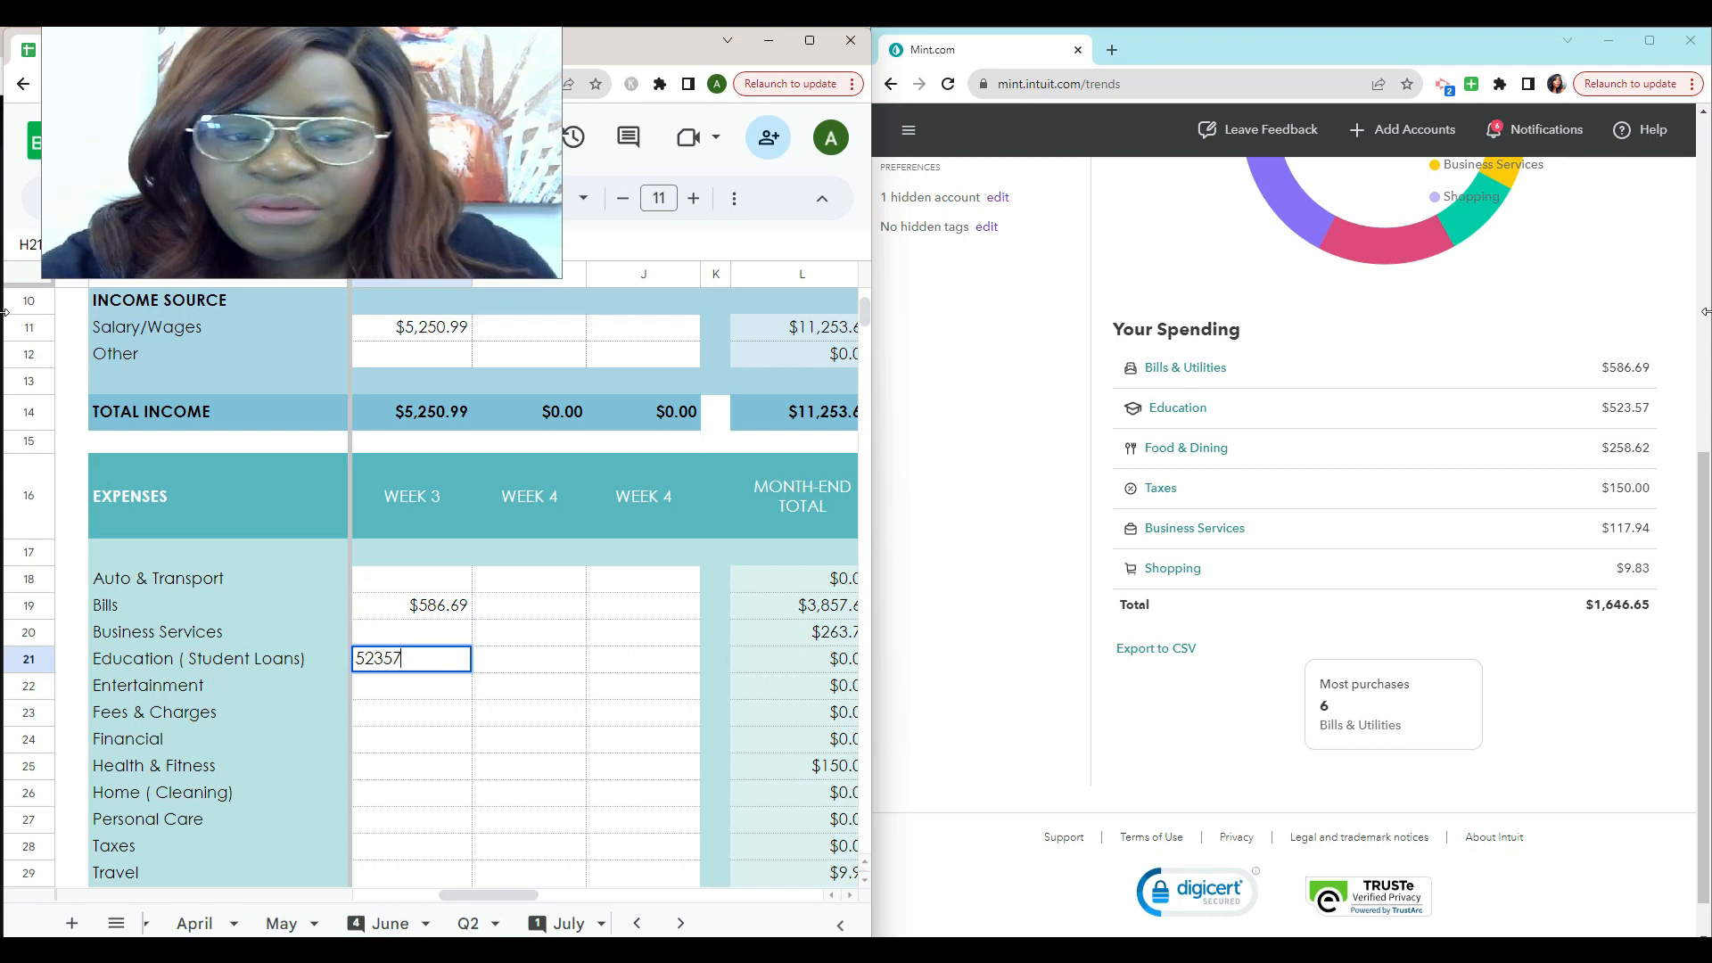
pyautogui.press('BackSpace')
pyautogui.press('BackSpace')
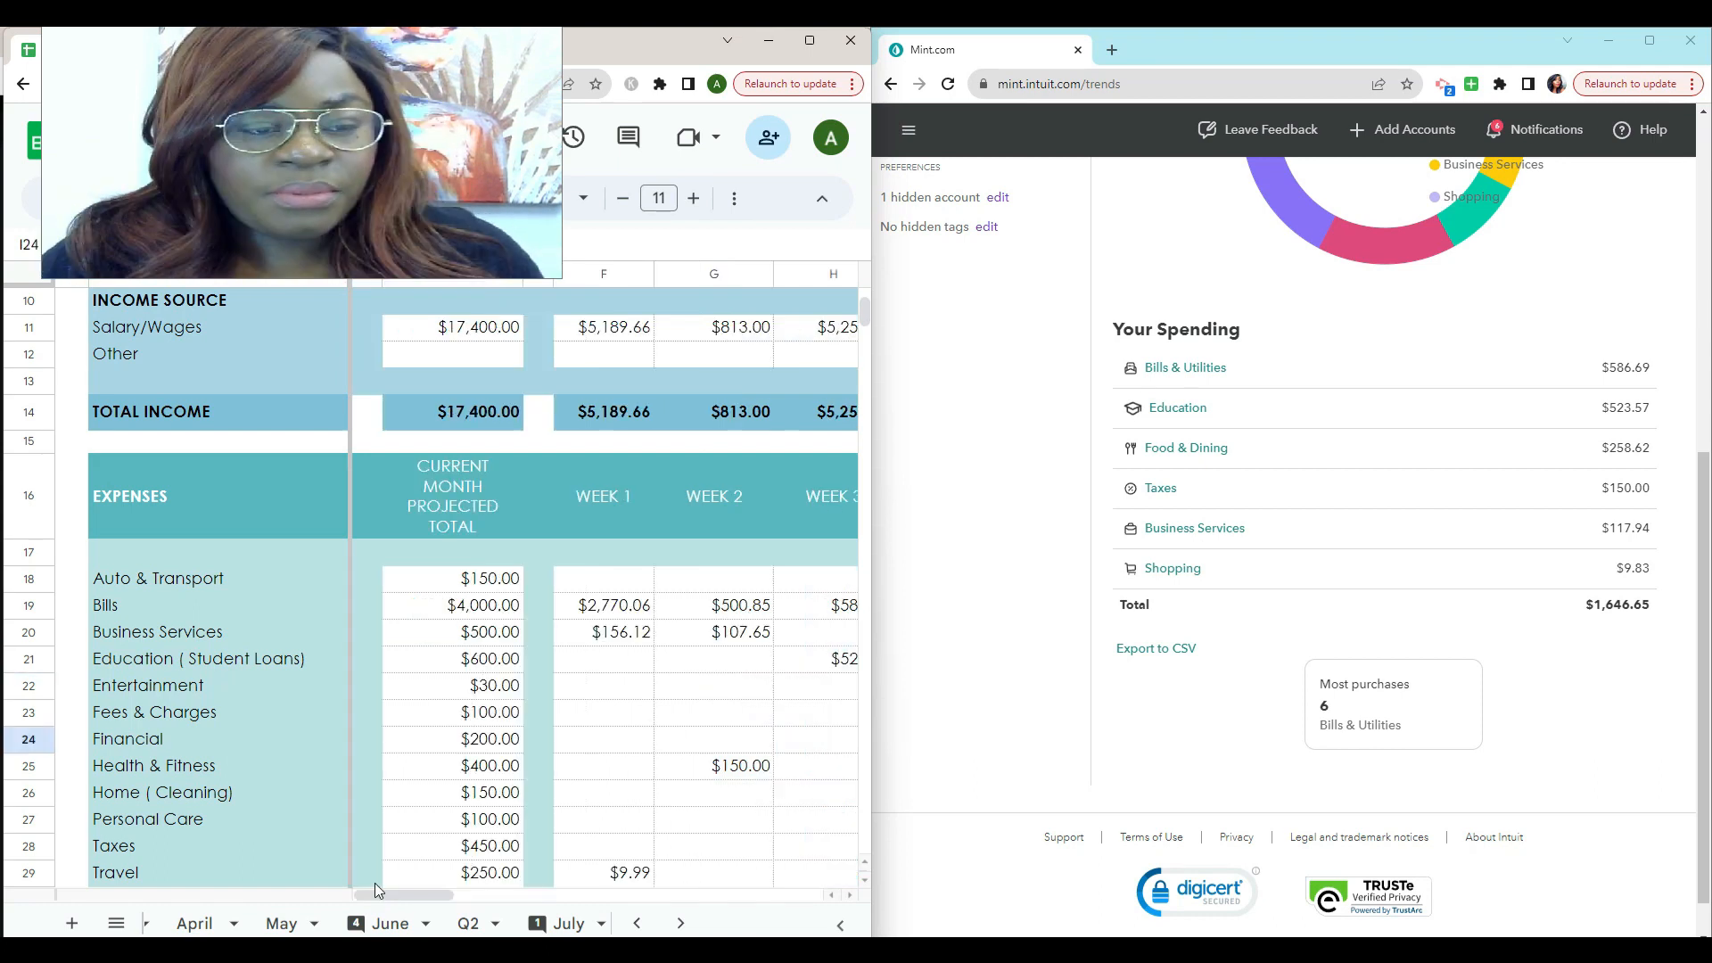
pyautogui.click(37, 662)
pyautogui.moveTo(431, 895); pyautogui.dragTo(506, 872)
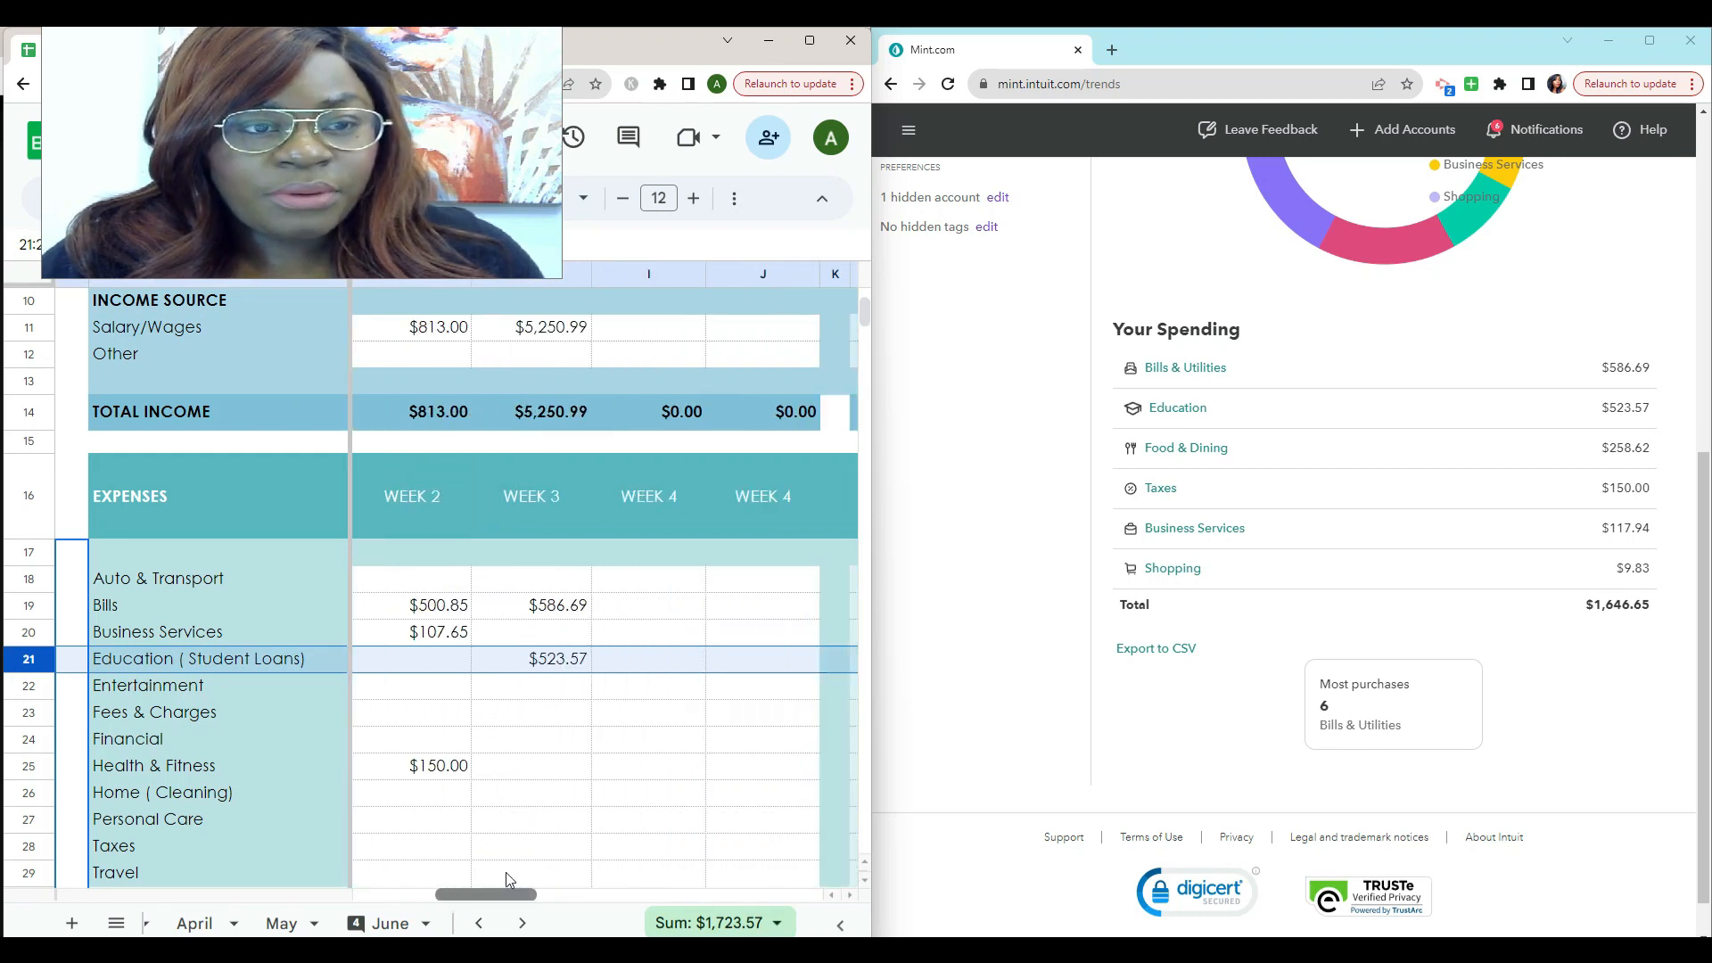
# Check the Food & Dining transactions in Mint and enter 258.62 for Walmart in the Week 3 column
pyautogui.scroll(1, 1338, 441)
pyautogui.click(1188, 533)
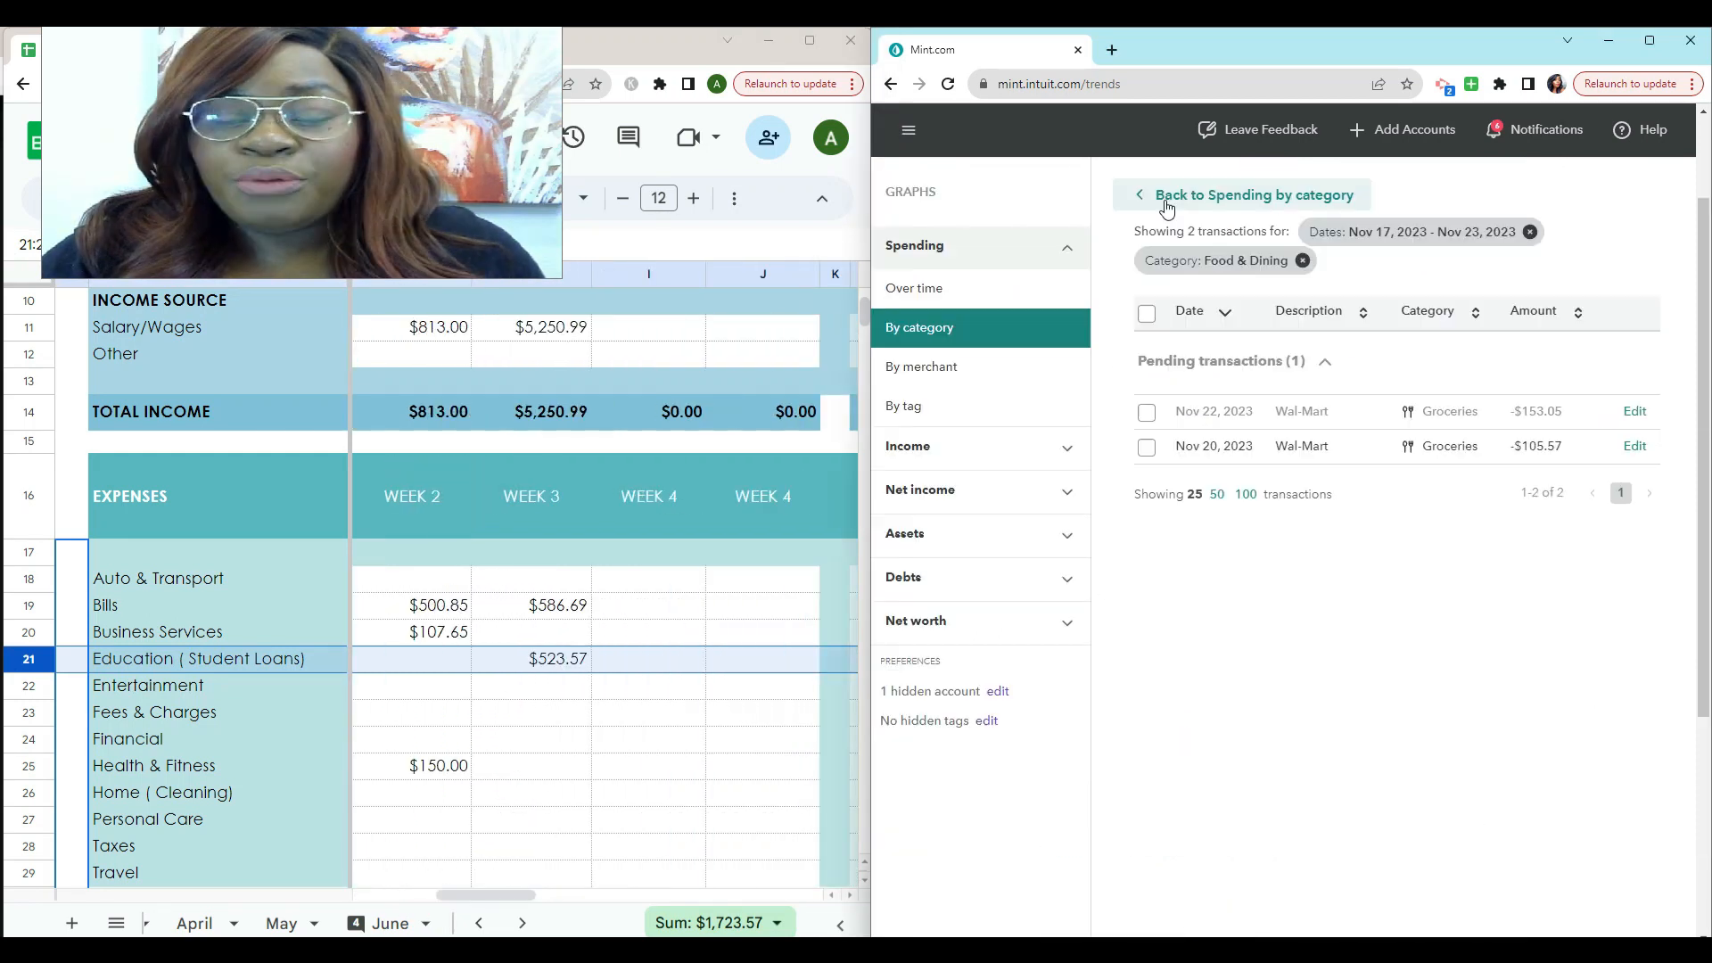
pyautogui.click(1164, 198)
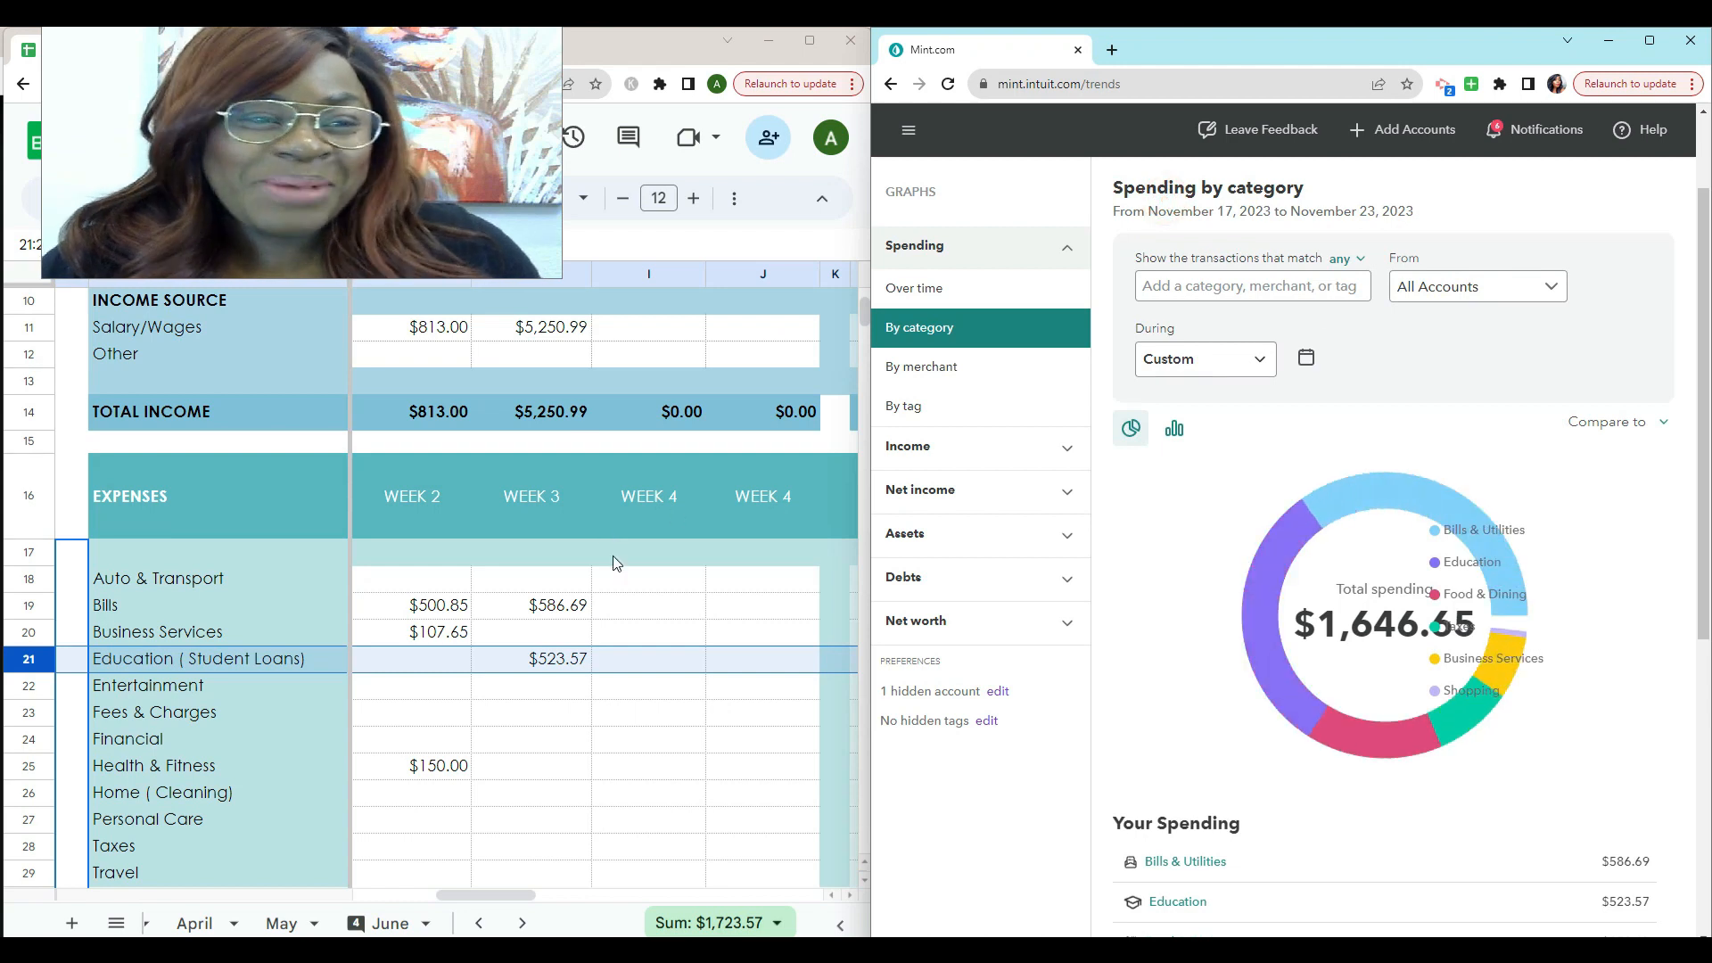
pyautogui.scroll(-3, 613, 555)
pyautogui.scroll(-1, 497, 682)
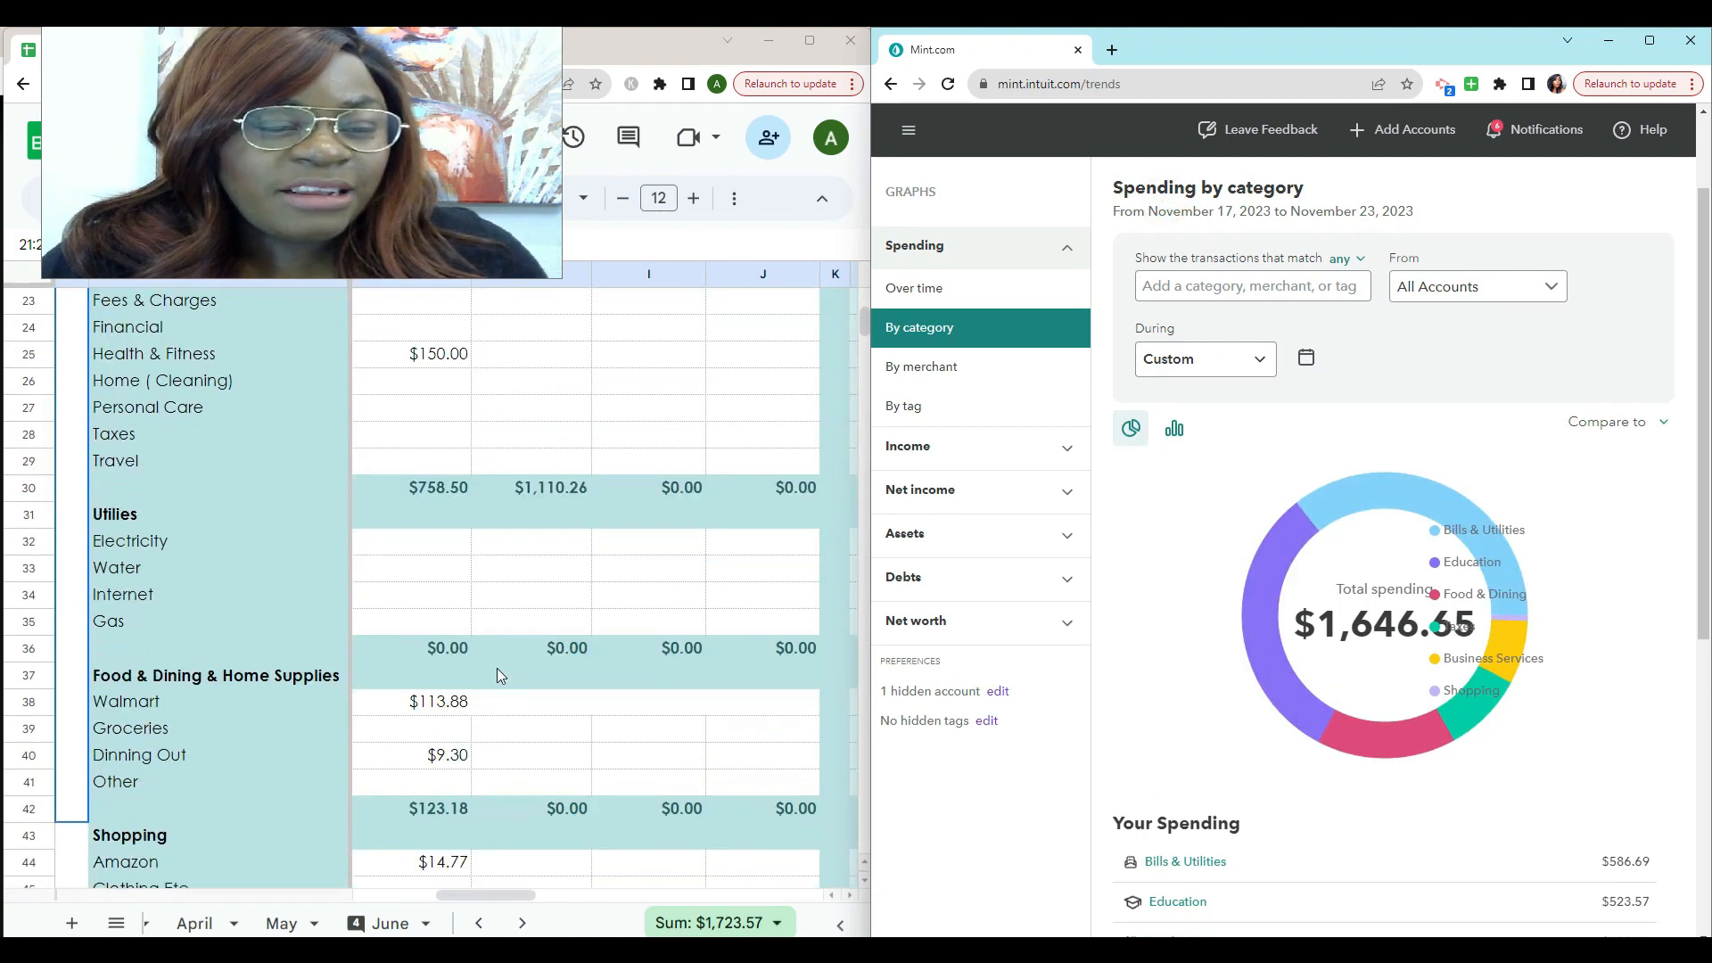
pyautogui.click(532, 702)
pyautogui.scroll(-4, 1583, 428)
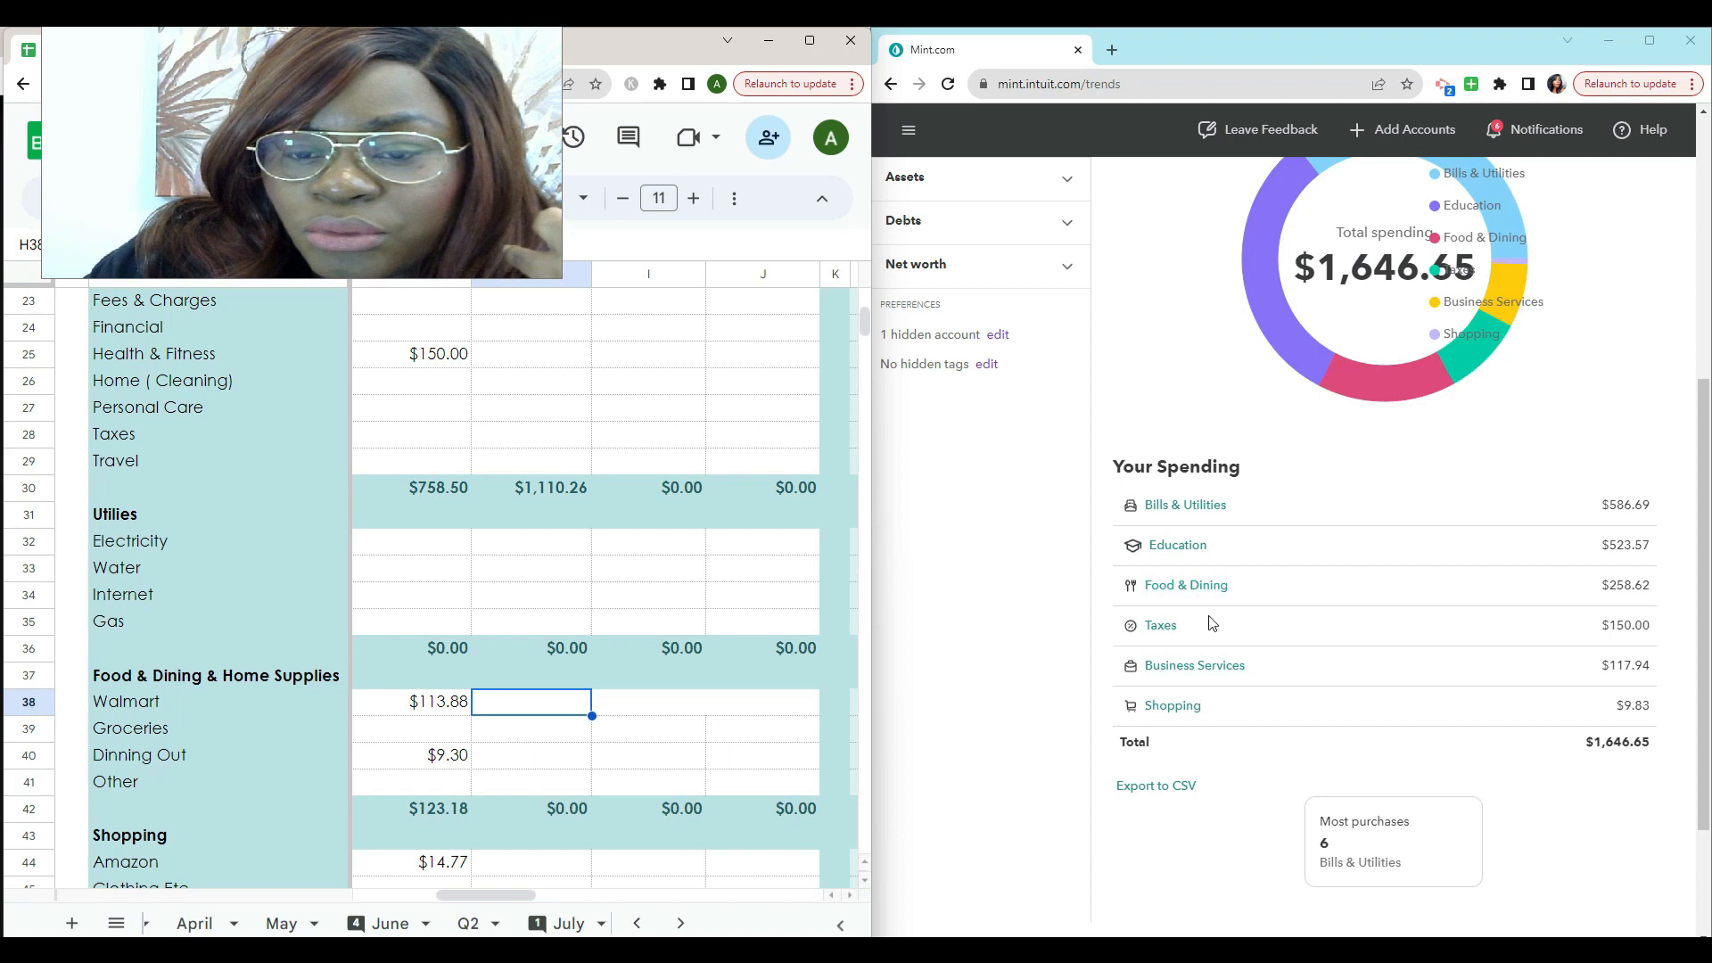
pyautogui.write('258.62')
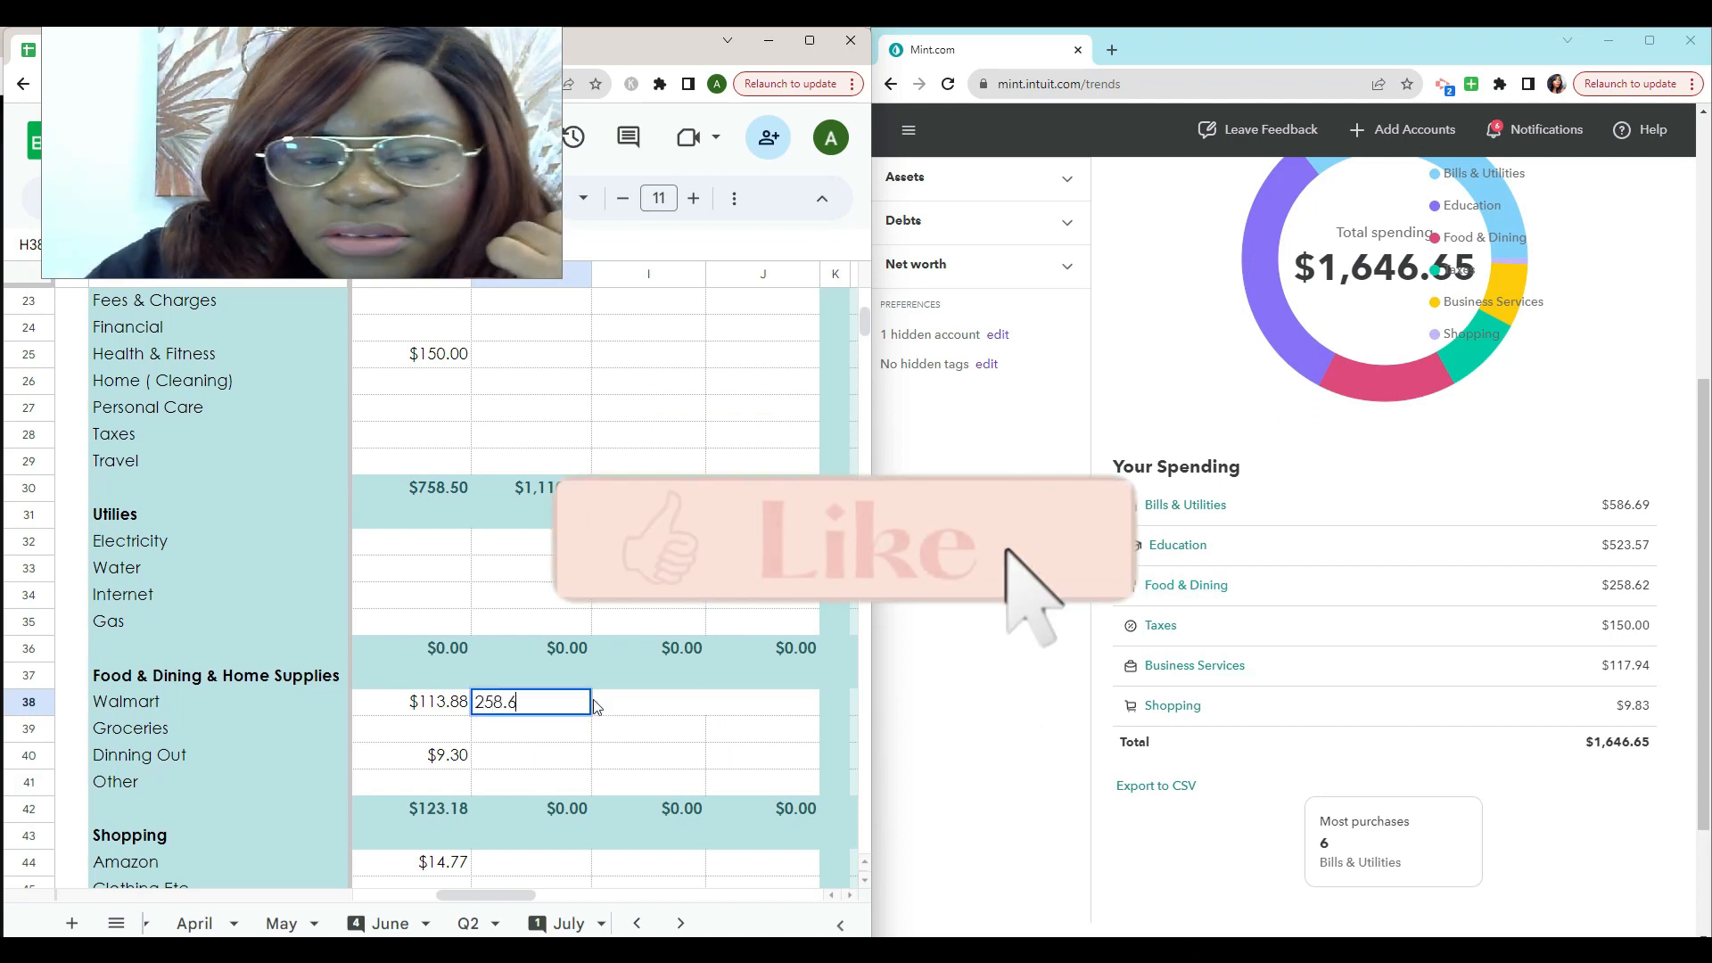
pyautogui.press('Return')
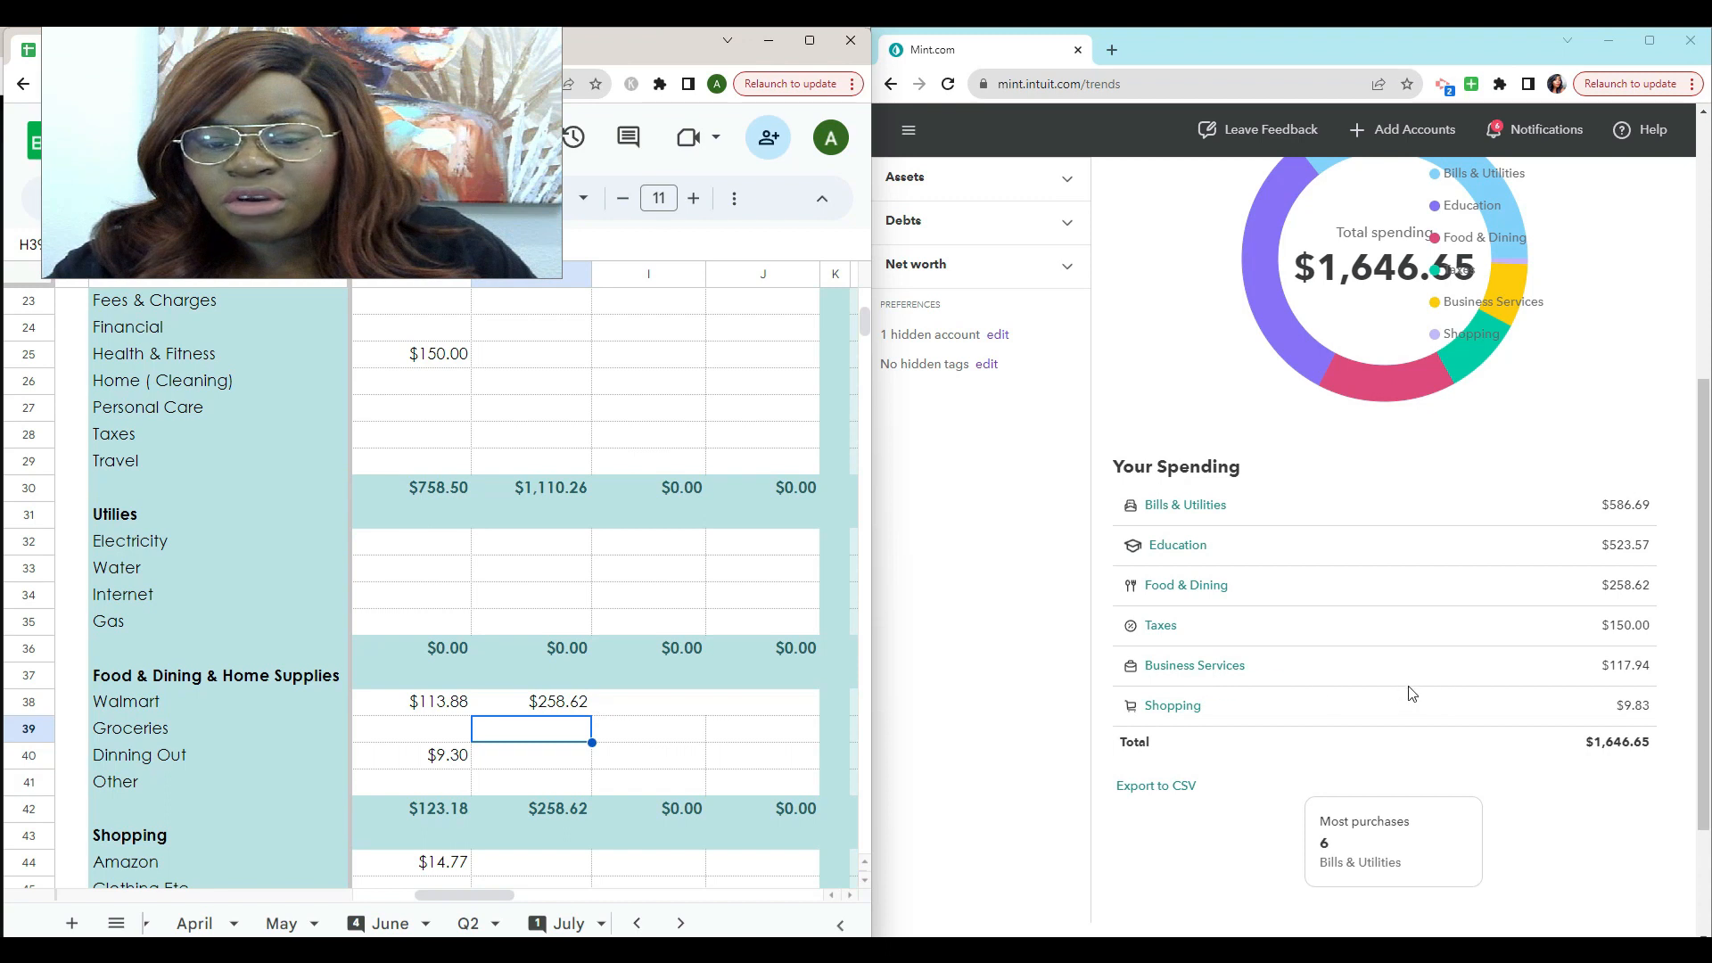
# Check the Business Services transactions in Mint and enter 117.94 for Business Services in the Week 3 column
pyautogui.scroll(4, 549, 715)
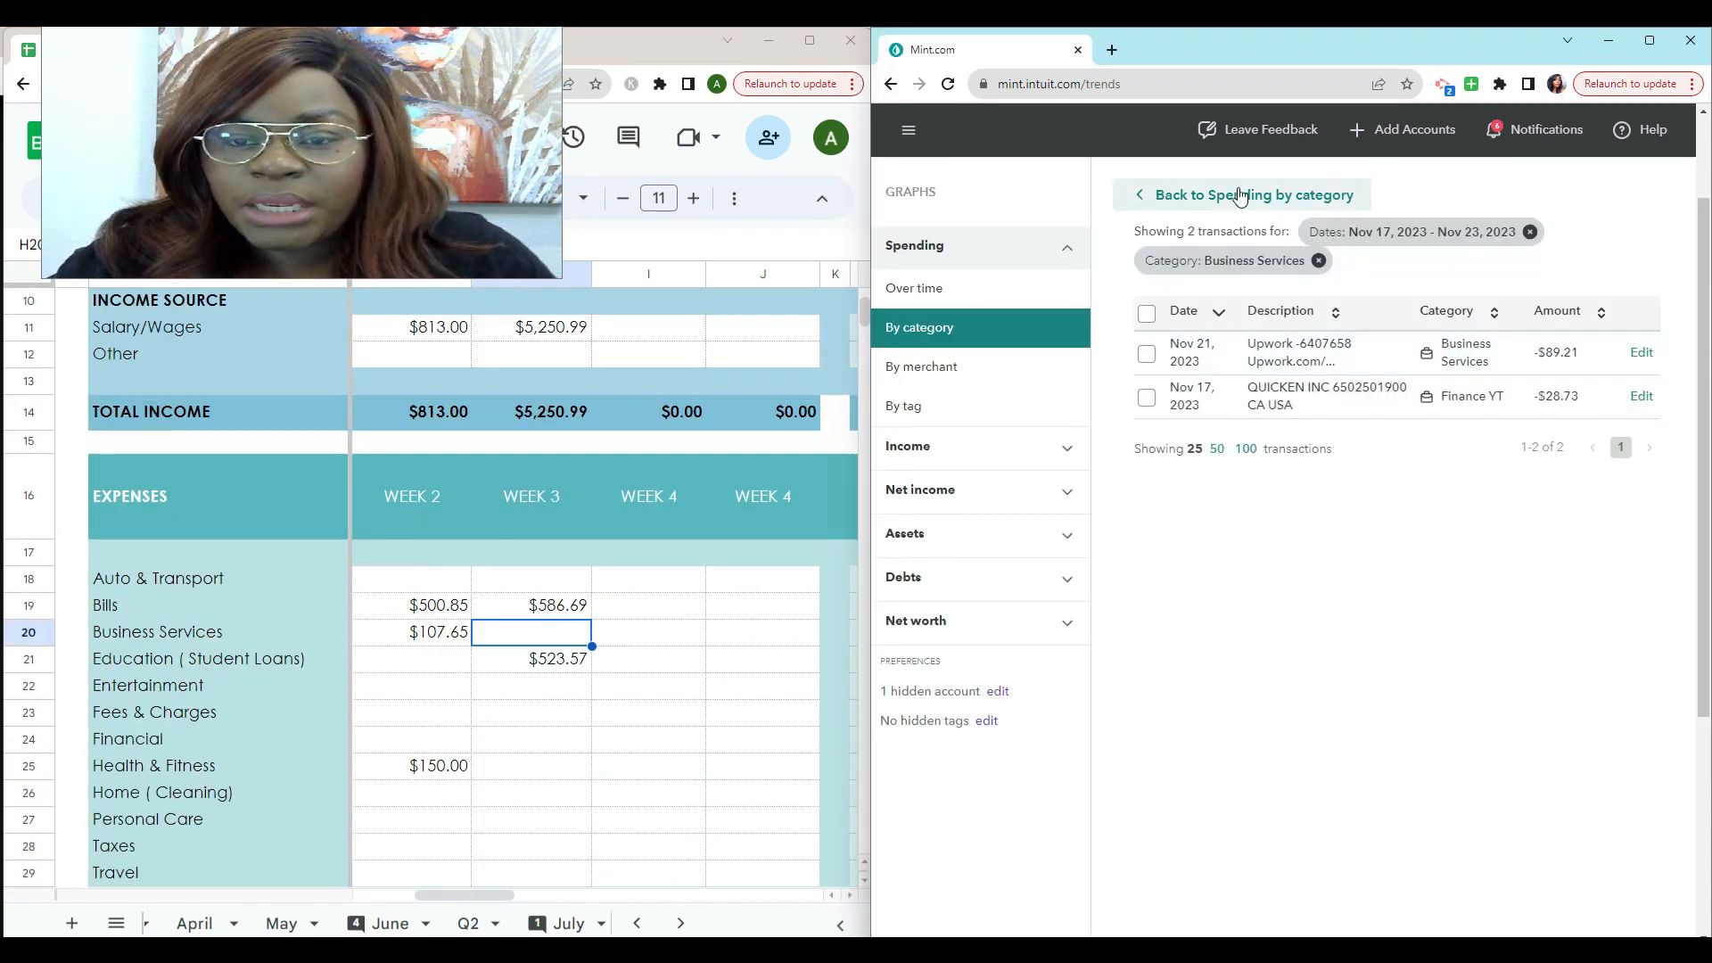
pyautogui.write('117')
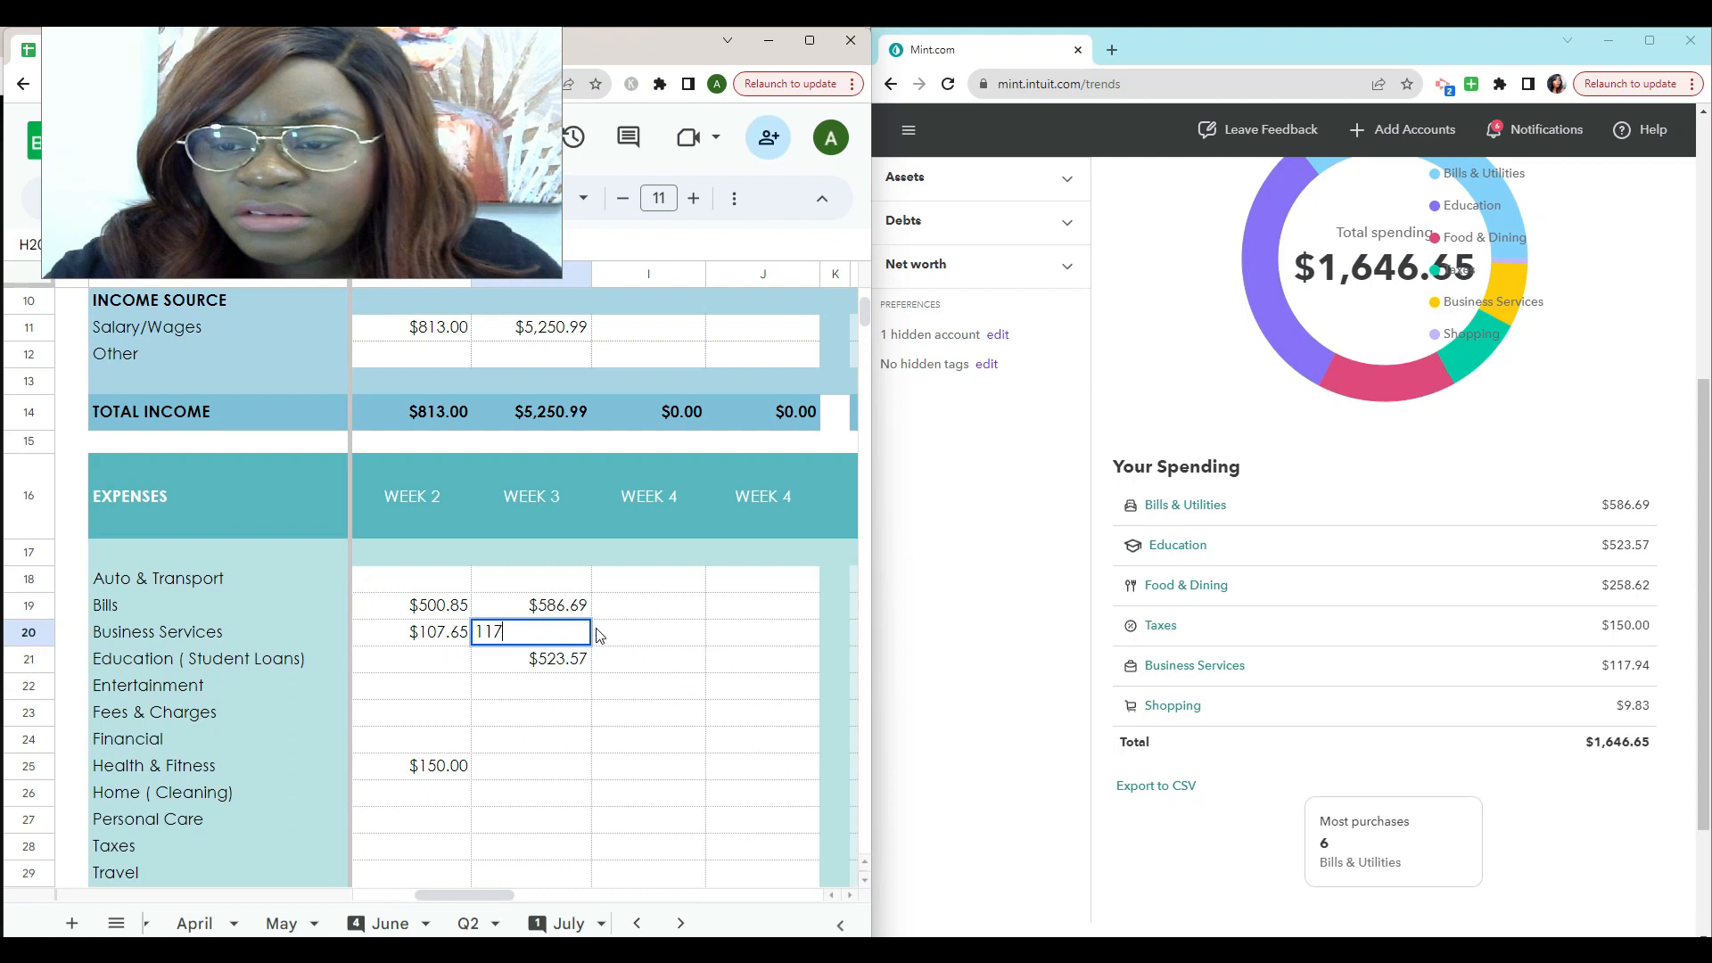
pyautogui.write('.94')
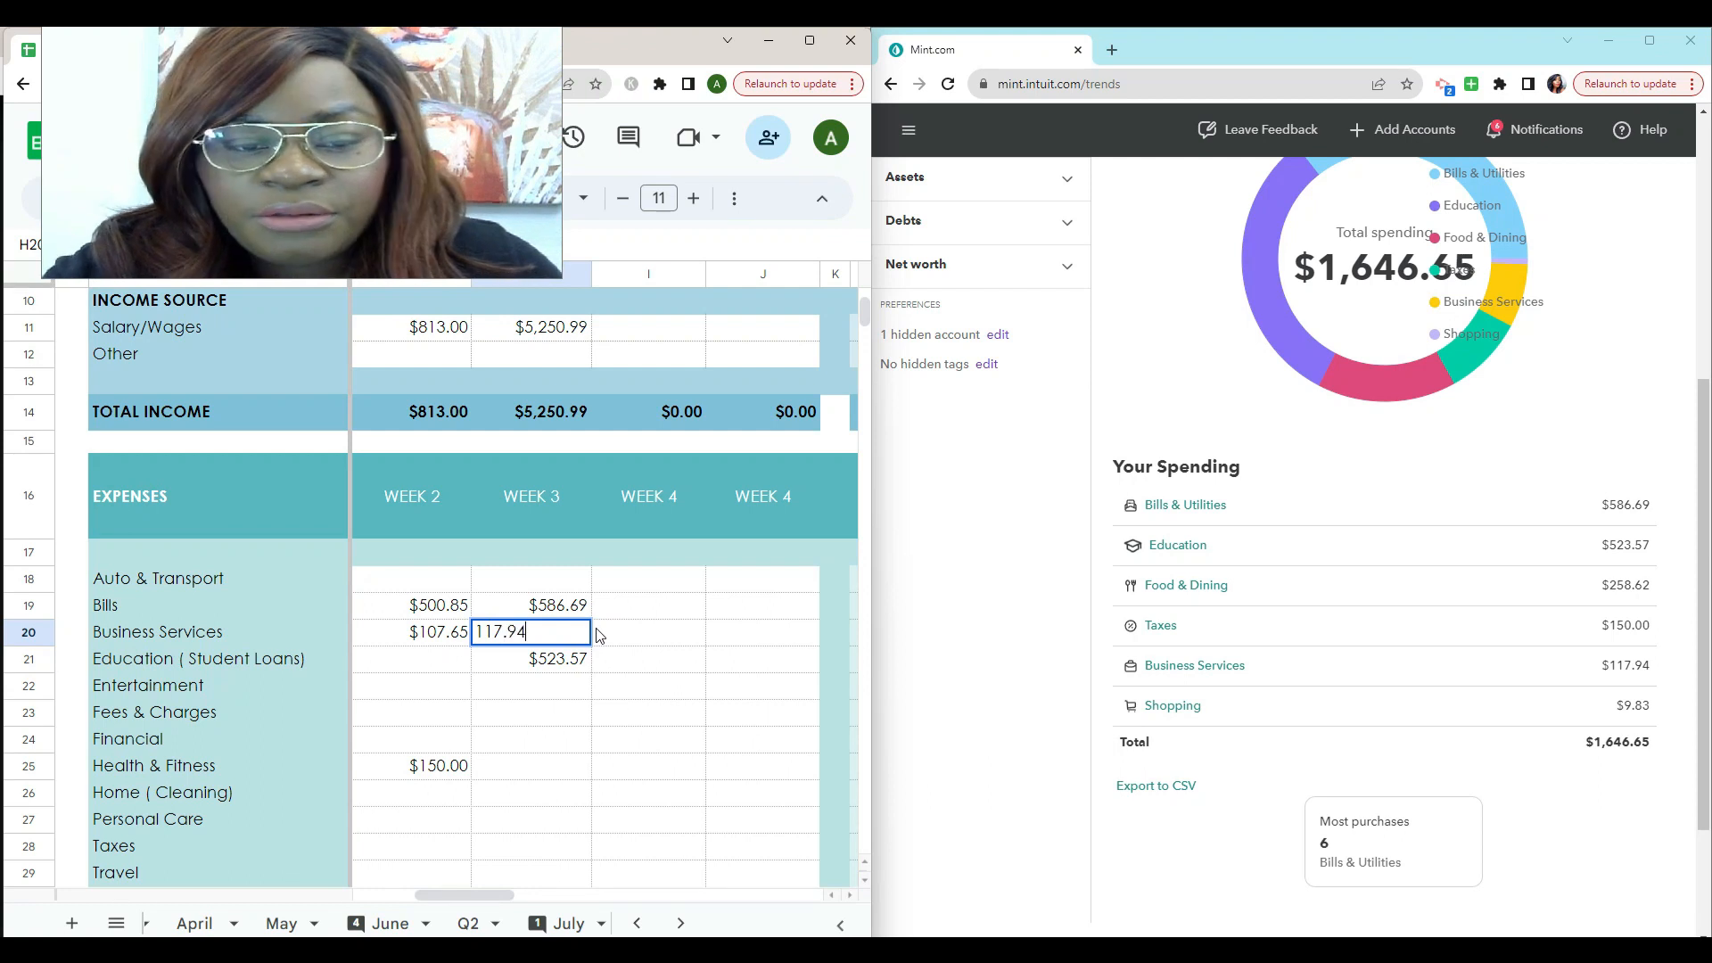
pyautogui.press('Return')
# Enter the Shopping amount, 9.83, for Amazon in the Week 3 column
pyautogui.scroll(-6, 537, 520)
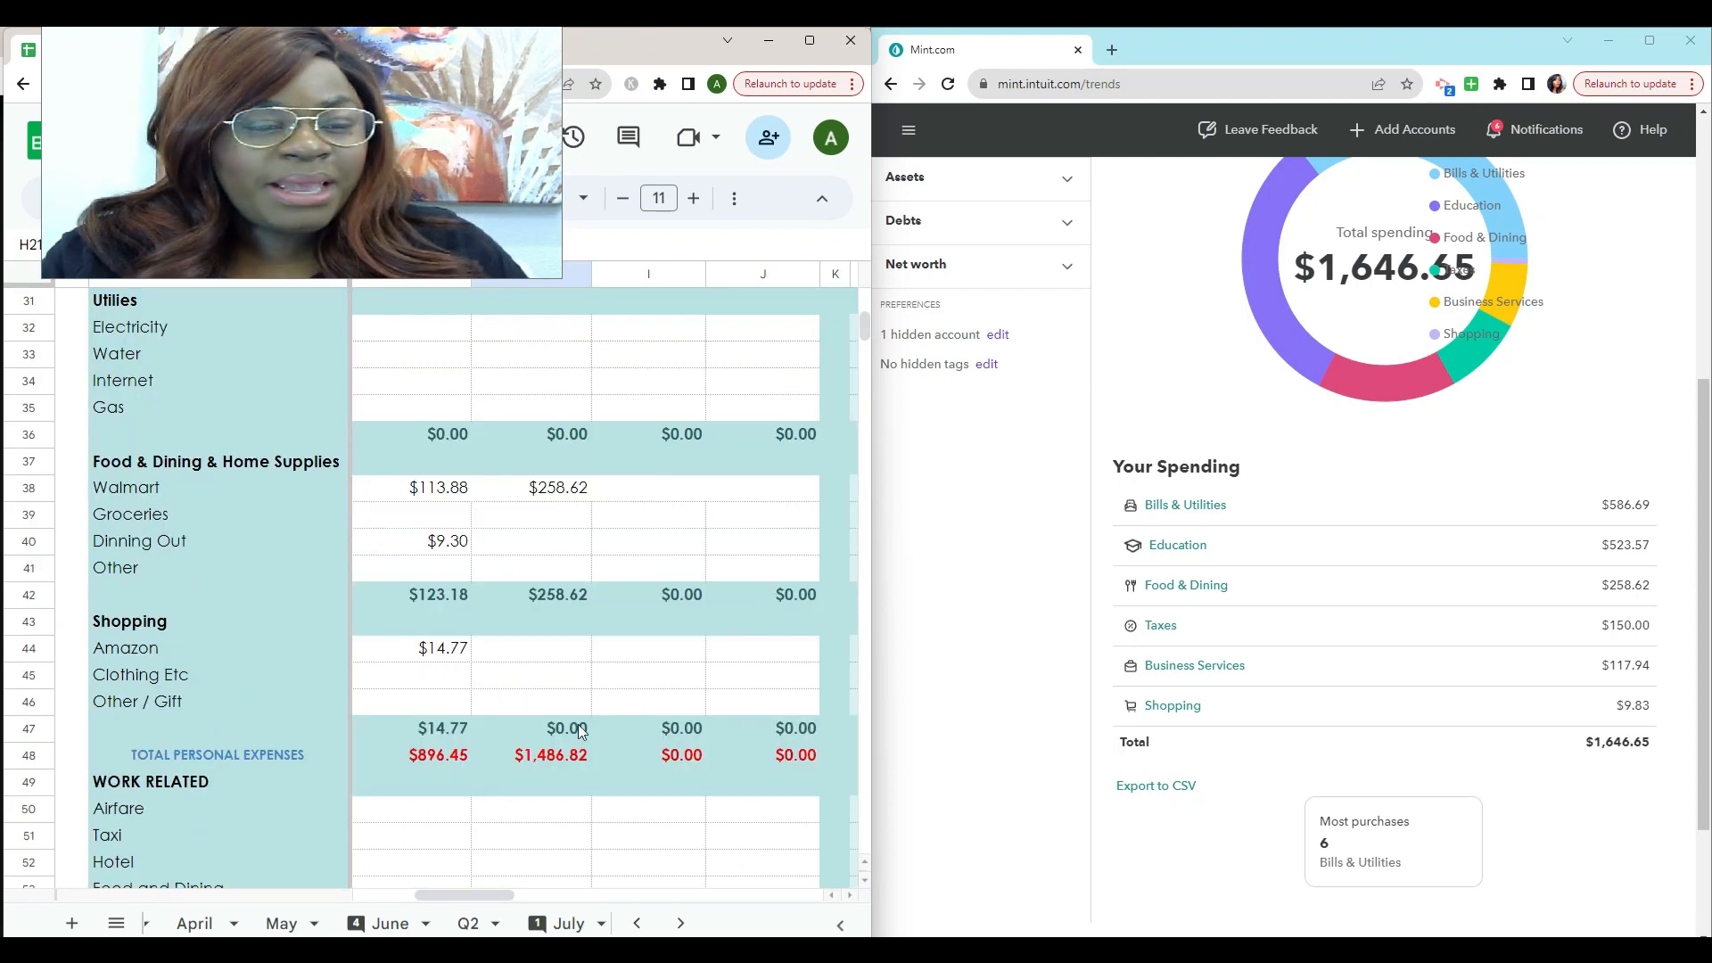
pyautogui.click(565, 648)
pyautogui.write('9.')
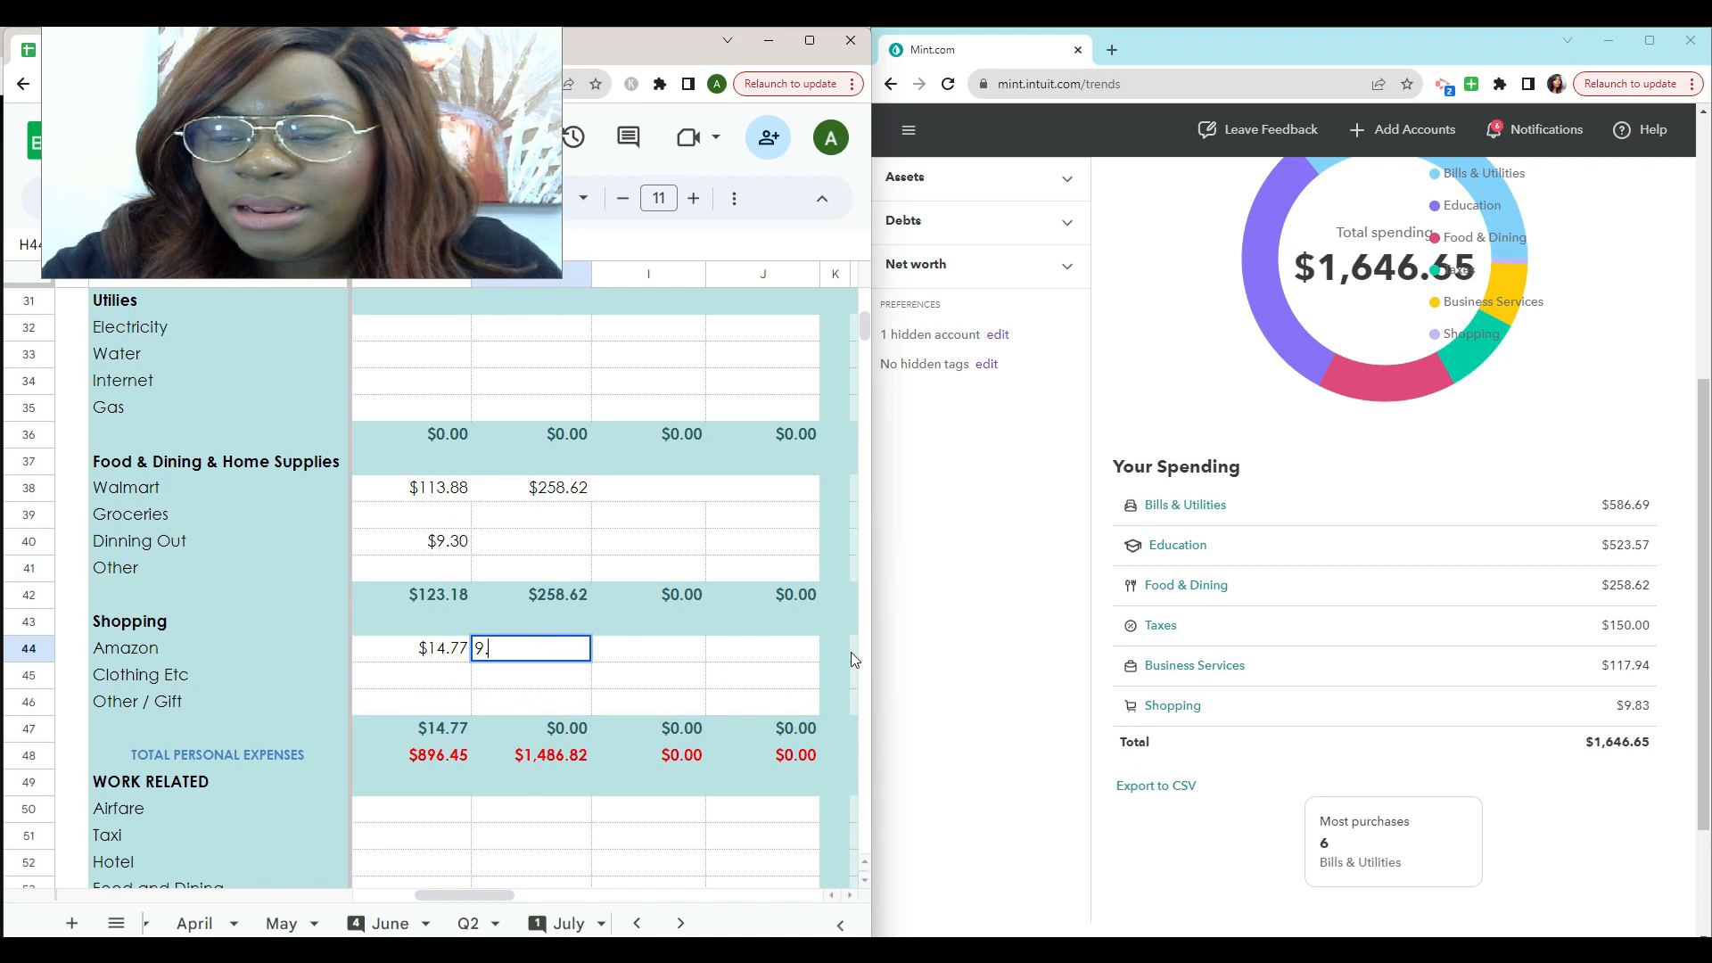
pyautogui.write('83')
pyautogui.press('Return')
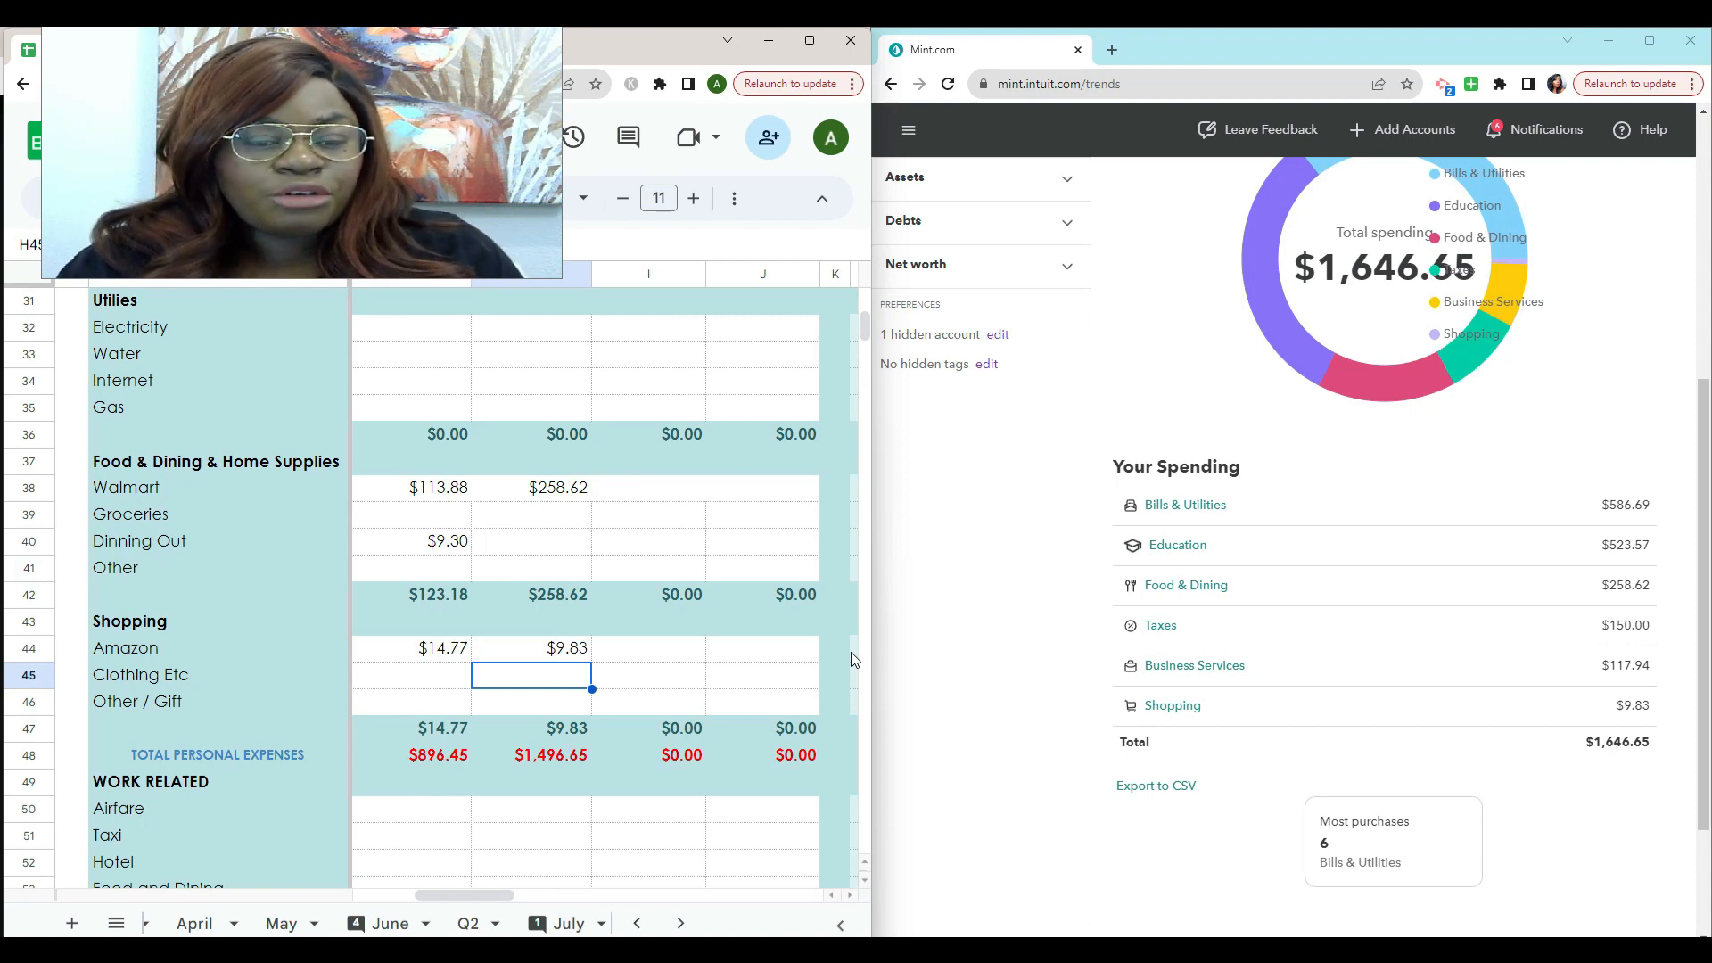
# Enter 150 for Taxes in the Week 3 column and check the Week 3 expense total against Mint's total spending
pyautogui.scroll(-5, 617, 688)
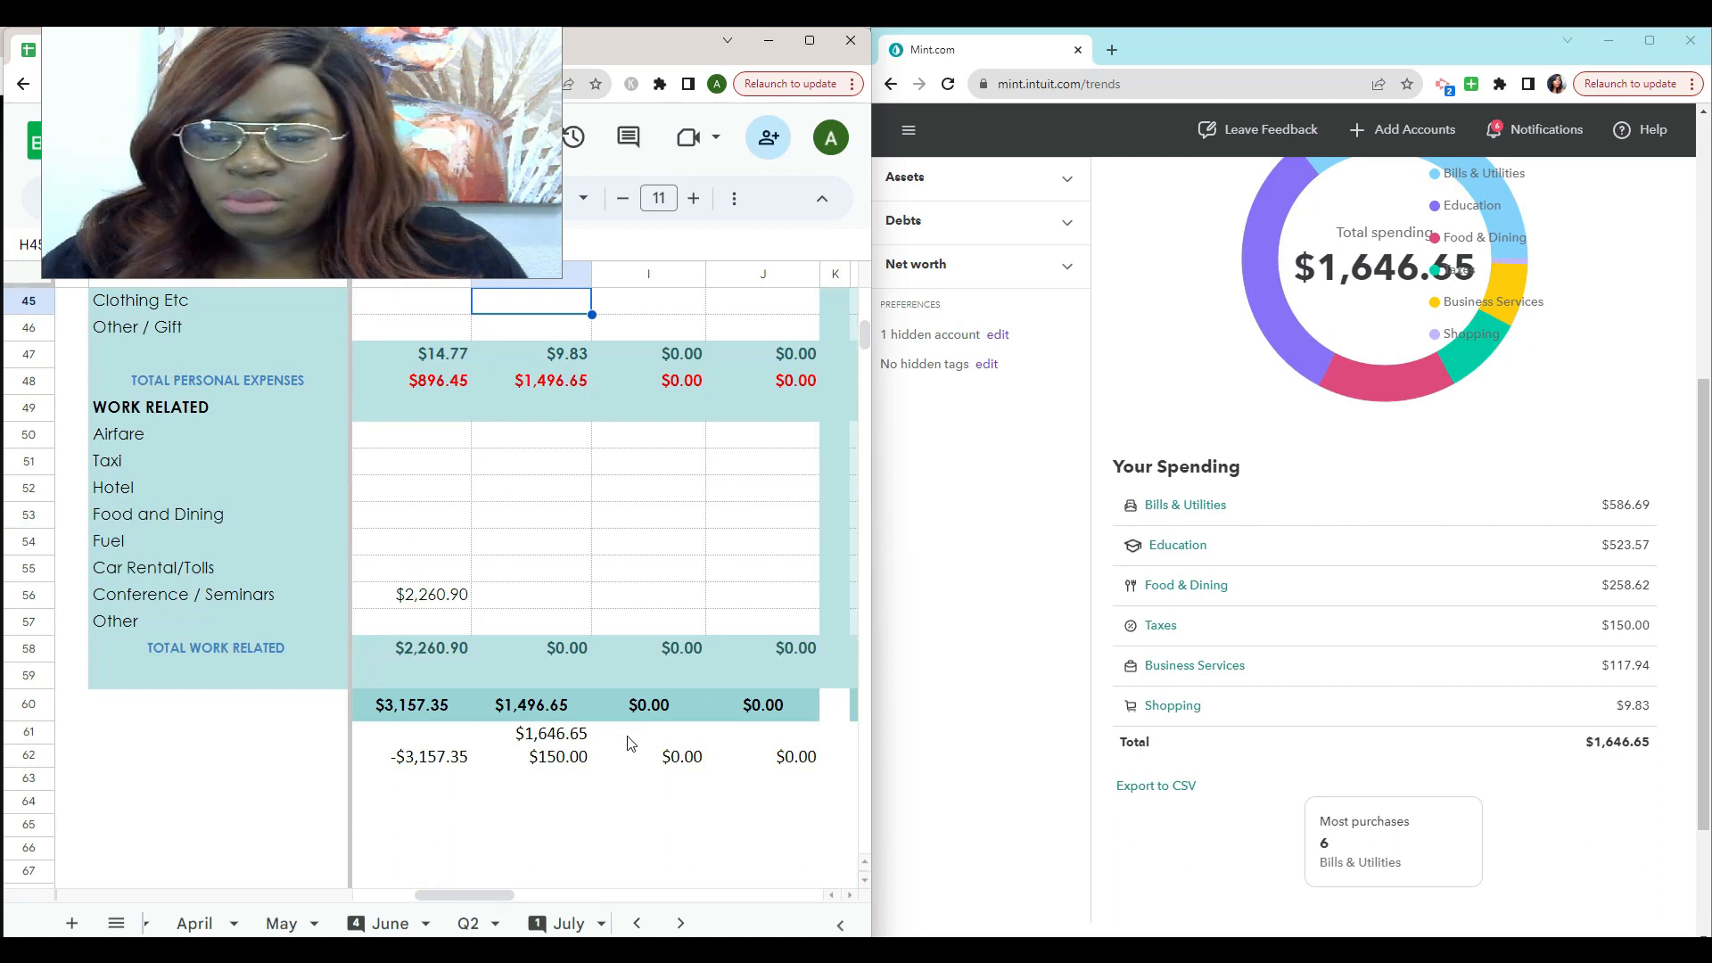
pyautogui.scroll(8, 629, 740)
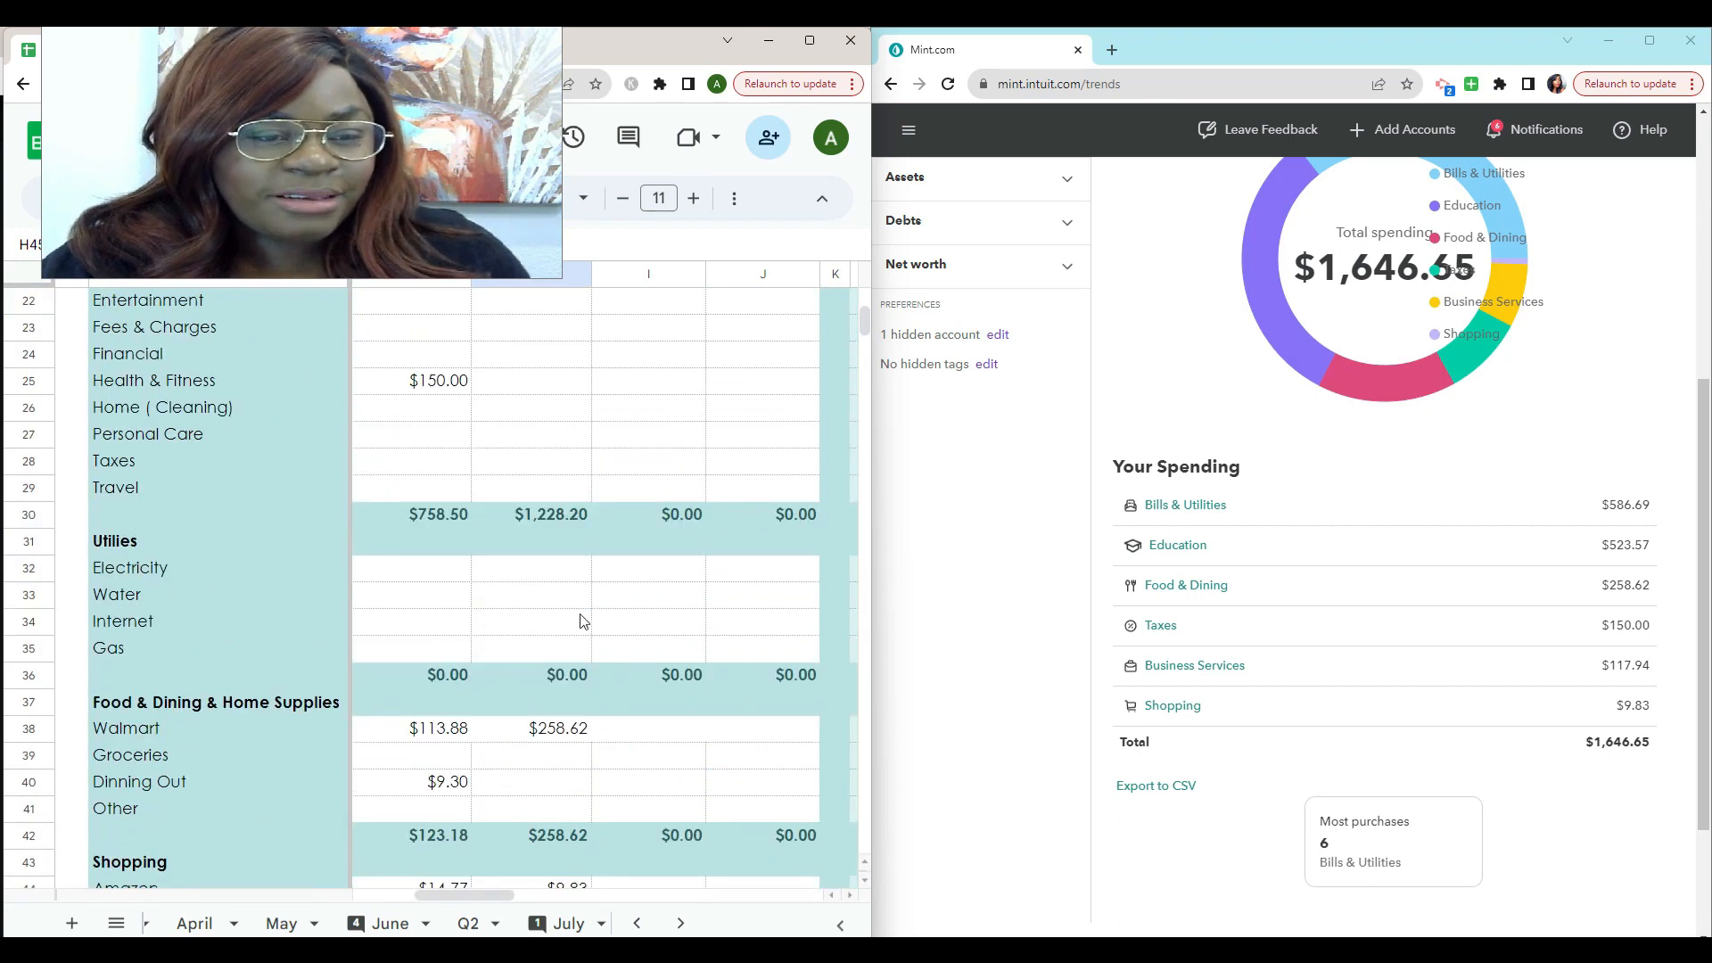
pyautogui.scroll(1, 580, 620)
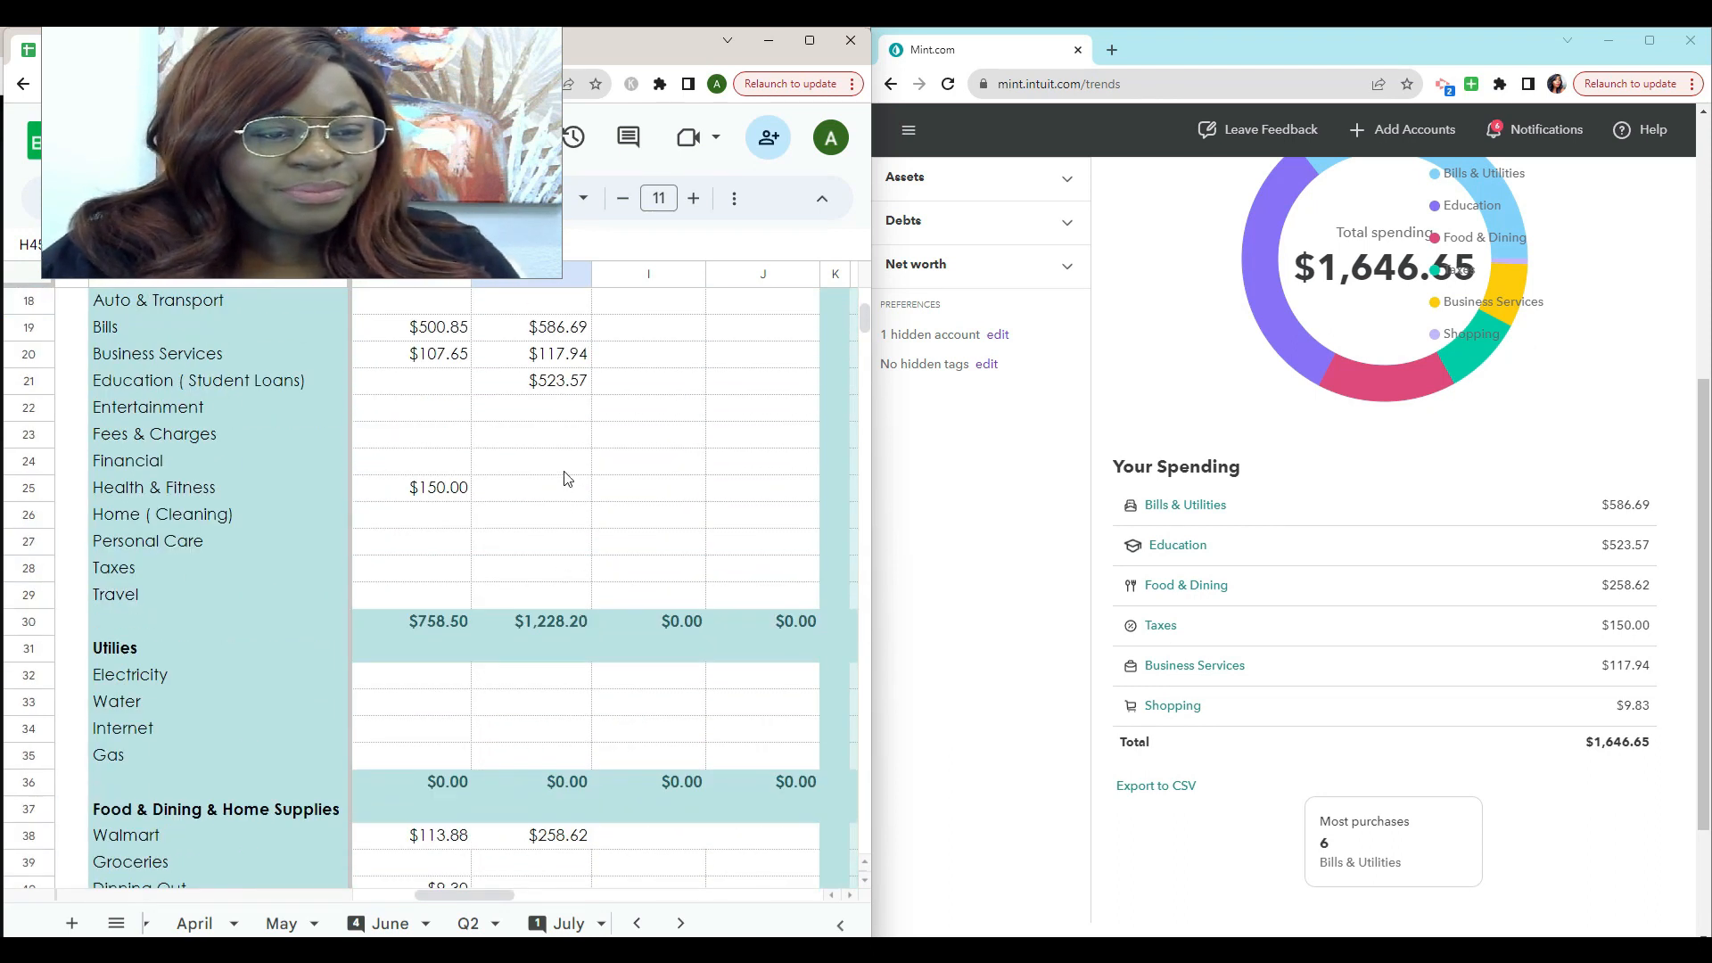
pyautogui.click(564, 563)
pyautogui.write('1')
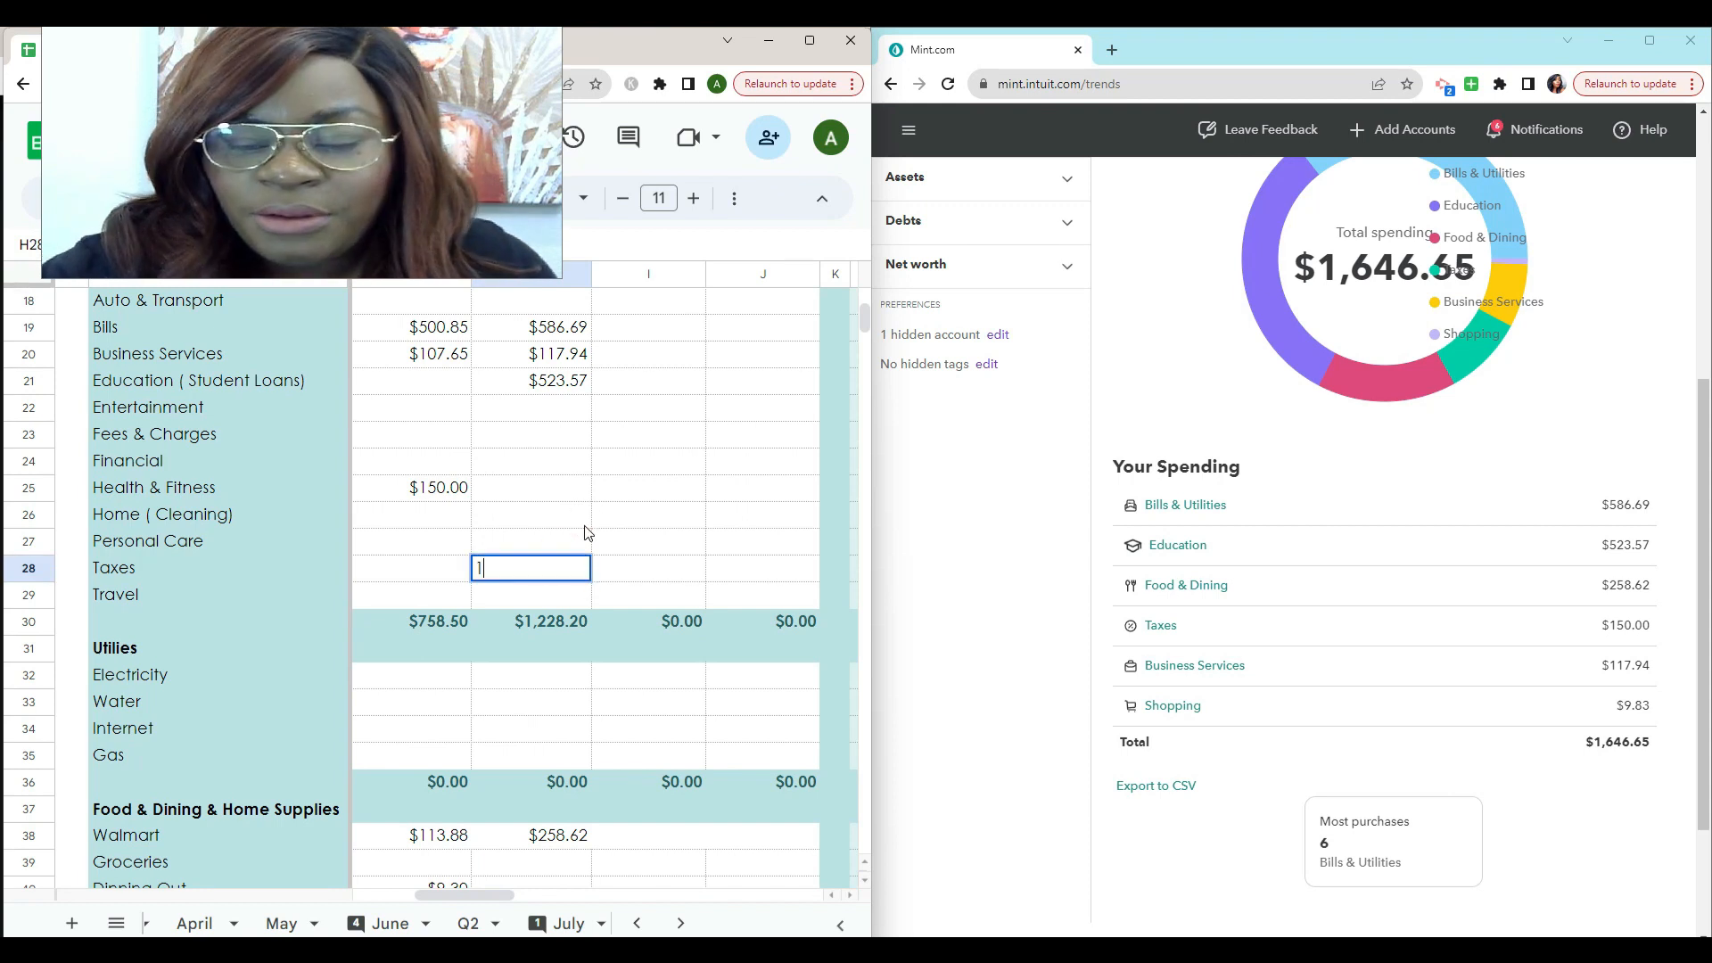
pyautogui.write('50')
pyautogui.press('Return')
pyautogui.scroll(-9, 588, 532)
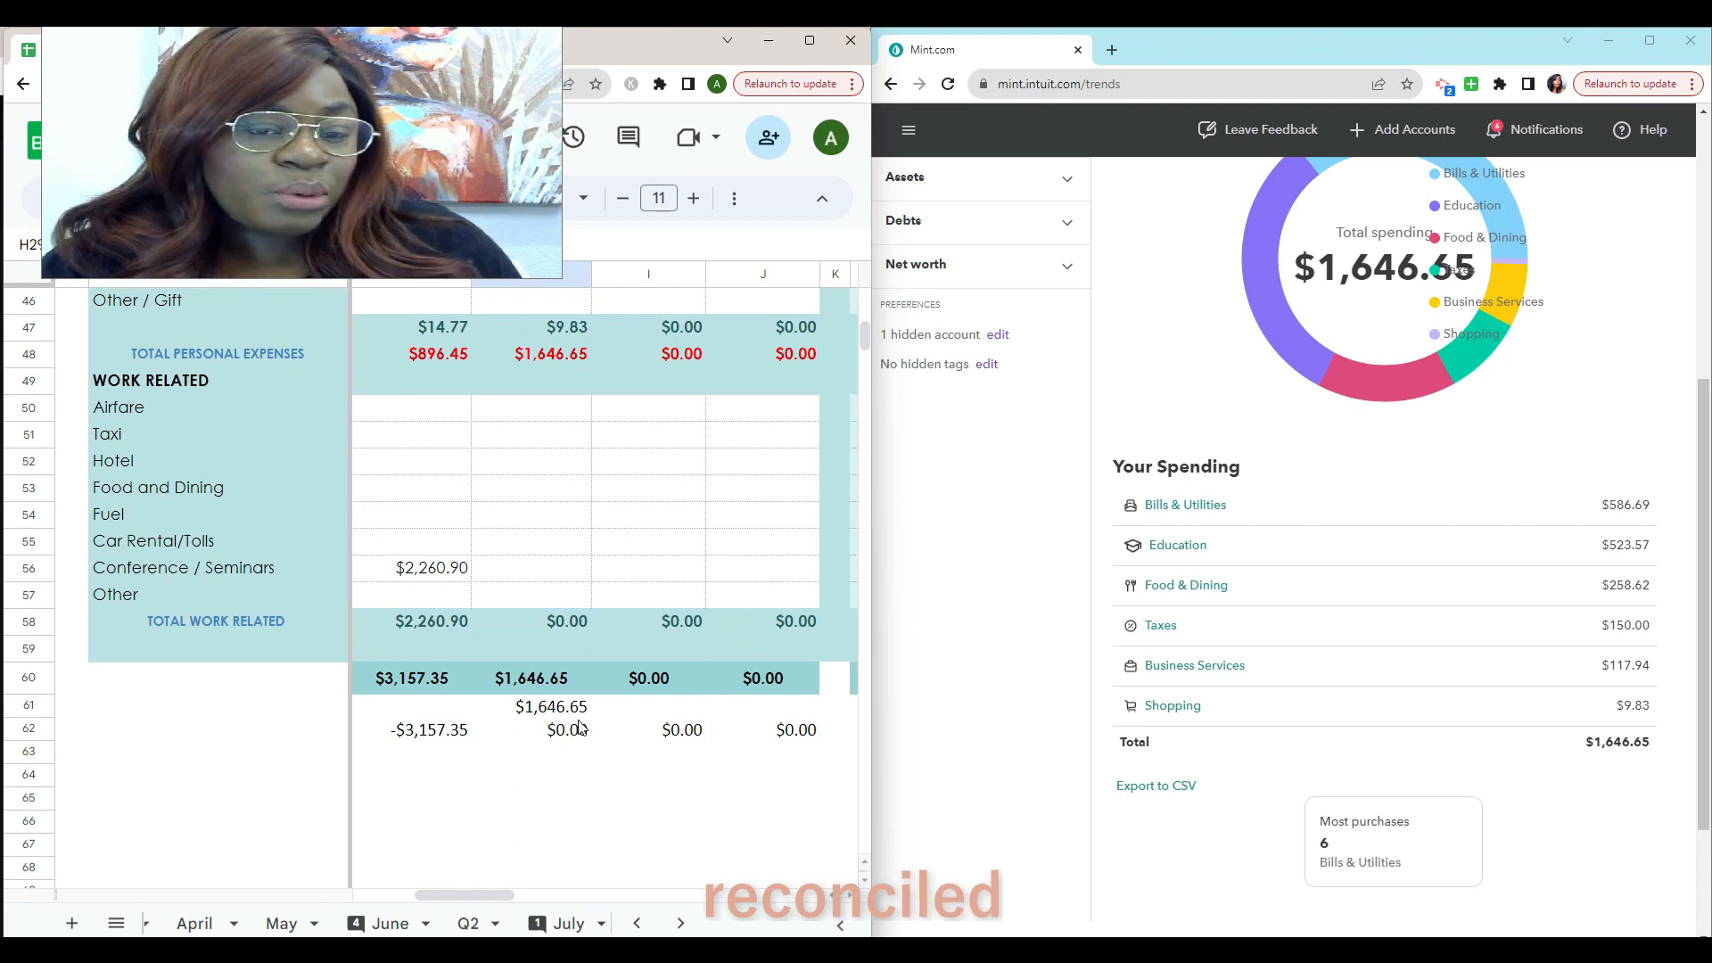
pyautogui.scroll(15, 598, 709)
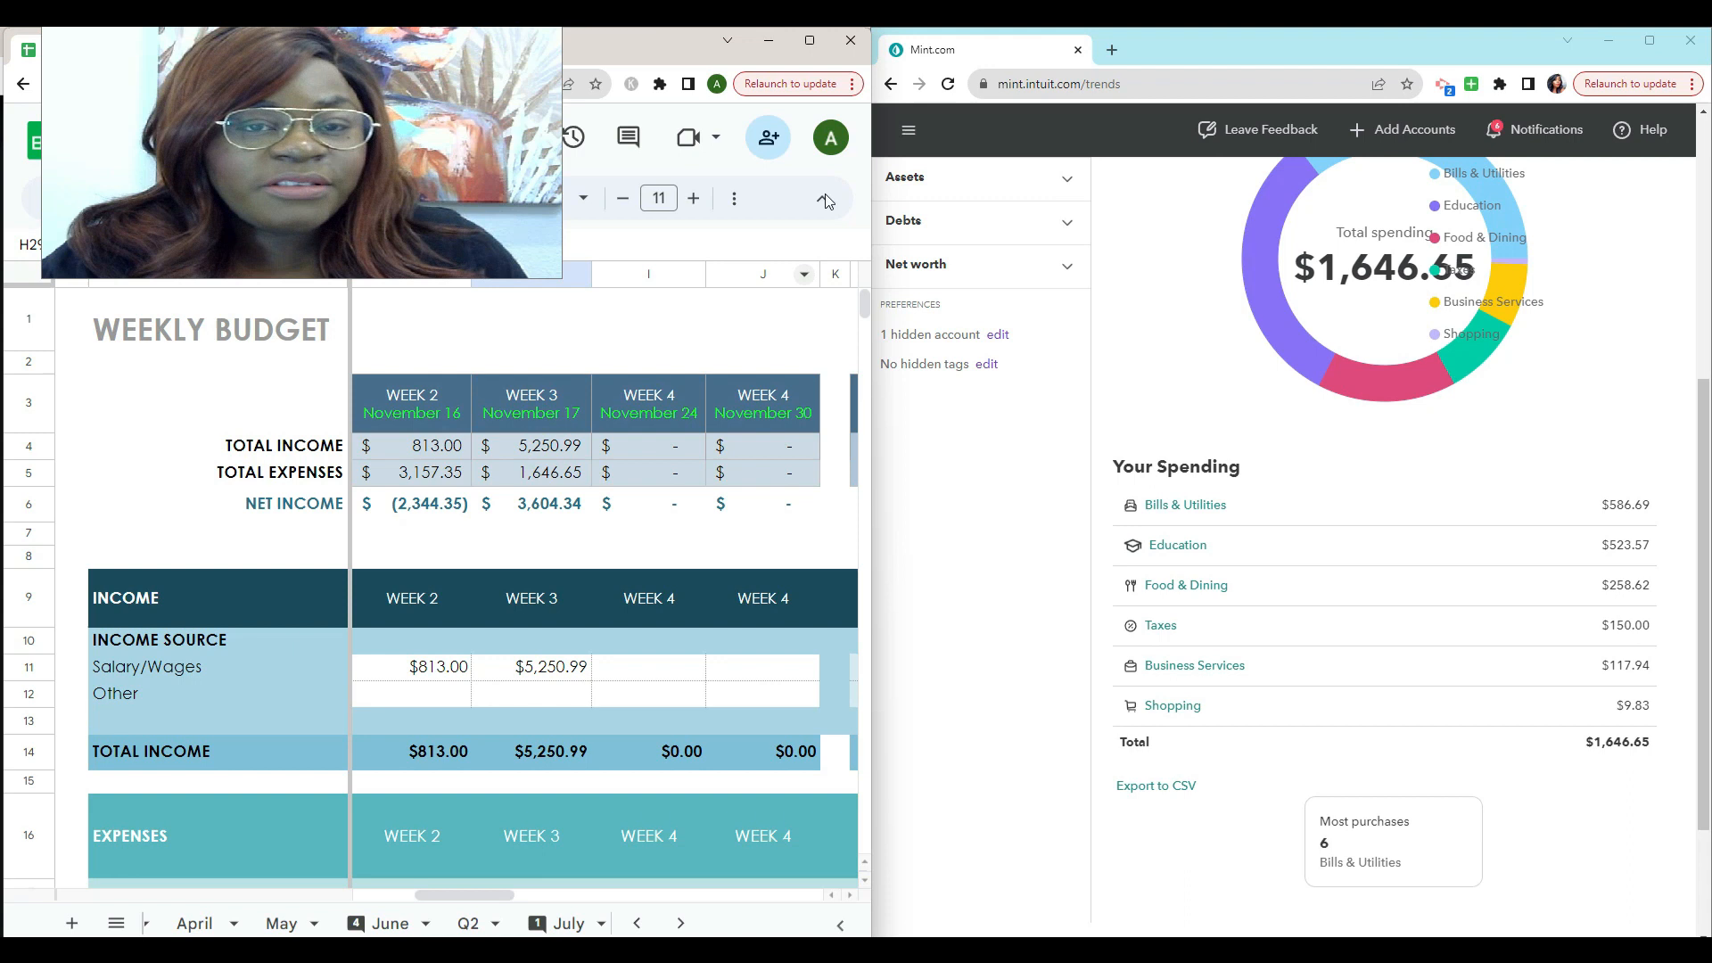
# Enlarge the budget window and compare the projected, weekly and month-end amounts of the expense categories, starting with the Bills row
pyautogui.click(810, 40)
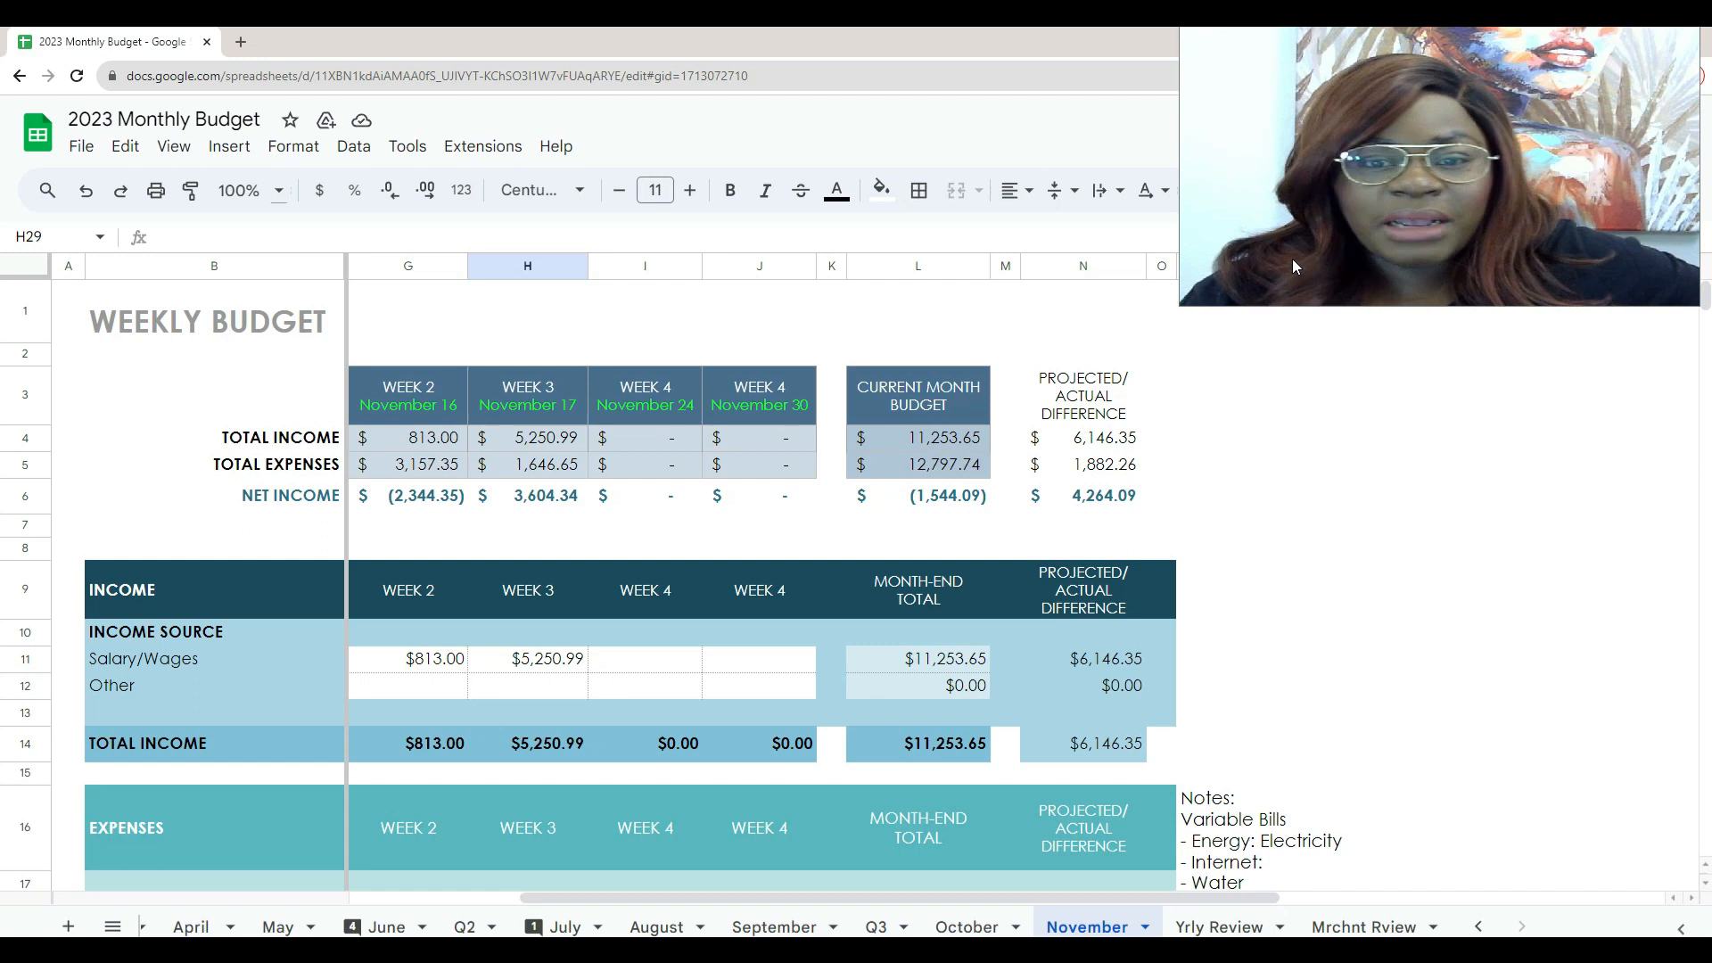
pyautogui.scroll(-3, 945, 507)
pyautogui.scroll(1, 945, 506)
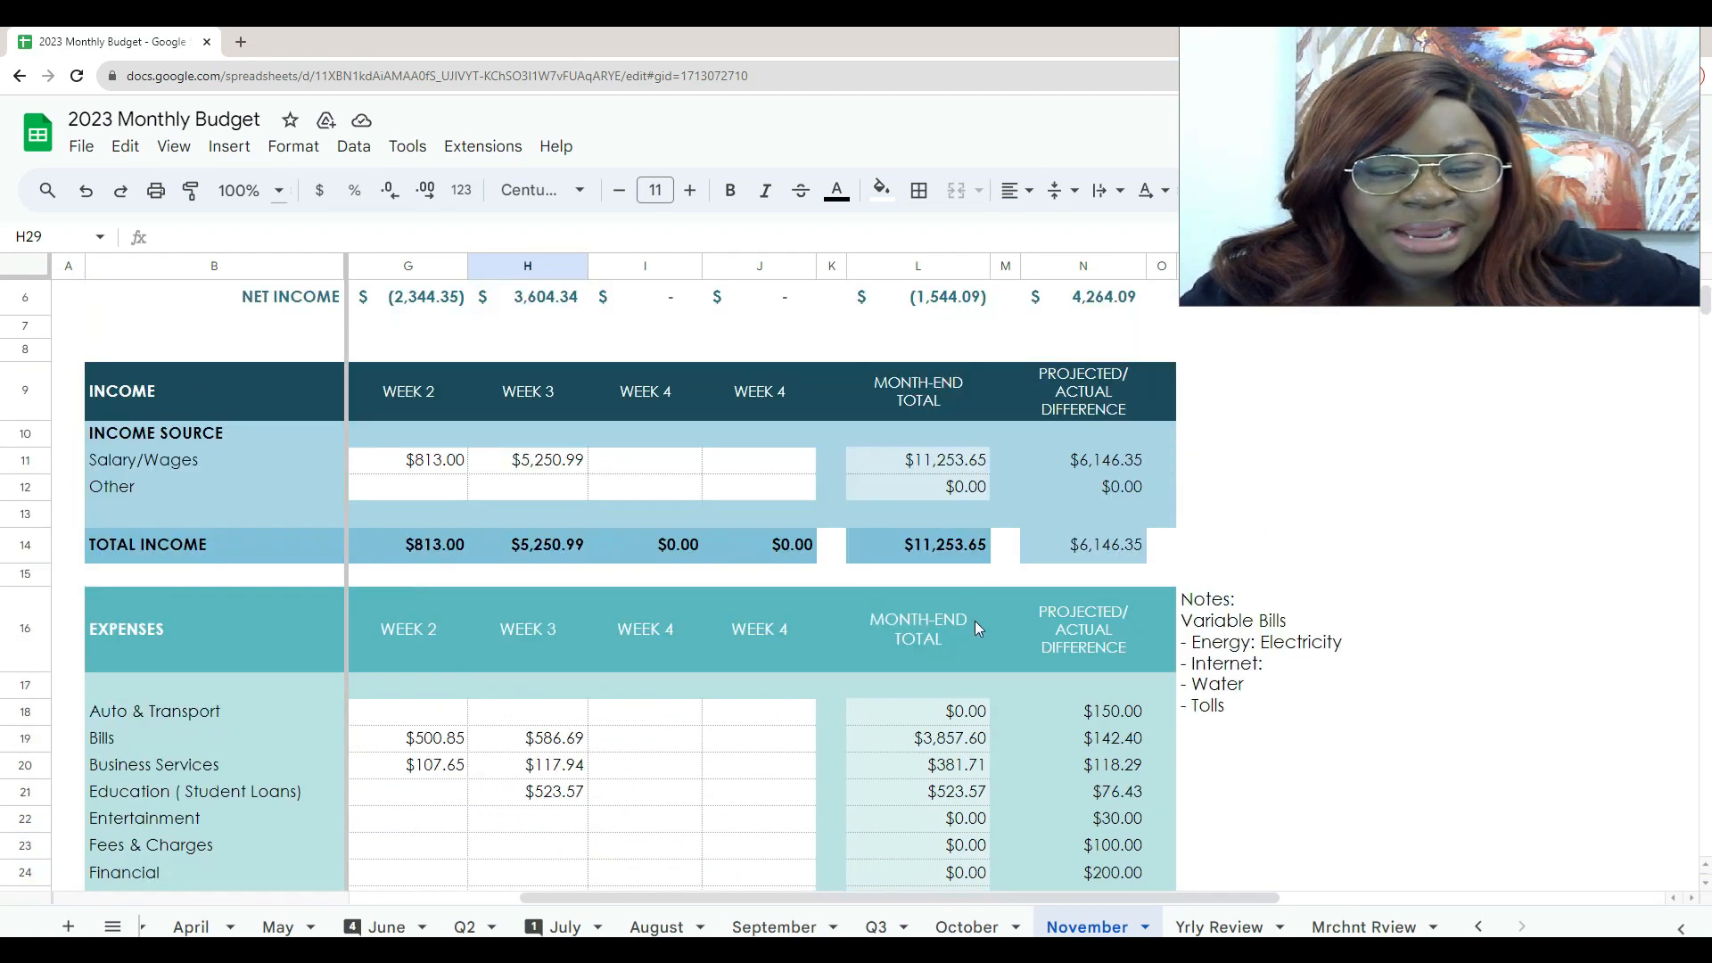
pyautogui.scroll(-2, 975, 621)
pyautogui.moveTo(1017, 898); pyautogui.dragTo(851, 898)
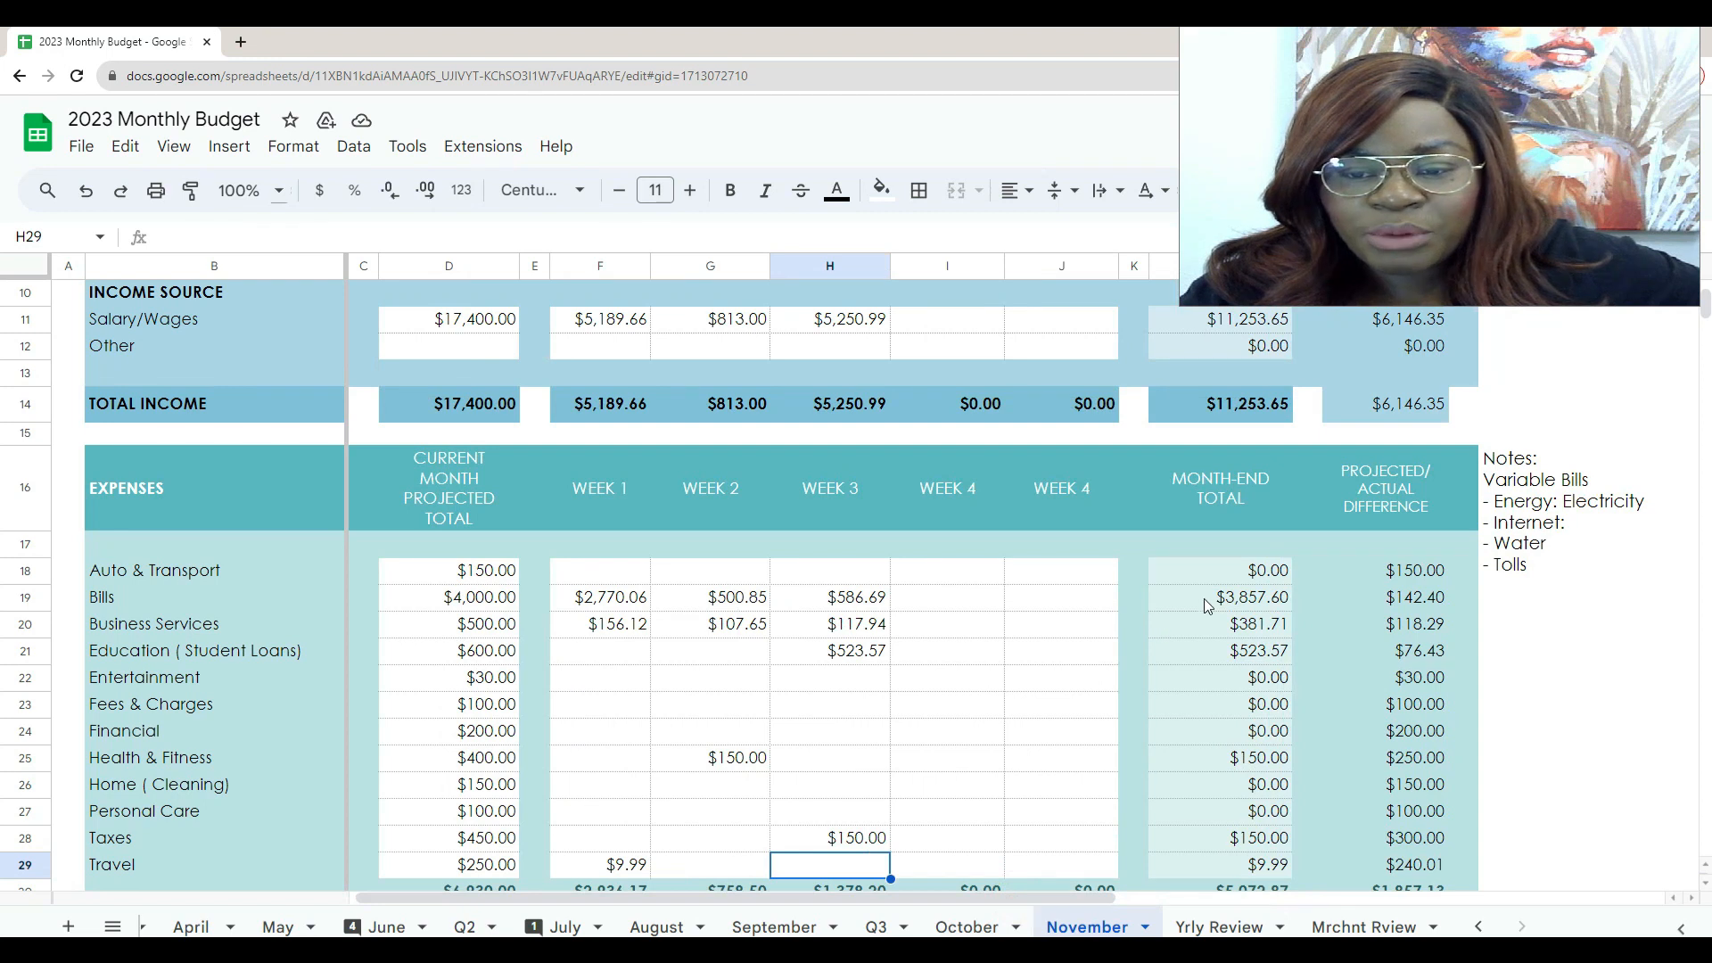
pyautogui.click(24, 599)
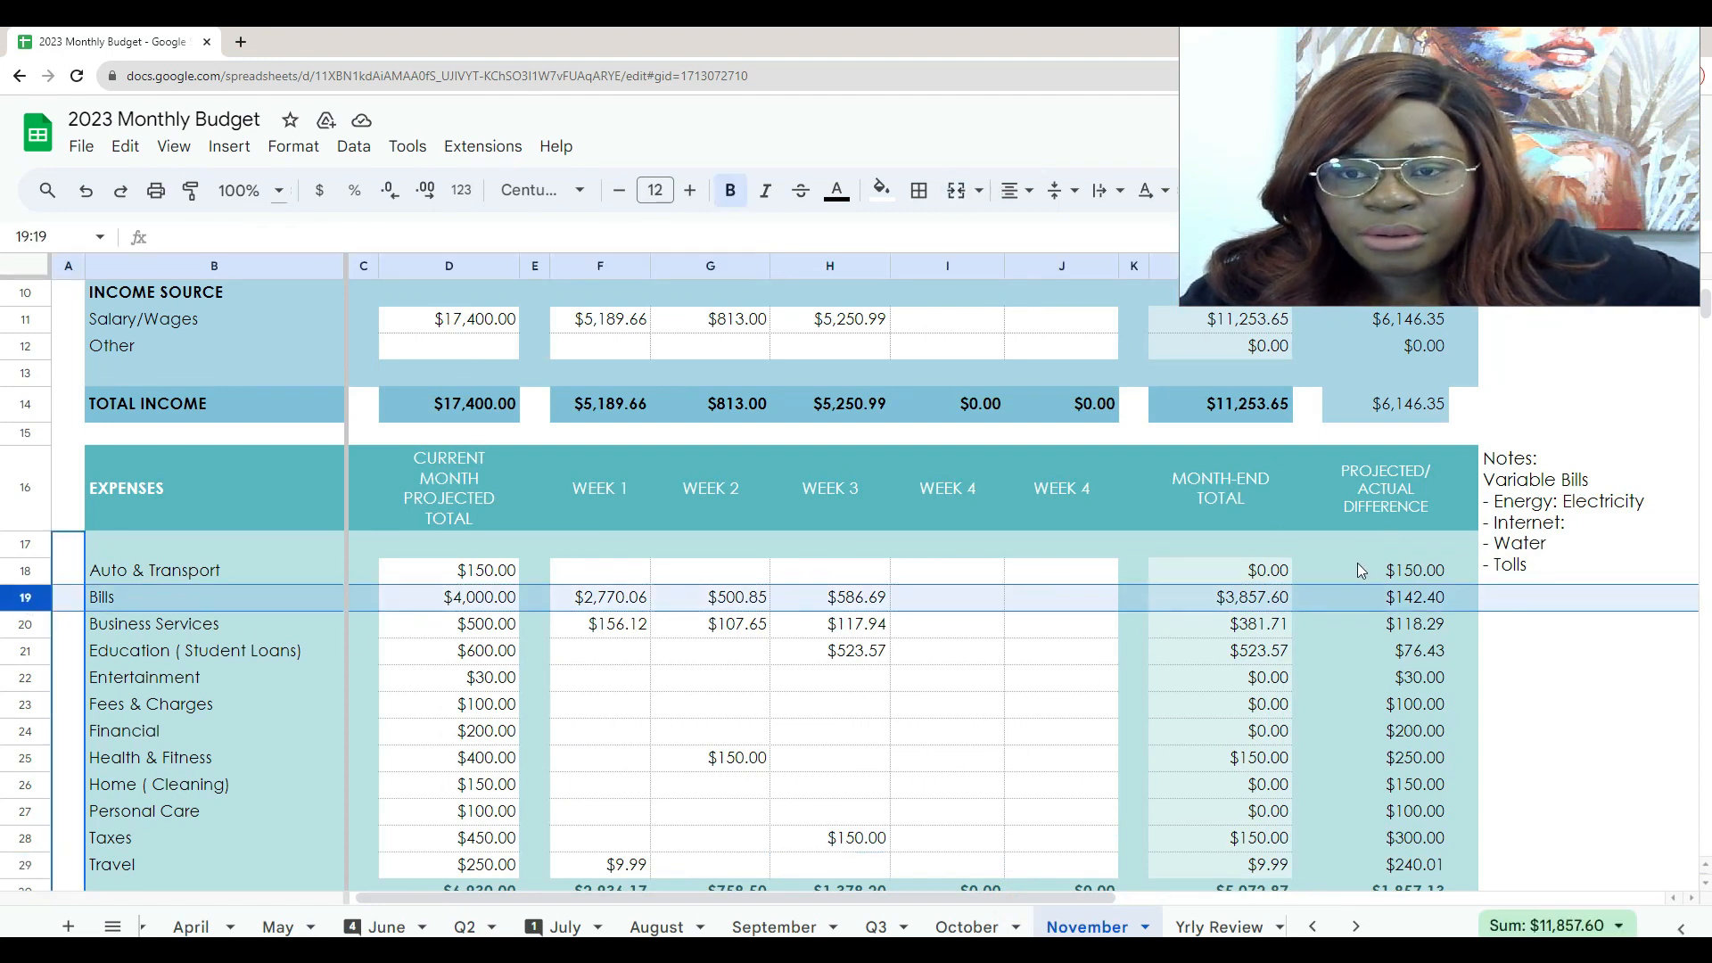
pyautogui.scroll(-1, 1357, 563)
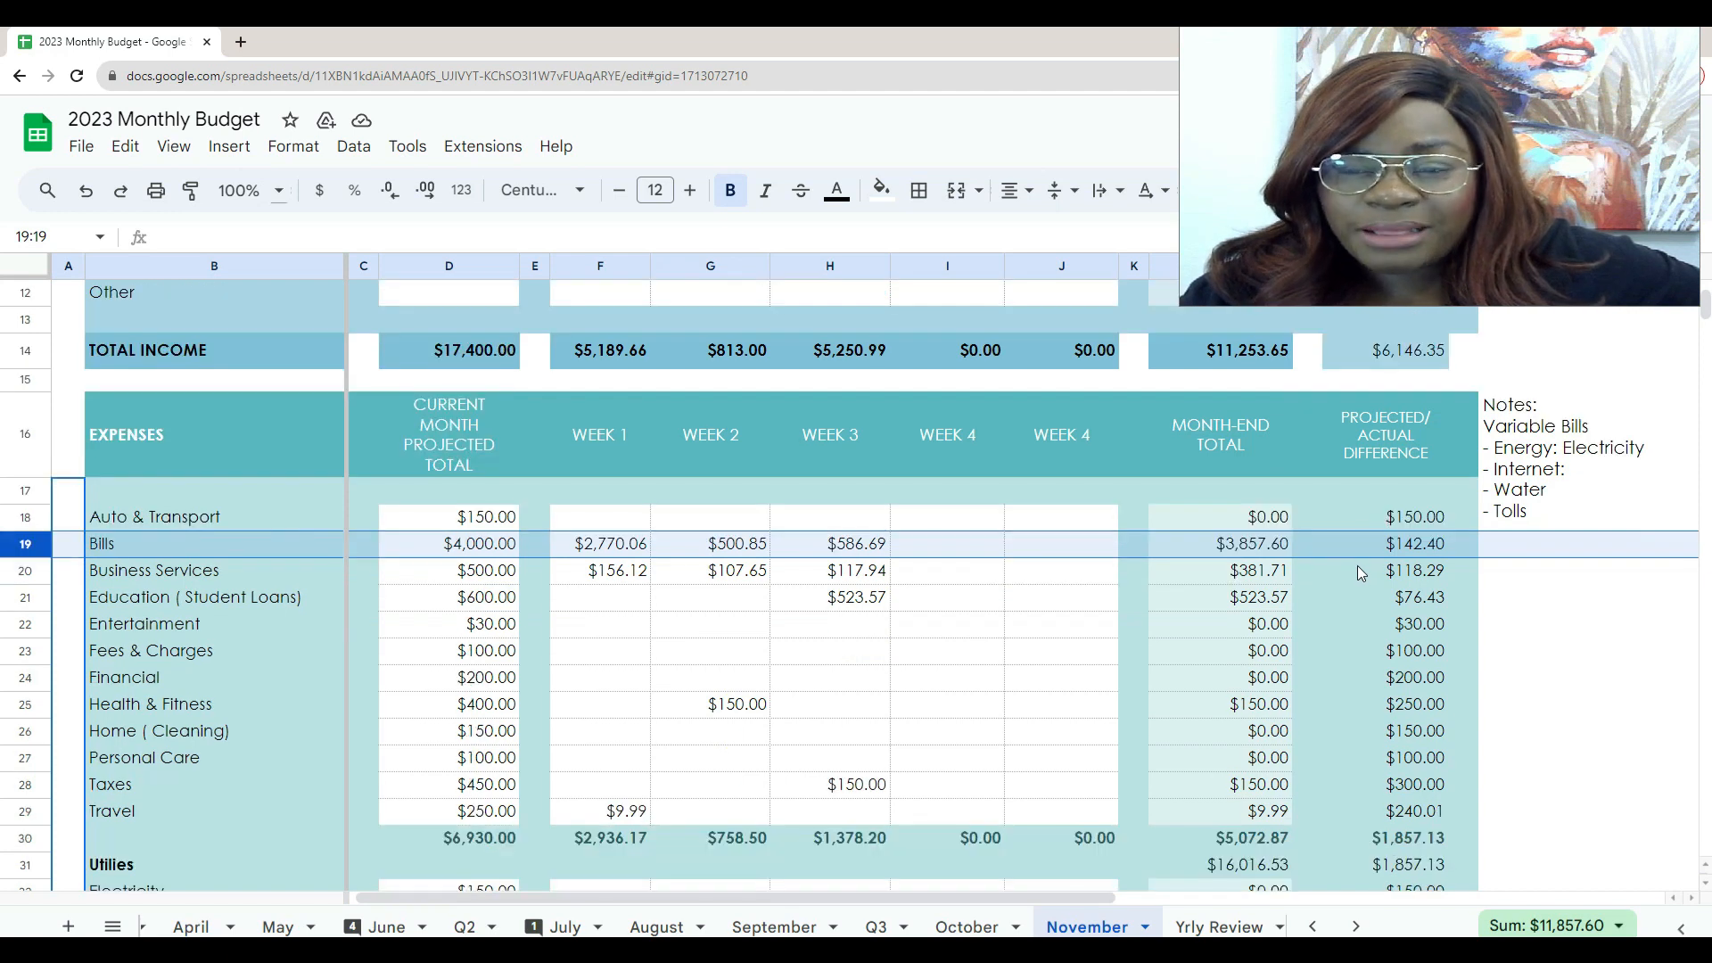
pyautogui.scroll(-1, 1357, 571)
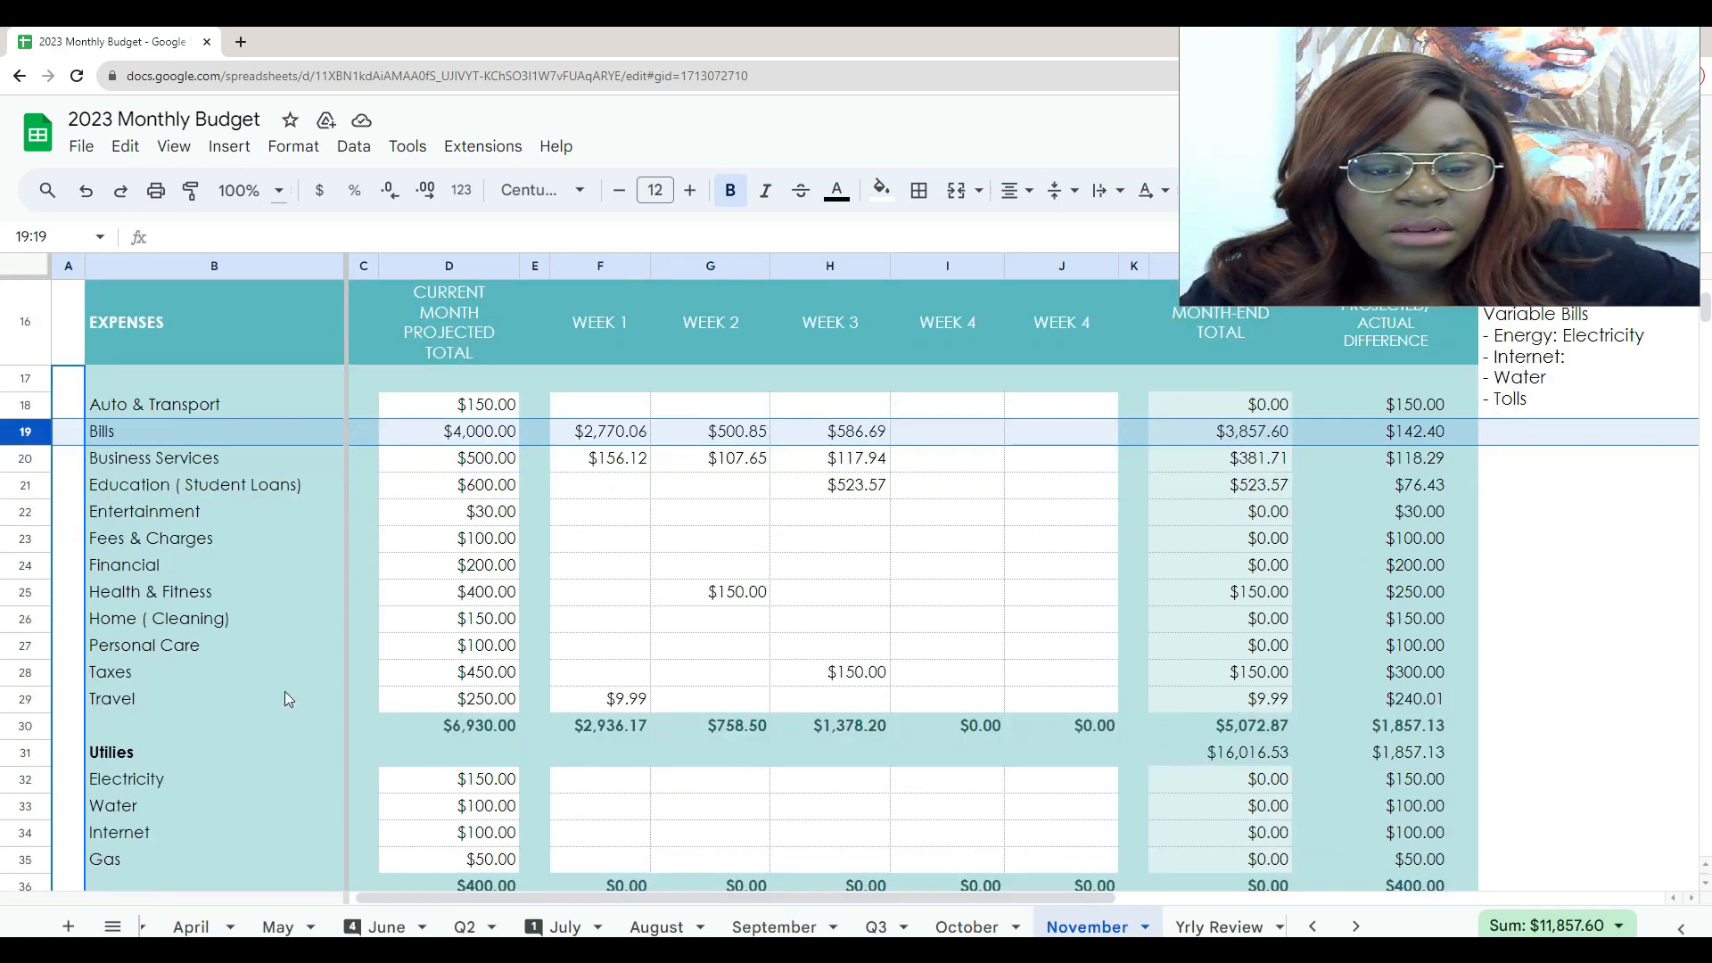
# Make the Projected/Actual Difference value in the Health & Fitness row bold and red
pyautogui.click(19, 593)
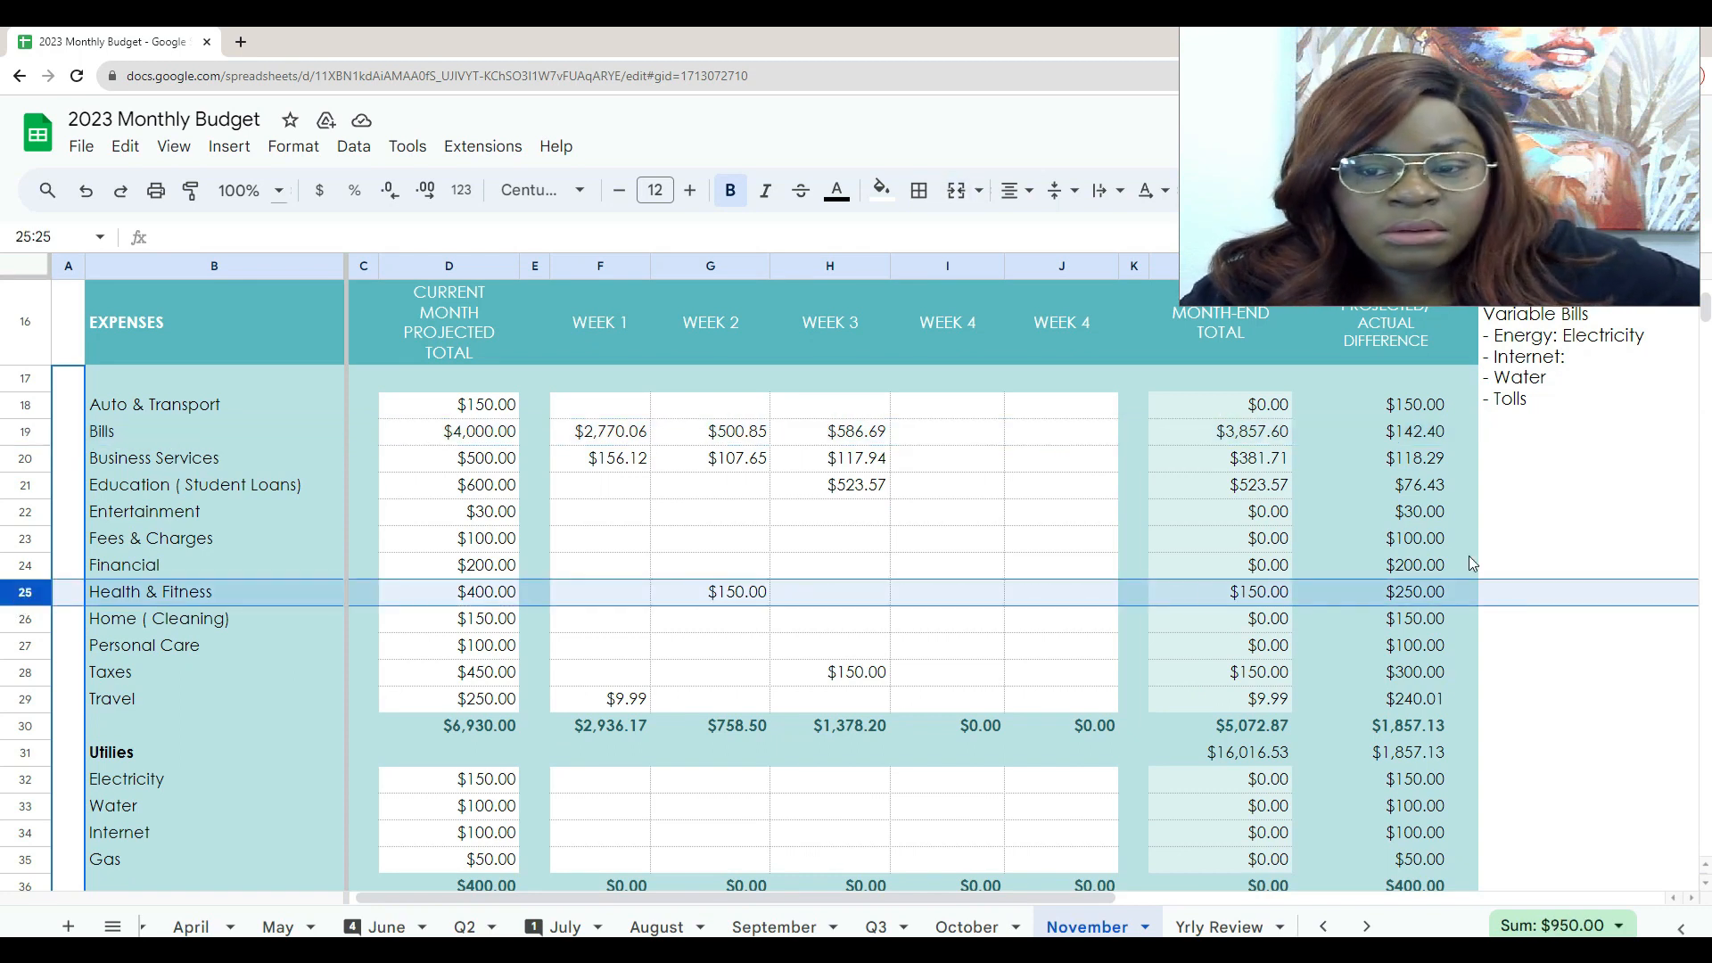
pyautogui.click(1425, 595)
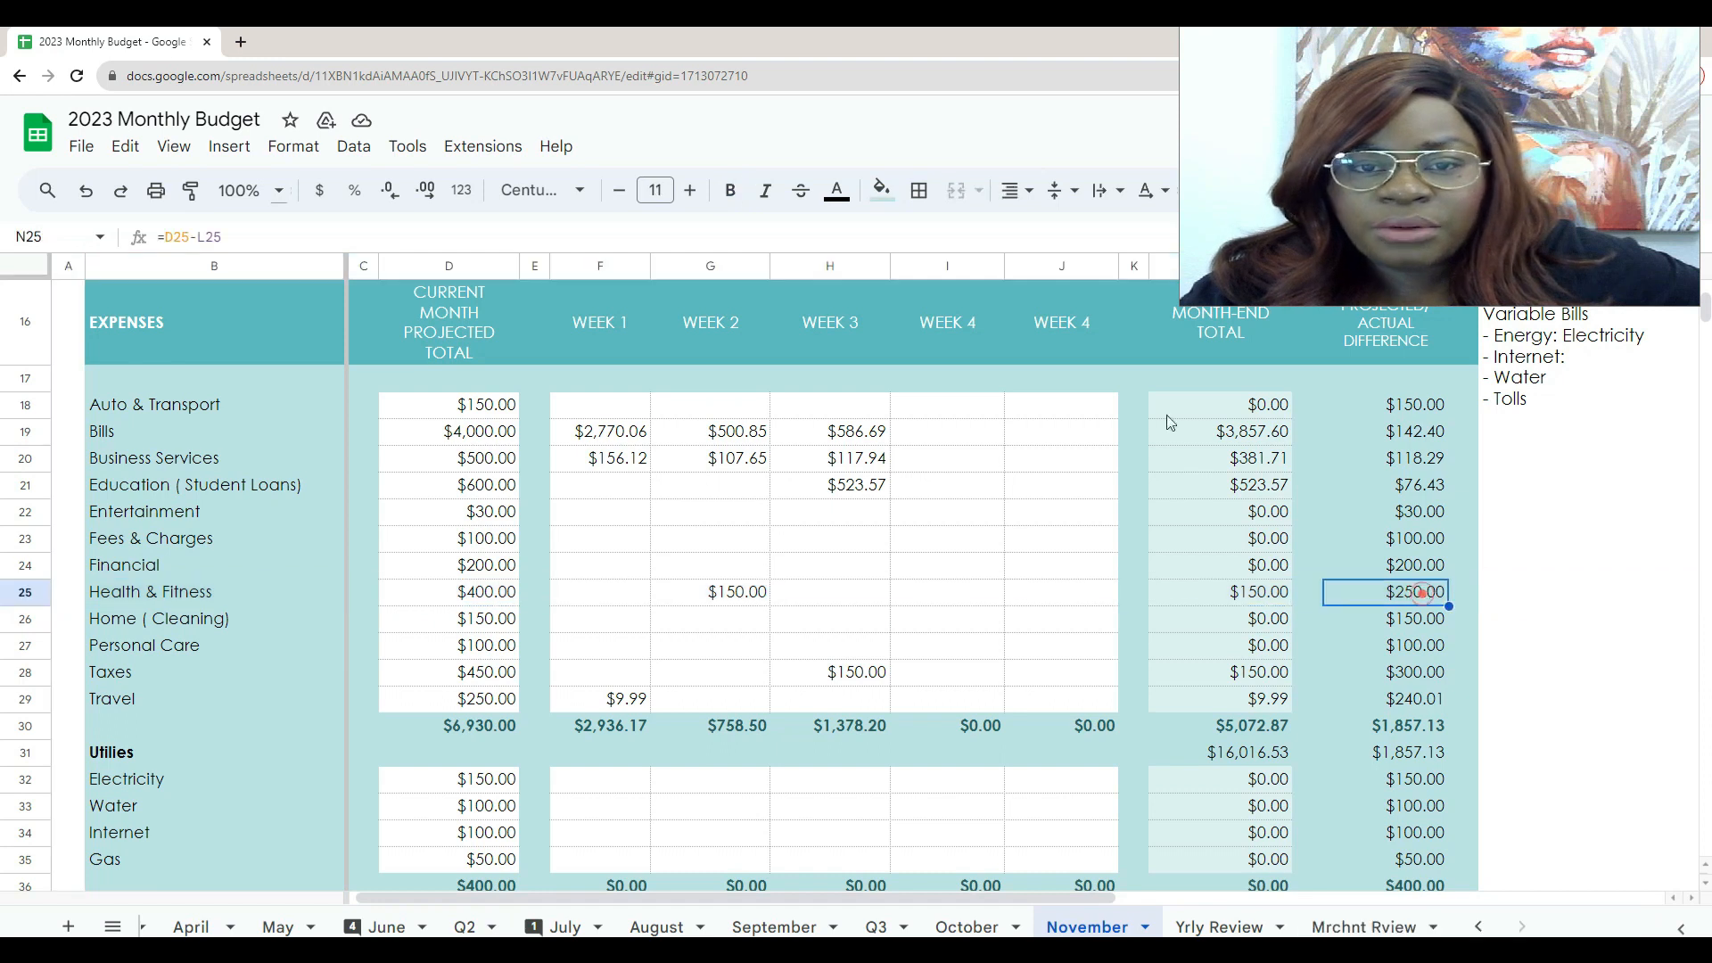
pyautogui.click(838, 190)
pyautogui.click(869, 294)
pyautogui.click(730, 190)
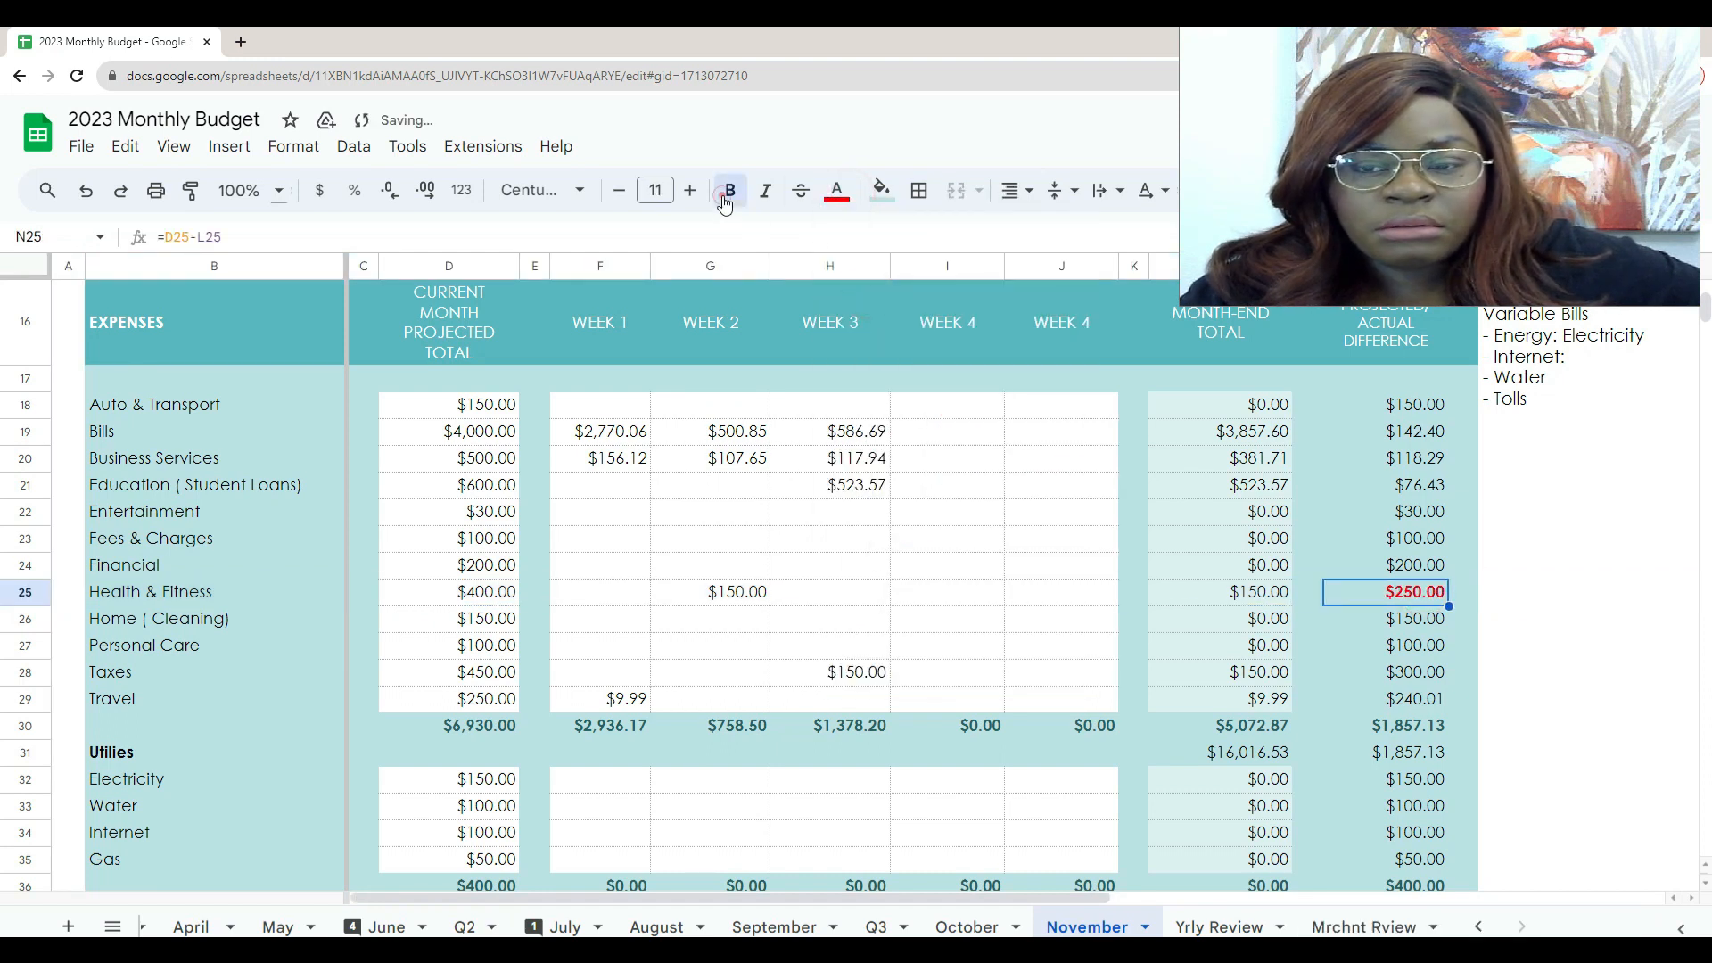
# Review the Taxes row and the Utilities section of the November sheet, comparing them with the October sheet
pyautogui.click(25, 673)
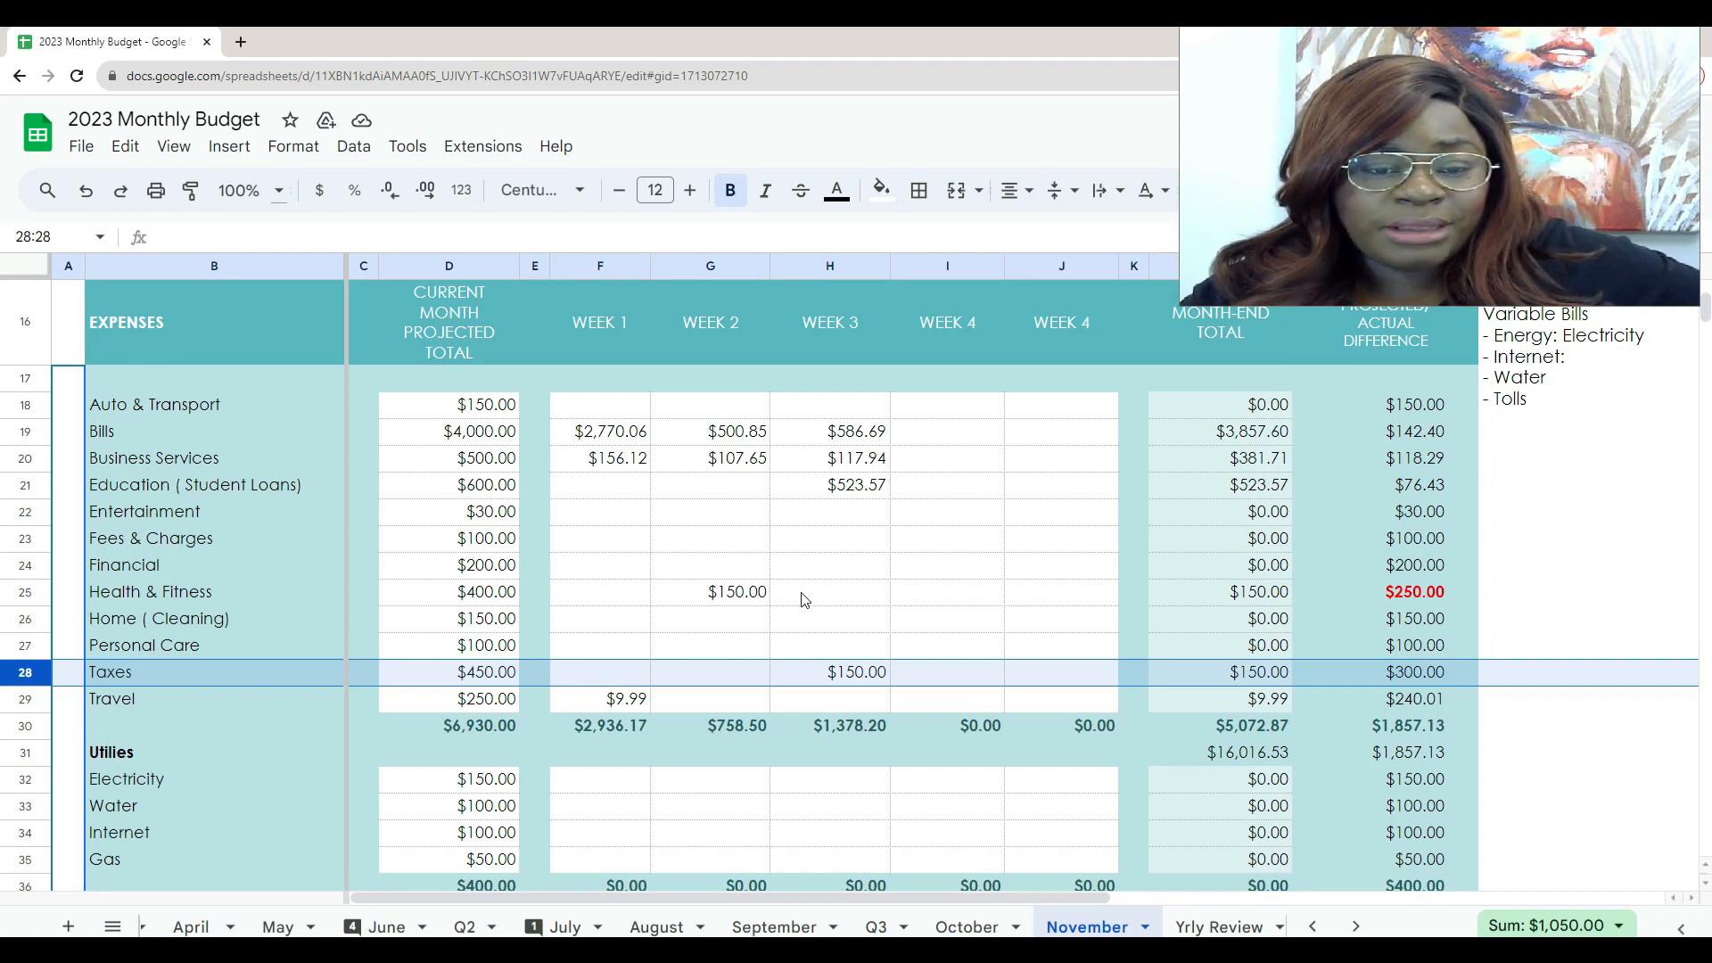
pyautogui.scroll(-2, 830, 600)
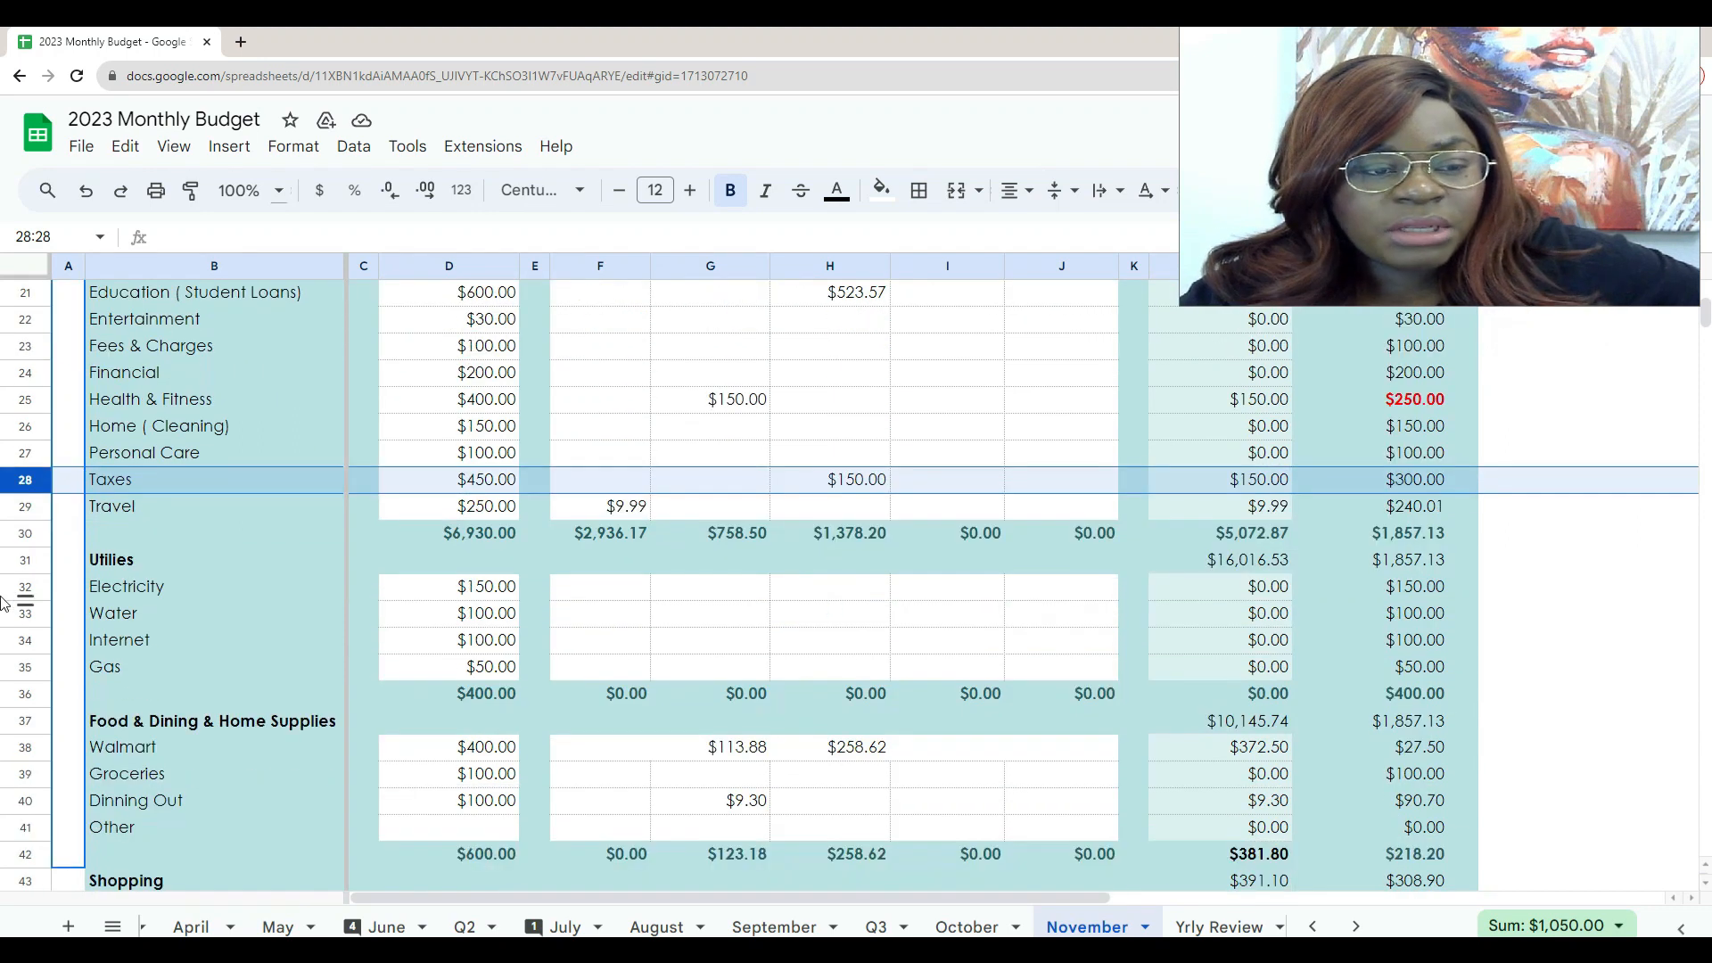
pyautogui.click(988, 930)
pyautogui.scroll(-5, 1068, 777)
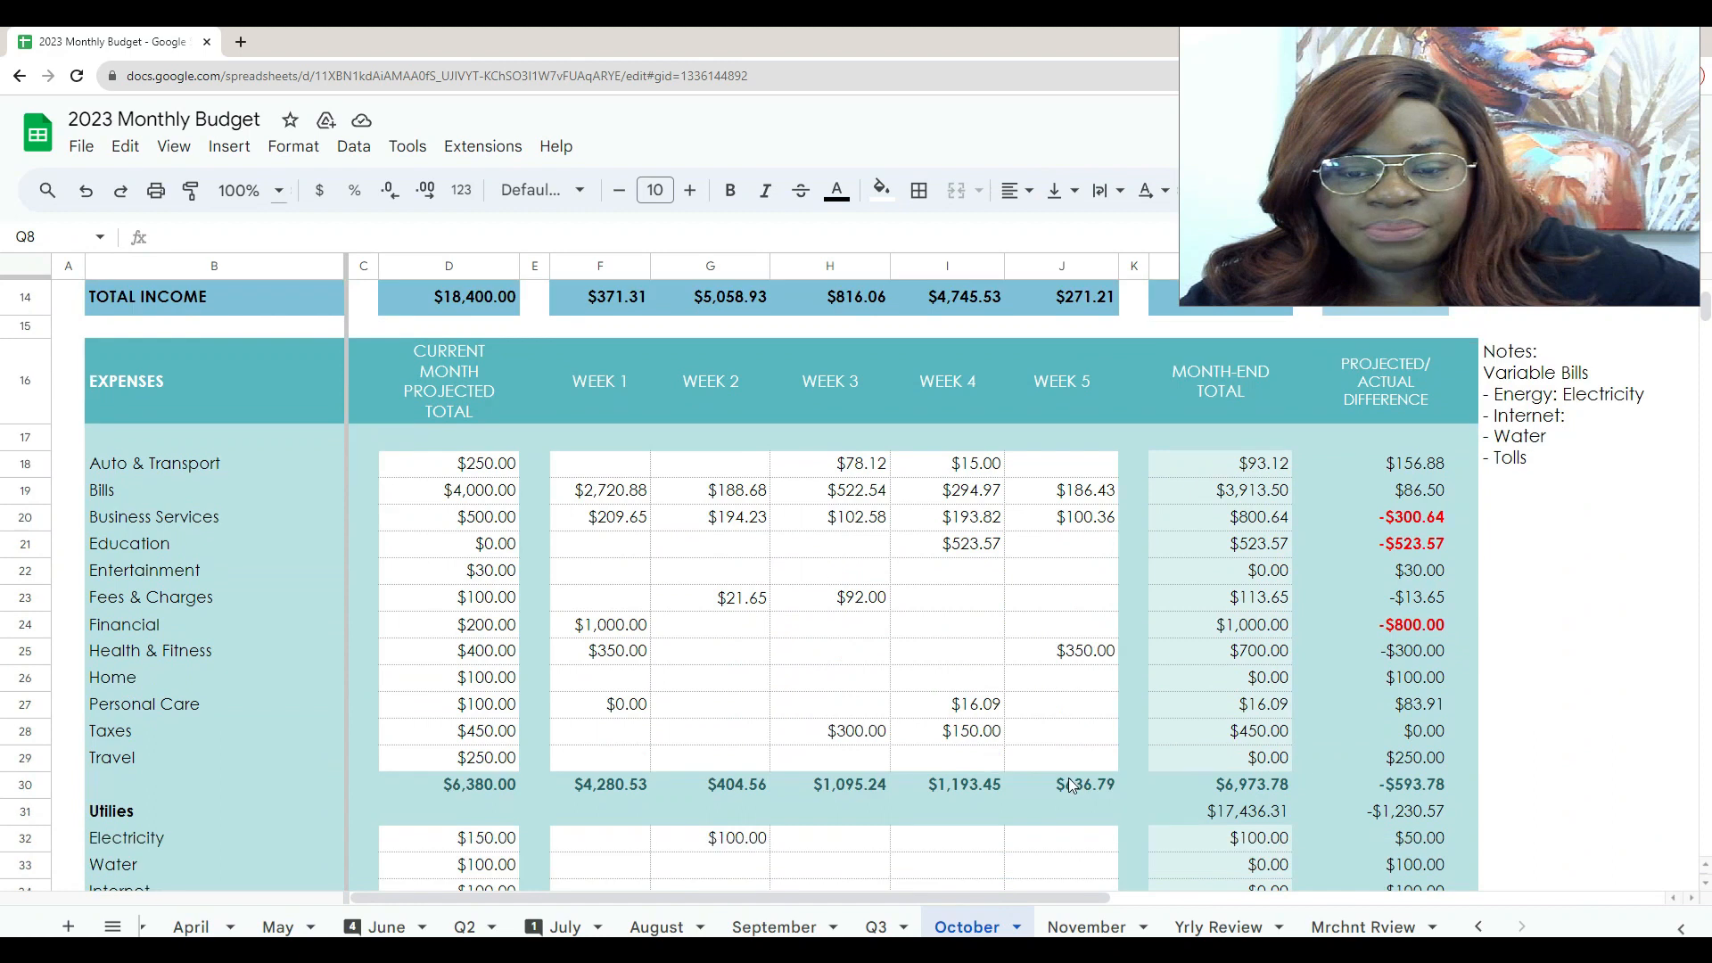
pyautogui.scroll(-1, 1068, 777)
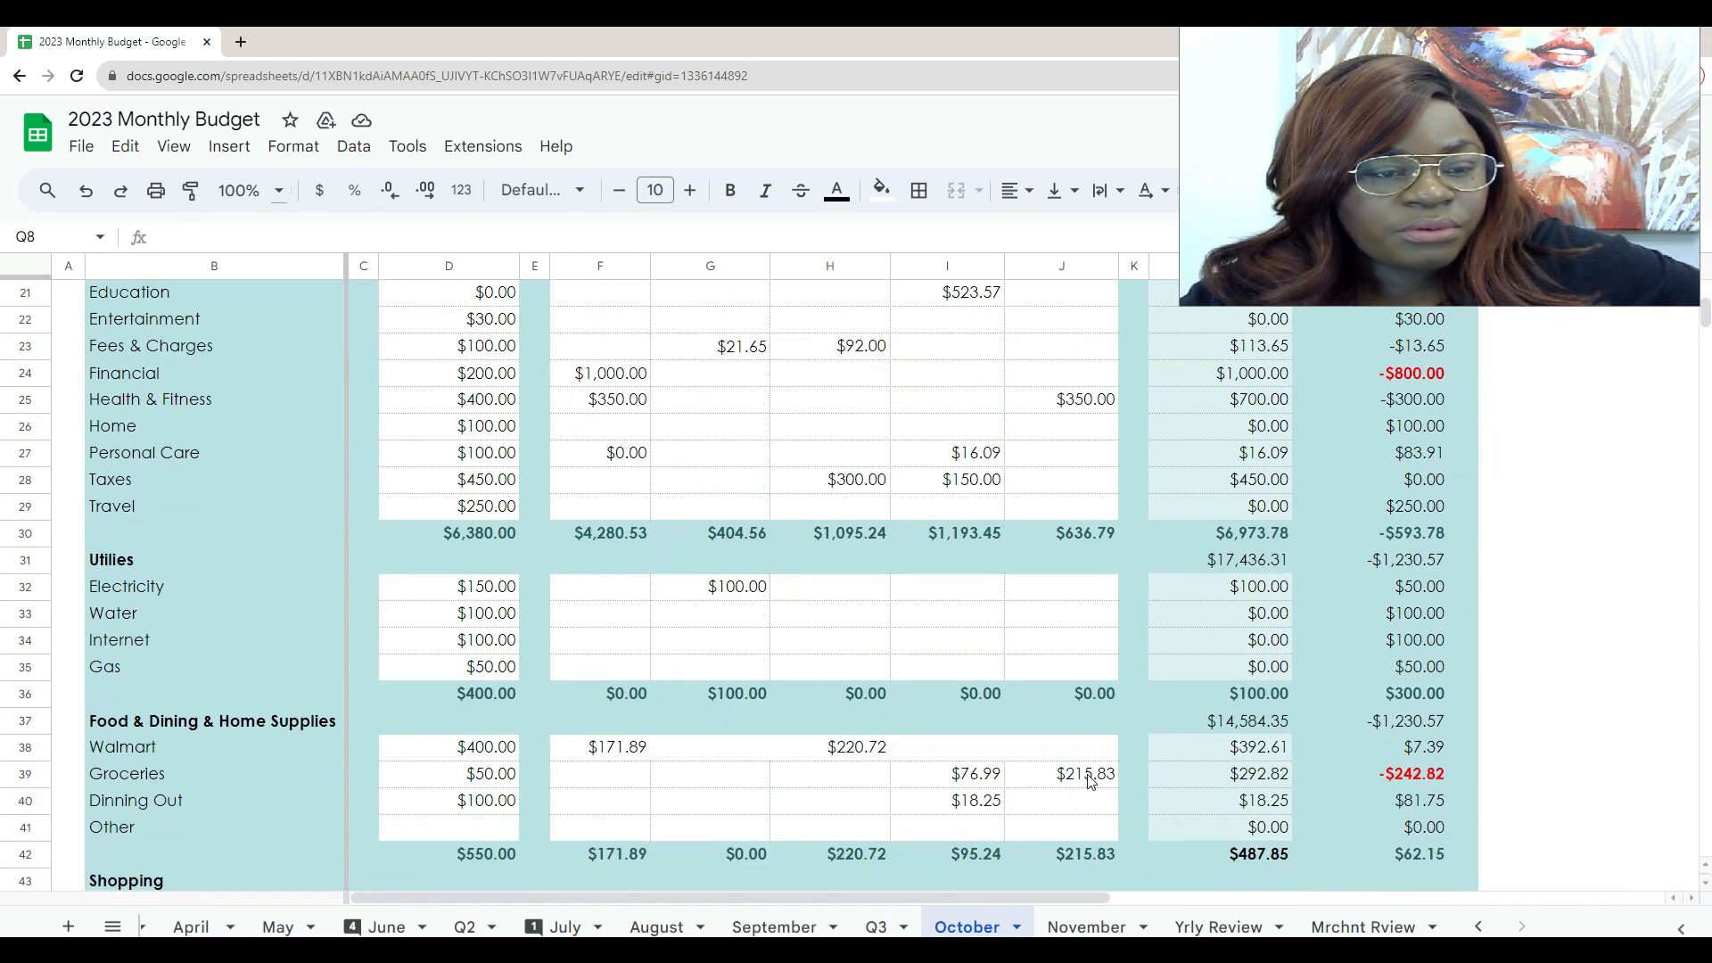
pyautogui.click(1086, 927)
pyautogui.scroll(-1, 1051, 776)
pyautogui.scroll(-1, 1051, 778)
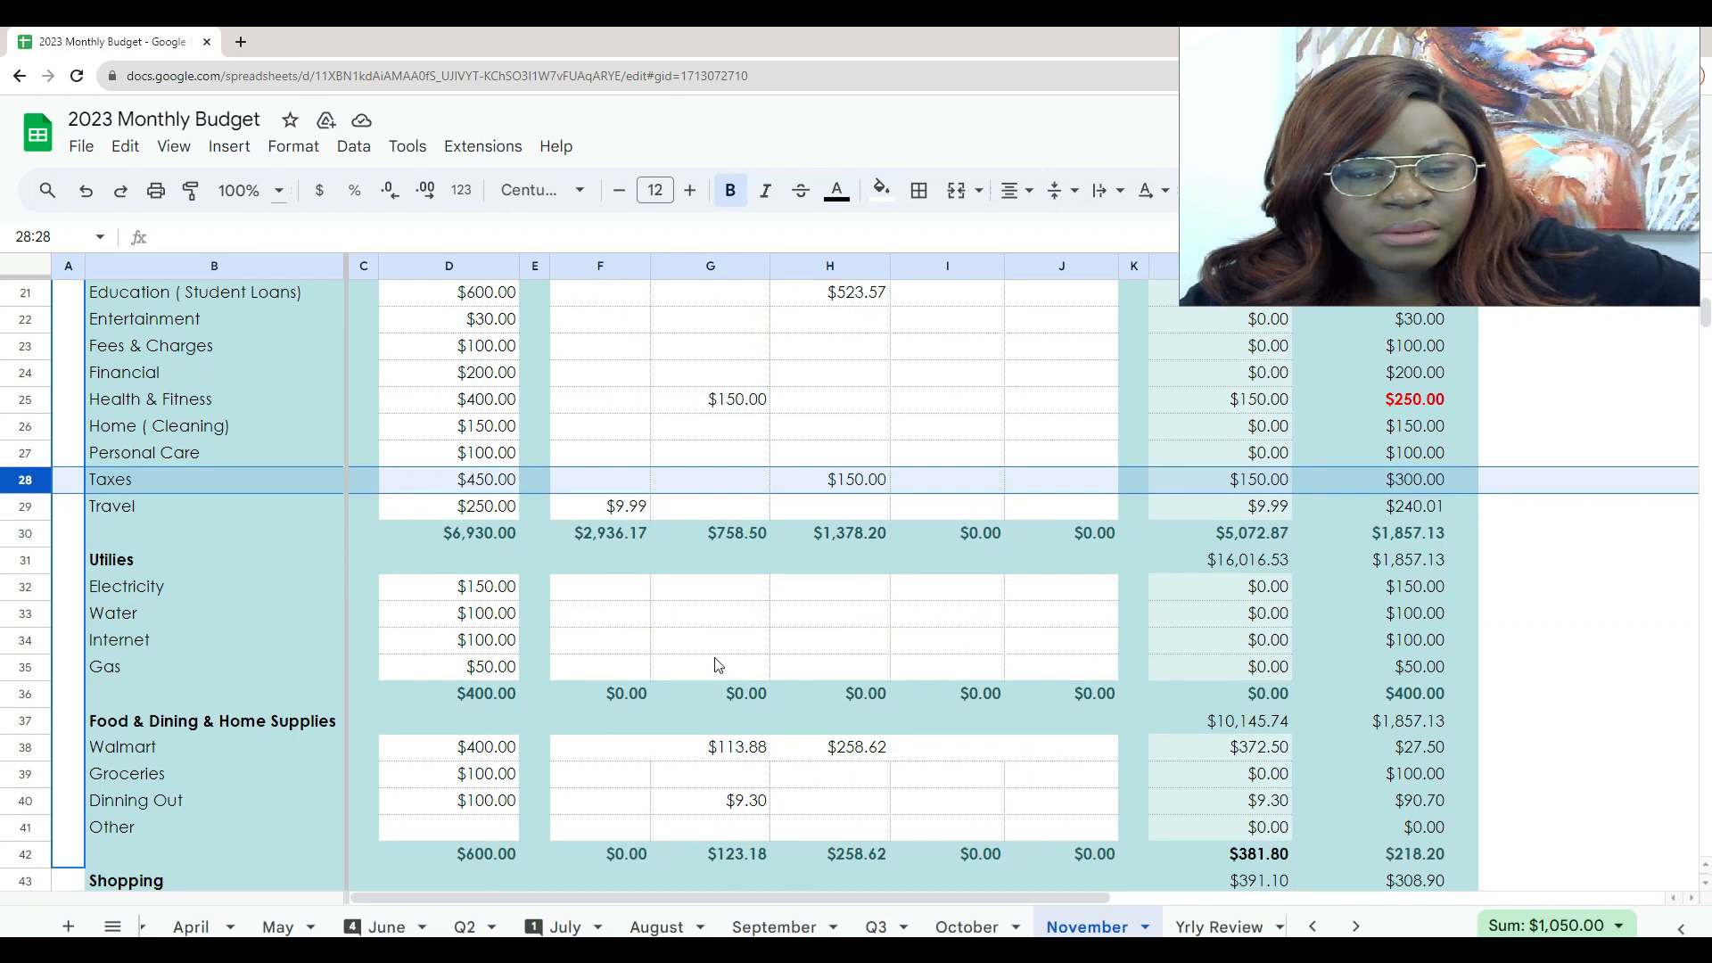
pyautogui.scroll(2, 719, 660)
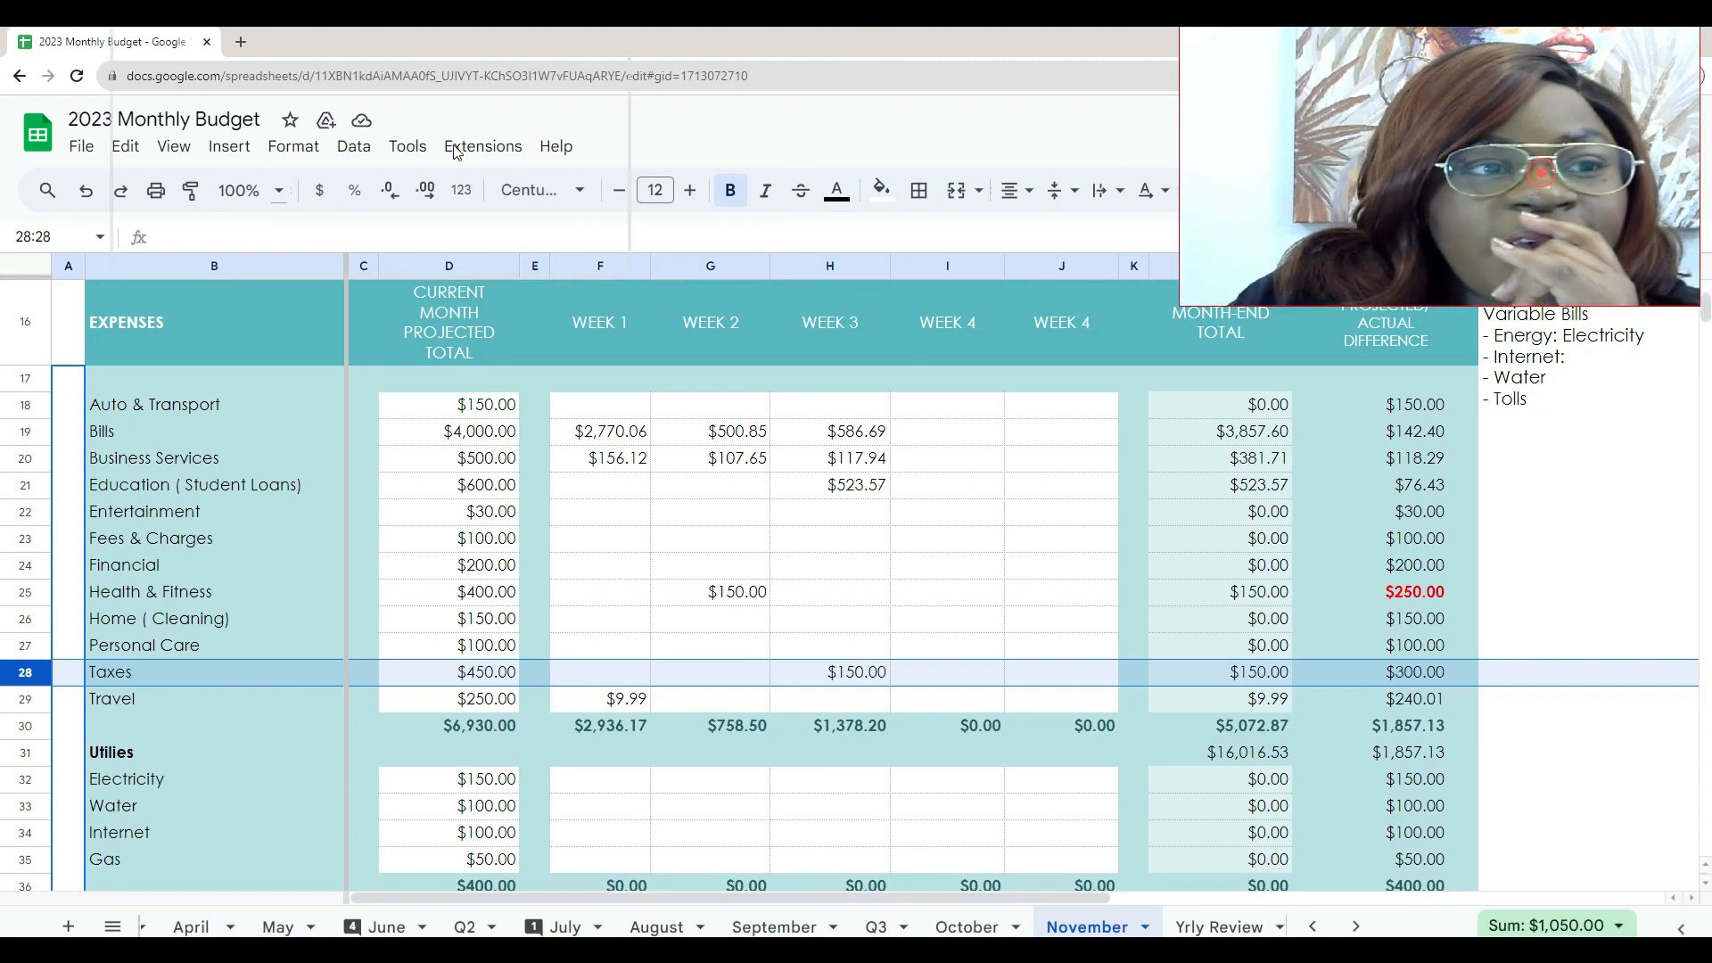
# Return the budget to half-screen beside Mint and check the Bills & Utilities transactions for November 17–23, 2023
pyautogui.moveTo(1546, 181); pyautogui.dragTo(348, 159)
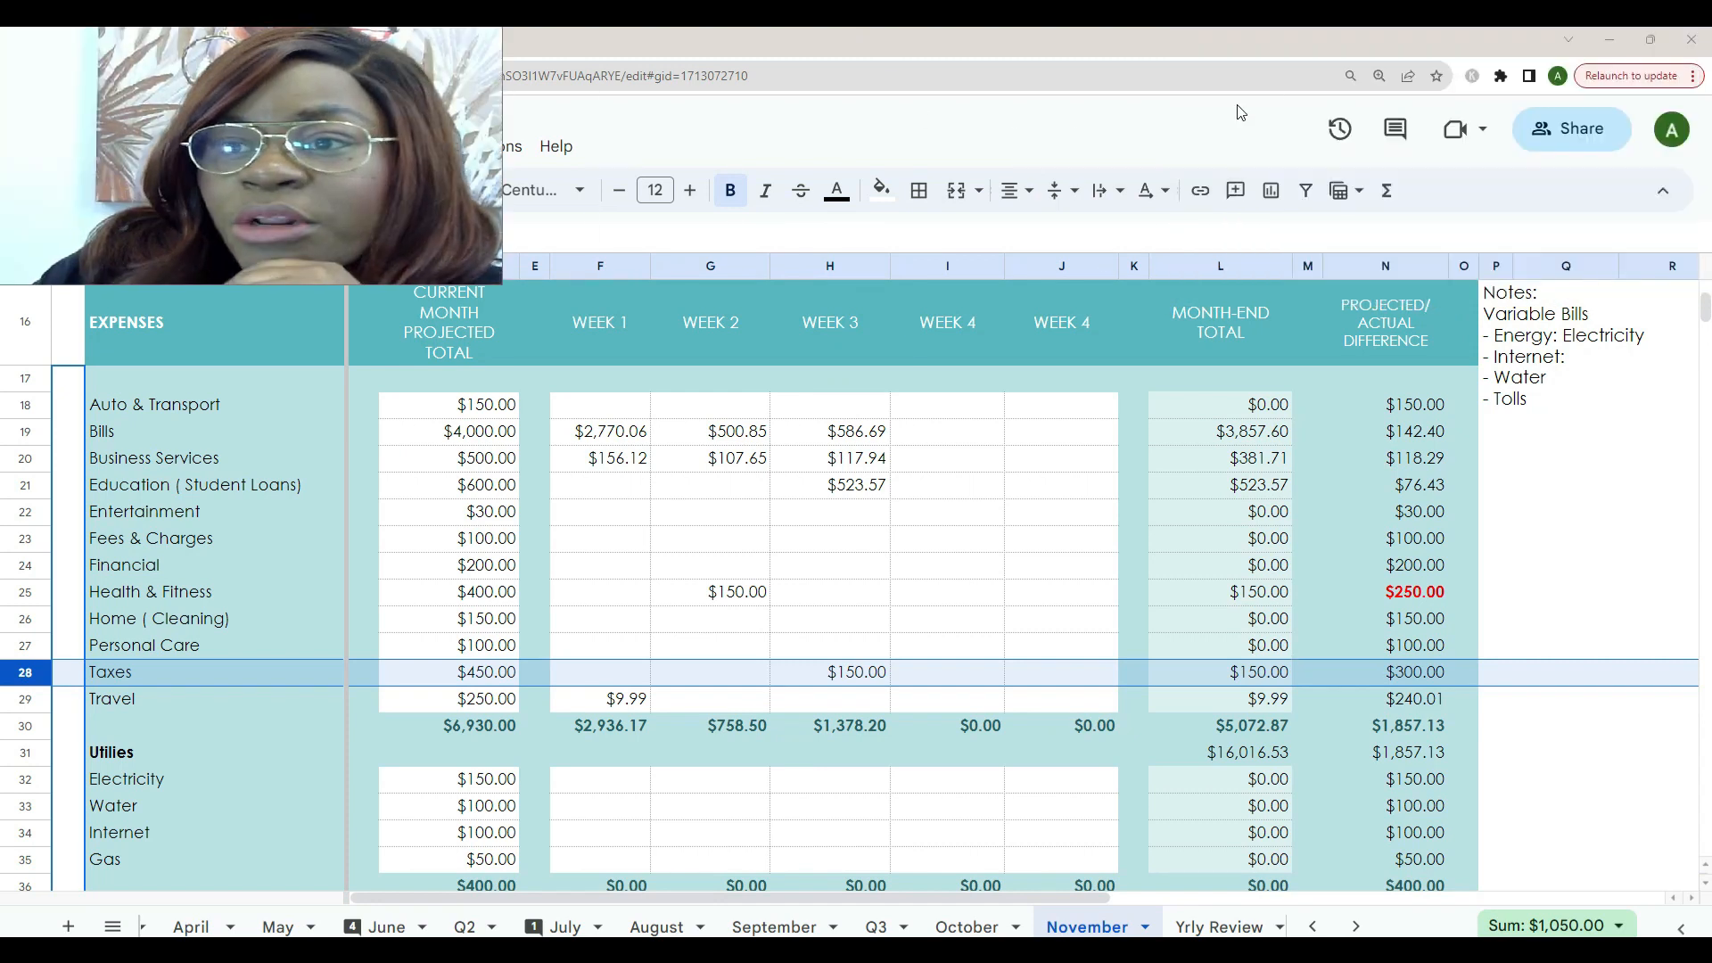
pyautogui.click(1651, 42)
pyautogui.click(1182, 505)
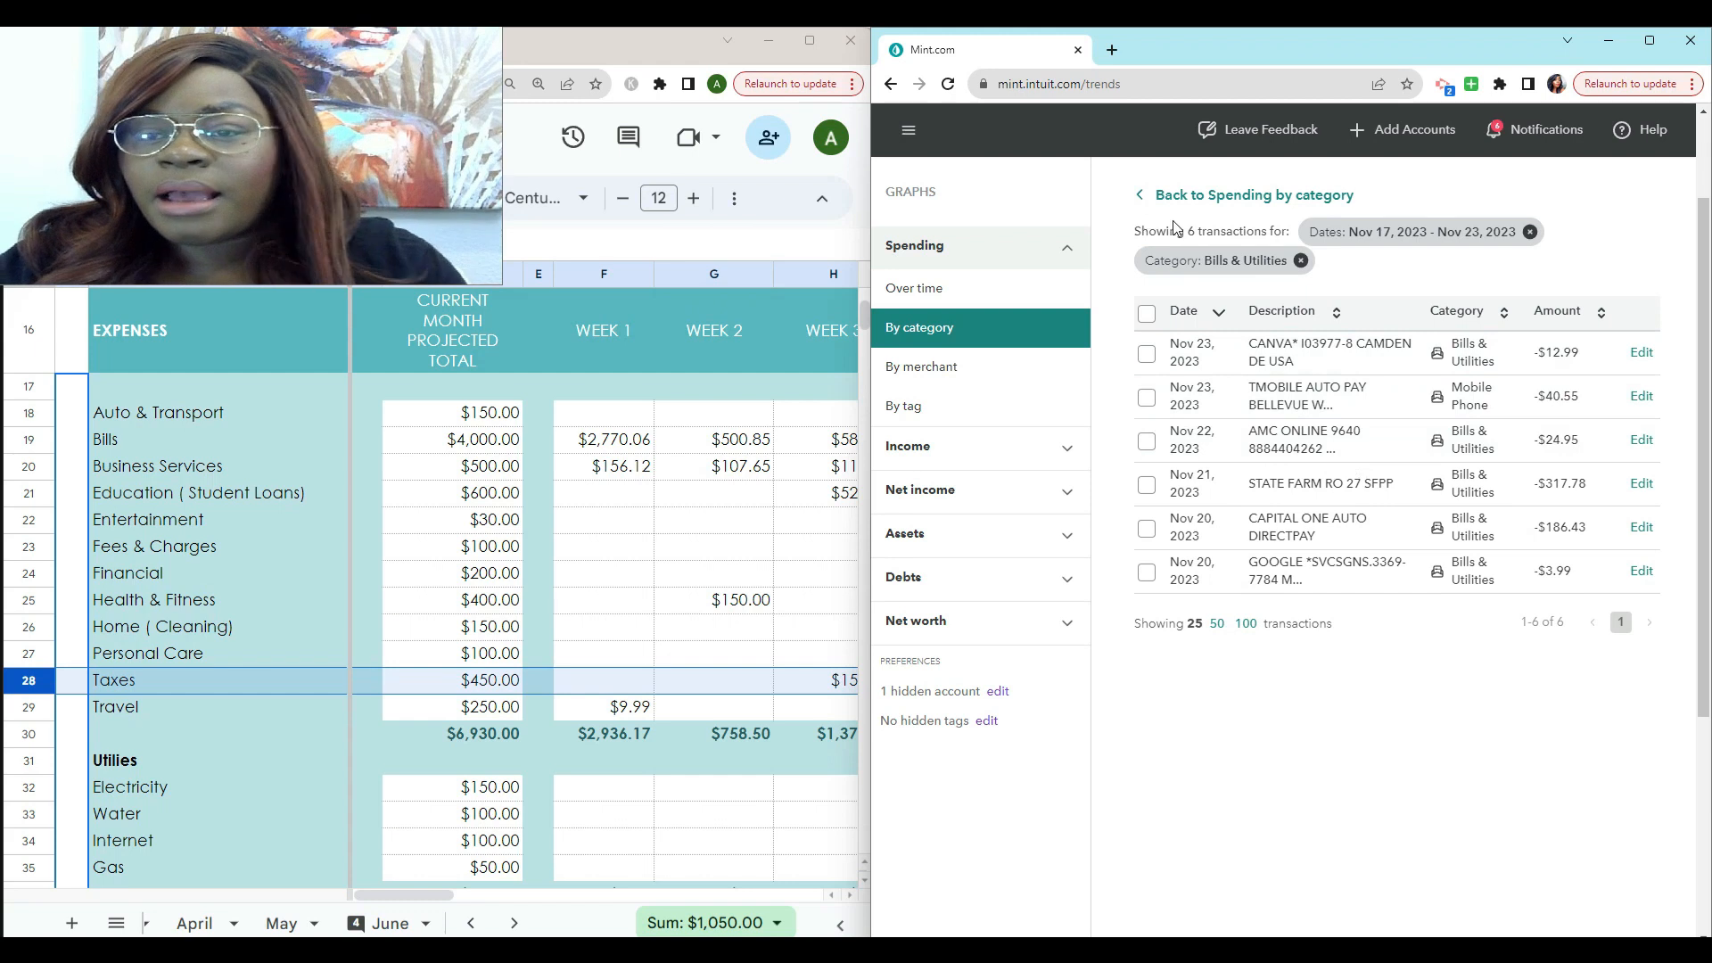
pyautogui.click(1150, 194)
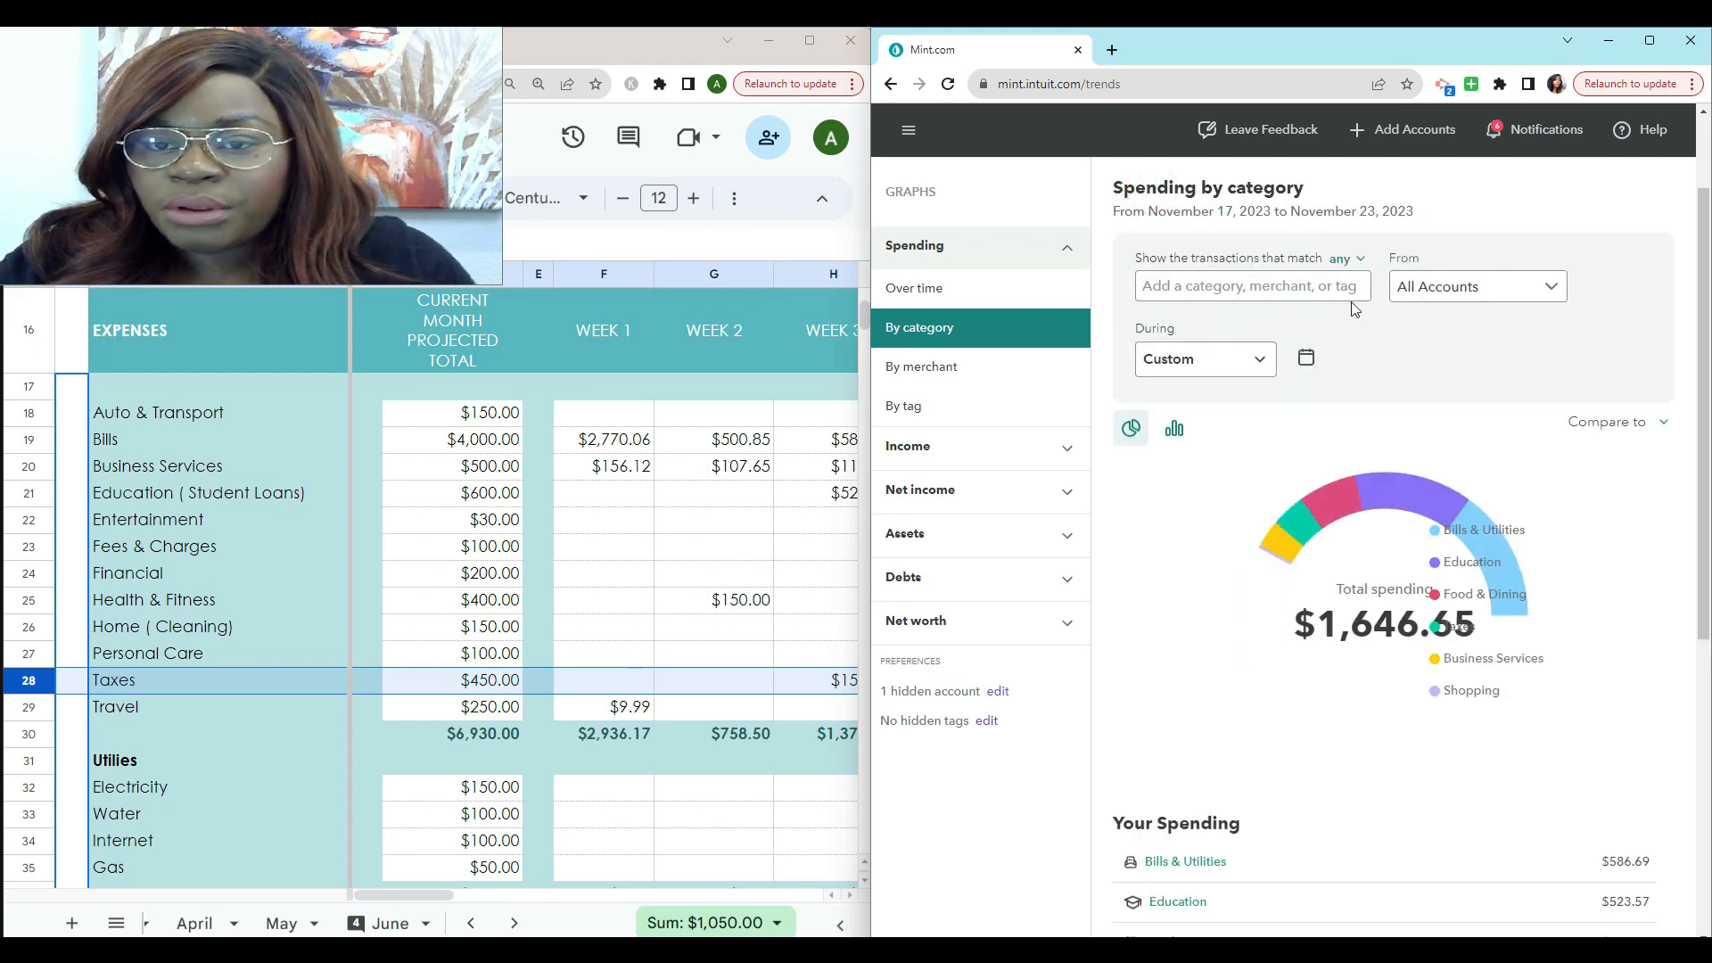
# Set Mint's custom date range to November 10–16, 2023, and open the Bills & Utilities transactions
pyautogui.click(1305, 357)
pyautogui.click(1221, 313)
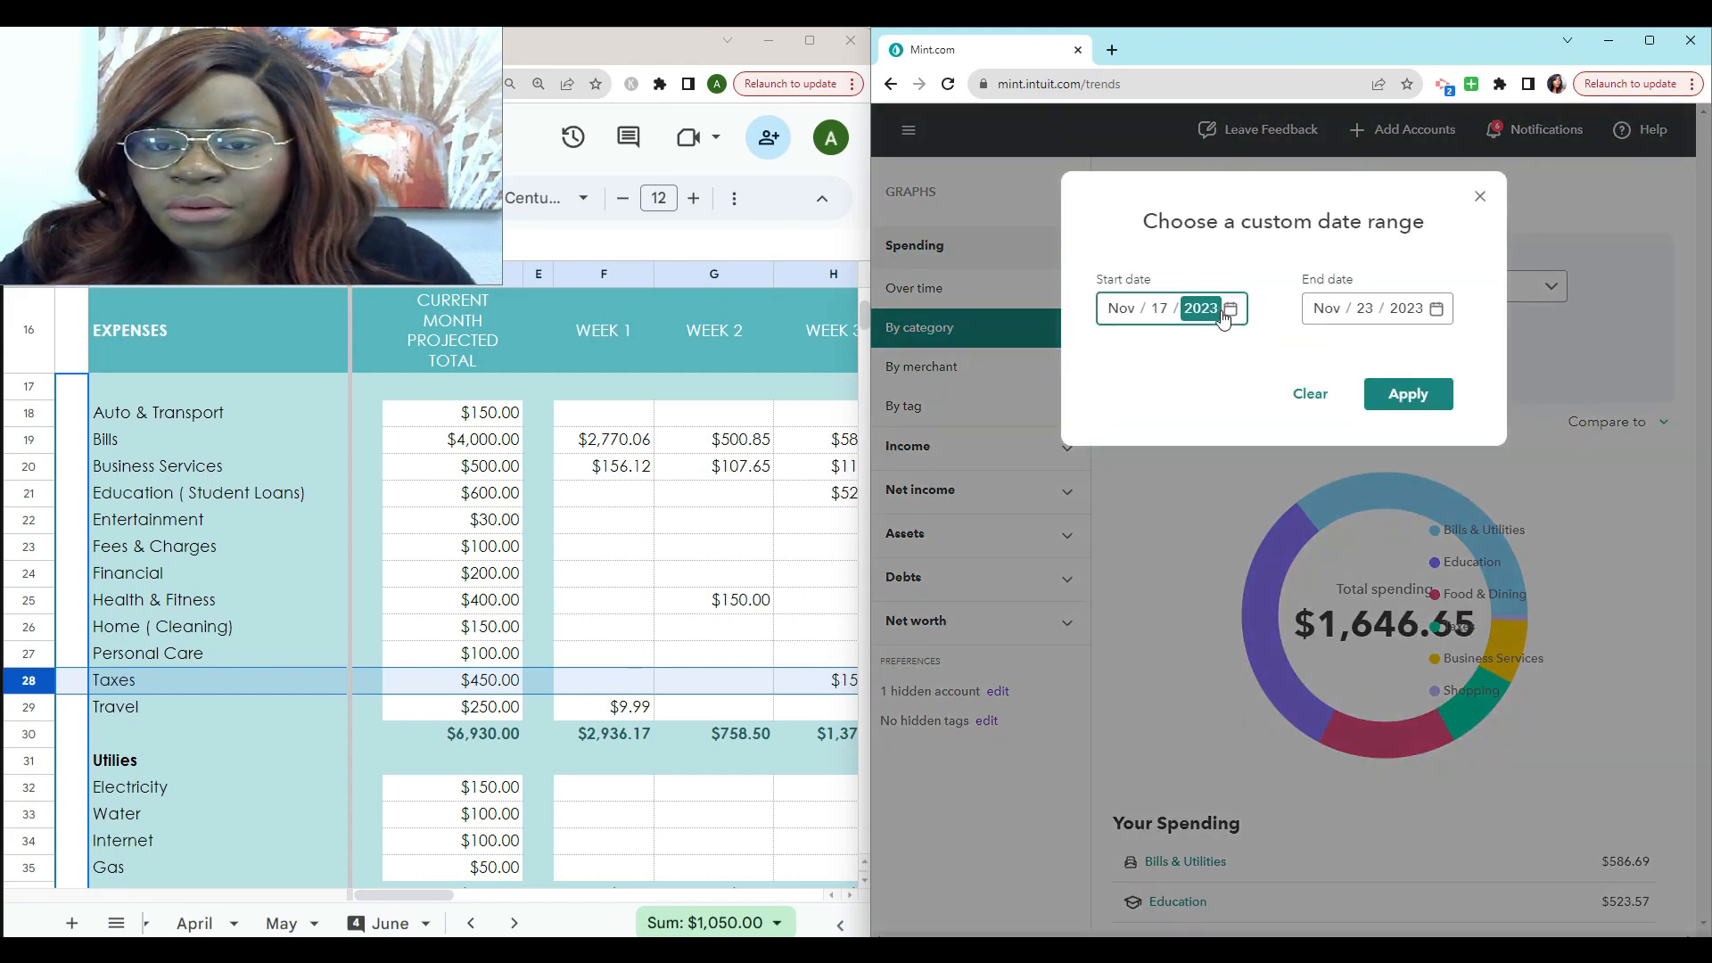
pyautogui.click(1227, 312)
pyautogui.click(1286, 464)
pyautogui.click(1428, 306)
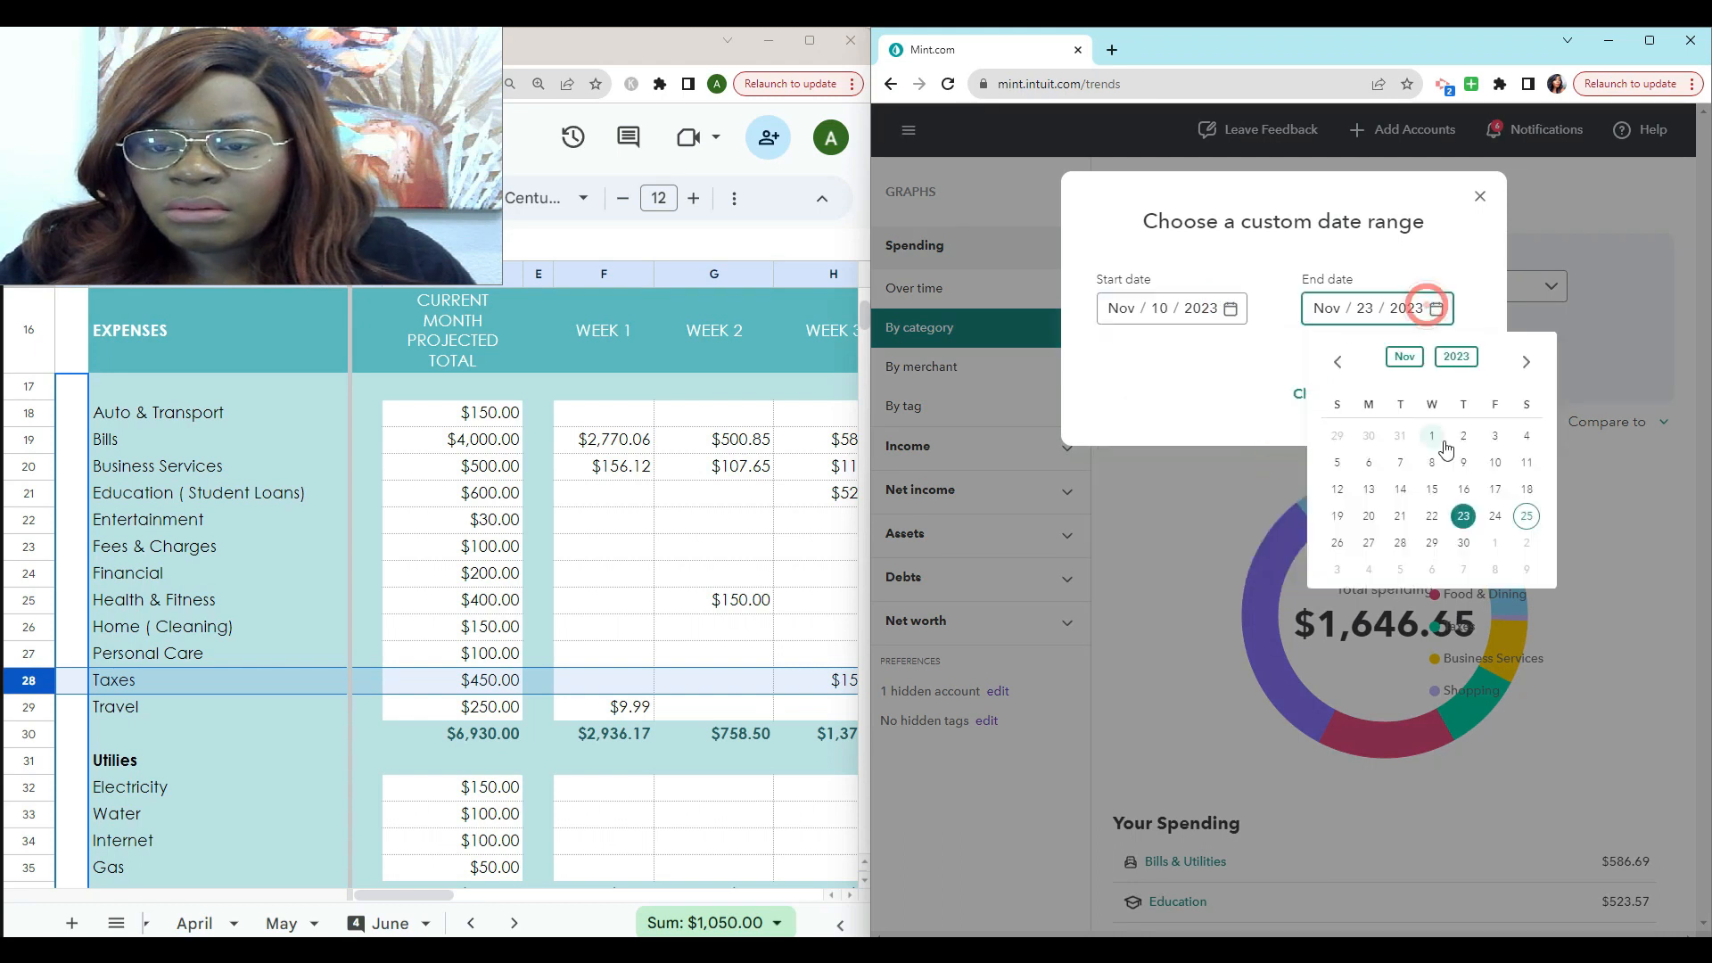
pyautogui.click(1467, 495)
pyautogui.click(1407, 390)
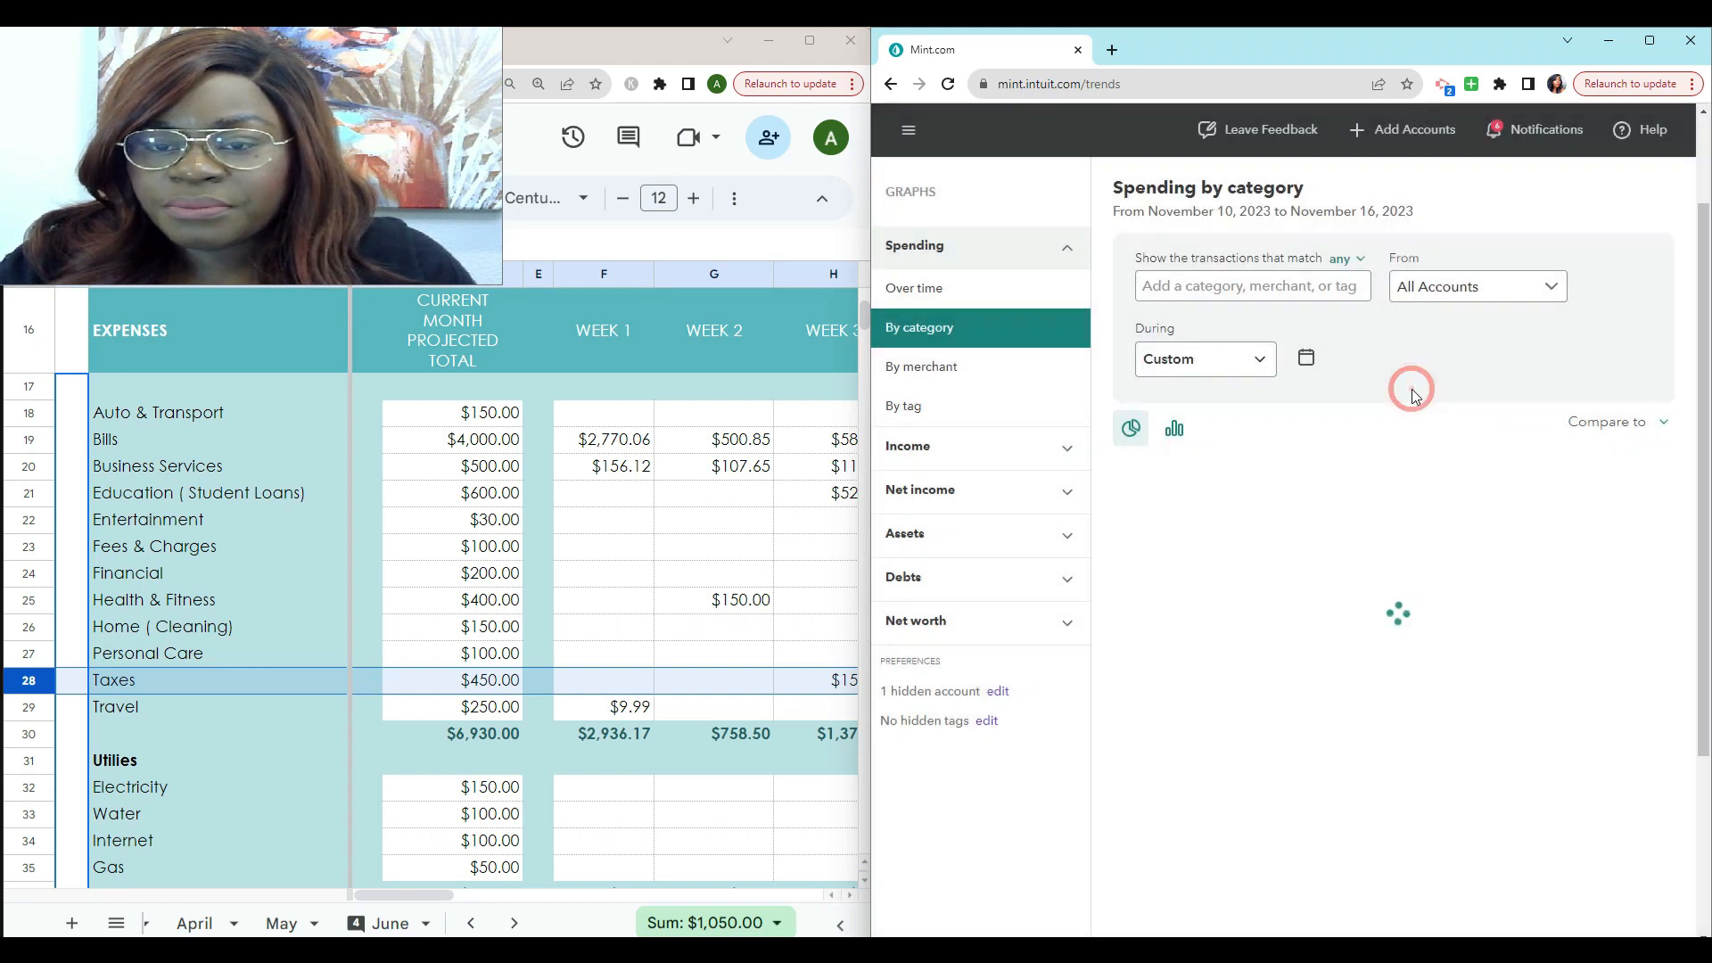
pyautogui.scroll(-5, 1266, 434)
pyautogui.click(1195, 397)
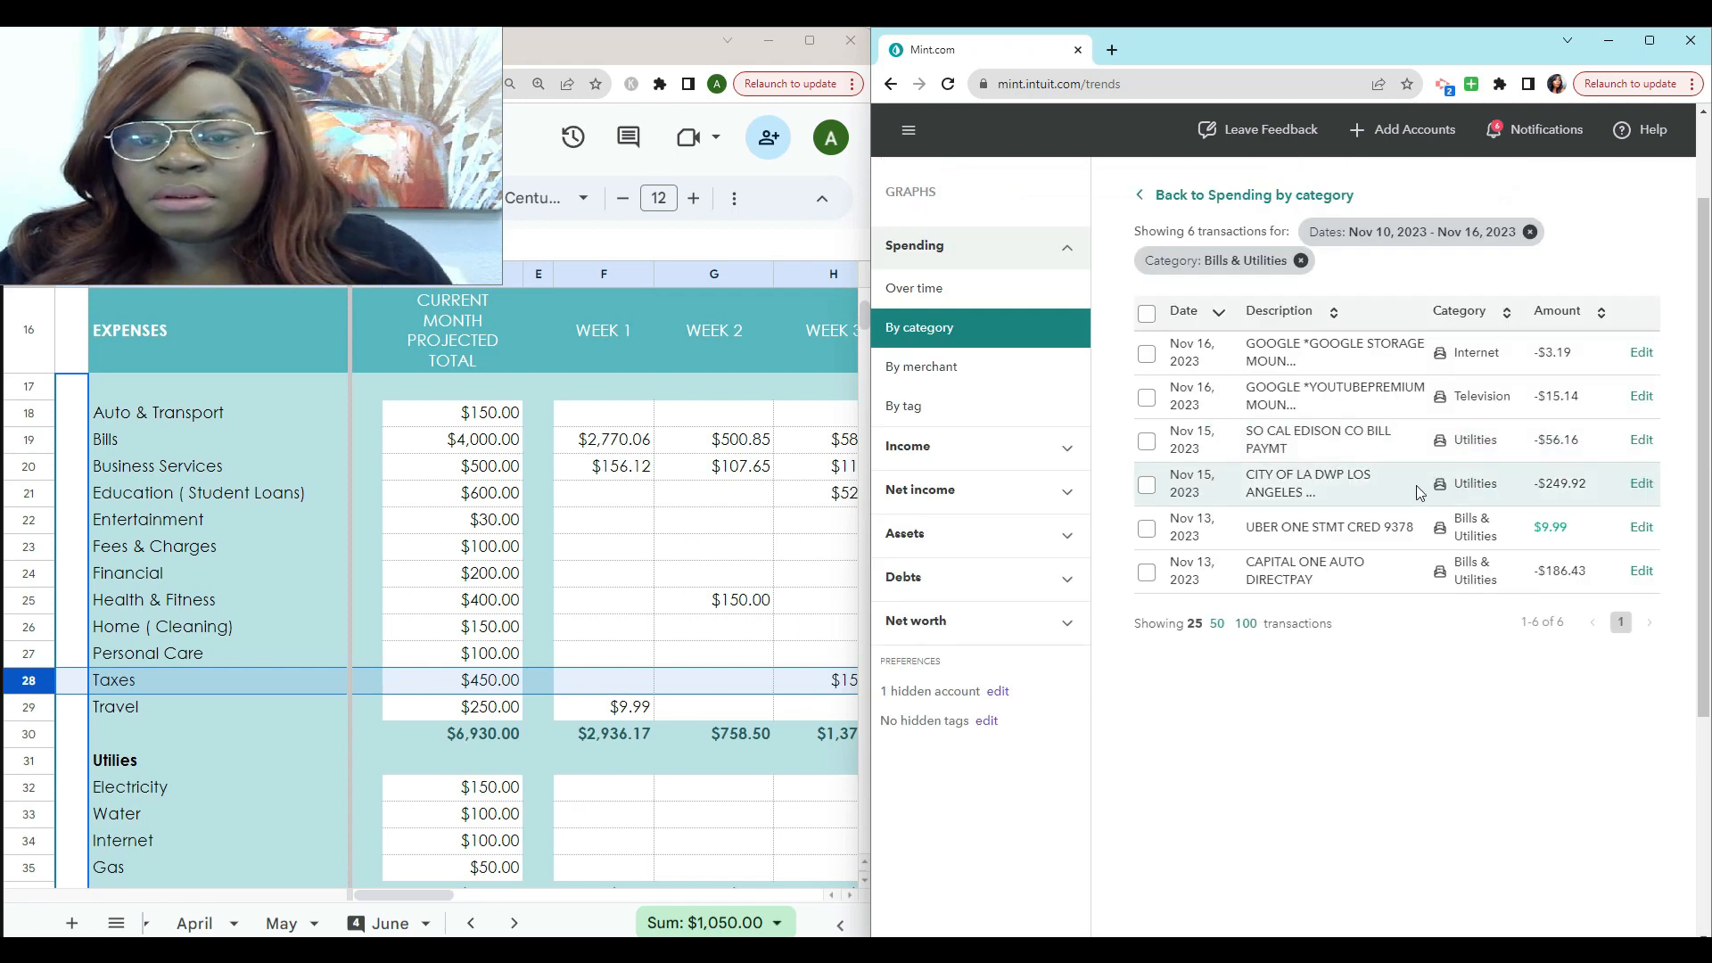
# Enter =56.16+249.92 for Electricity in the Week 2 column, summing the SO CAL EDISON and CITY OF LA DWP payments
pyautogui.click(695, 785)
pyautogui.scroll(-1, 778, 756)
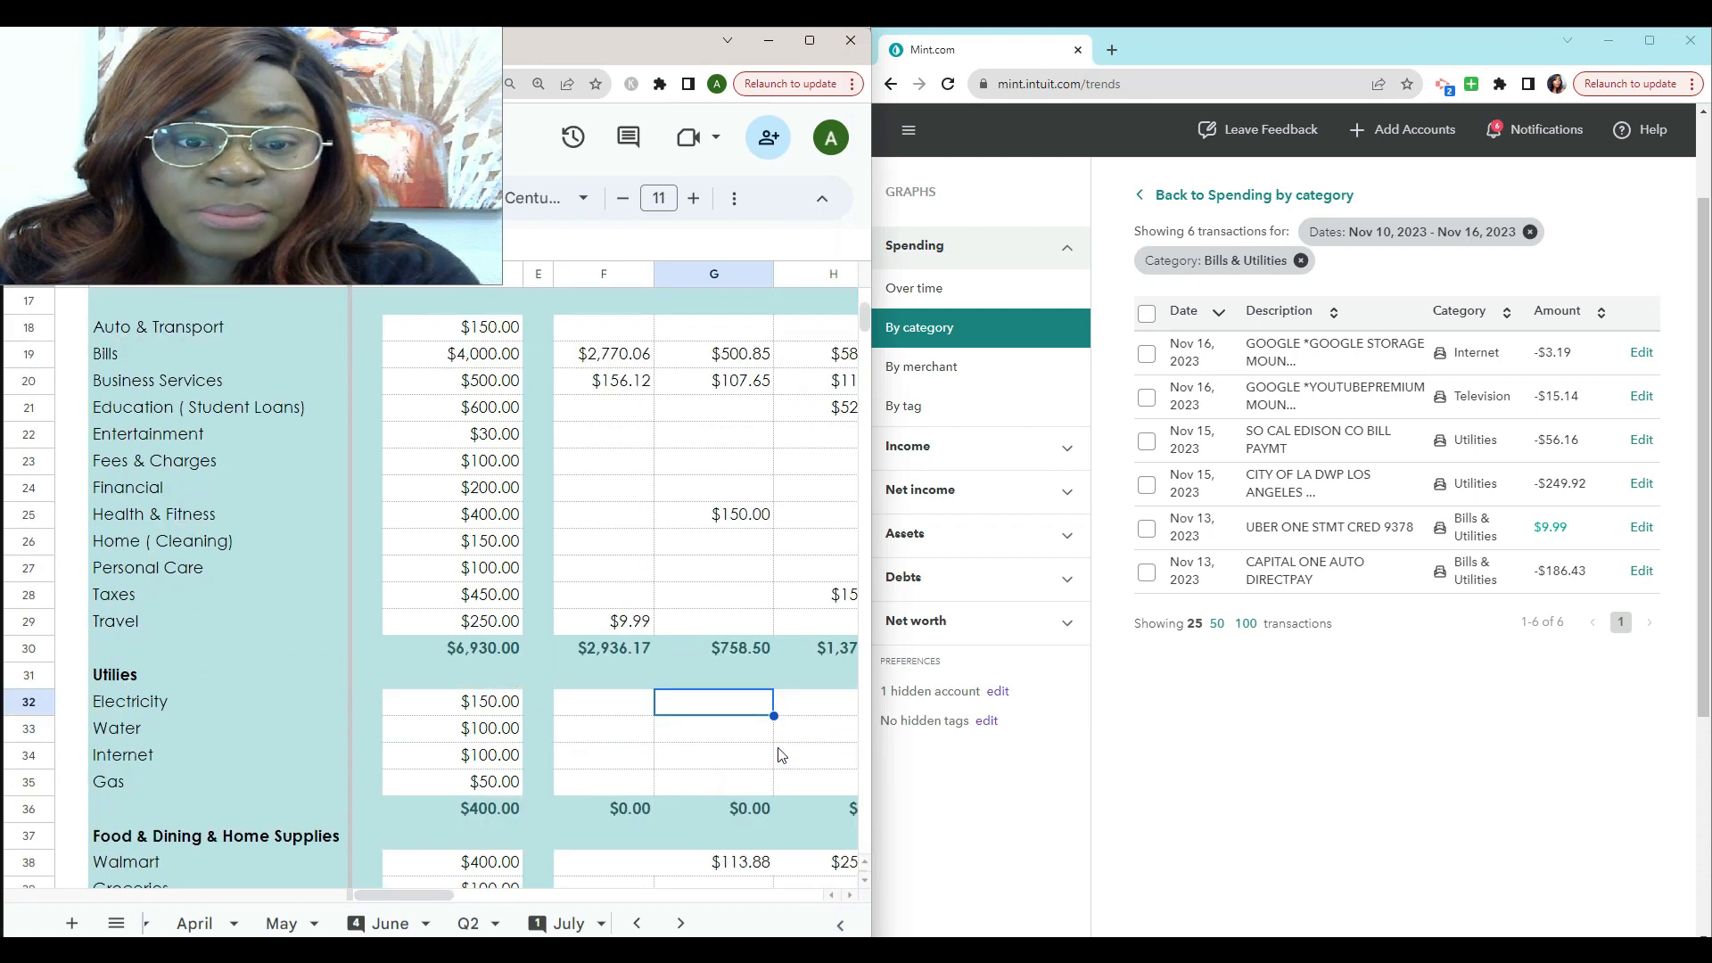
pyautogui.scroll(-1, 781, 755)
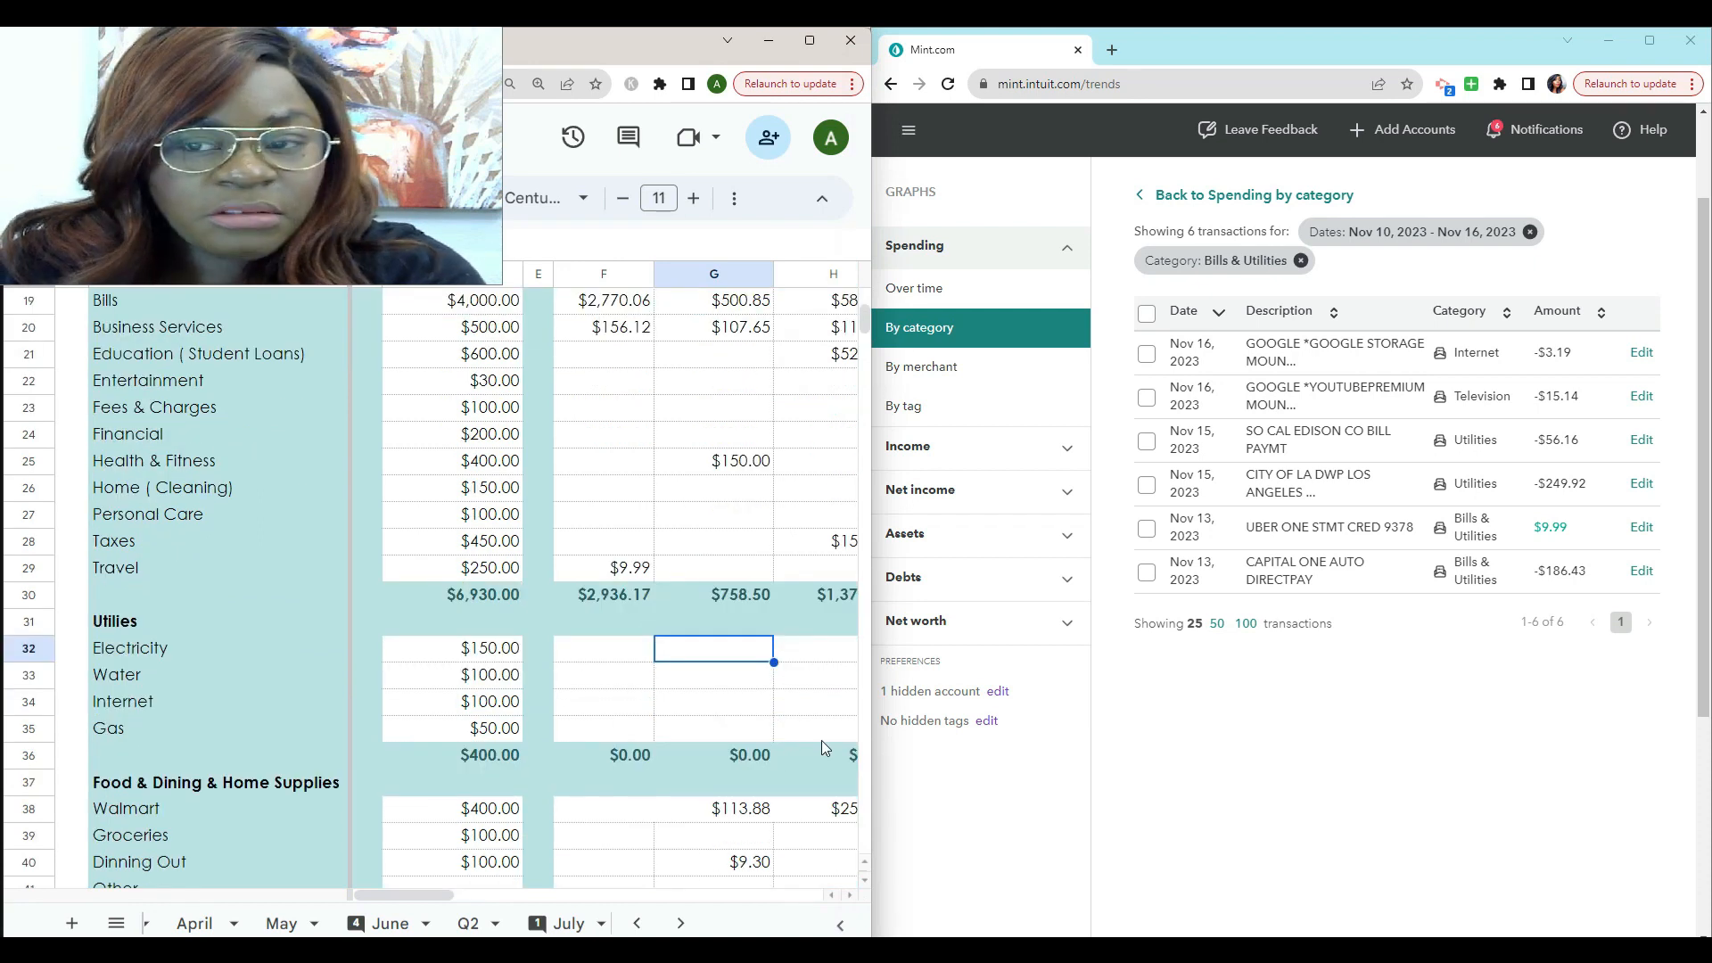
pyautogui.write('=5616')
pyautogui.press('BackSpace')
pyautogui.press('BackSpace')
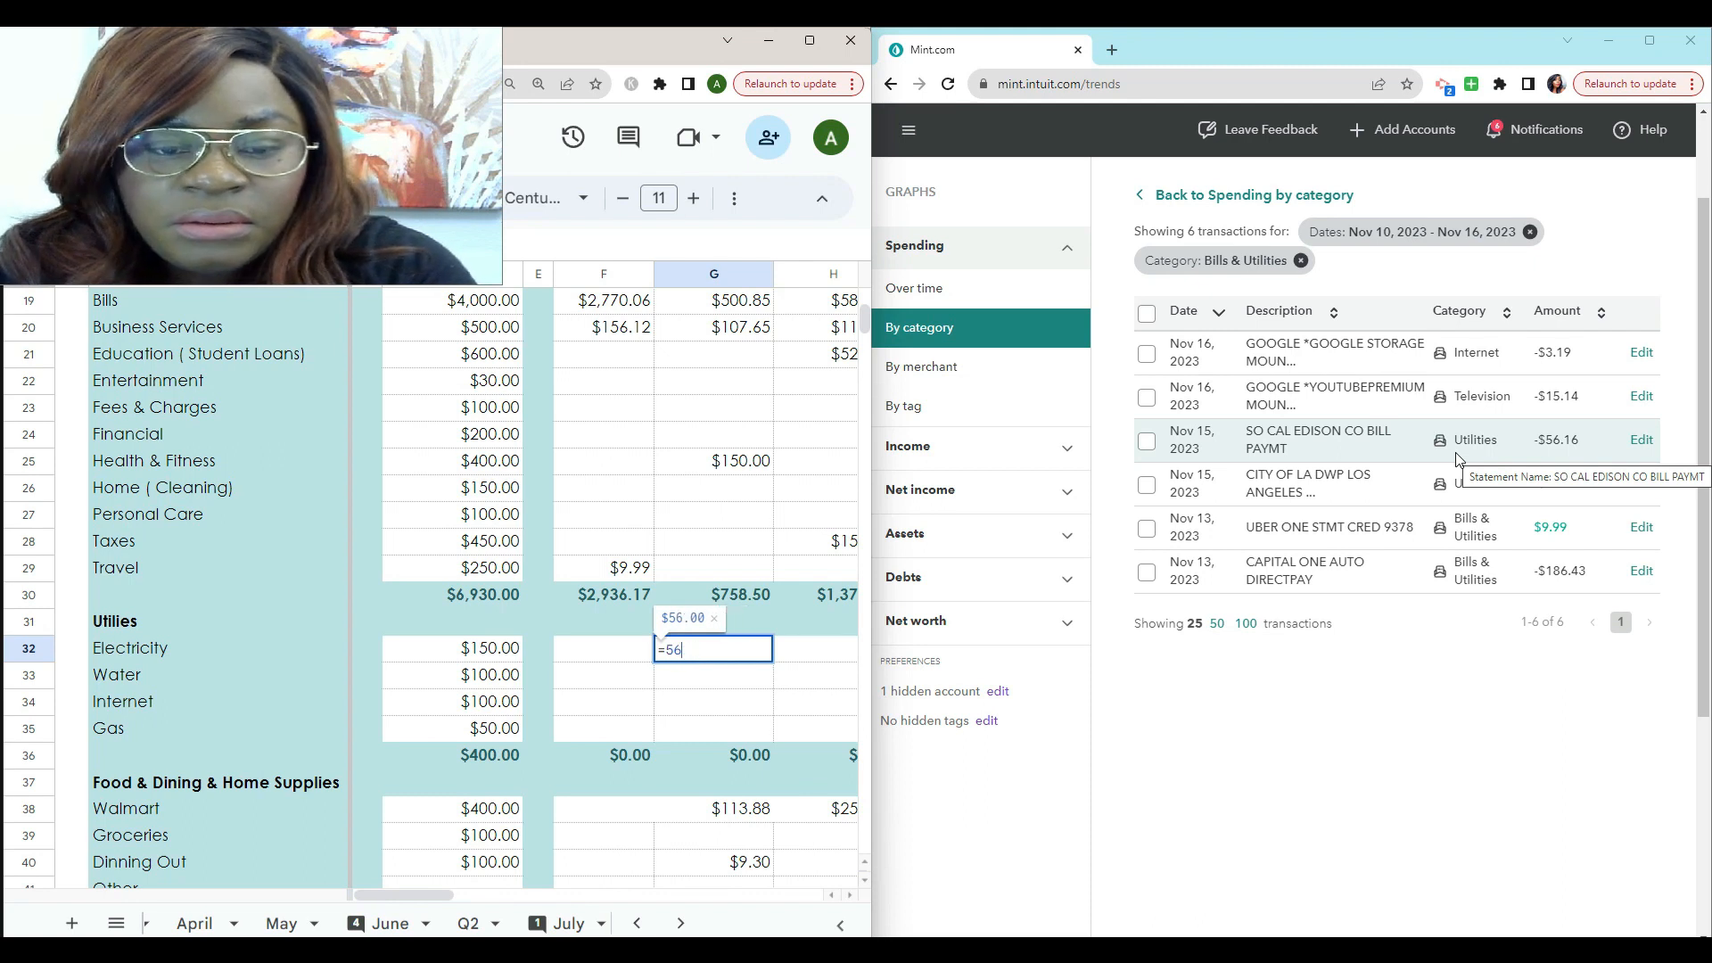
pyautogui.write('.16+')
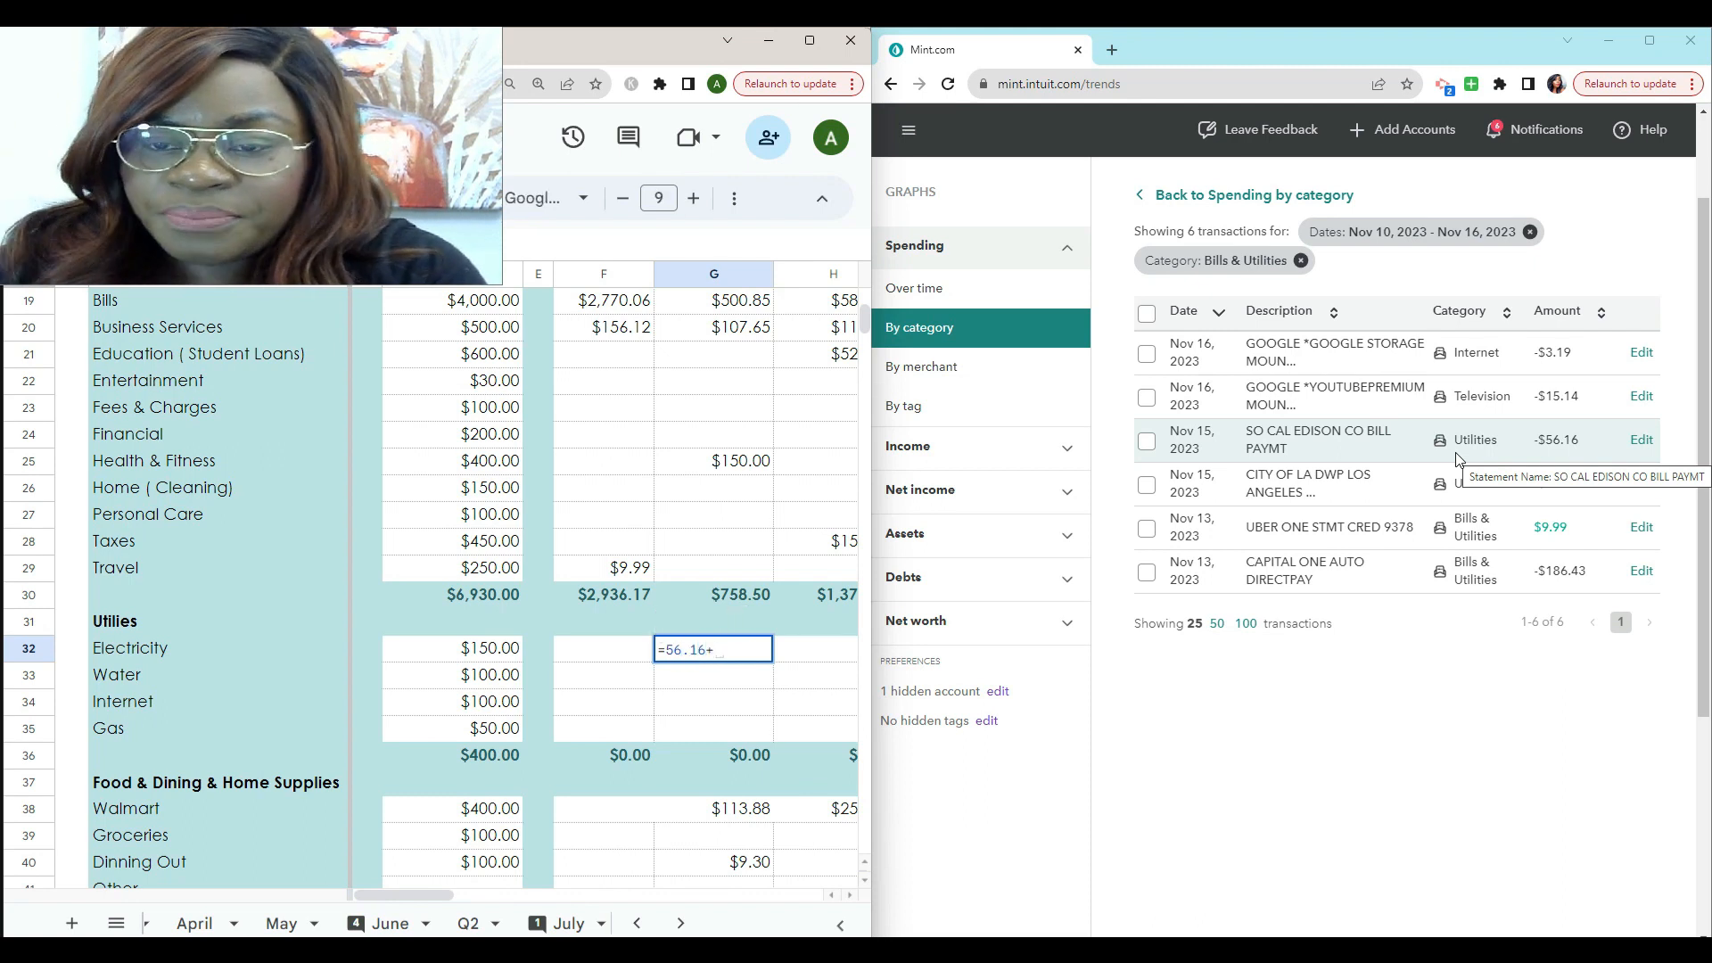
pyautogui.write('249.92')
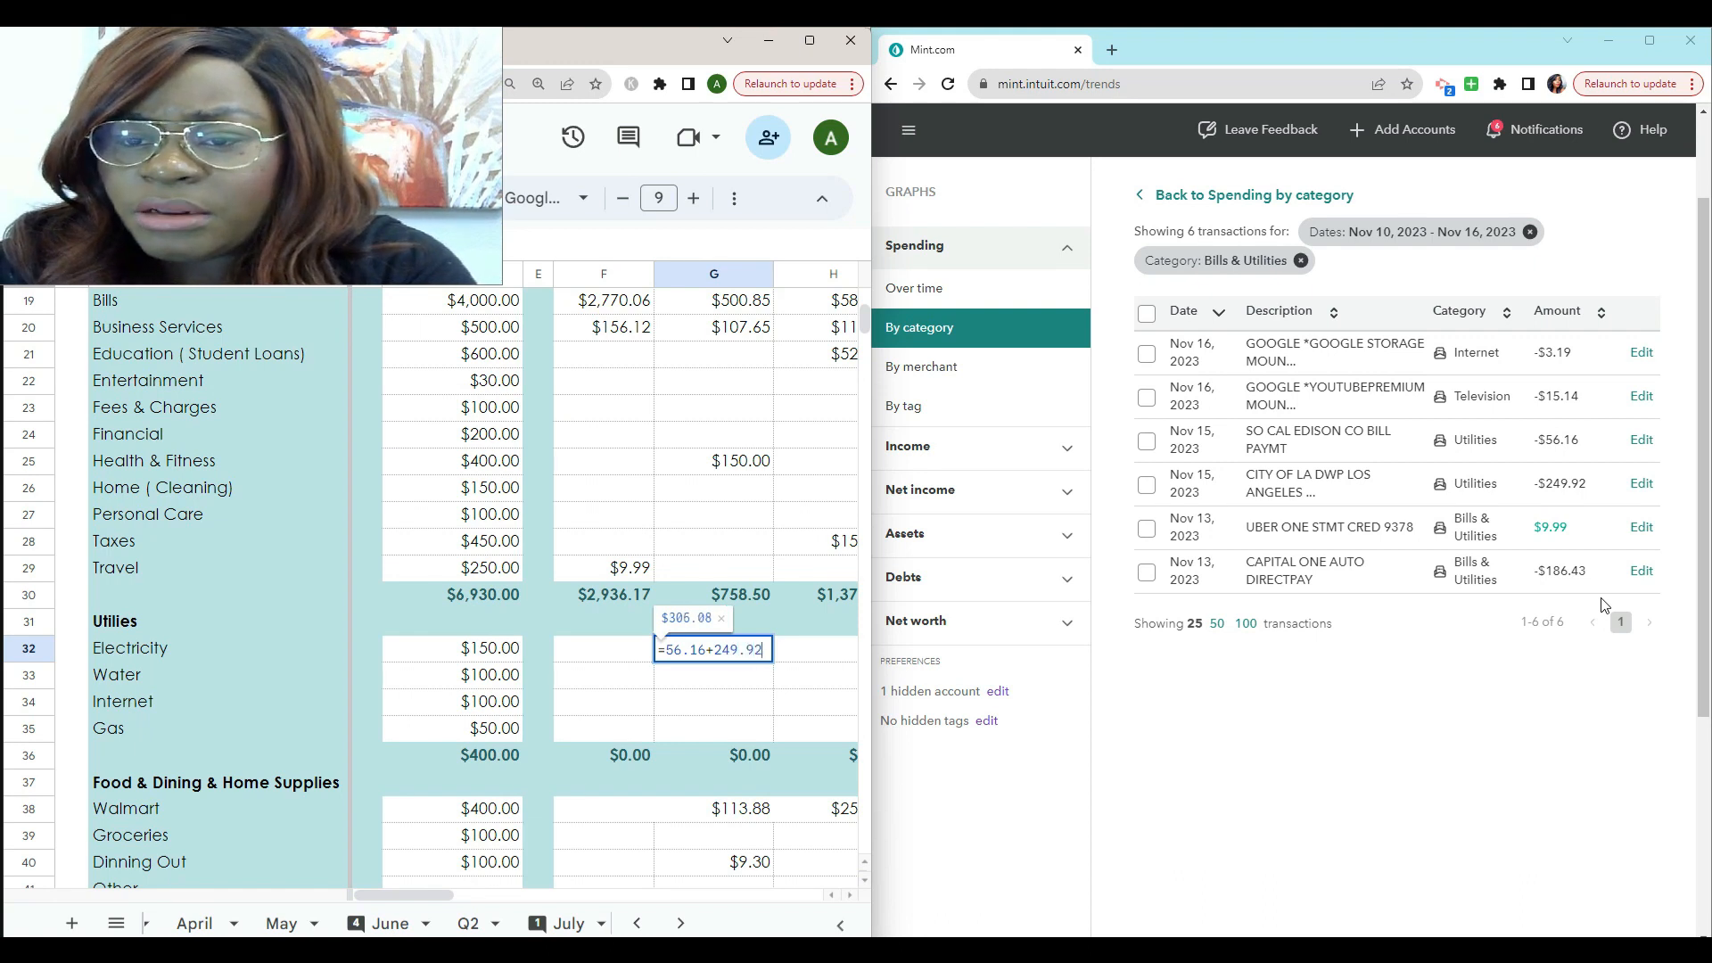
pyautogui.press('Return')
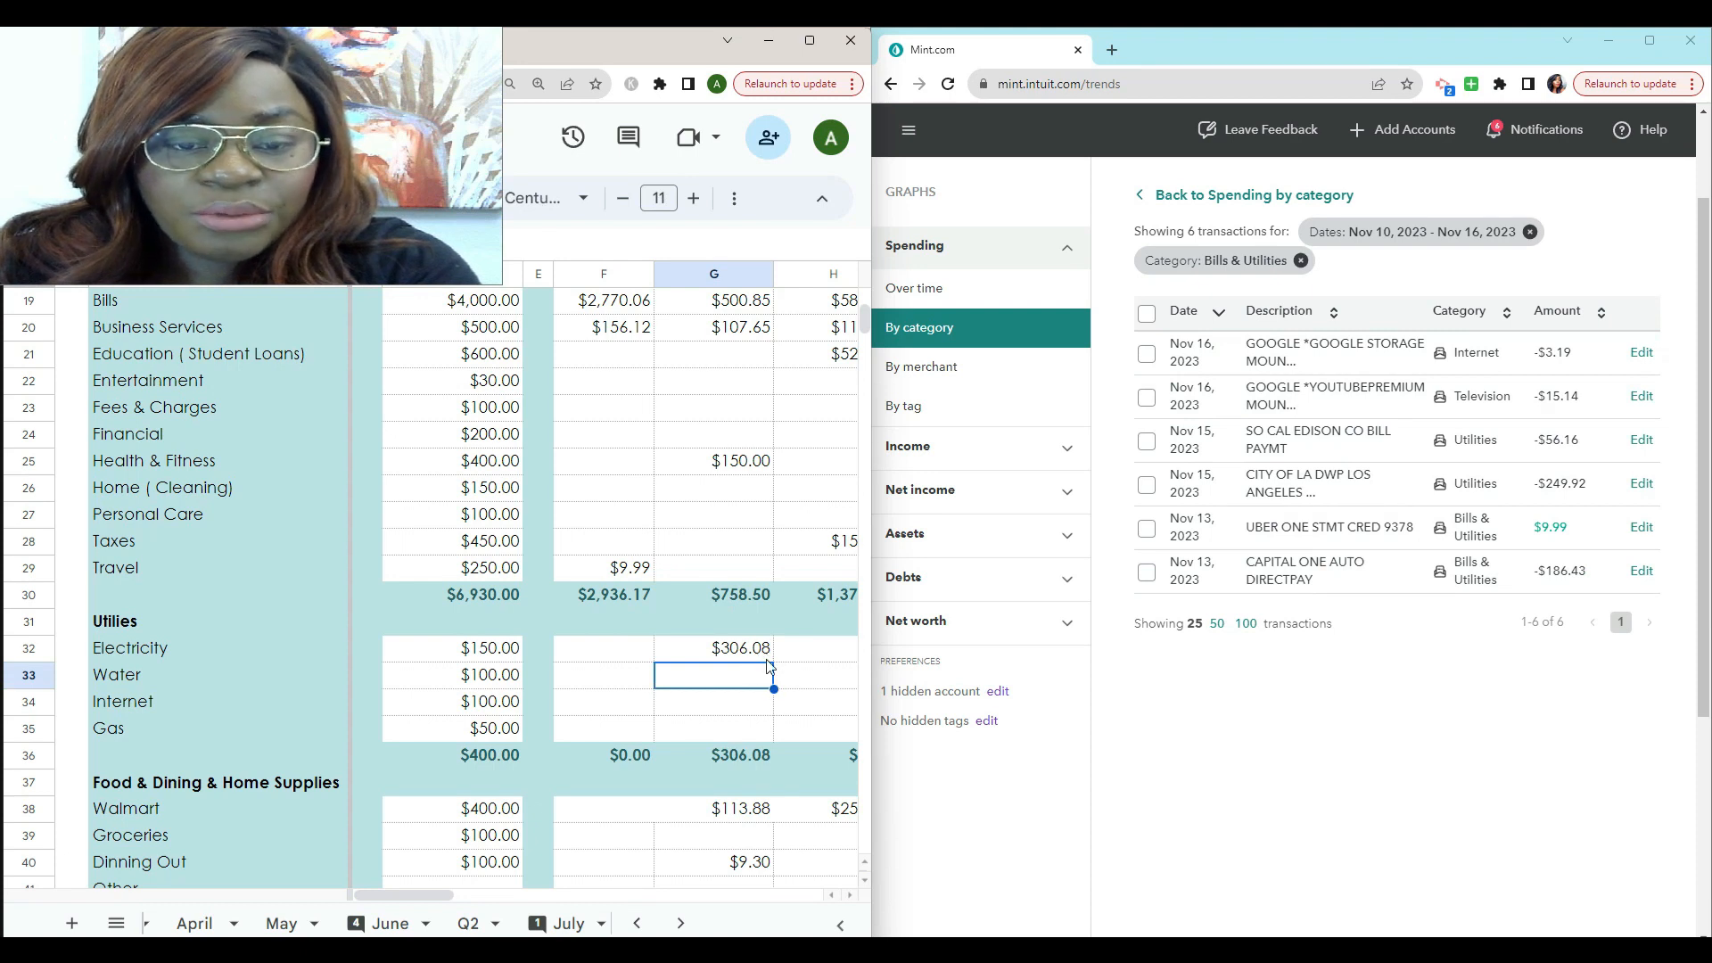
pyautogui.scroll(3, 768, 662)
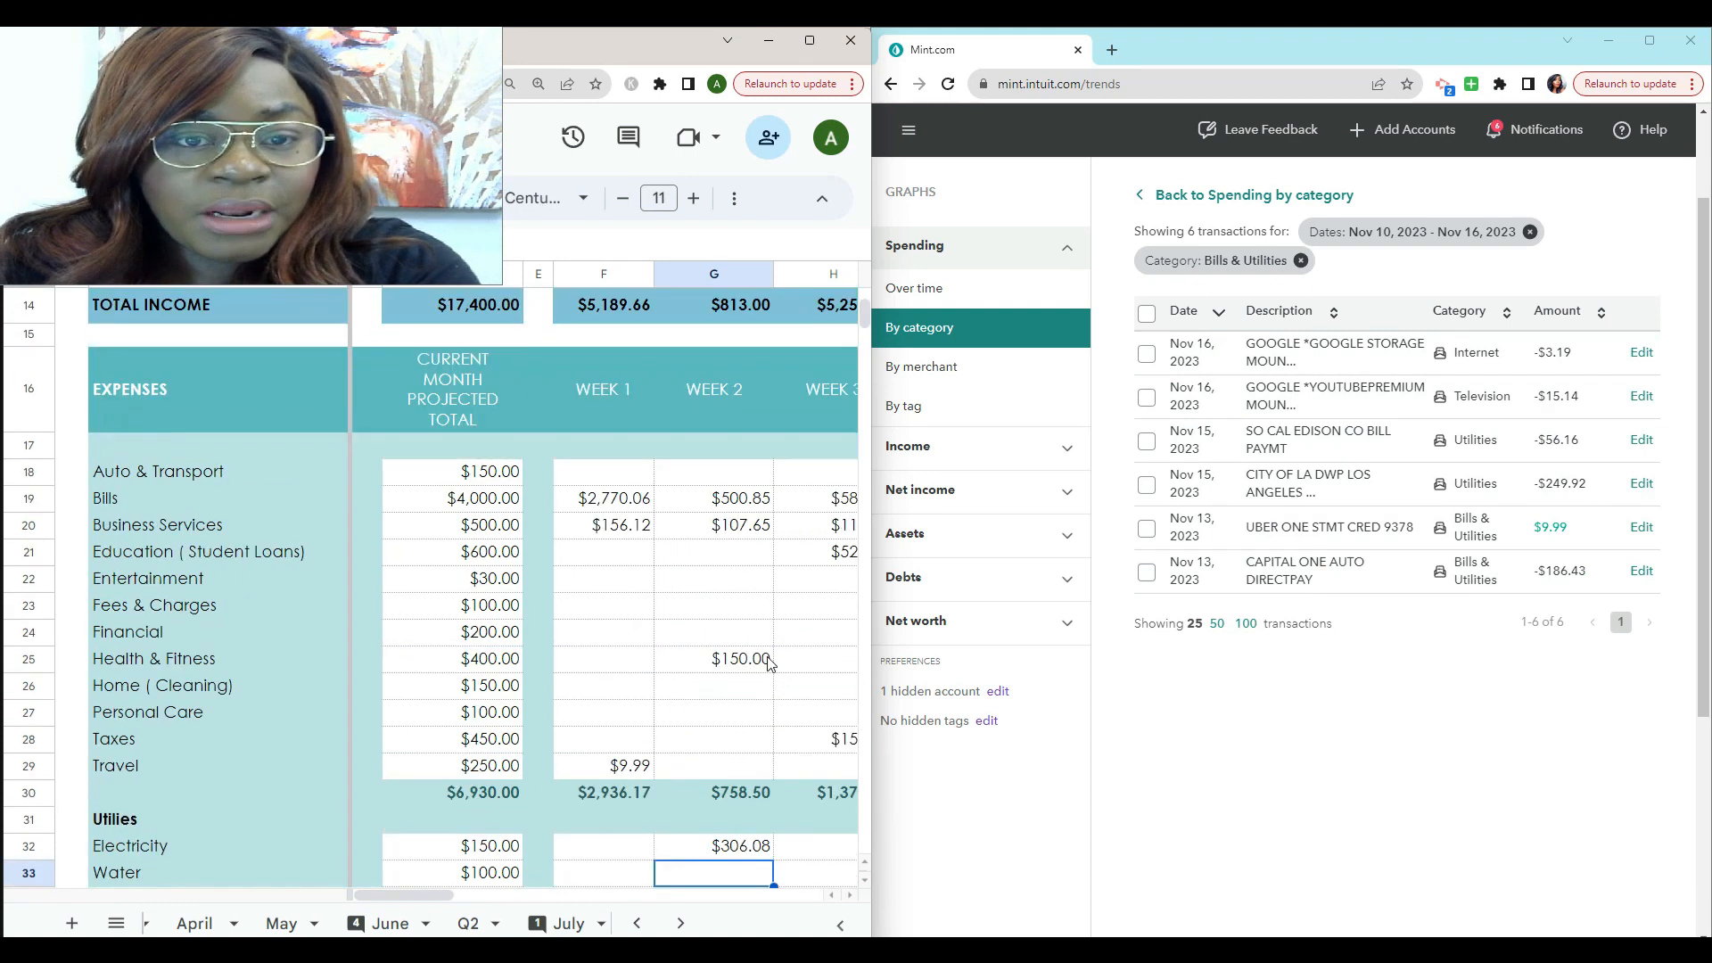
# Change the Week 2 Bills entry to =500.85-G32, subtracting the Electricity amount already recorded under Utilities
pyautogui.doubleClick(760, 491)
pyautogui.click(708, 499)
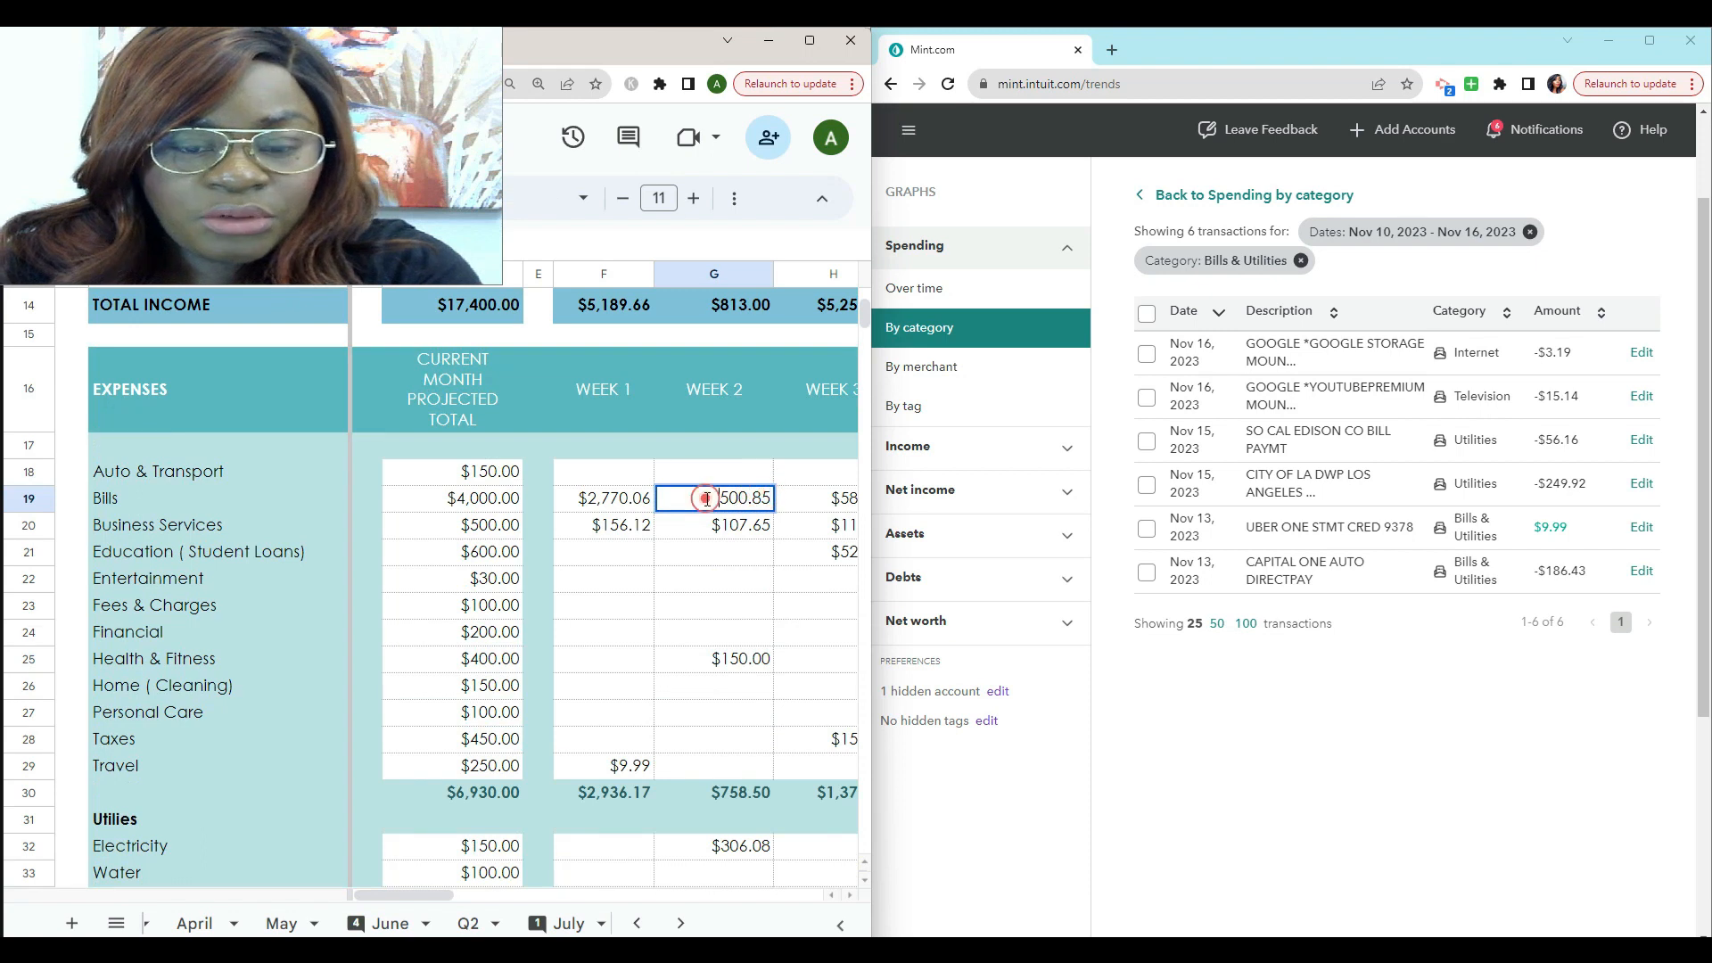
pyautogui.write('=')
pyautogui.click(729, 499)
pyautogui.write('-')
pyautogui.scroll(-1, 735, 653)
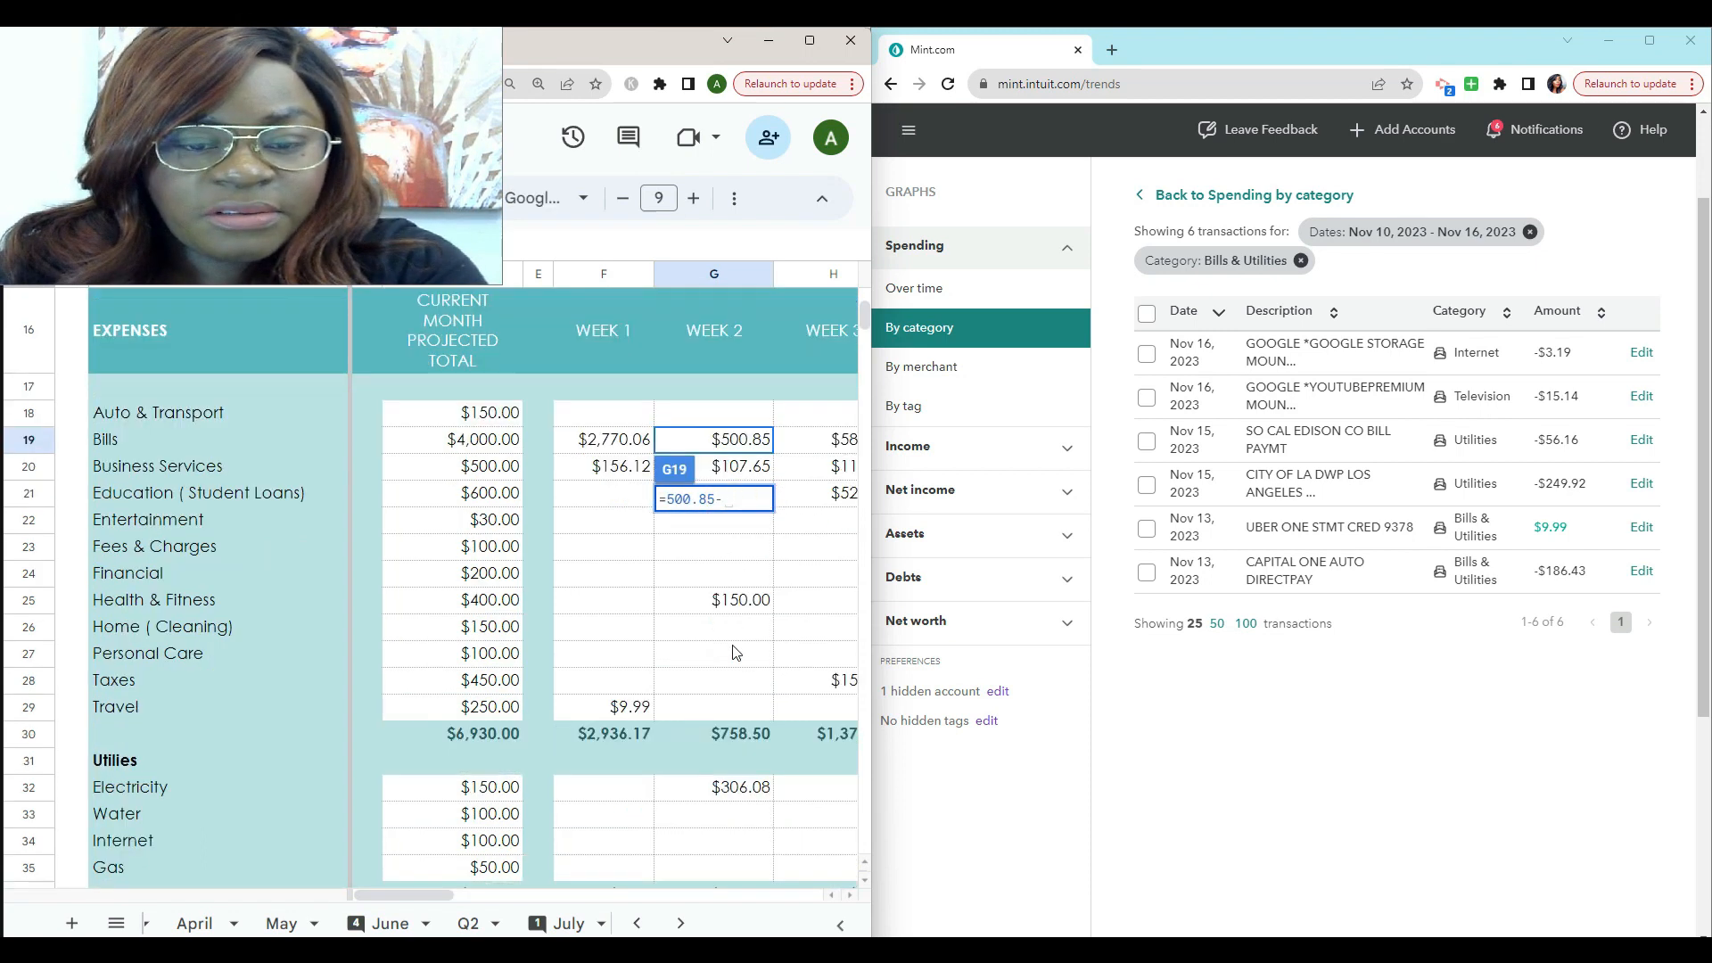
pyautogui.scroll(-2, 736, 653)
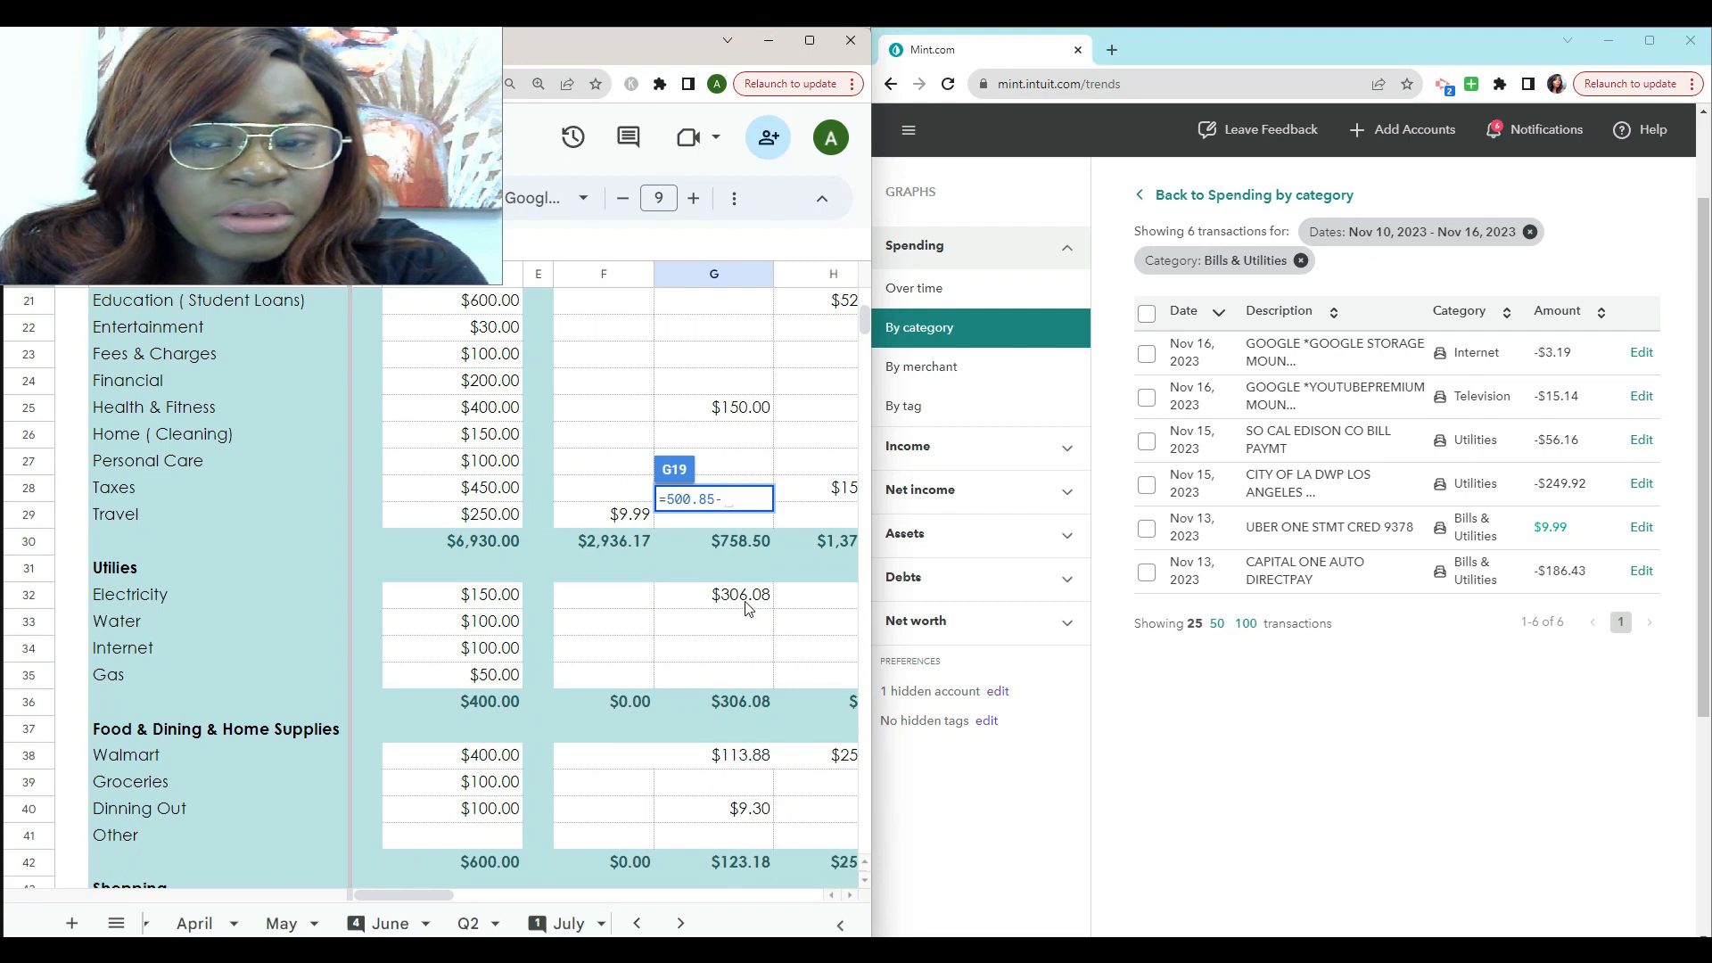
pyautogui.click(747, 606)
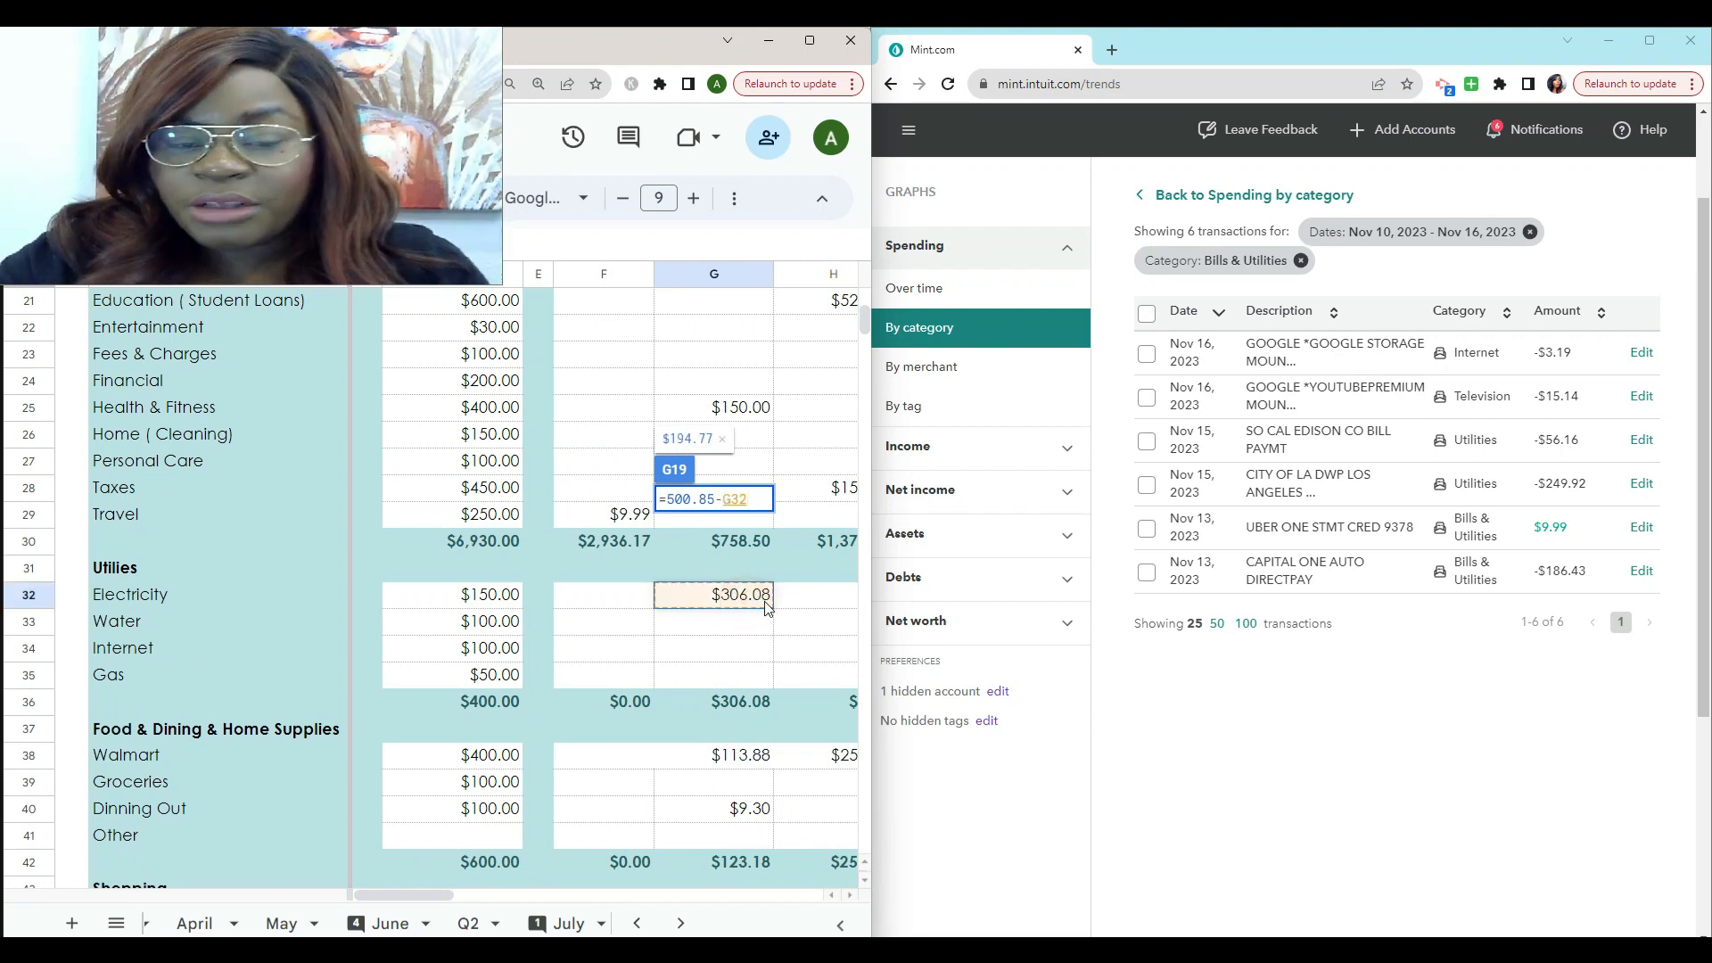
pyautogui.press('Return')
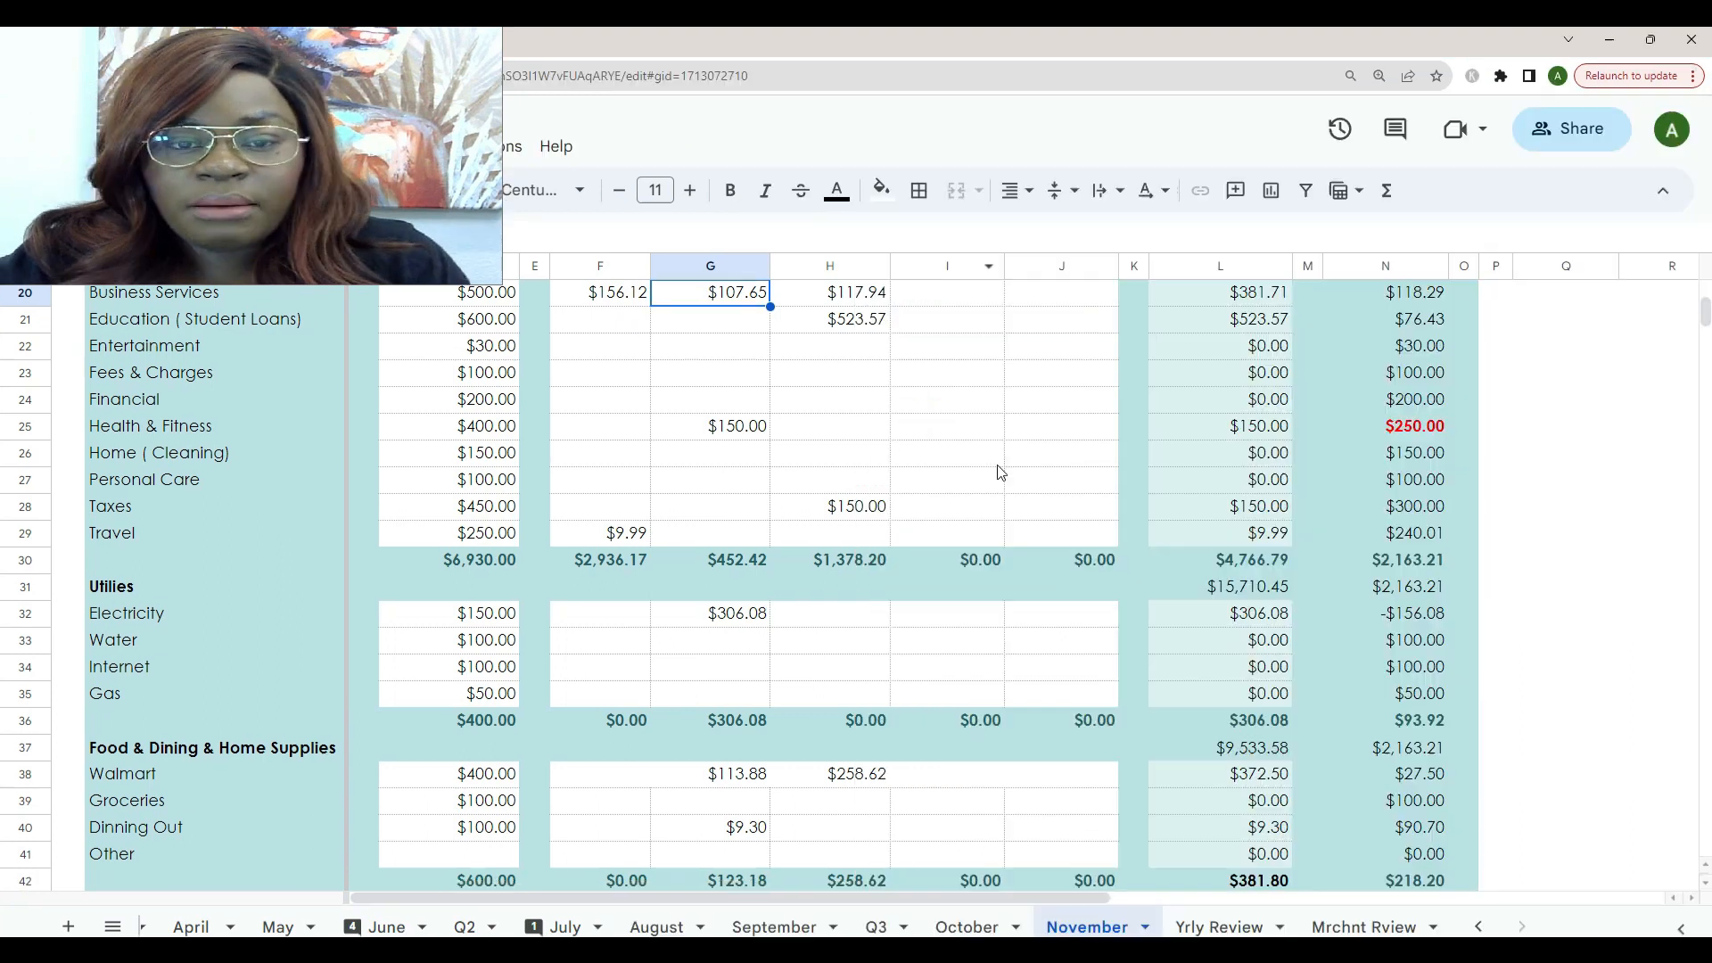
# Enter 3157.35, Mint's total spending for November 10–16, as the Week 2 Mint Value
pyautogui.scroll(2, 999, 472)
pyautogui.scroll(2, 989, 535)
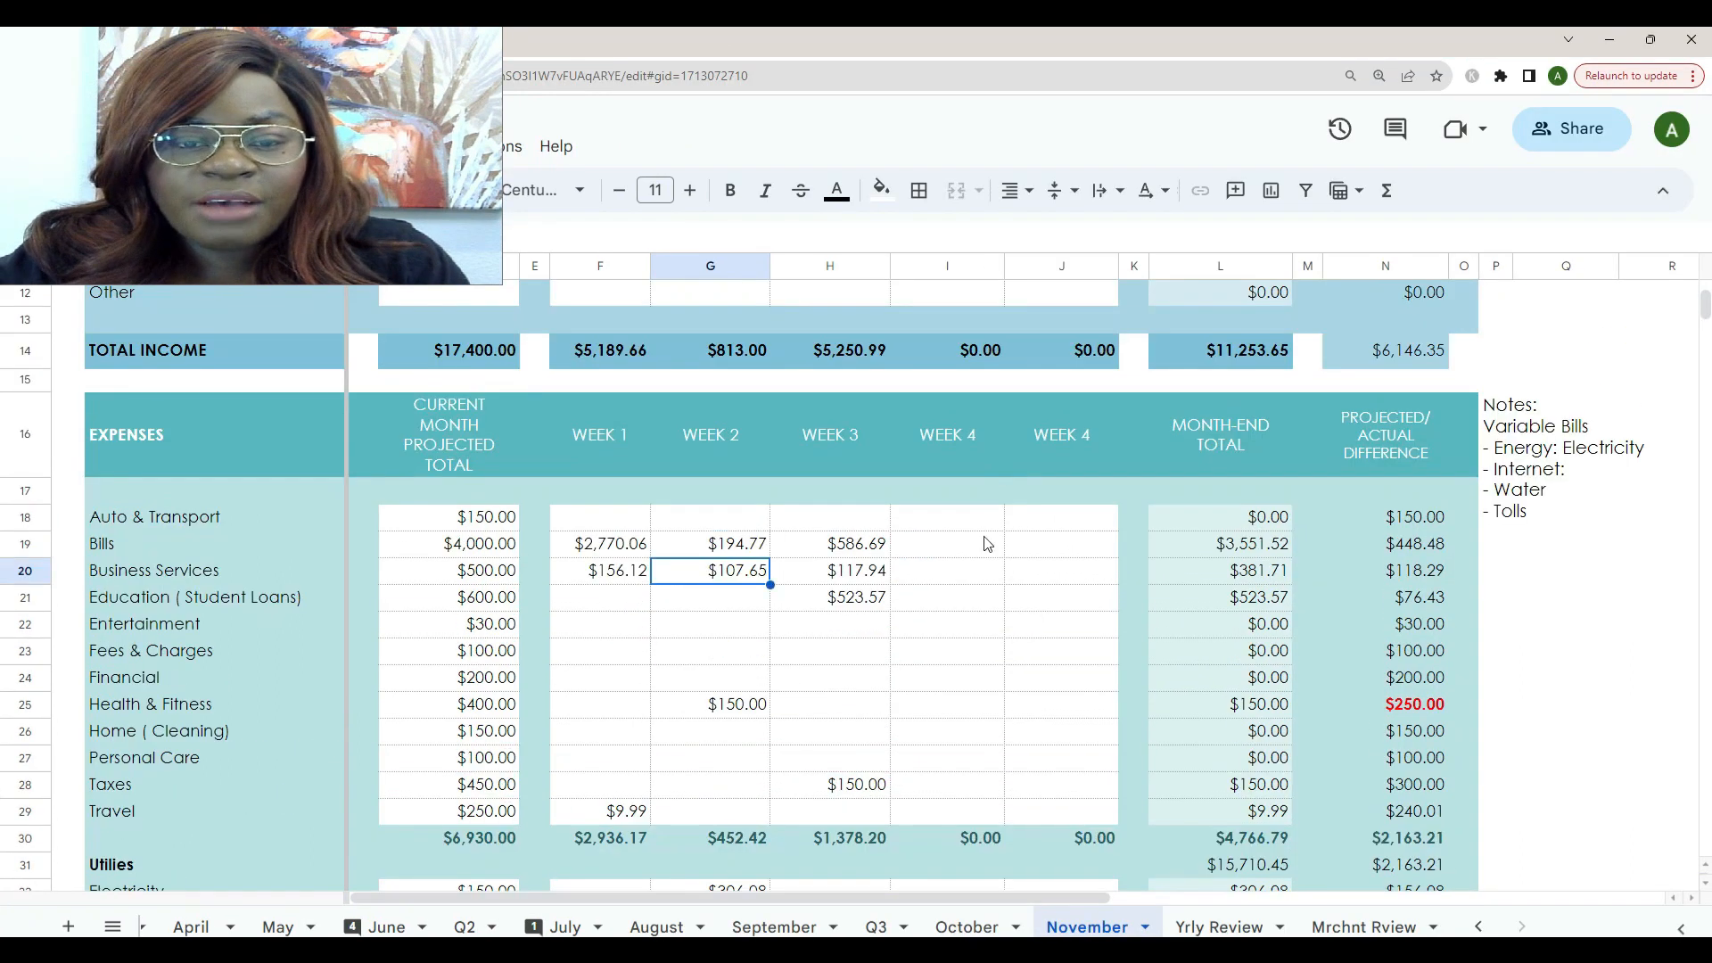
pyautogui.click(1029, 655)
pyautogui.scroll(-10, 1031, 653)
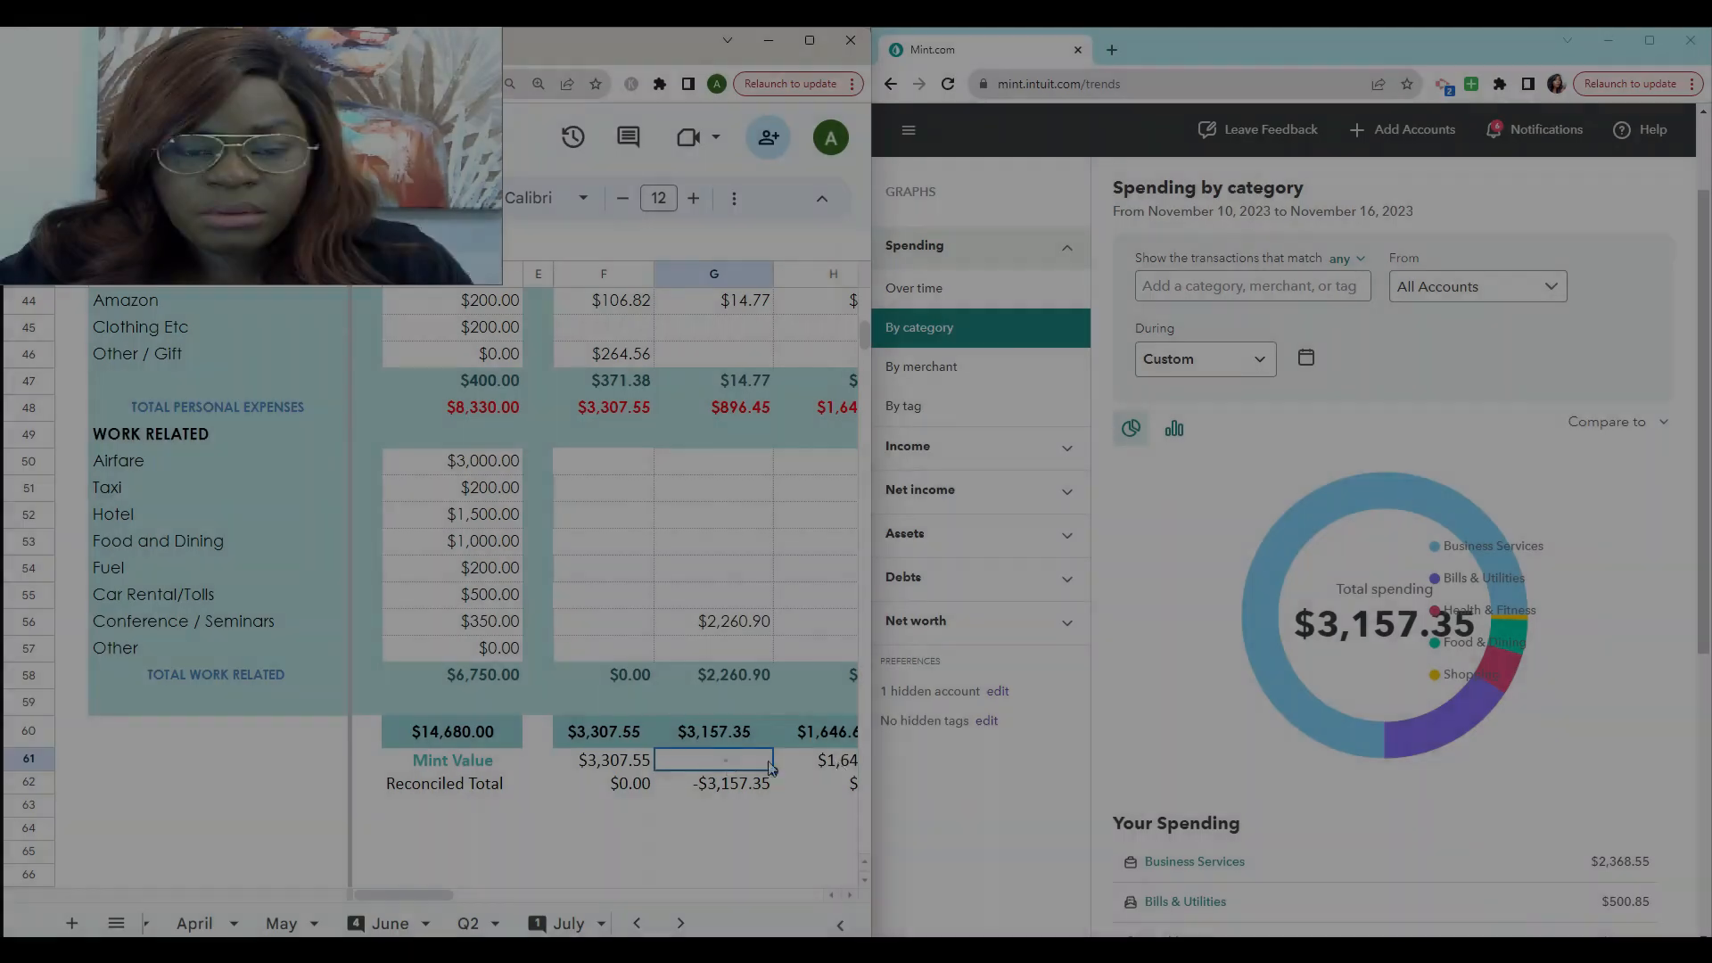
pyautogui.click(725, 758)
pyautogui.write('3,')
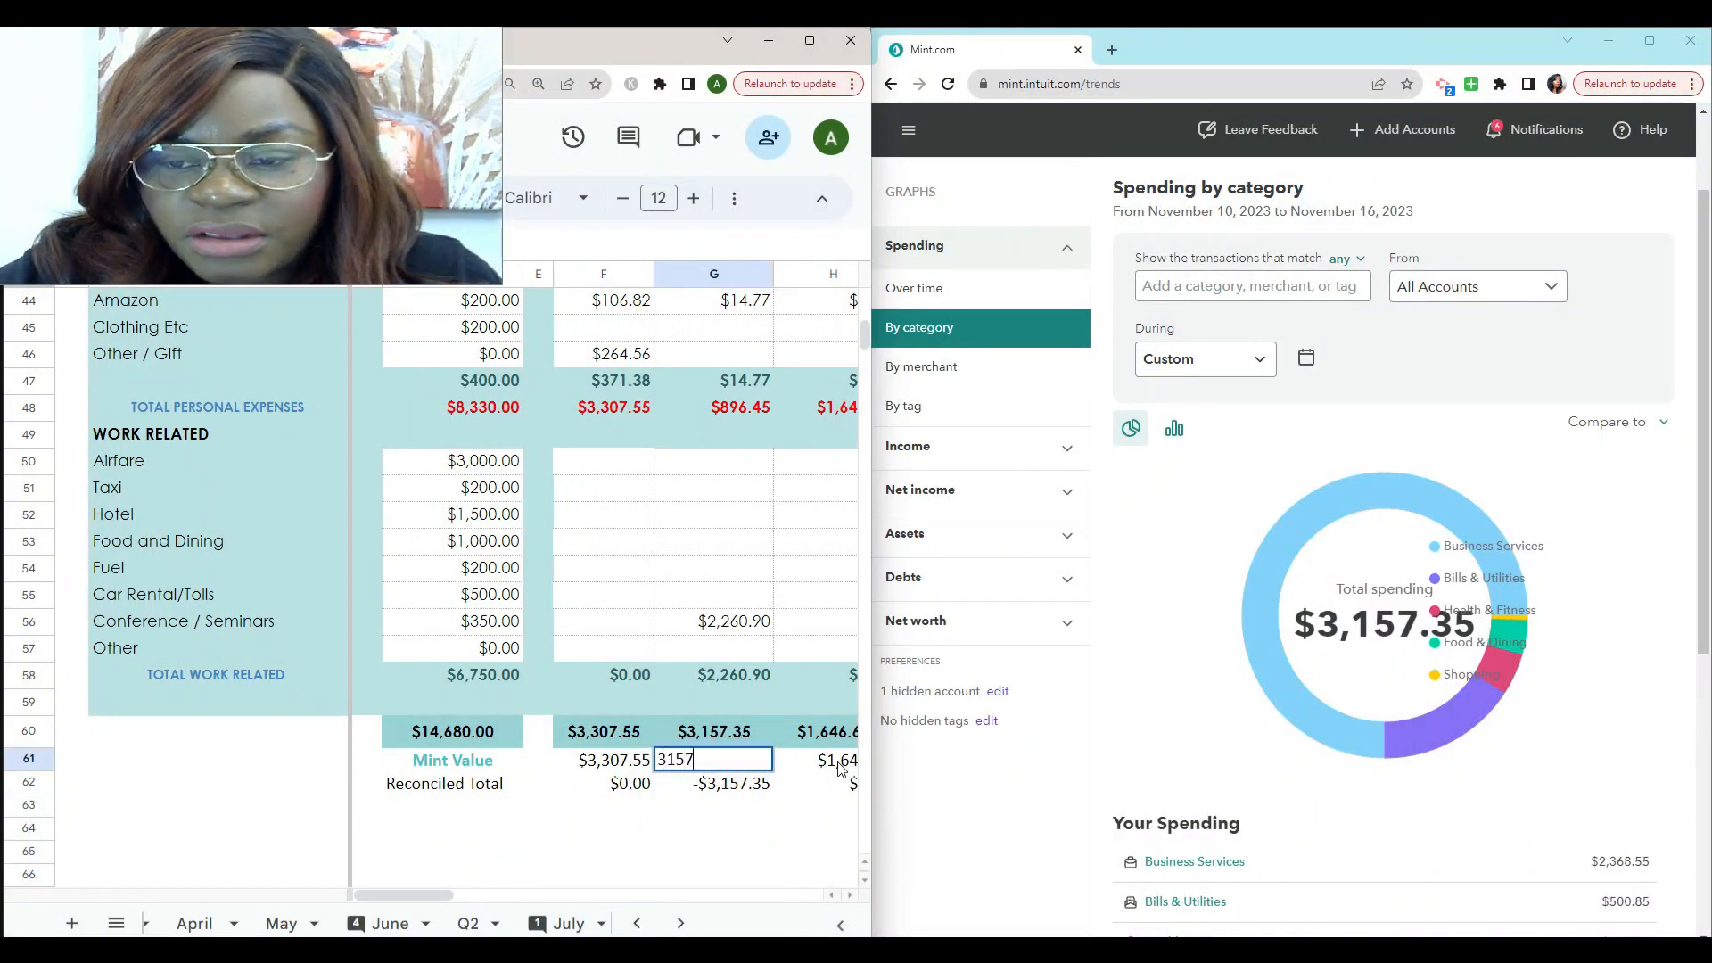
pyautogui.write('157.5')
pyautogui.press('Return')
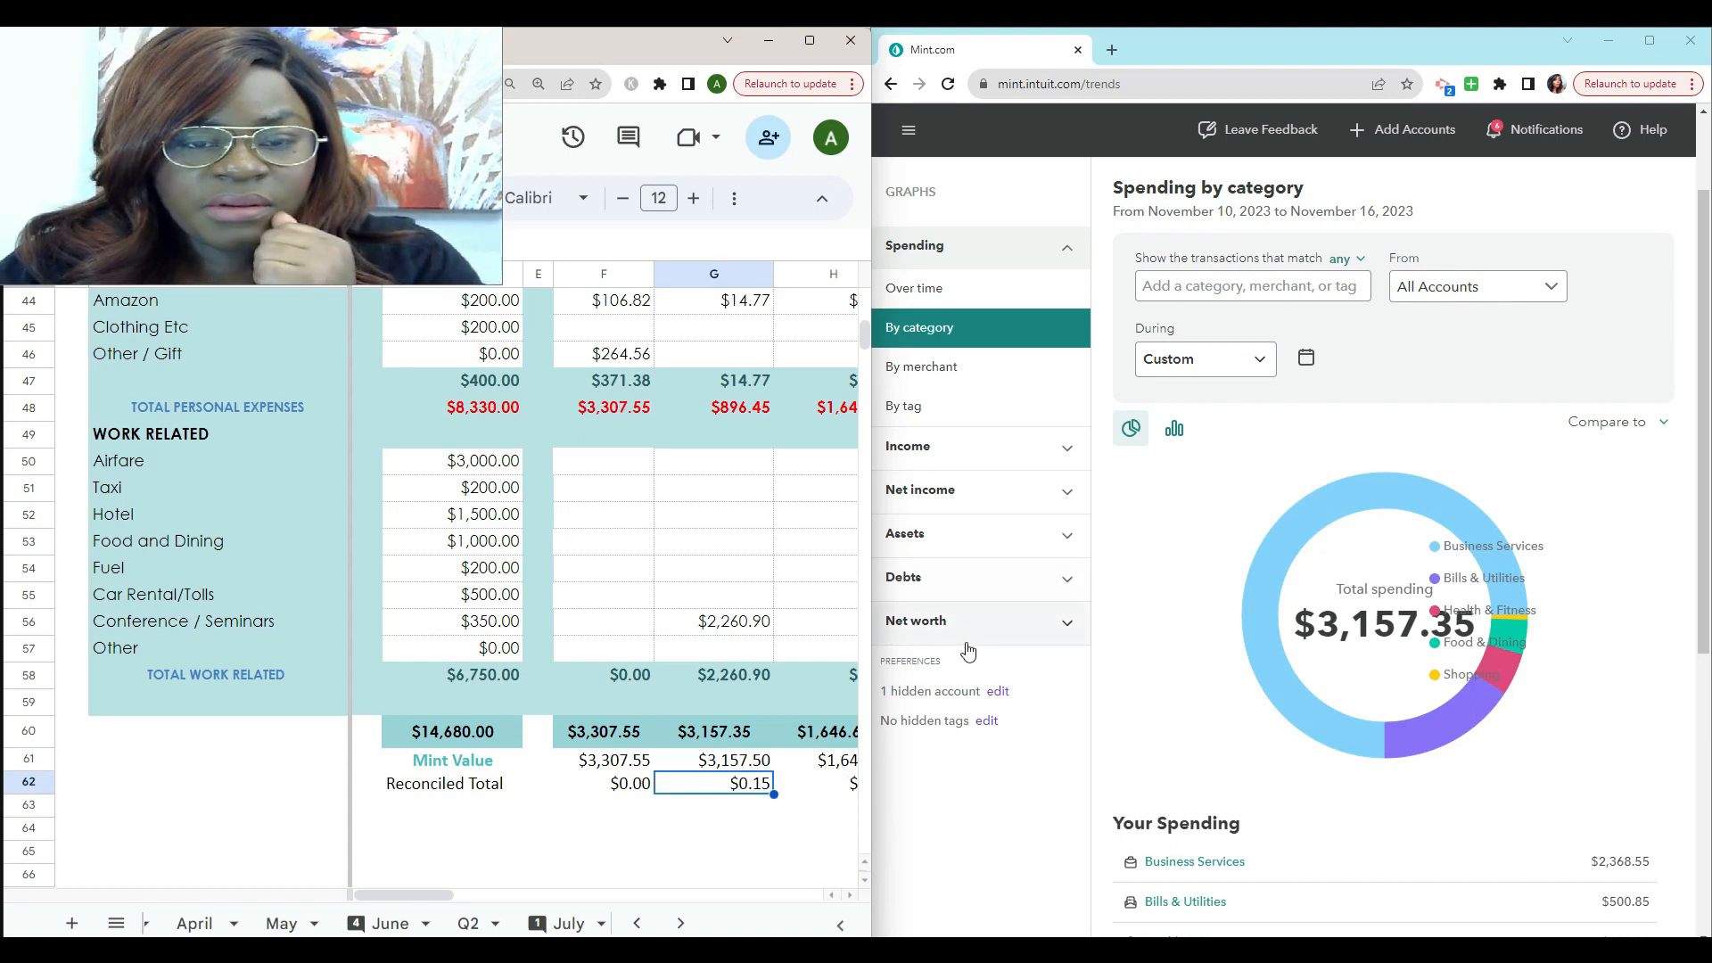
pyautogui.doubleClick(747, 762)
pyautogui.press('BackSpace')
pyautogui.press('BackSpace')
pyautogui.write('.35')
pyautogui.press('Return')
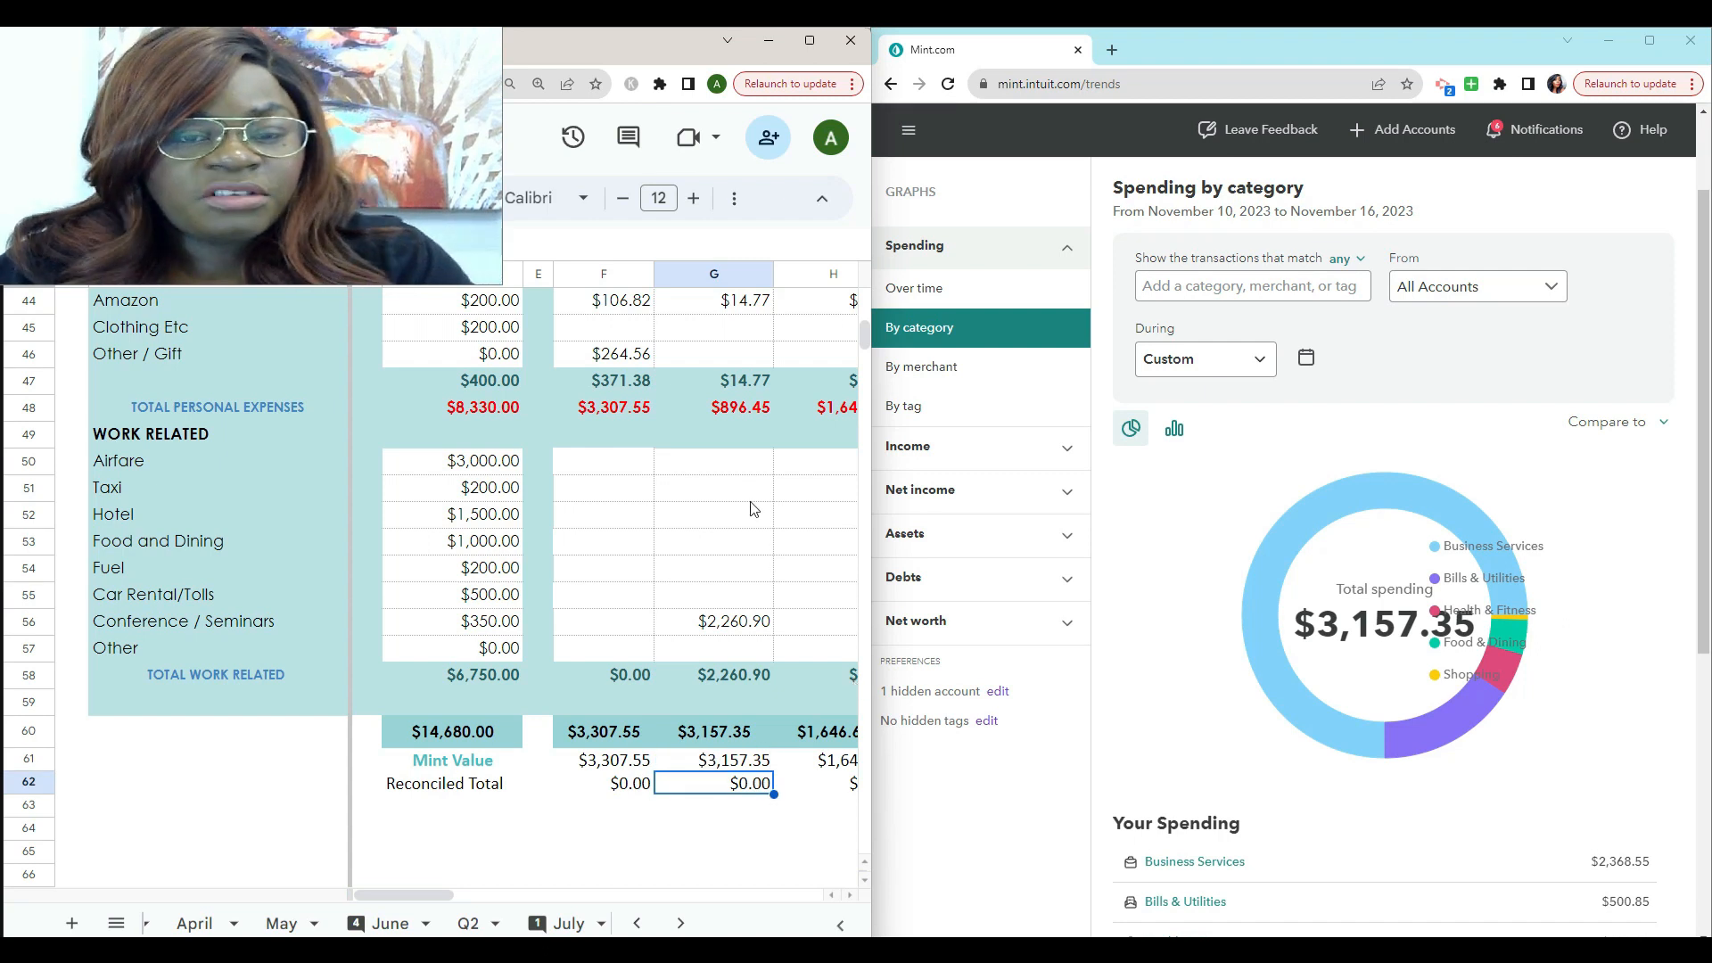
# Expand the budget to full screen and set the projected totals for Water and Gas to 0
pyautogui.scroll(4, 753, 509)
pyautogui.click(810, 40)
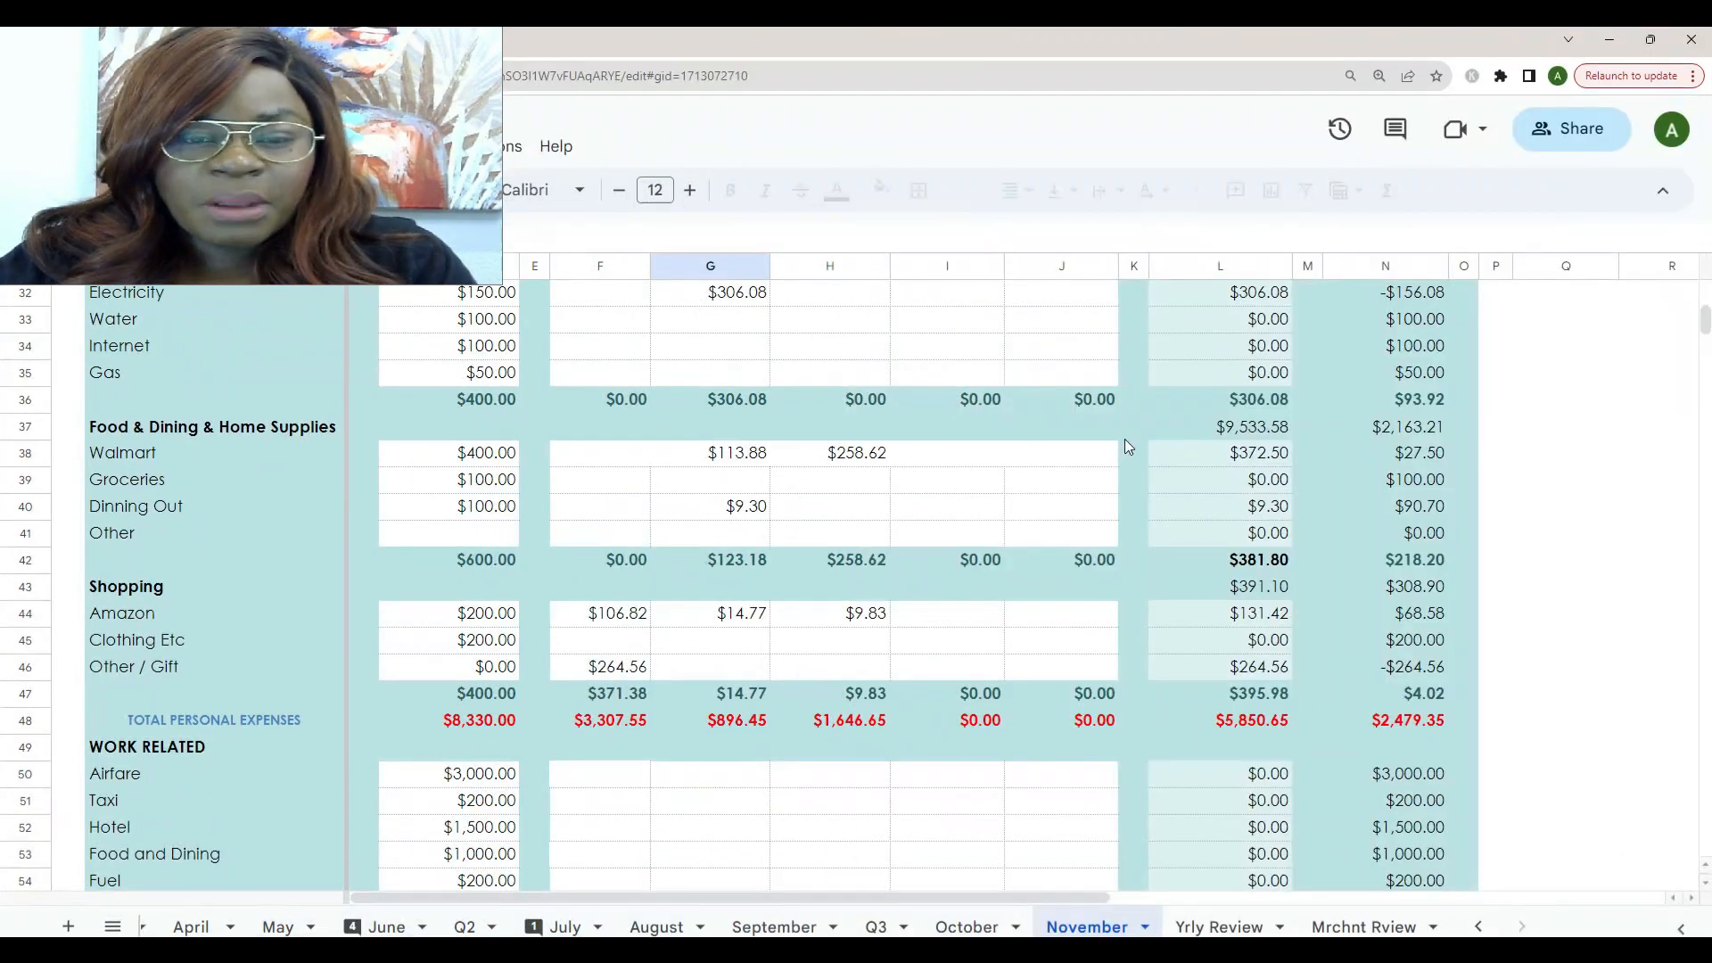
pyautogui.scroll(3, 879, 483)
pyautogui.scroll(3, 879, 483)
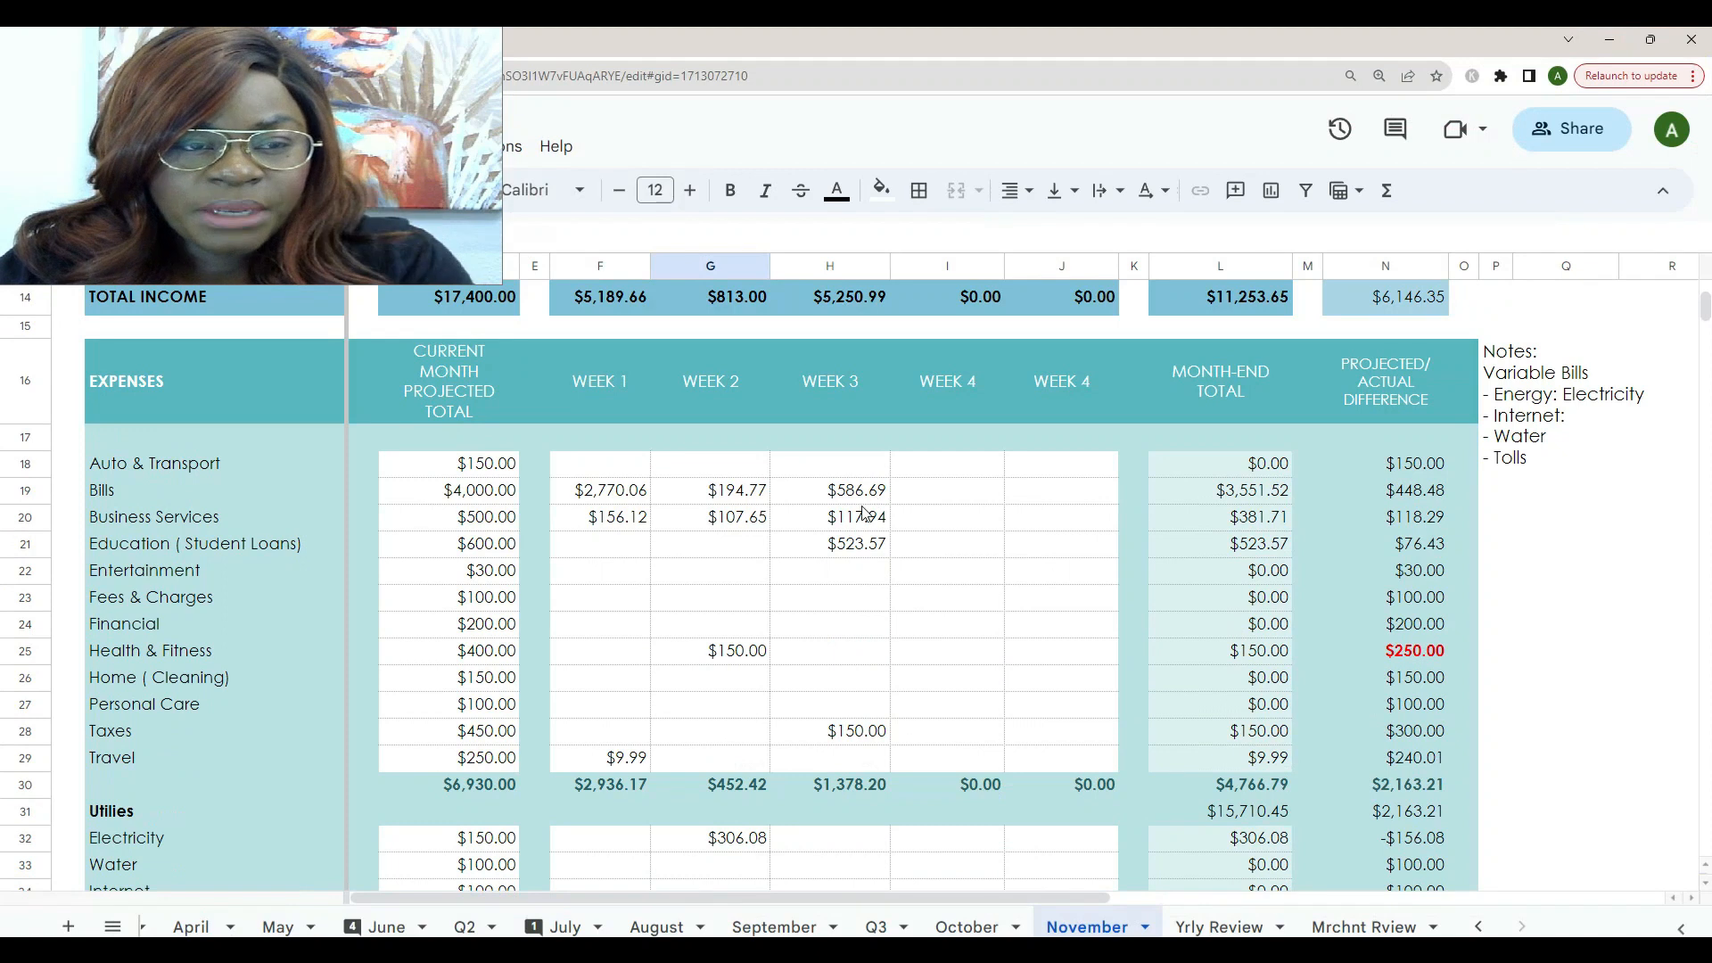
pyautogui.scroll(-2, 802, 718)
pyautogui.scroll(-1, 799, 731)
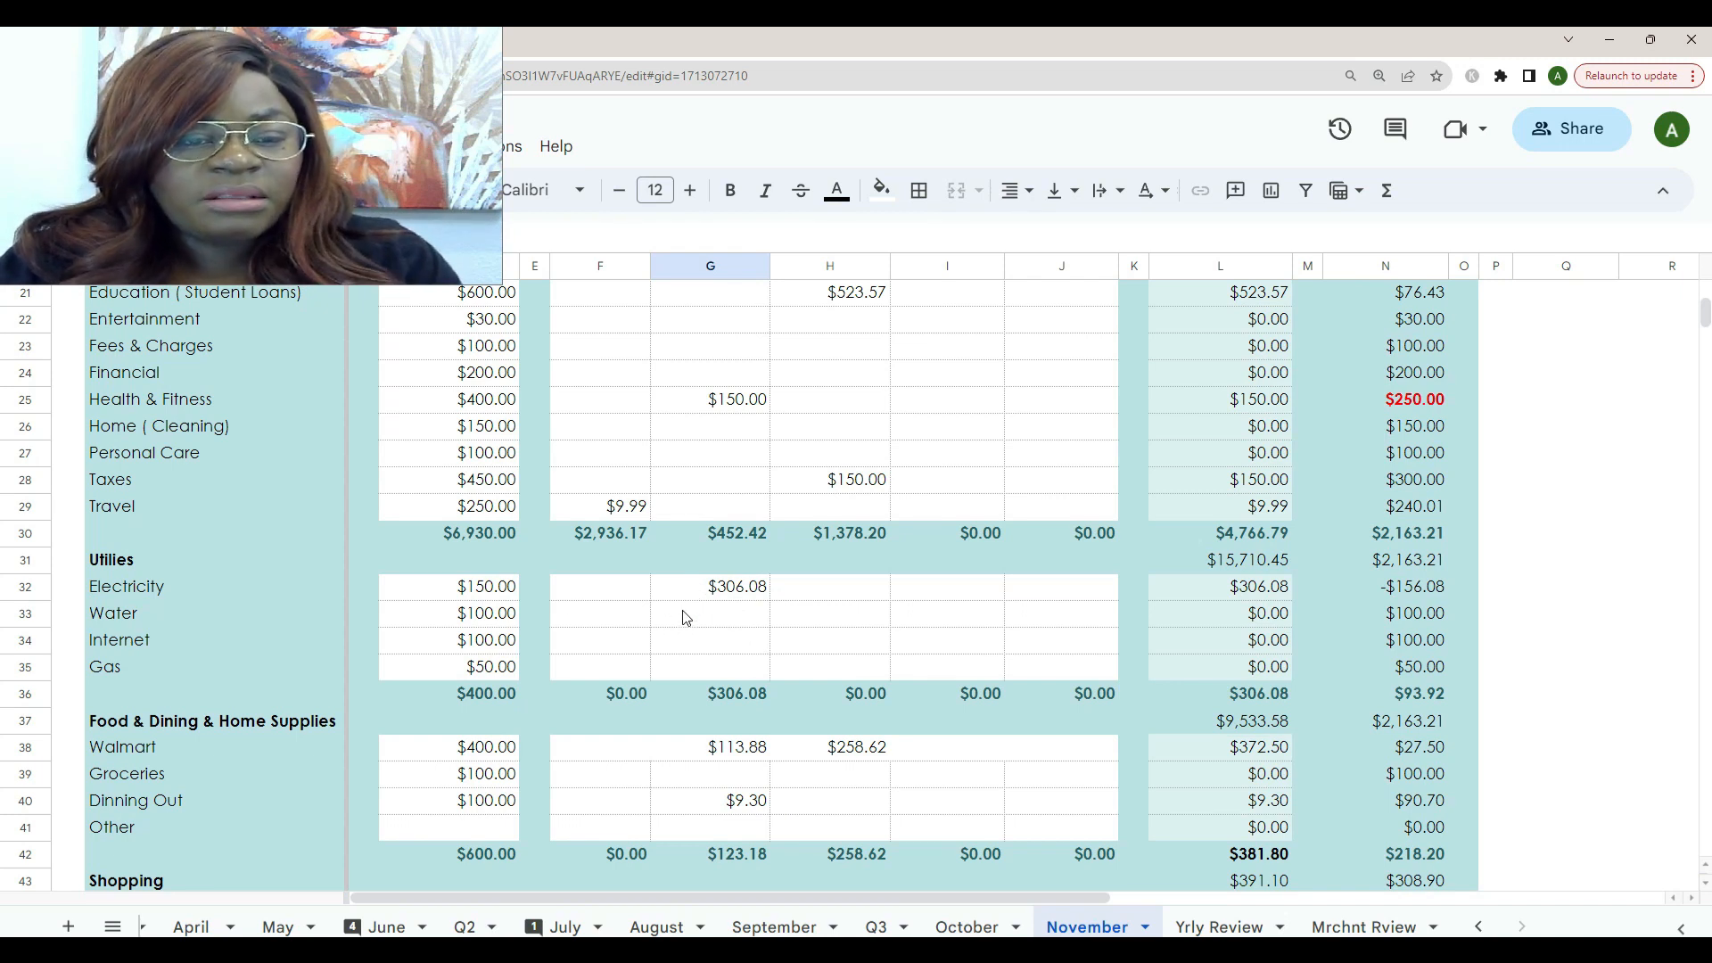
pyautogui.click(504, 622)
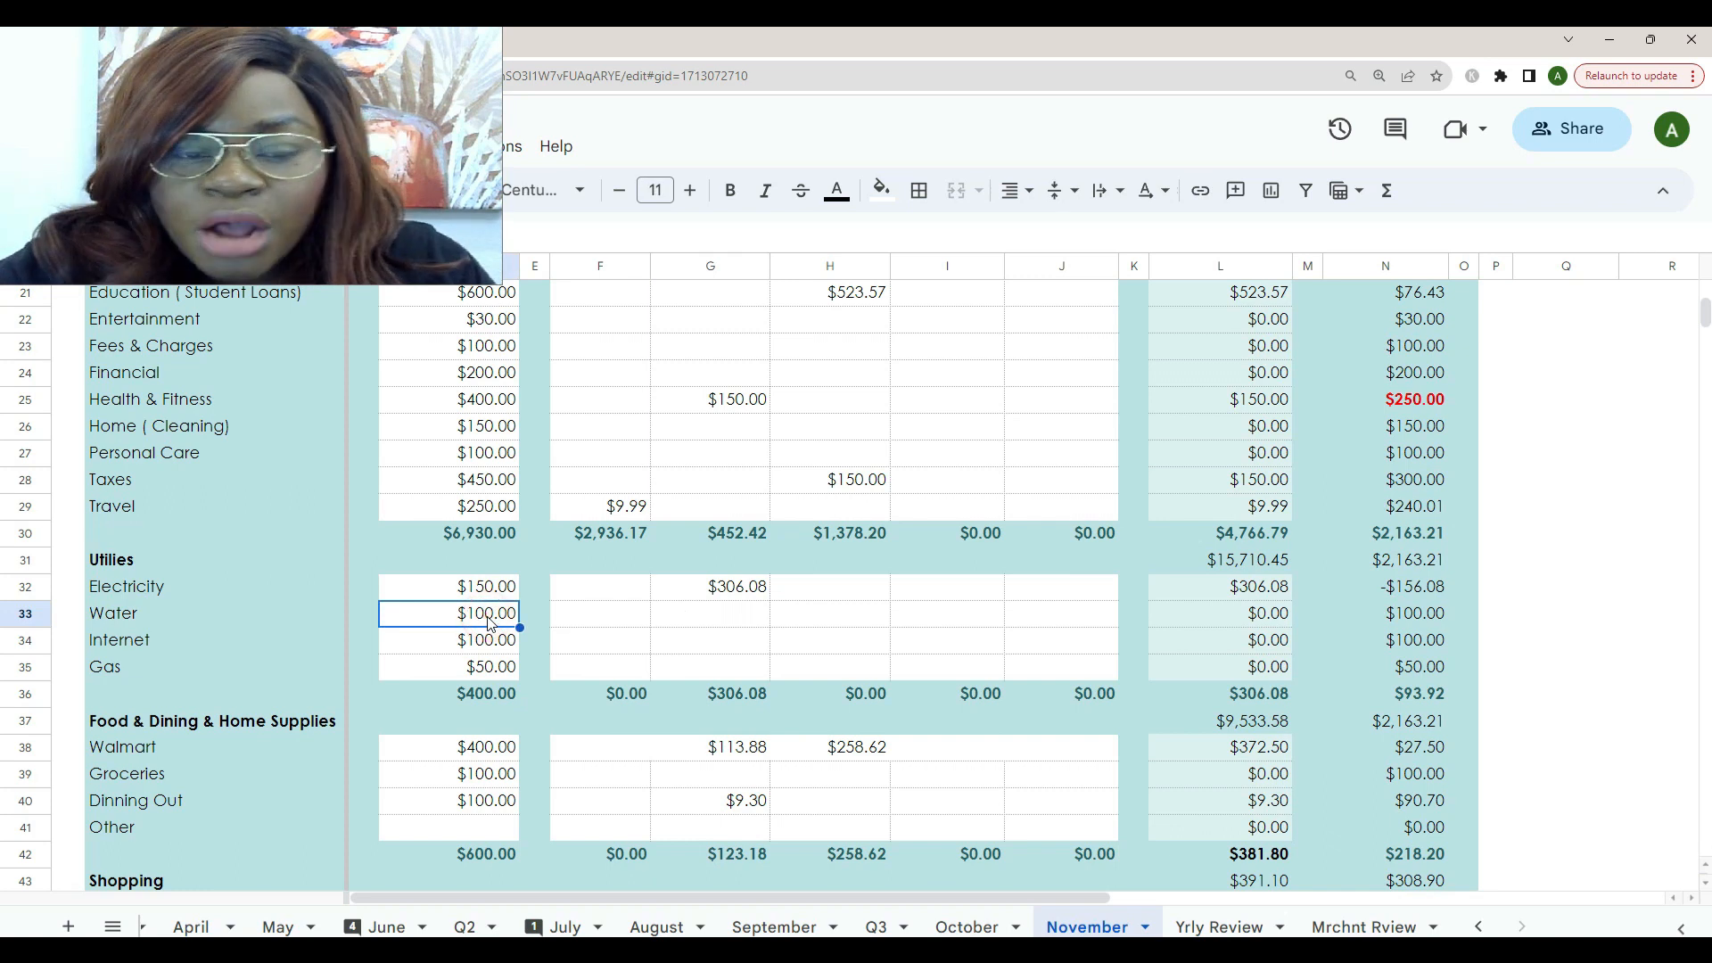
pyautogui.write('0')
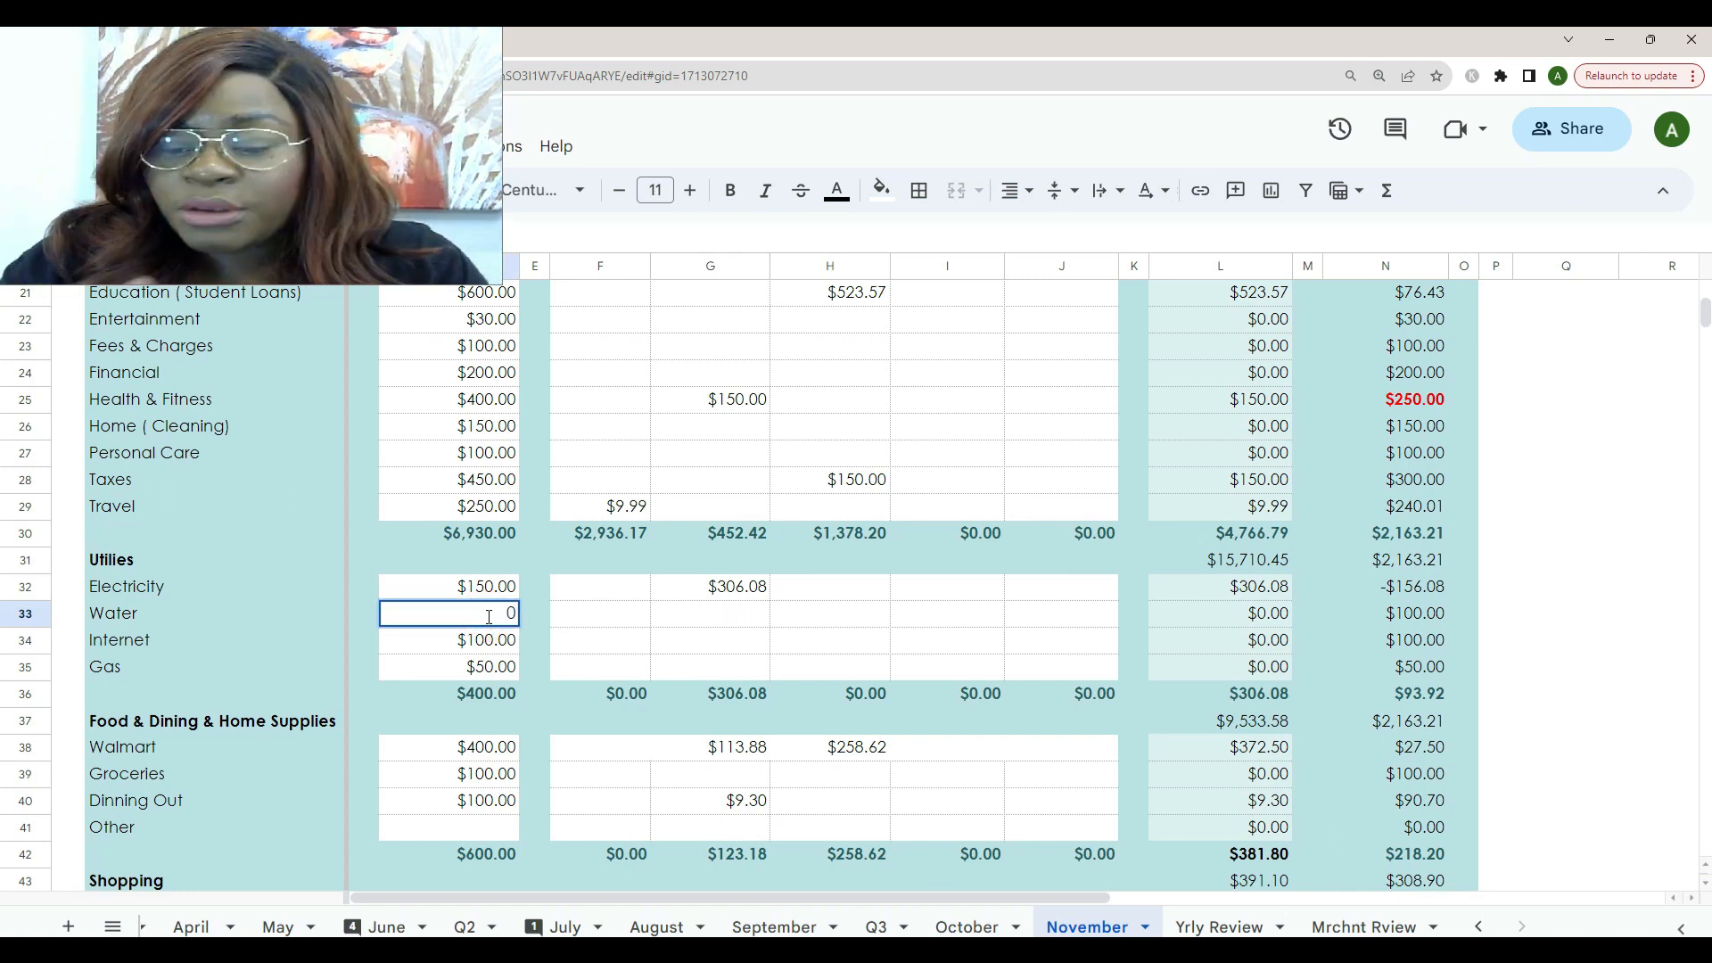
pyautogui.press('Return')
pyautogui.press('Down')
pyautogui.press('Down')
pyautogui.press('Up')
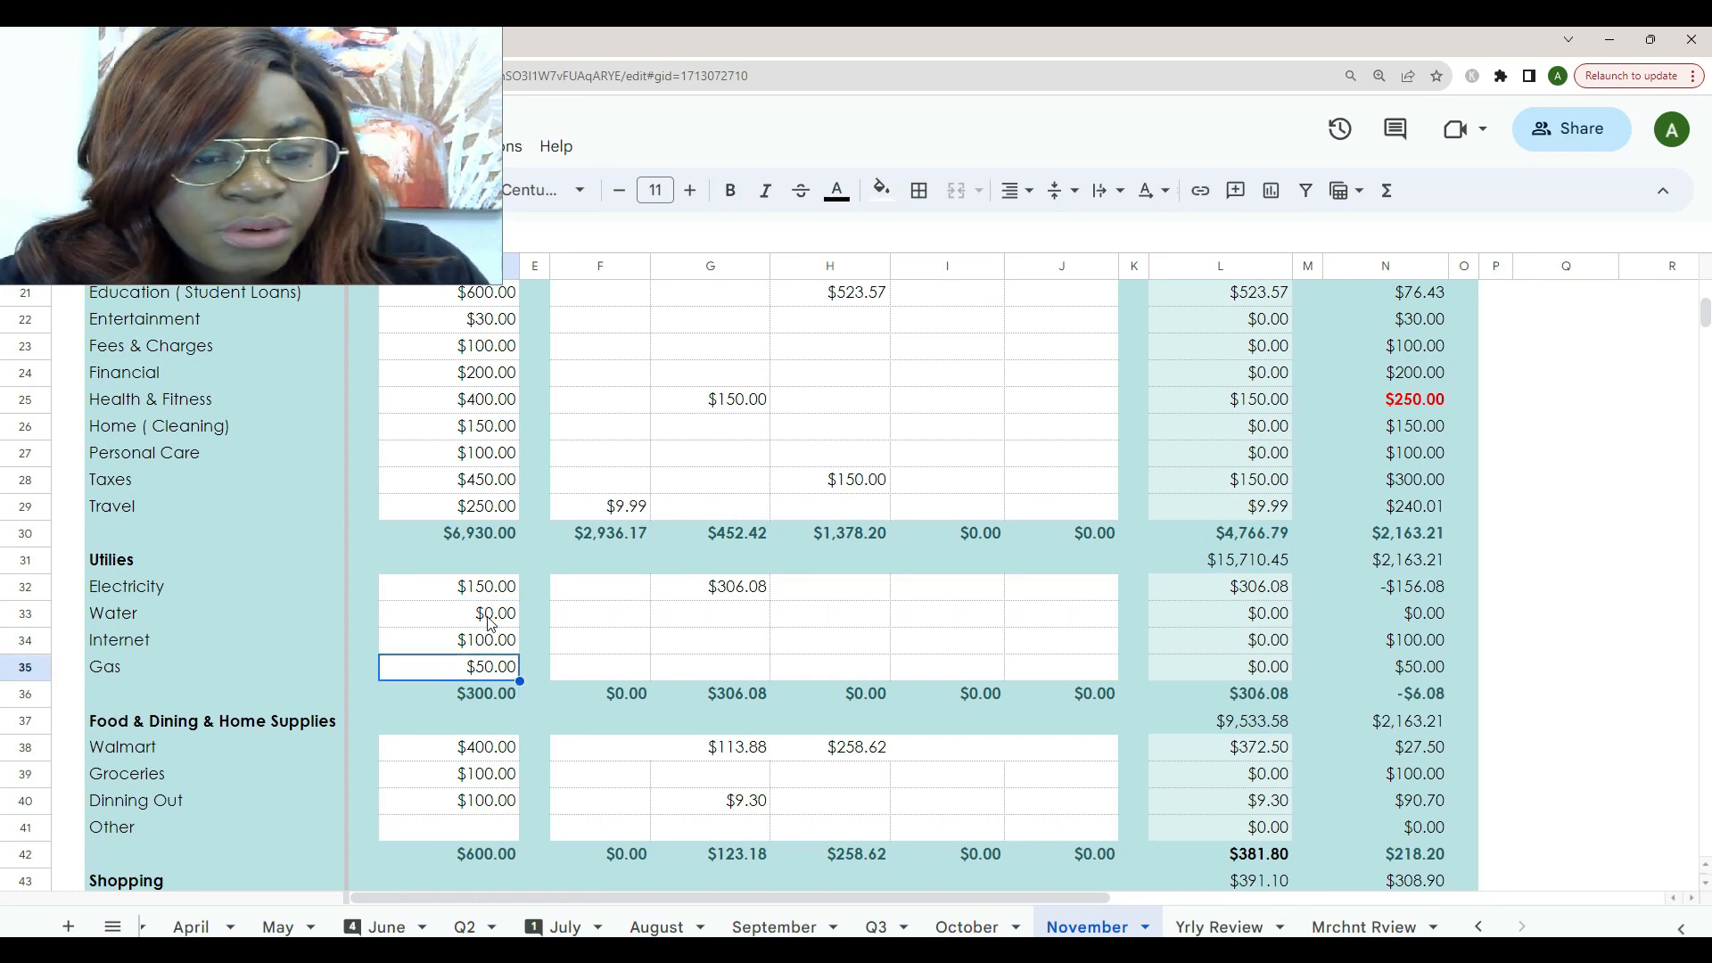
pyautogui.write('0')
pyautogui.press('Return')
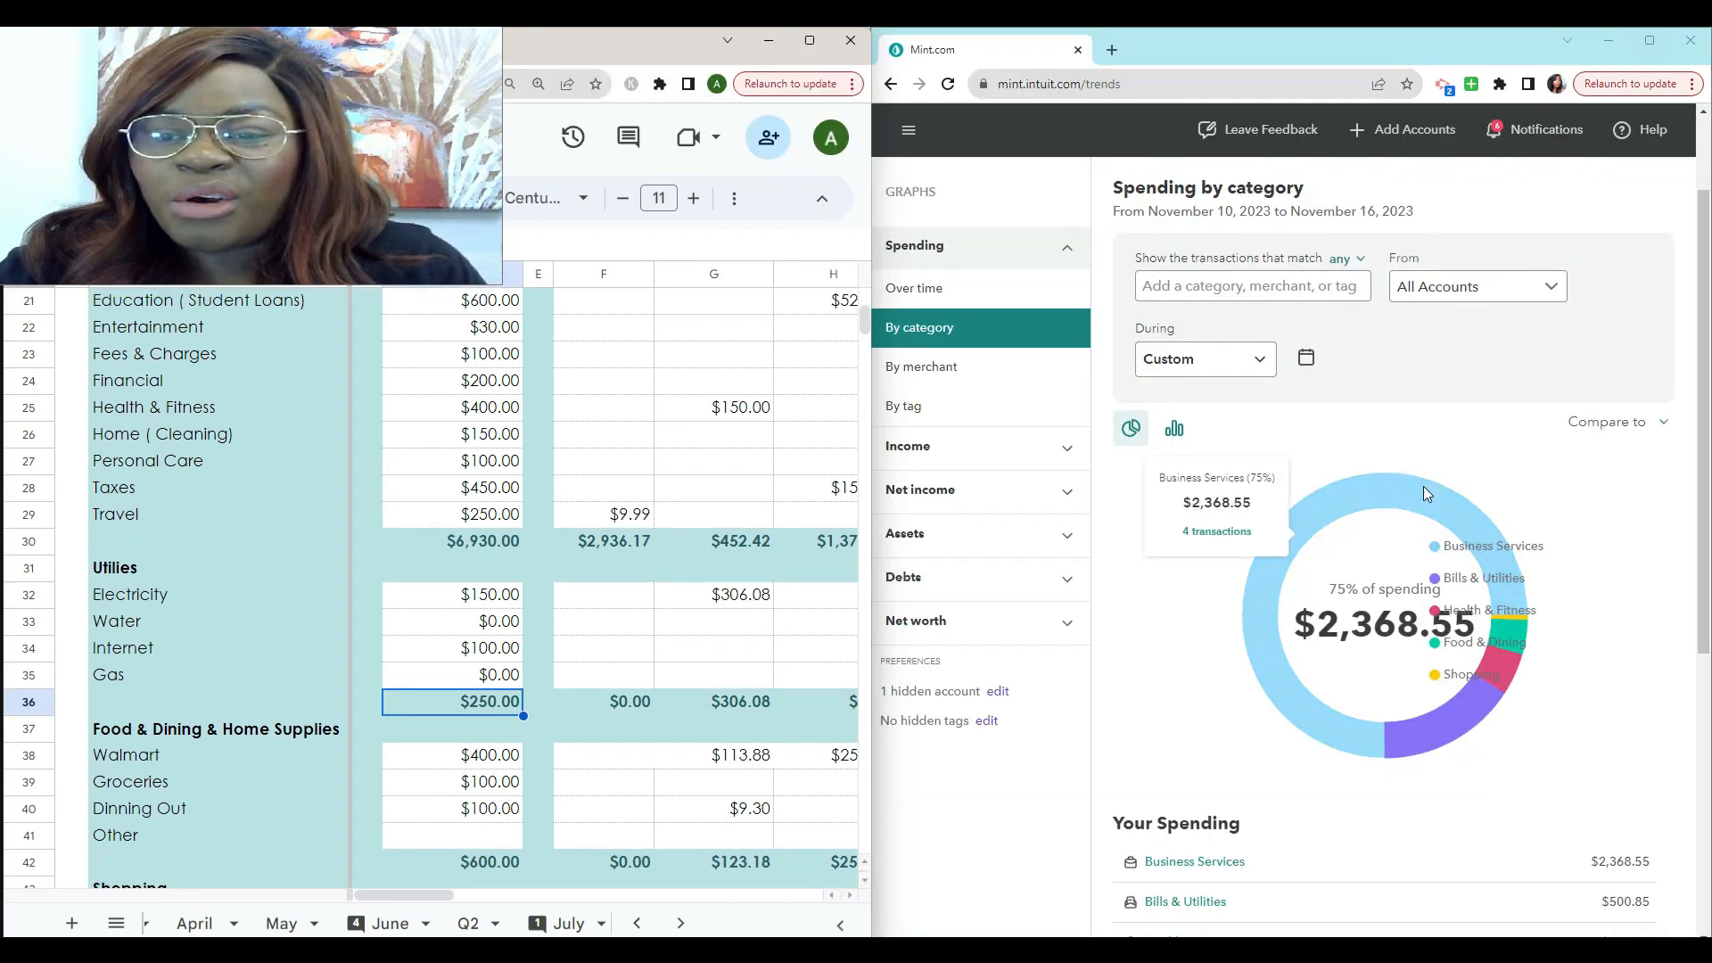
# Set Mint's custom date range to November 17–23, 2023, and open the Bills & Utilities transactions
pyautogui.scroll(-5, 1423, 485)
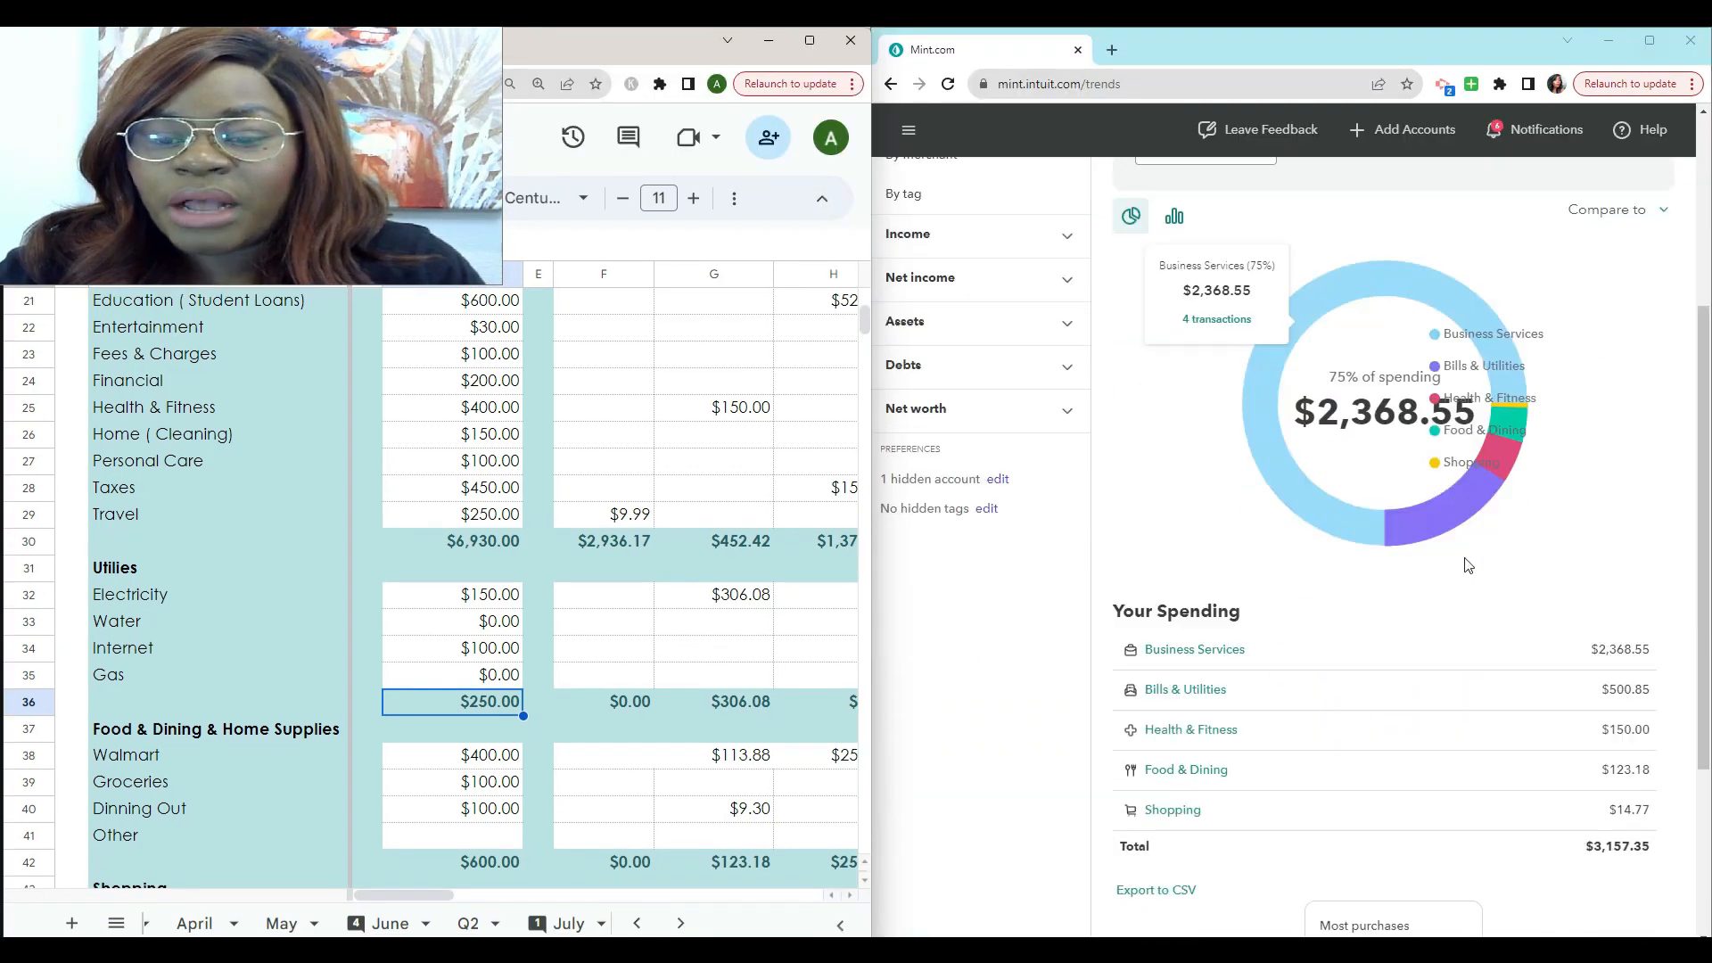
pyautogui.click(1191, 638)
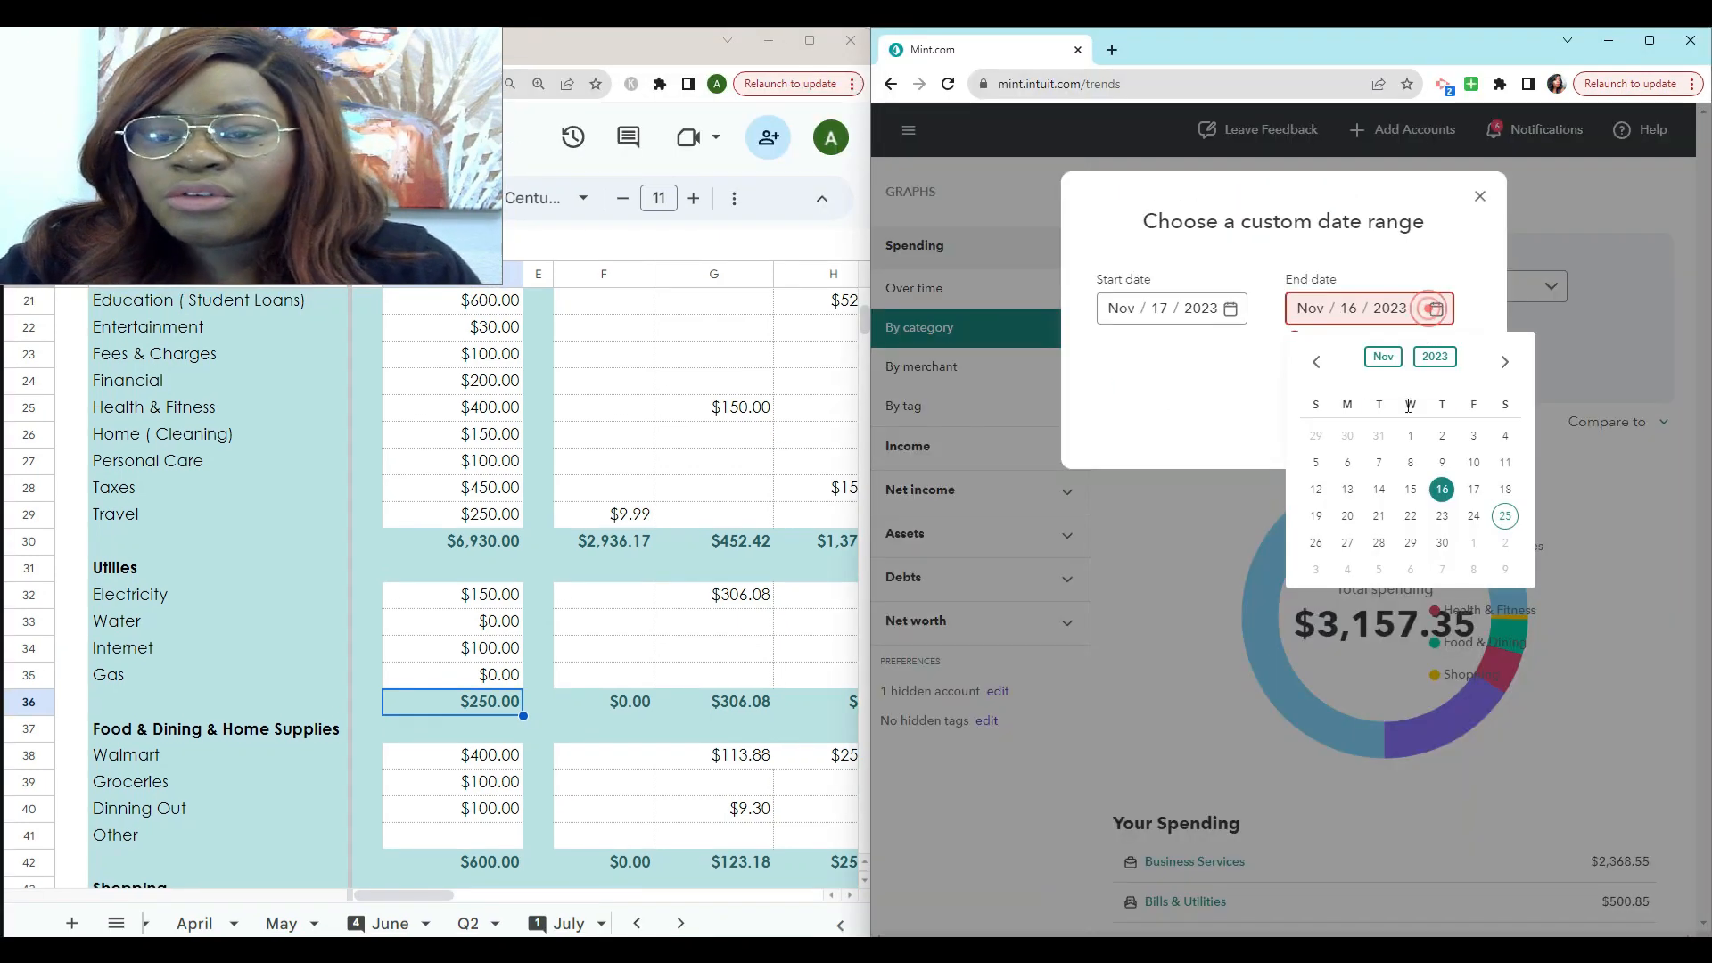
pyautogui.click(1443, 517)
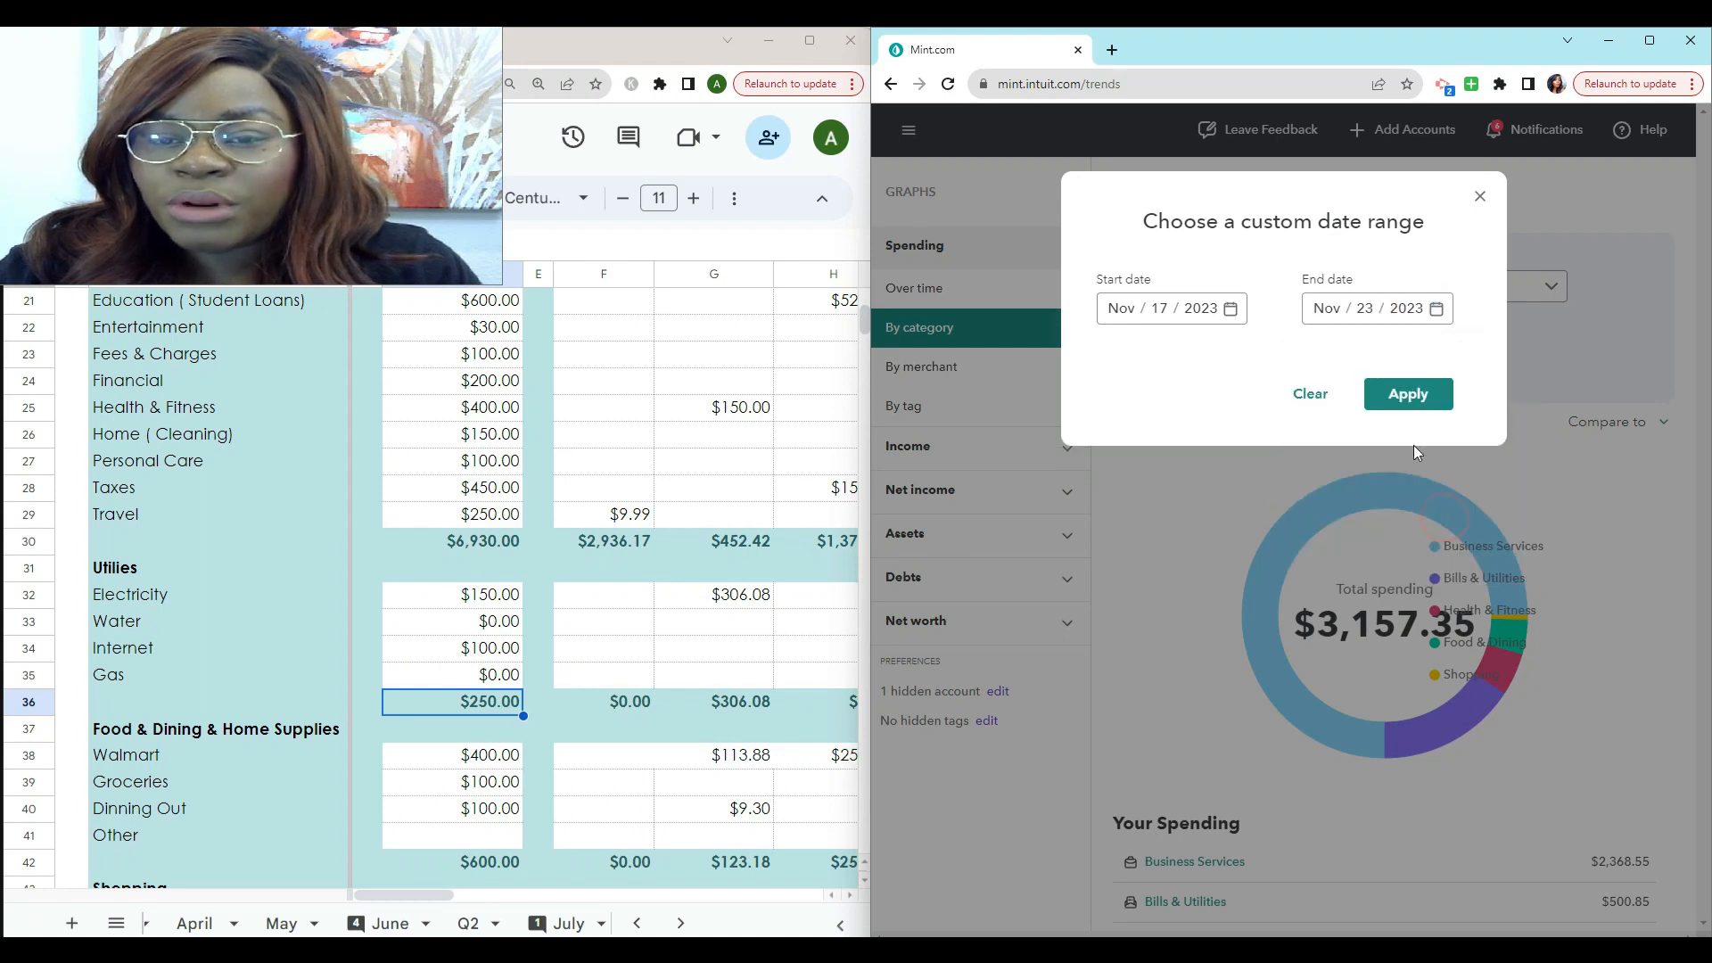
pyautogui.click(1401, 396)
pyautogui.scroll(-2, 1395, 406)
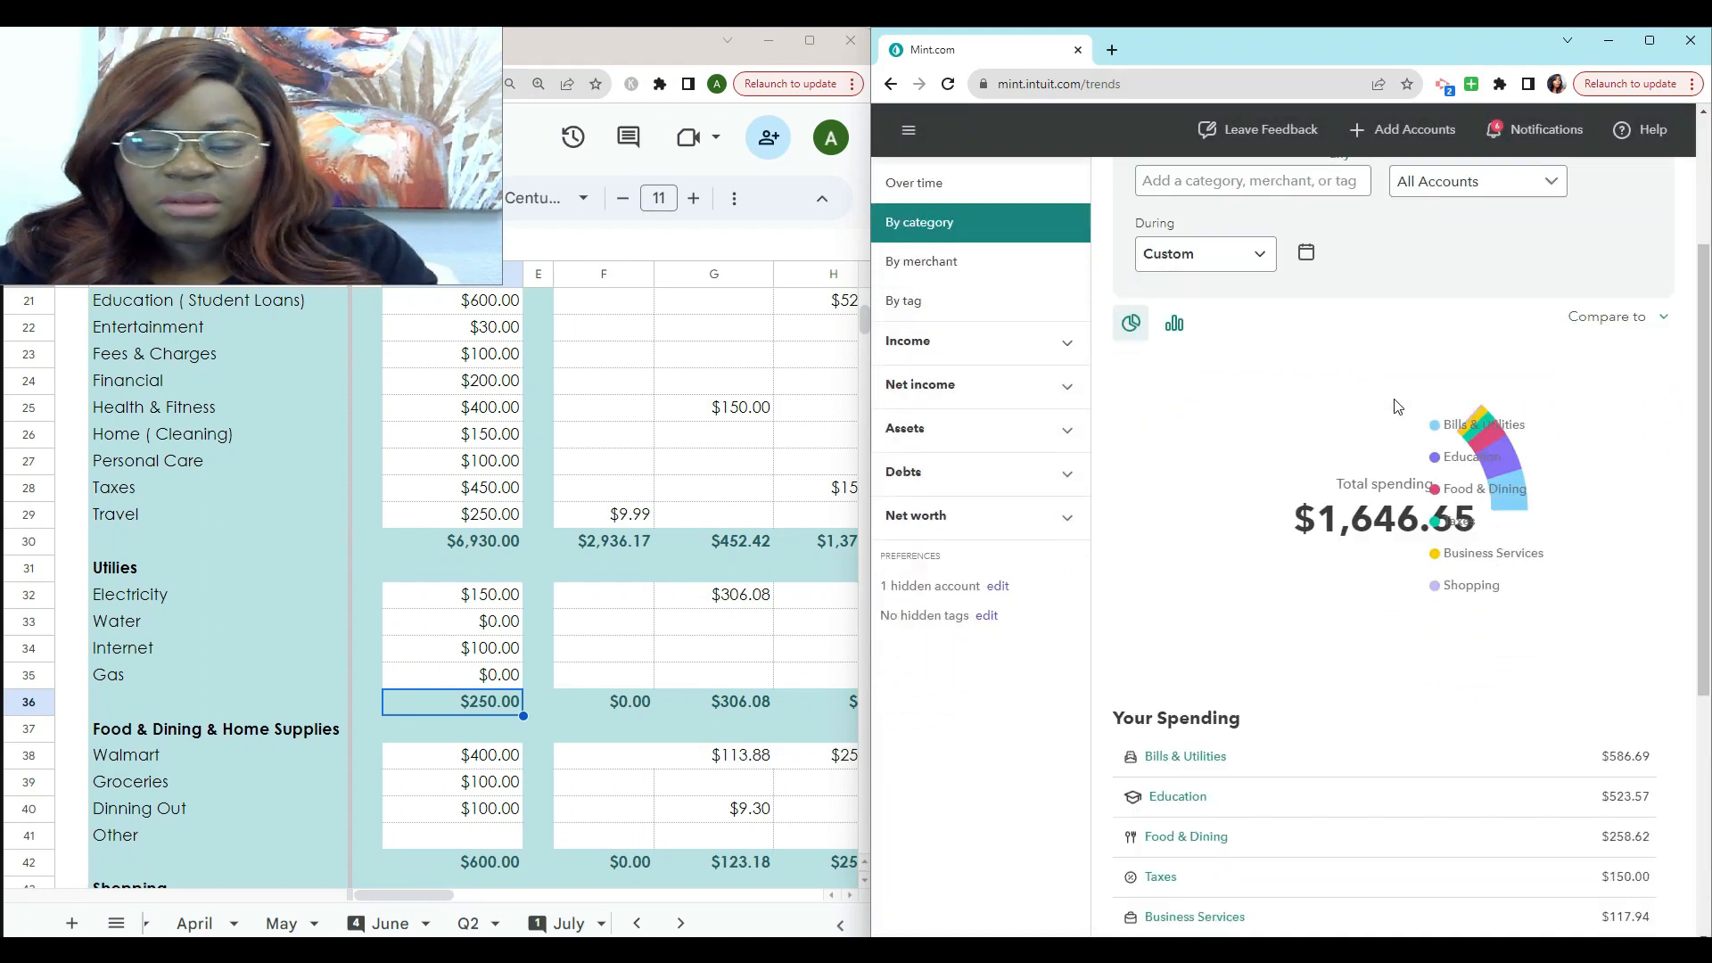
pyautogui.scroll(-3, 1397, 406)
pyautogui.click(1221, 490)
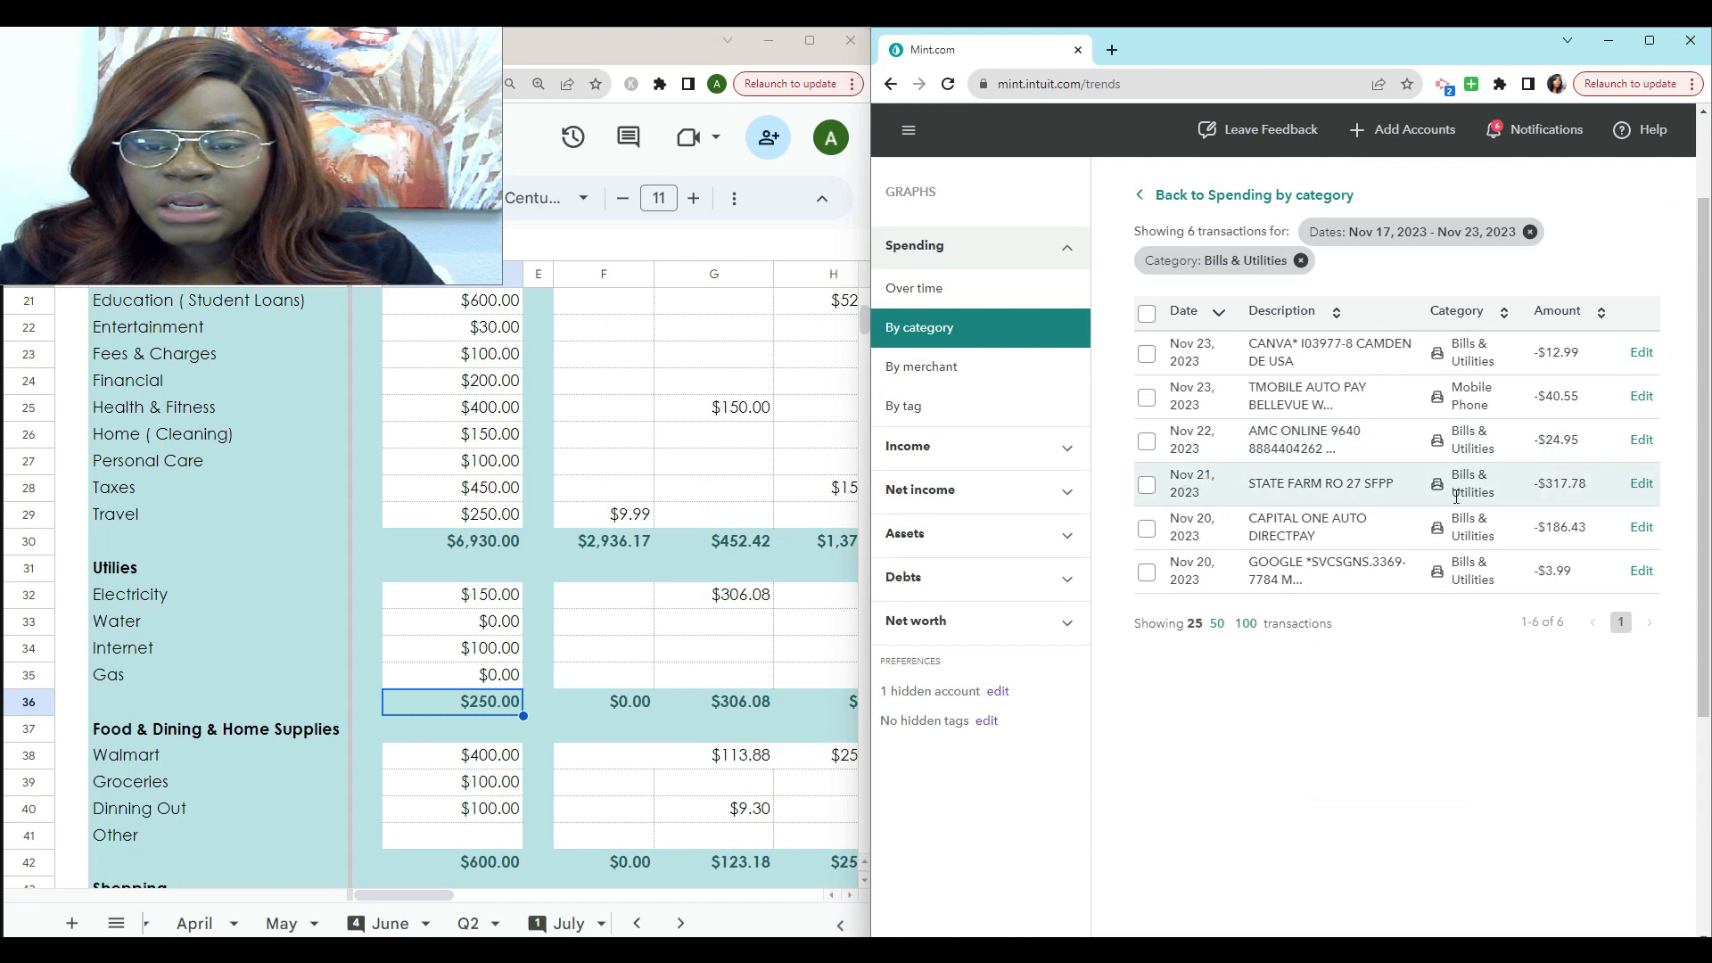
# Set Mint's custom date range to November 3–9, 2023, and open the Bills & Utilities transactions
pyautogui.click(1201, 194)
pyautogui.click(1312, 359)
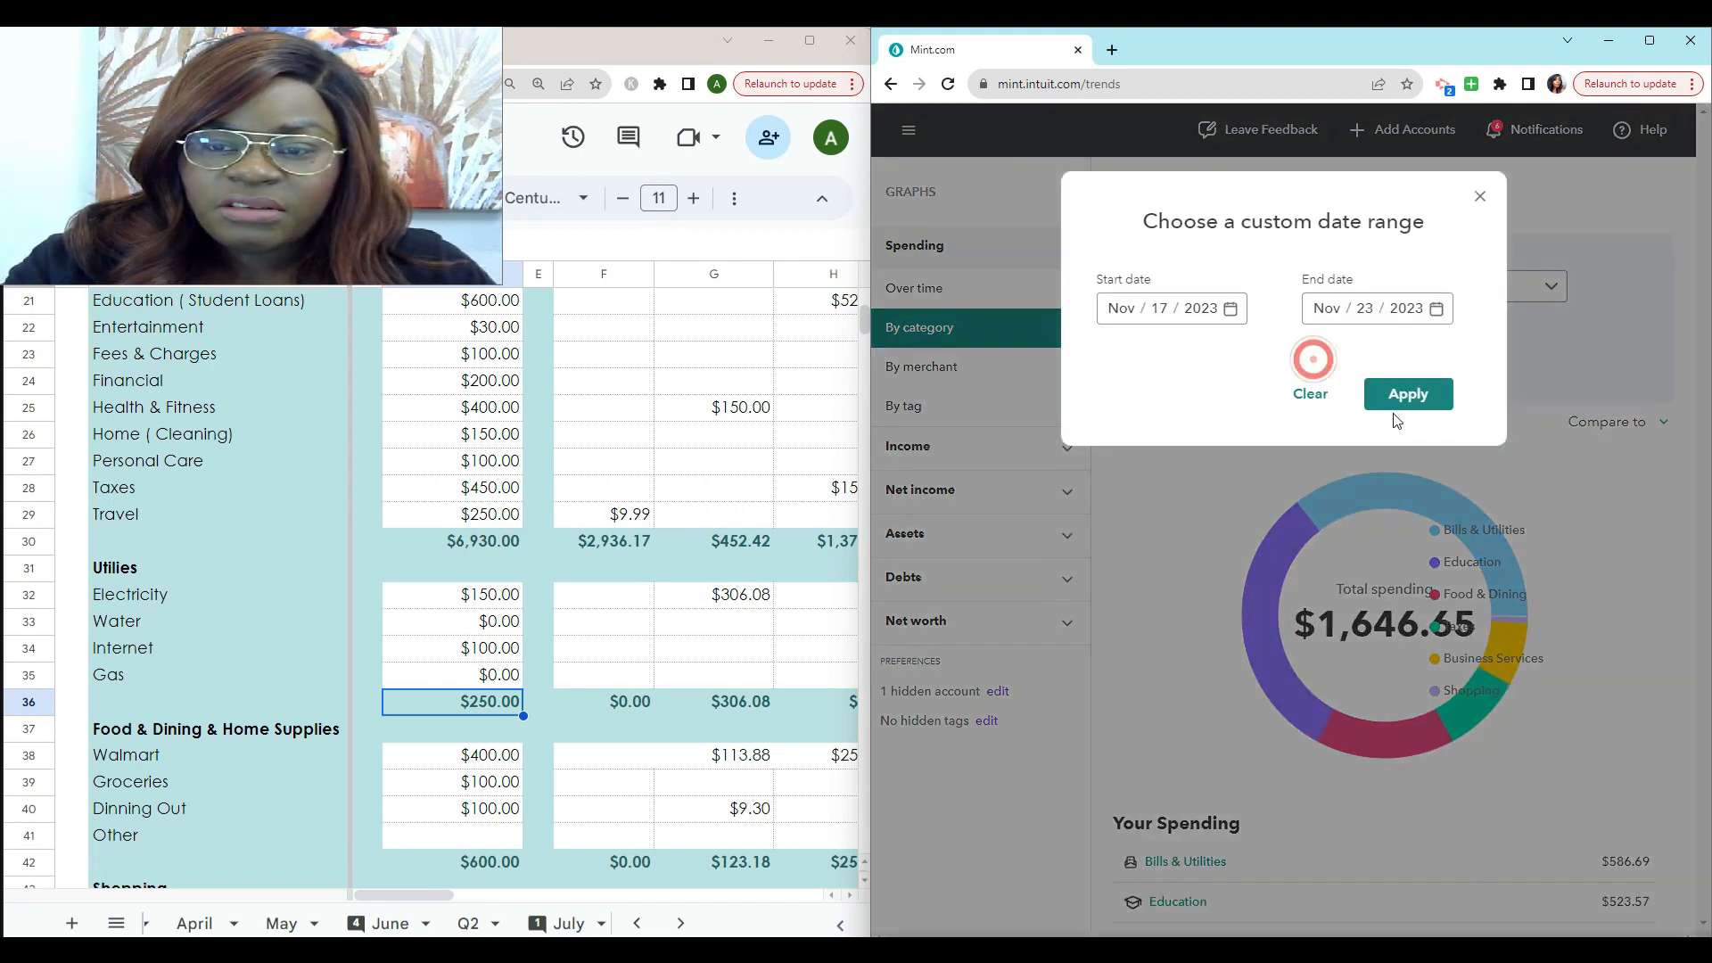
pyautogui.click(1231, 319)
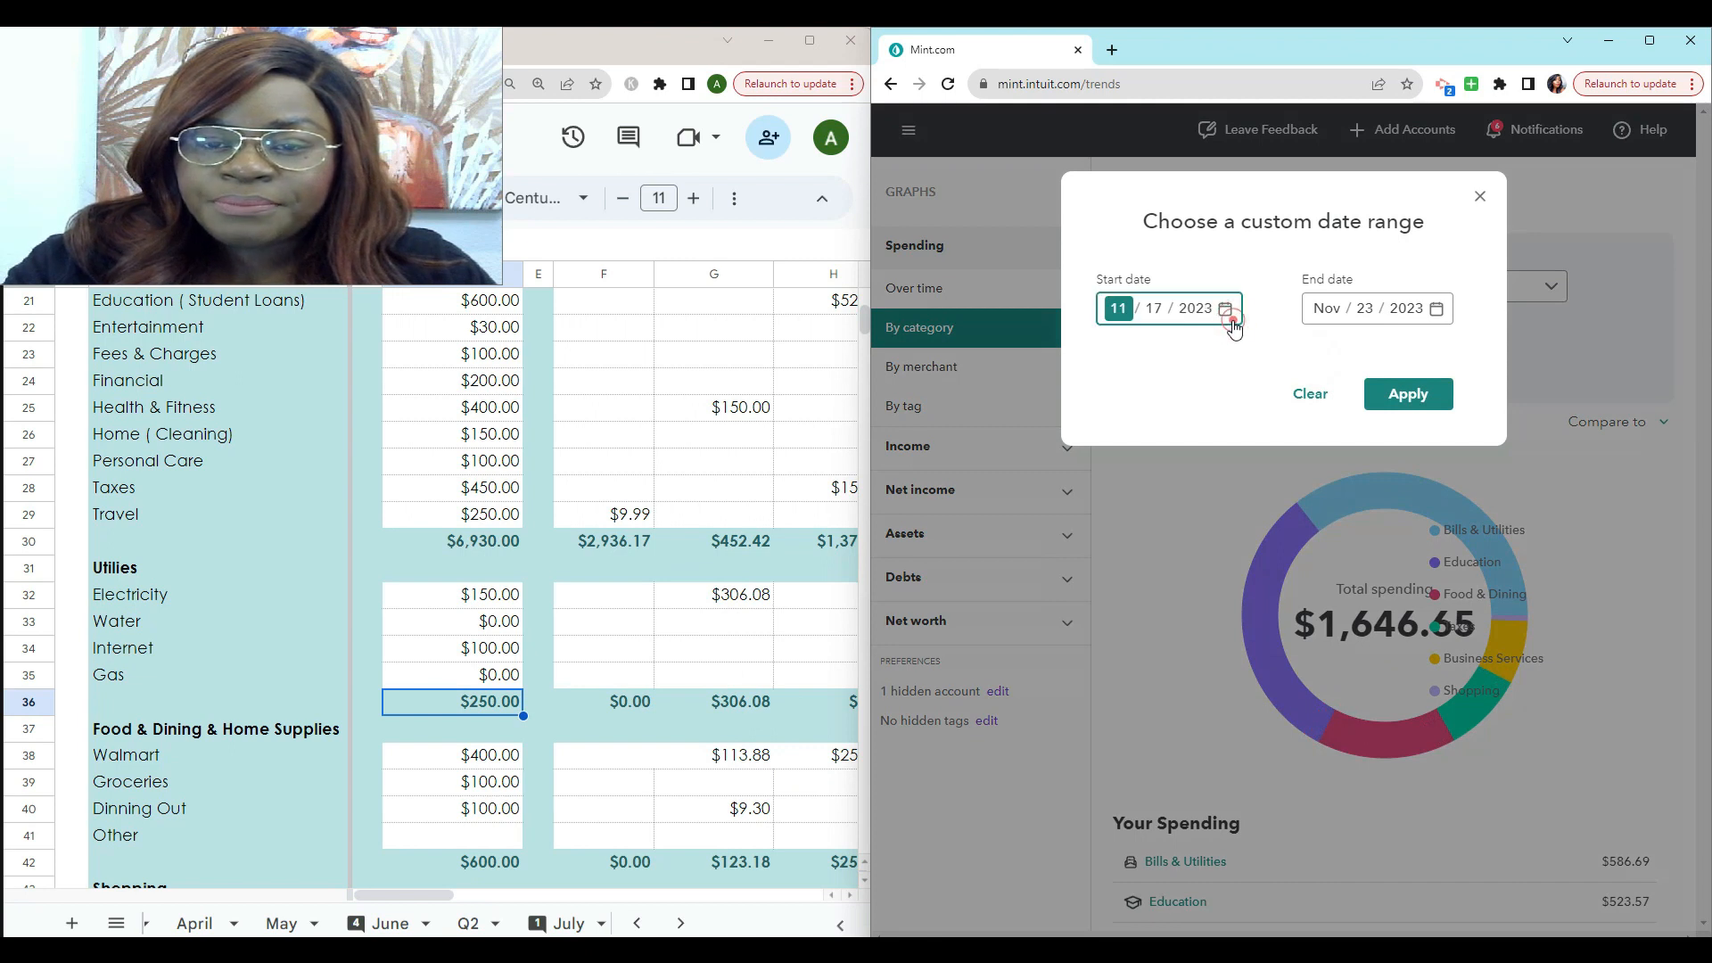
pyautogui.click(1283, 436)
pyautogui.click(1436, 308)
pyautogui.click(1463, 462)
pyautogui.click(1408, 390)
pyautogui.click(1201, 590)
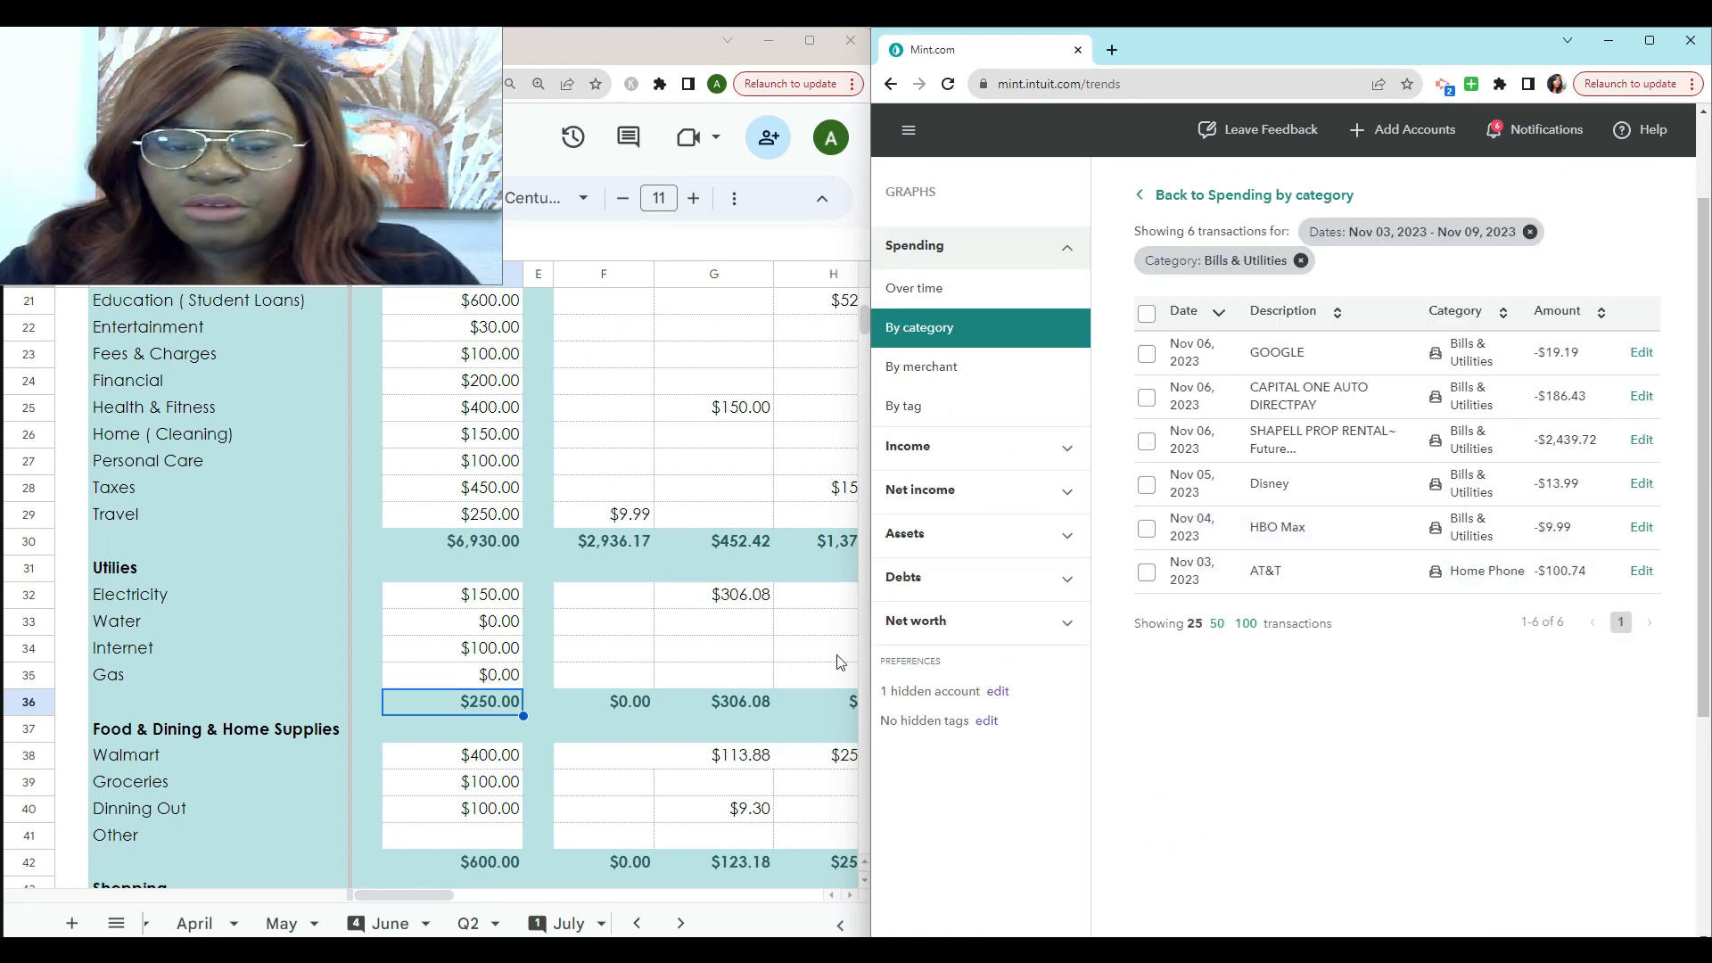
# Enter the AT&T payment of 100.74 for Internet in the Week 1 column
pyautogui.click(612, 657)
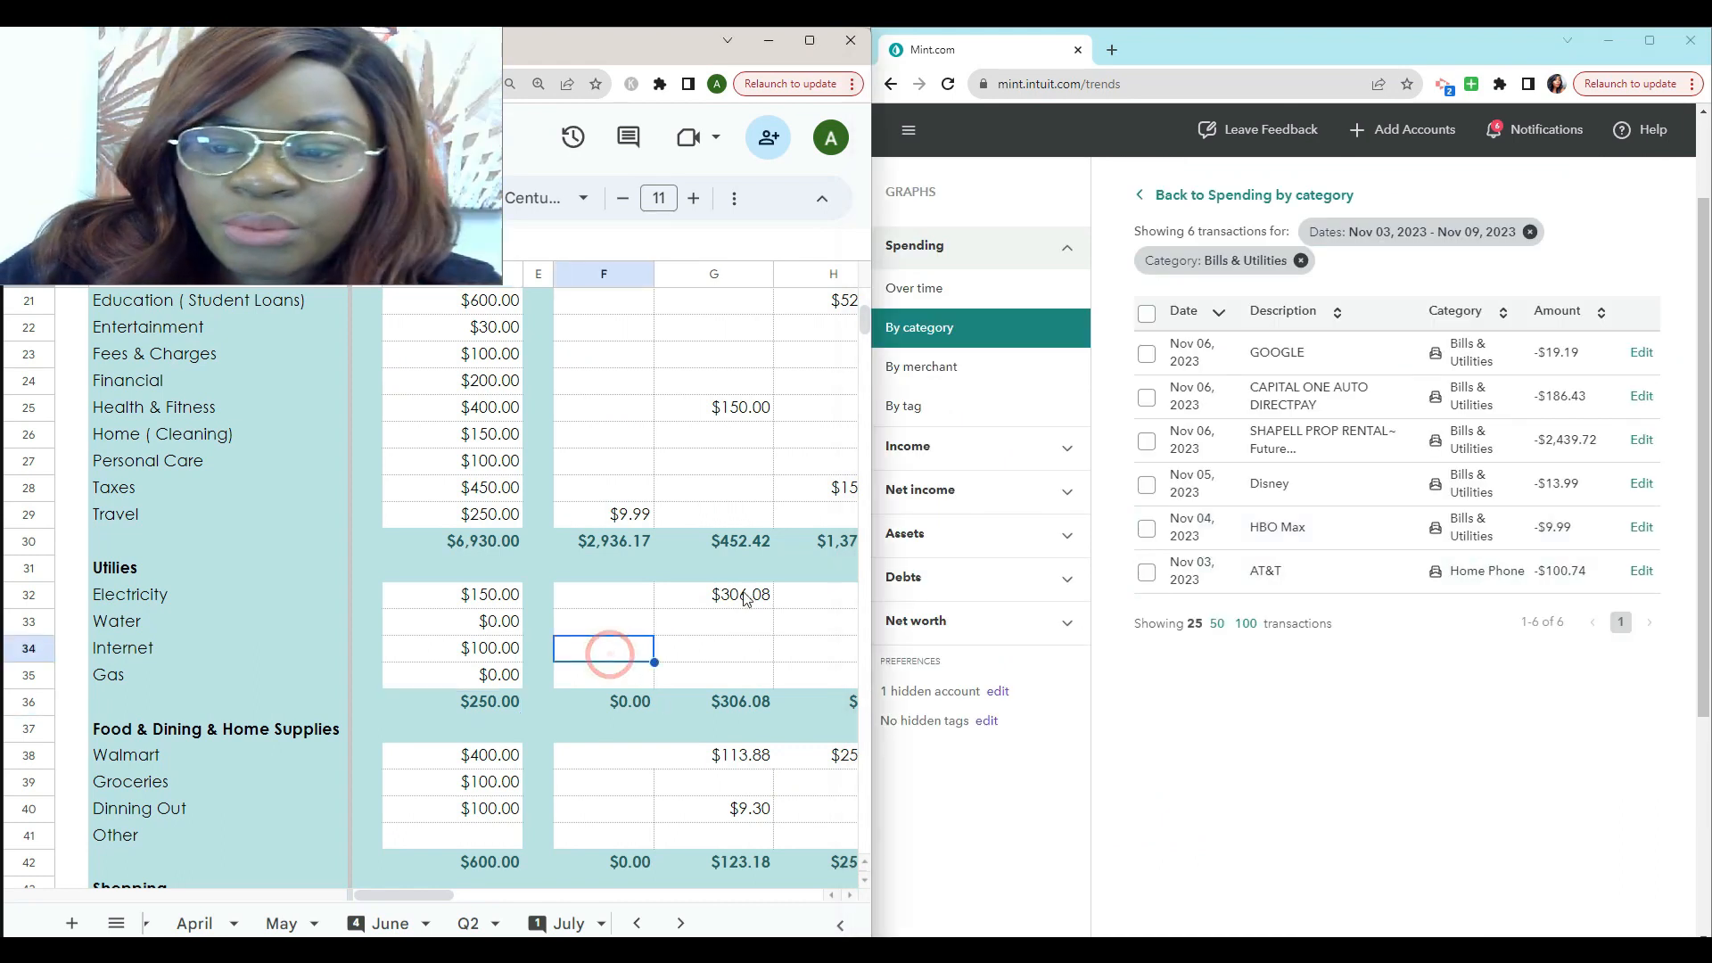
pyautogui.write('100')
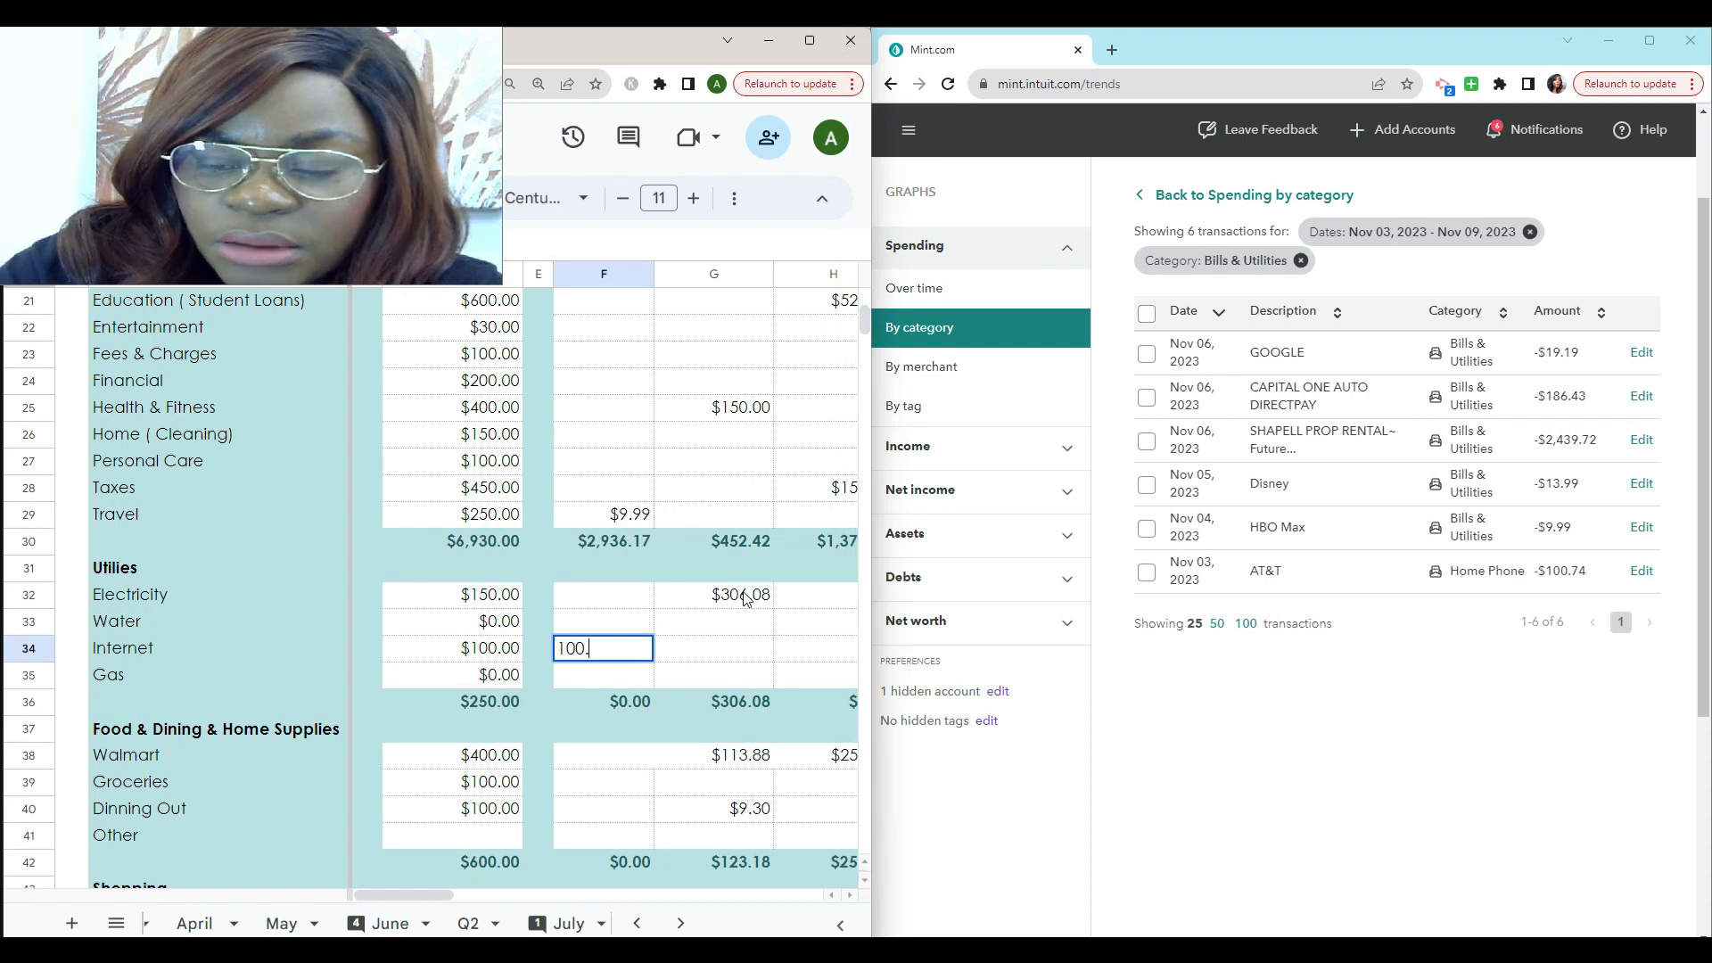
pyautogui.write('.74')
pyautogui.press('Return')
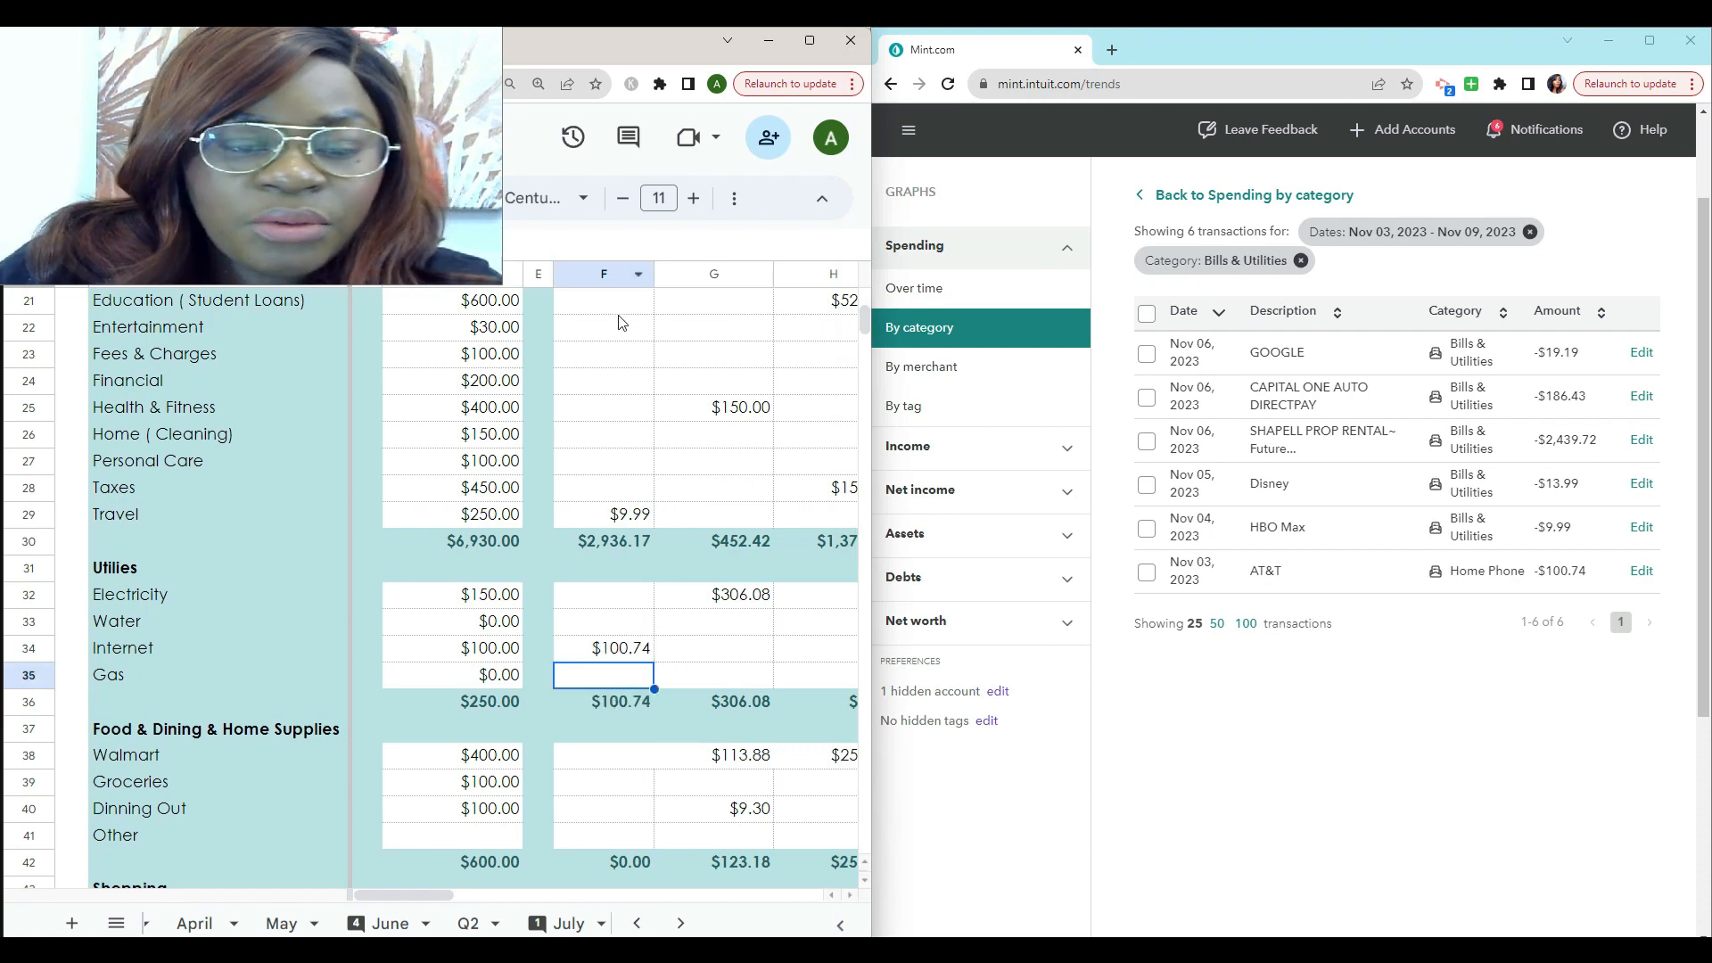
# Change the Week 1 Bills entry to =2770.06-F34, subtracting the Internet amount recorded under Utilities
pyautogui.scroll(4, 626, 364)
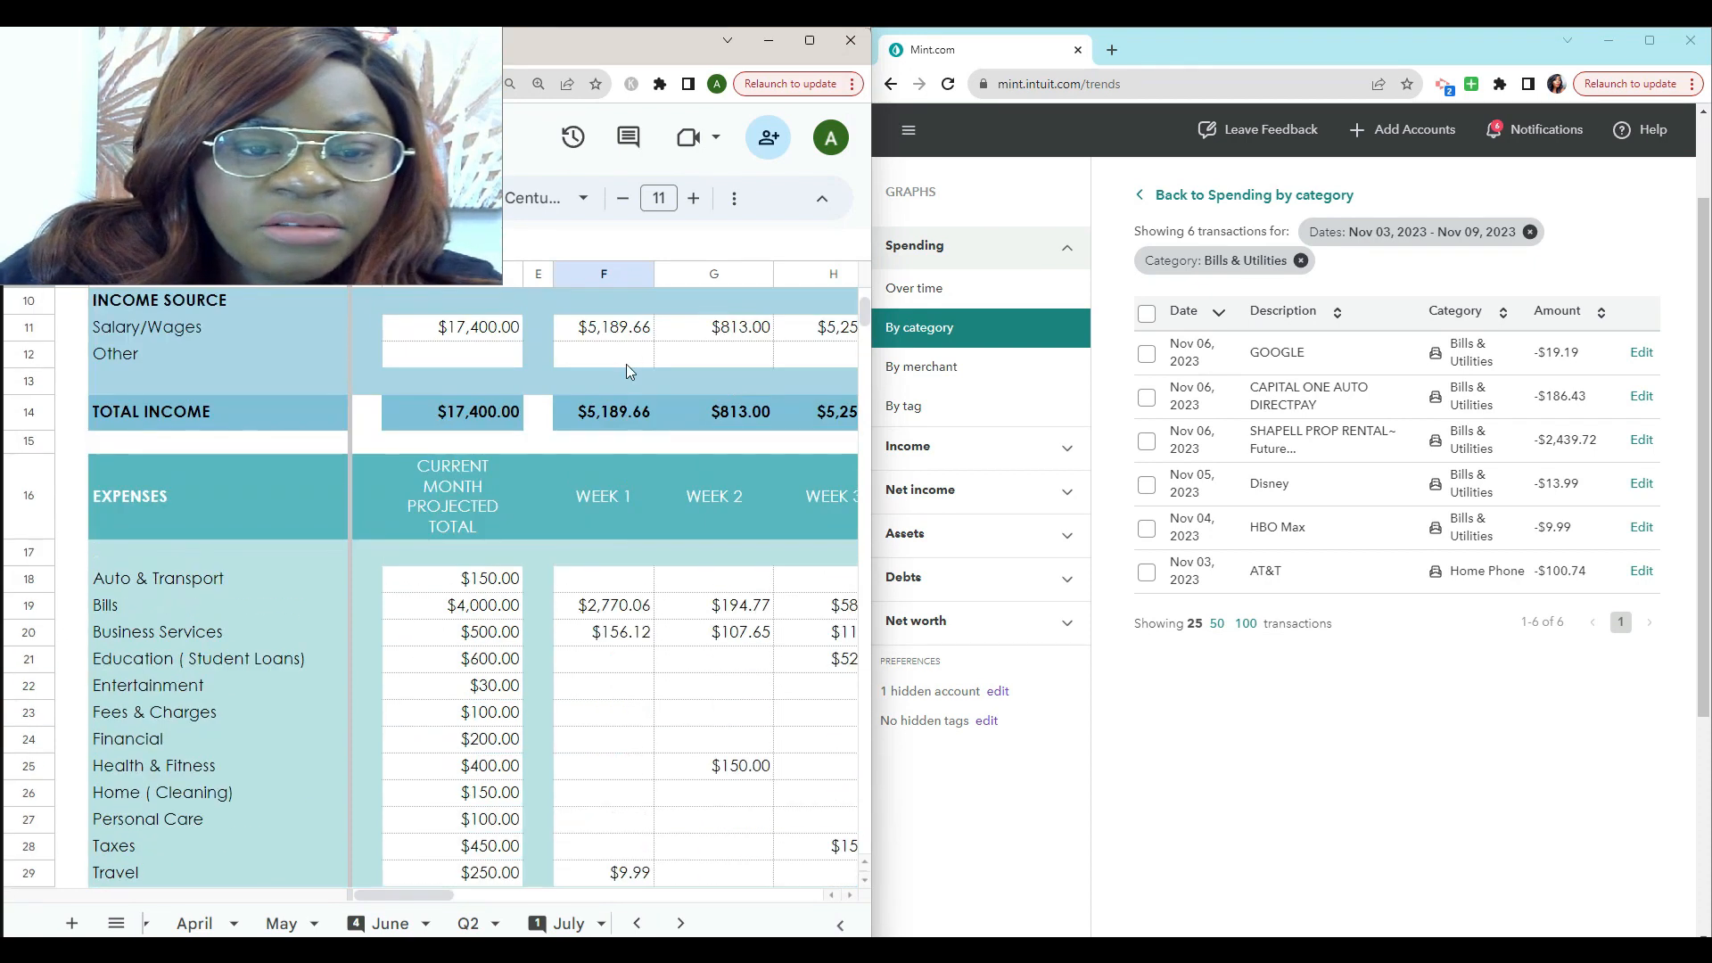
pyautogui.click(613, 613)
pyautogui.doubleClick(600, 605)
pyautogui.click(575, 604)
pyautogui.write('=')
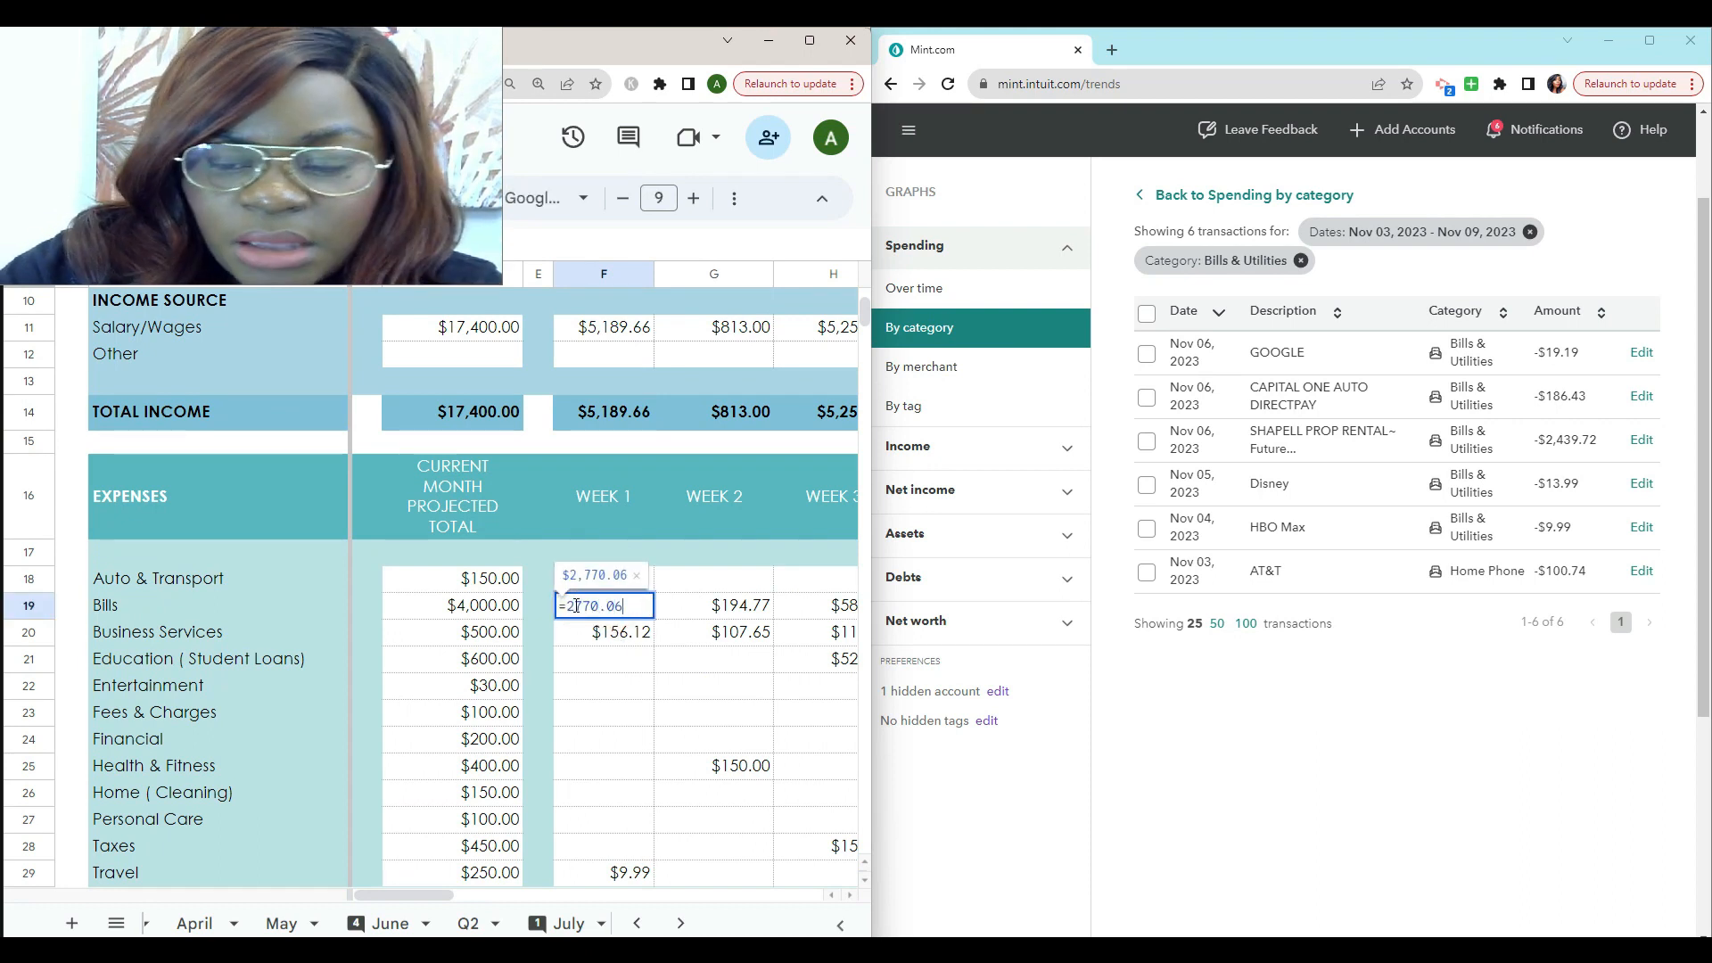
pyautogui.write('-')
pyautogui.scroll(-4, 589, 624)
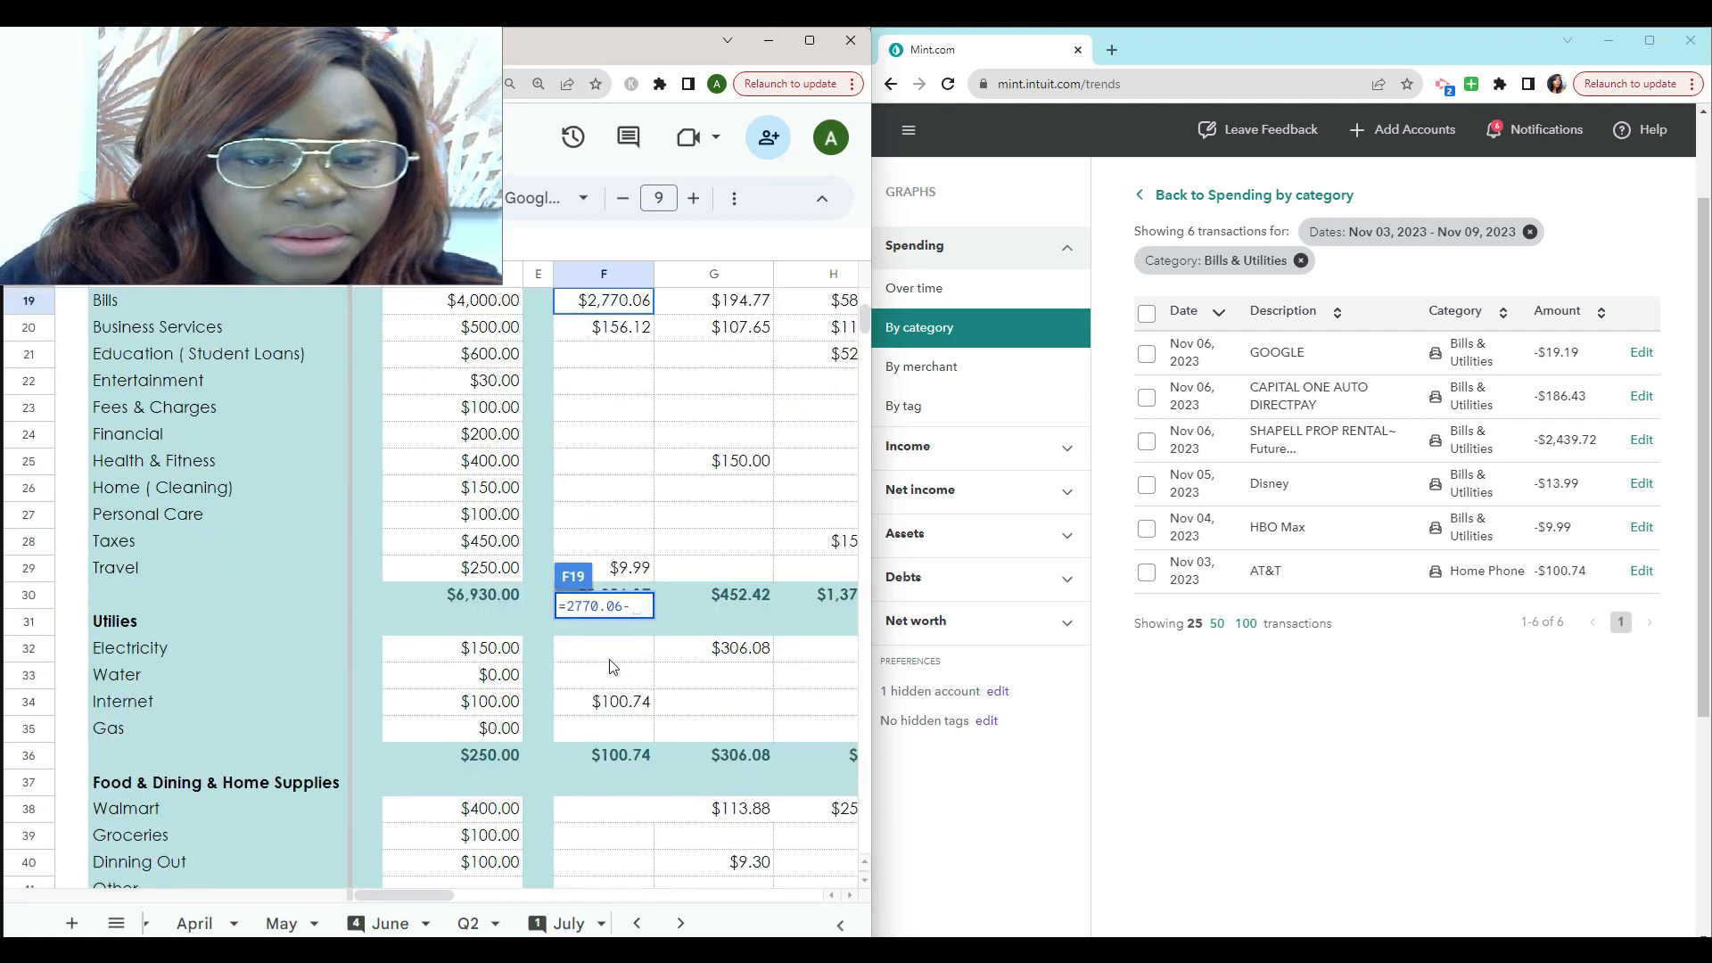
pyautogui.click(617, 647)
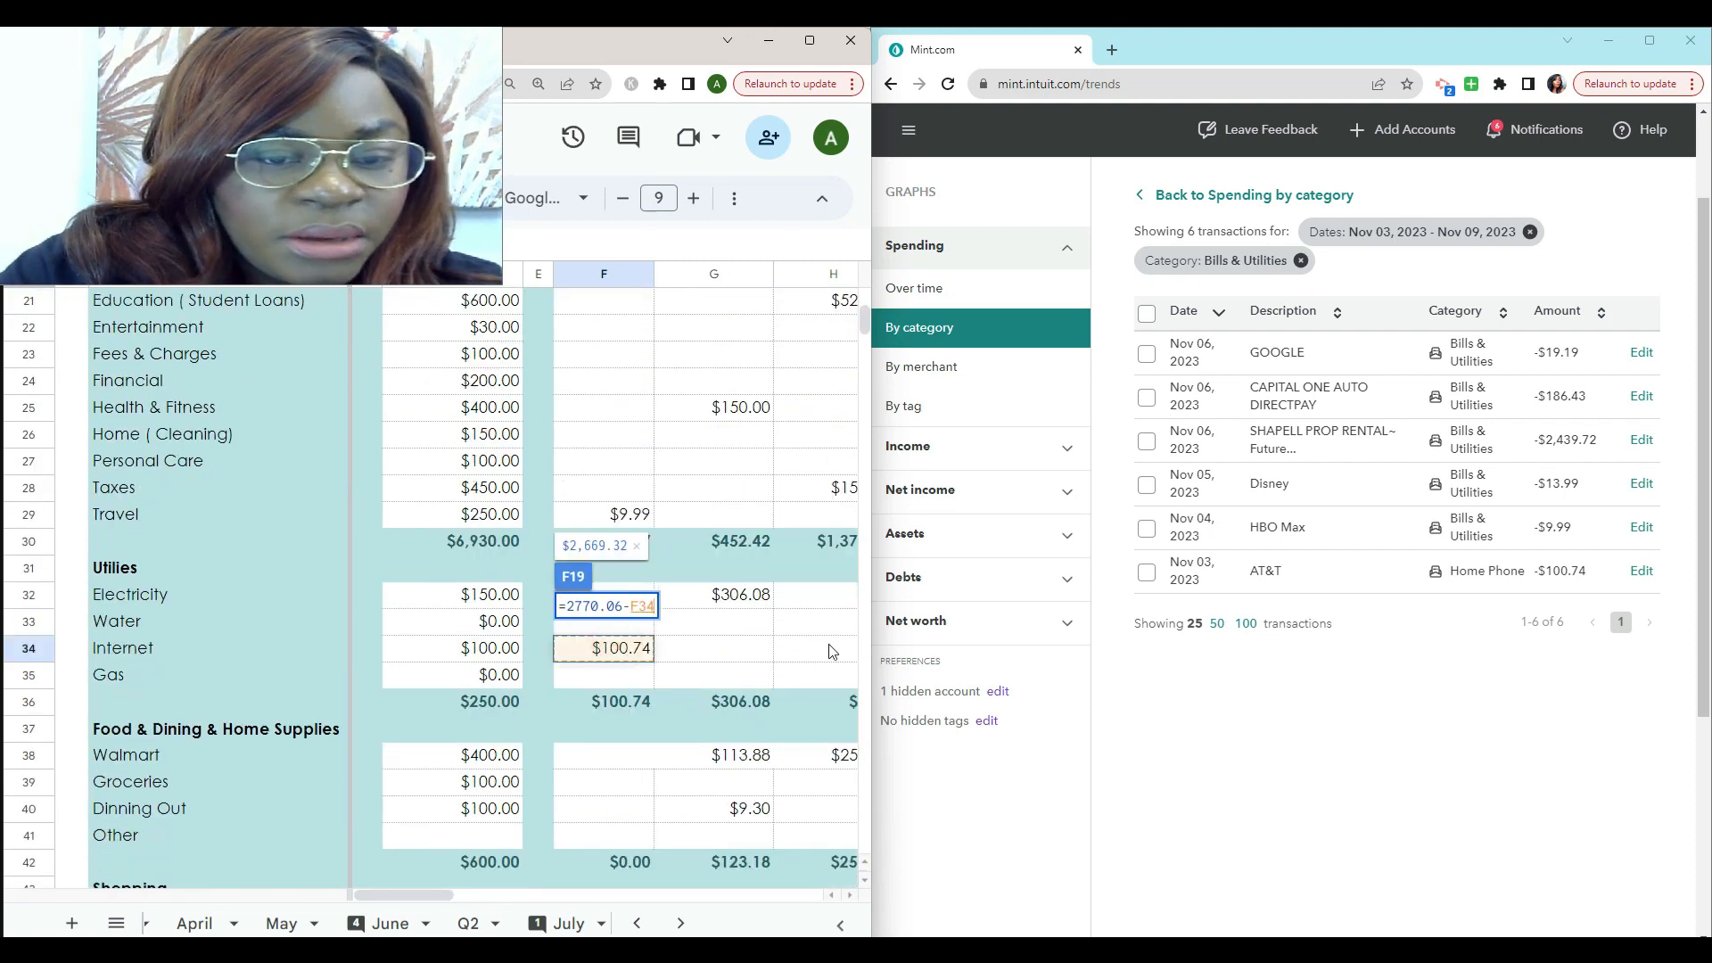
pyautogui.press('Return')
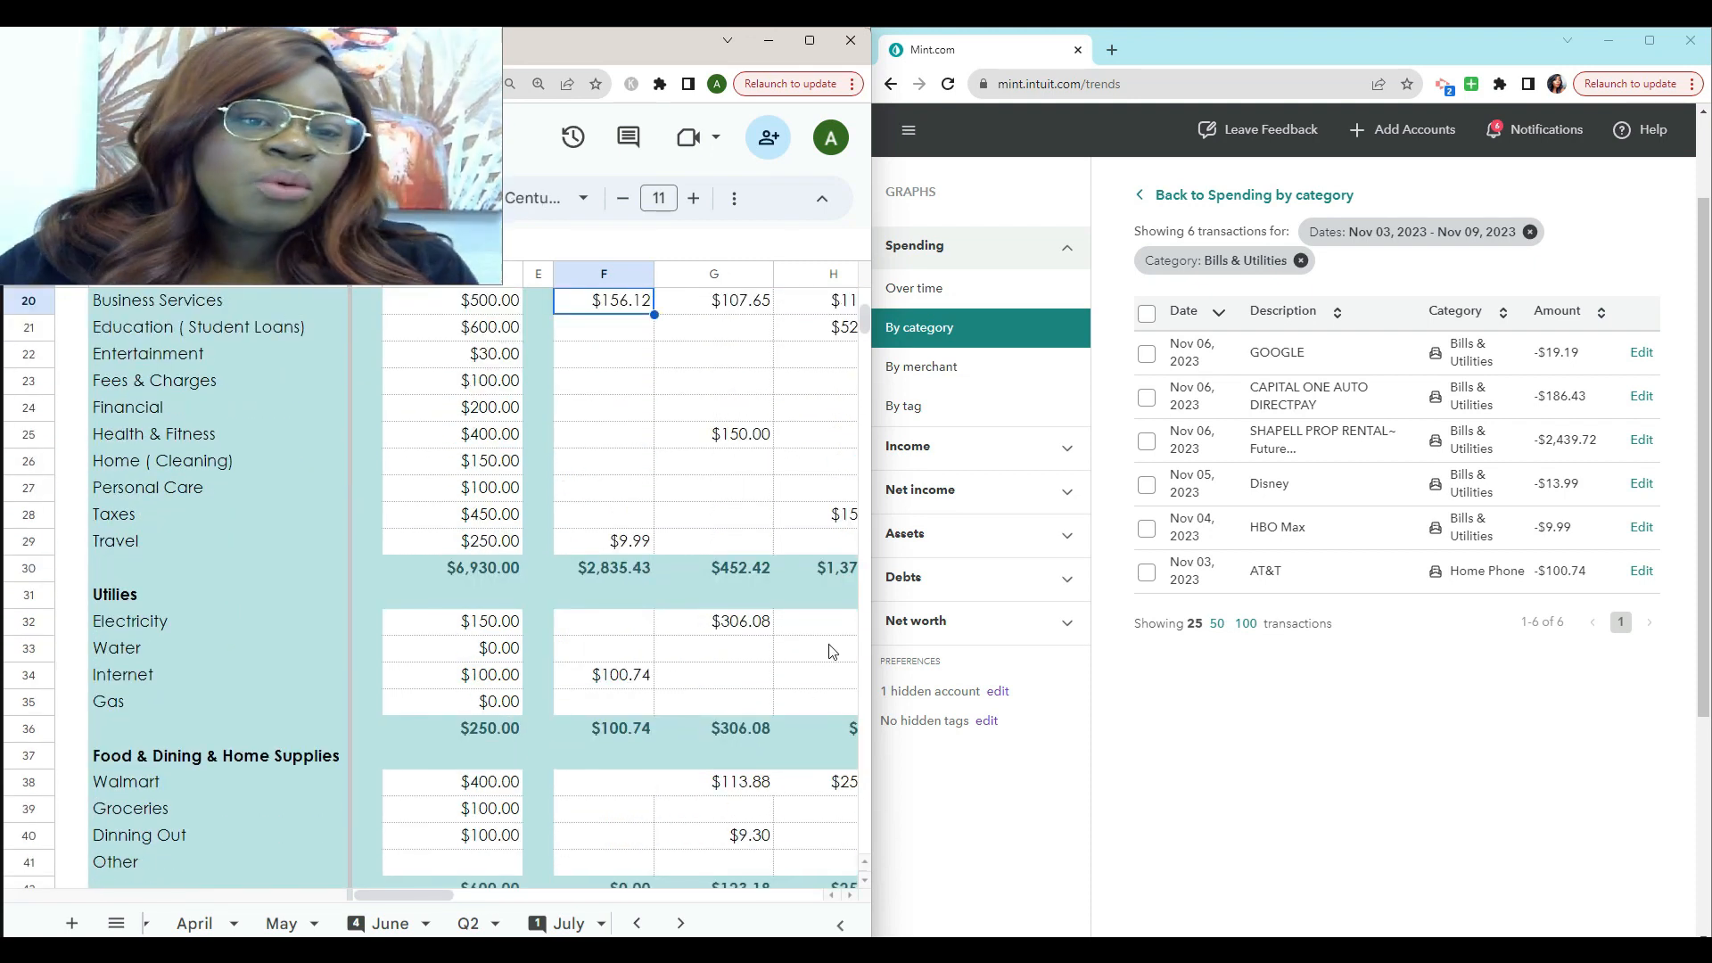
# Return to Mint's spending by category for November 3–9, 2023, and compare its total with the budget's Week 1 expense totals
pyautogui.click(1137, 194)
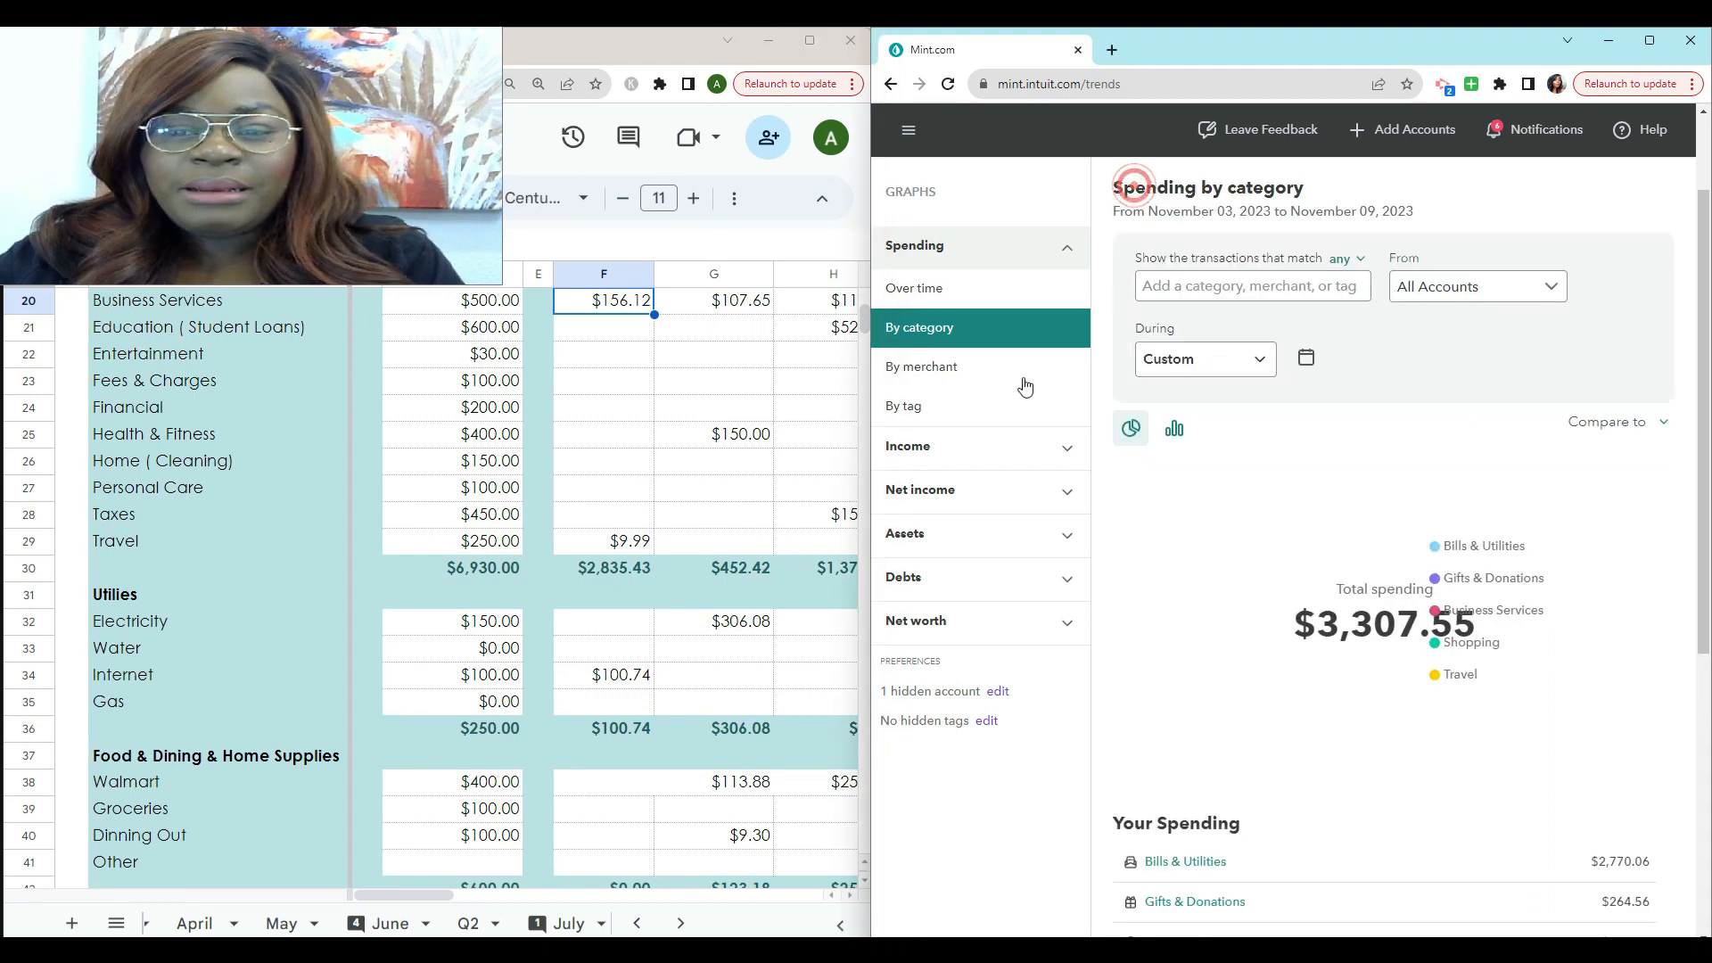
pyautogui.scroll(-5, 1345, 495)
pyautogui.scroll(-4, 549, 566)
pyautogui.scroll(-6, 550, 567)
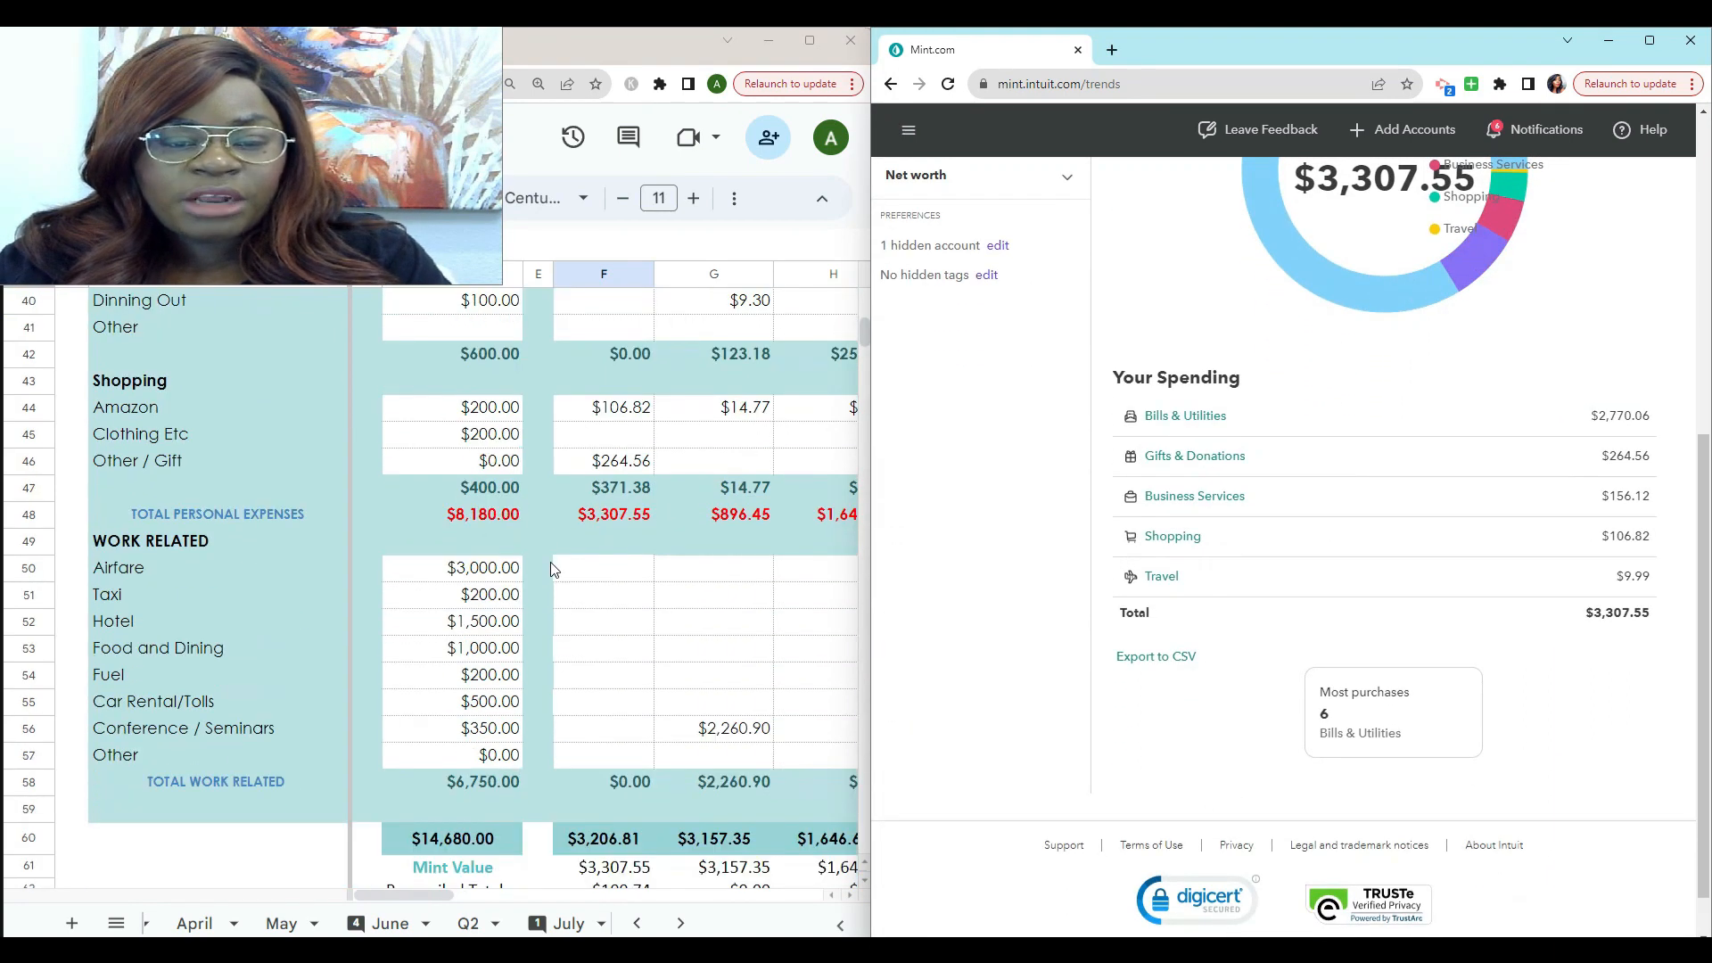
pyautogui.scroll(5, 629, 564)
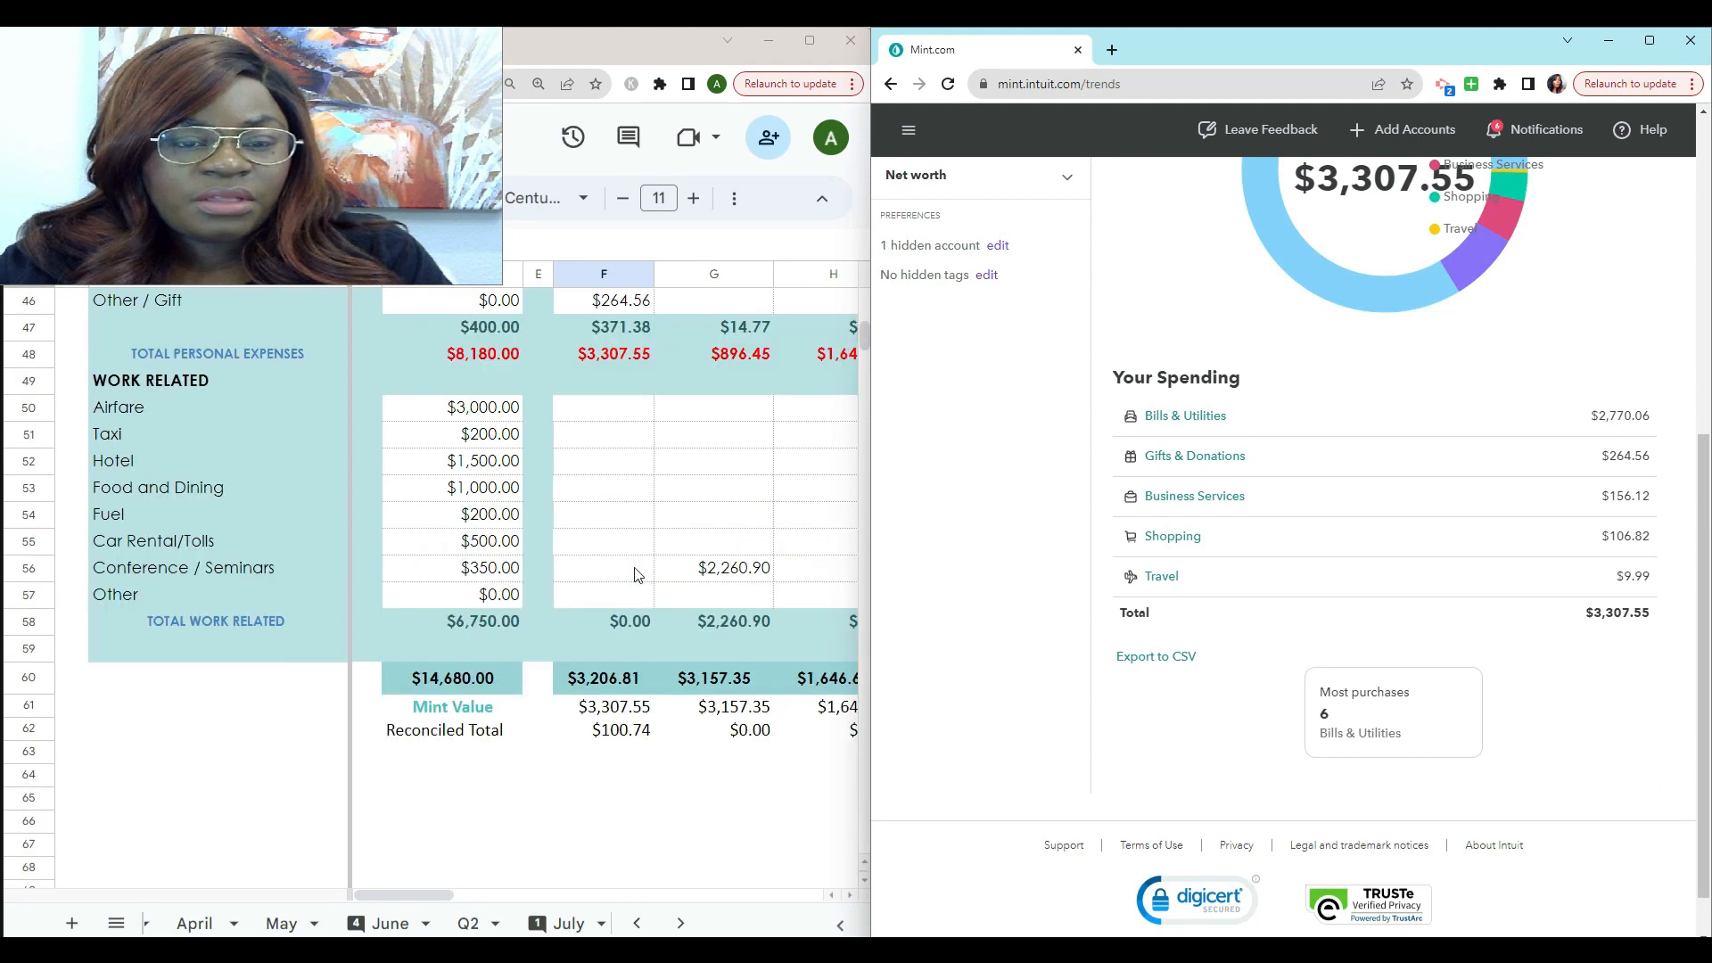
pyautogui.scroll(1, 639, 570)
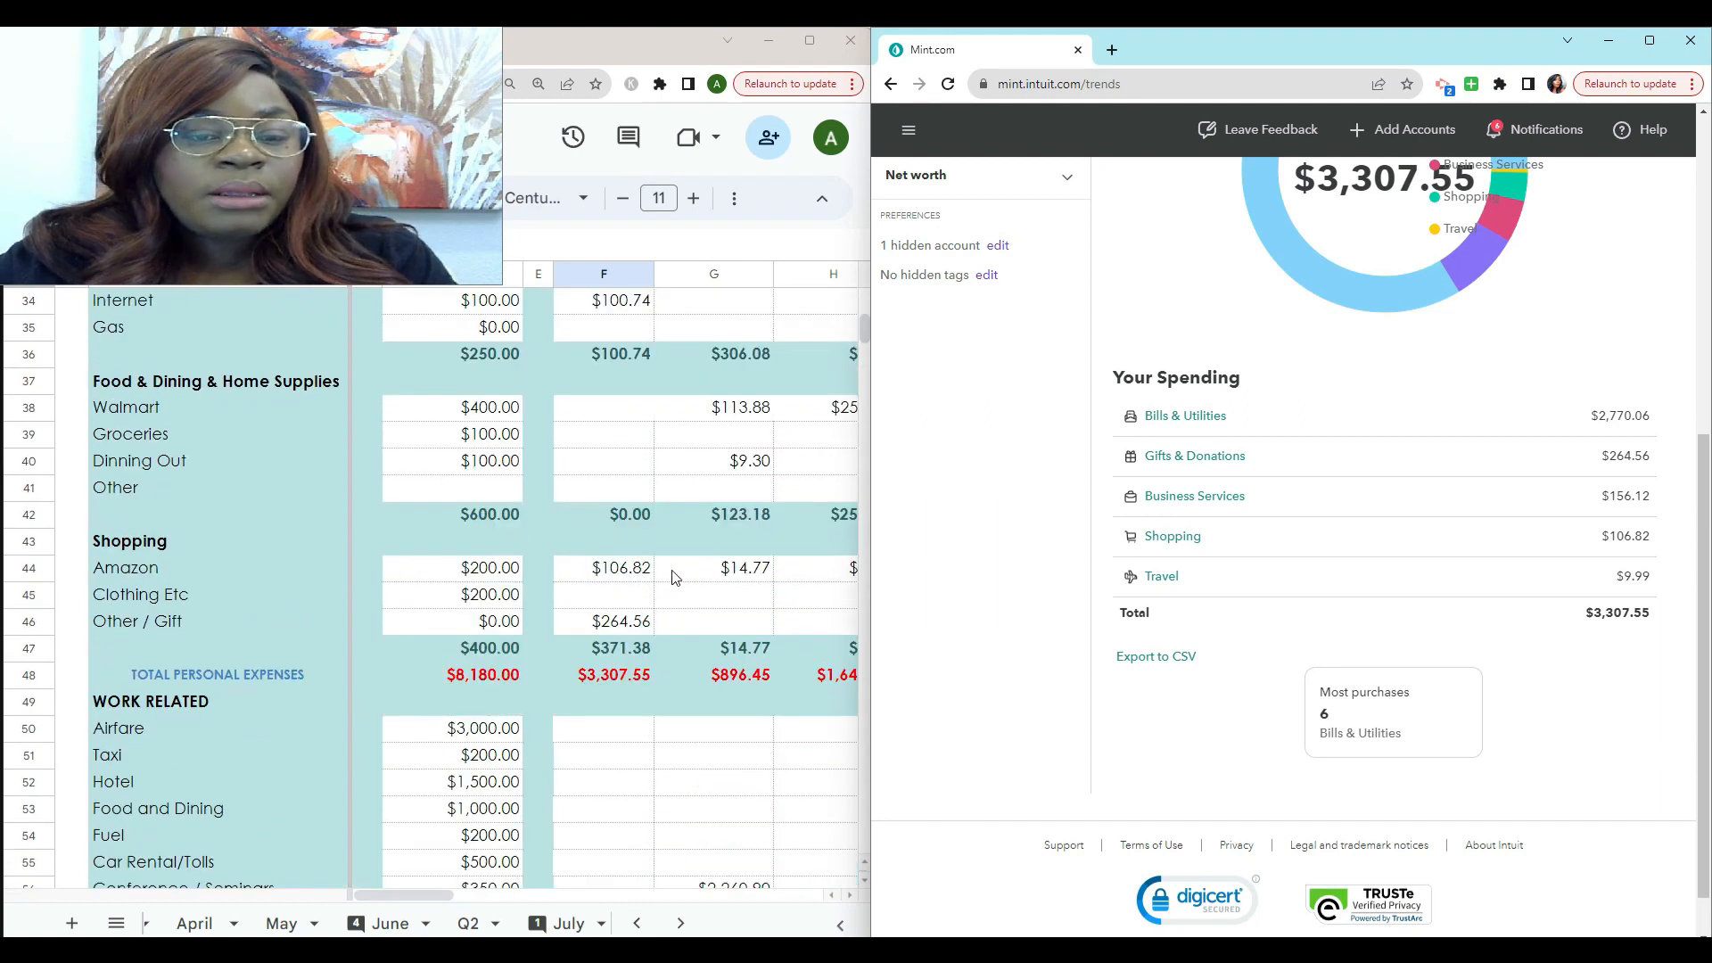
pyautogui.scroll(-2, 673, 578)
pyautogui.scroll(4, 673, 578)
pyautogui.scroll(5, 673, 577)
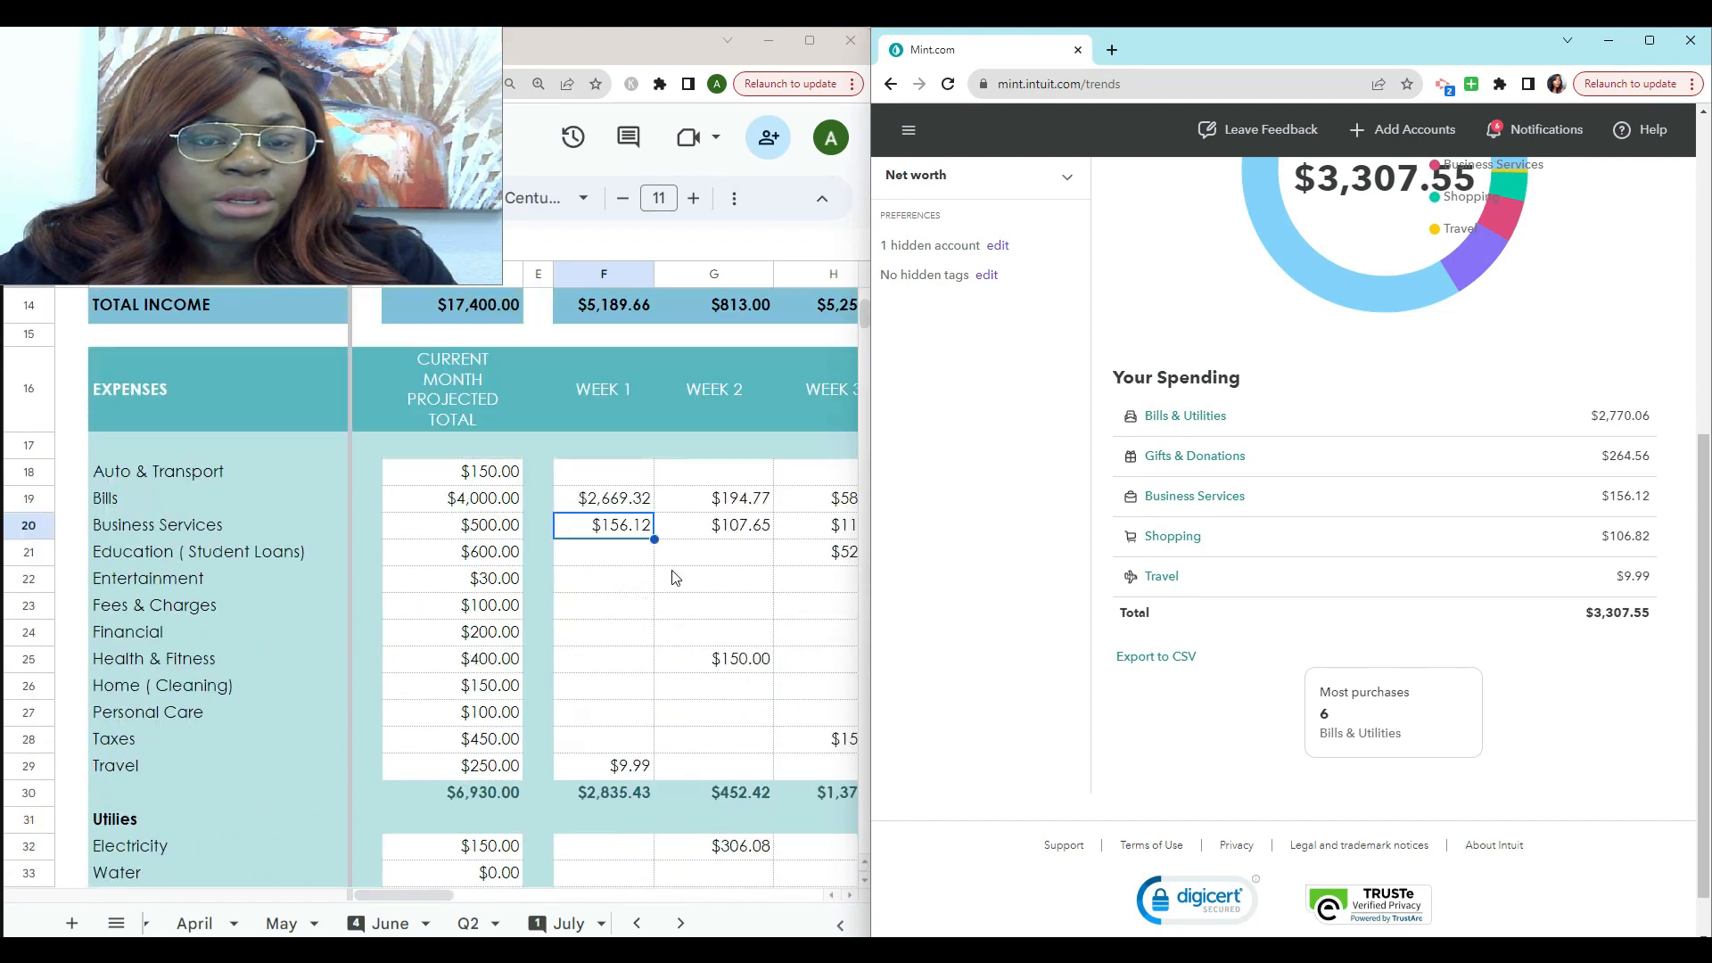
# Inspect the Week 1 Bills formula and check it against the Internet entry under Utilities
pyautogui.click(631, 508)
pyautogui.doubleClick(631, 501)
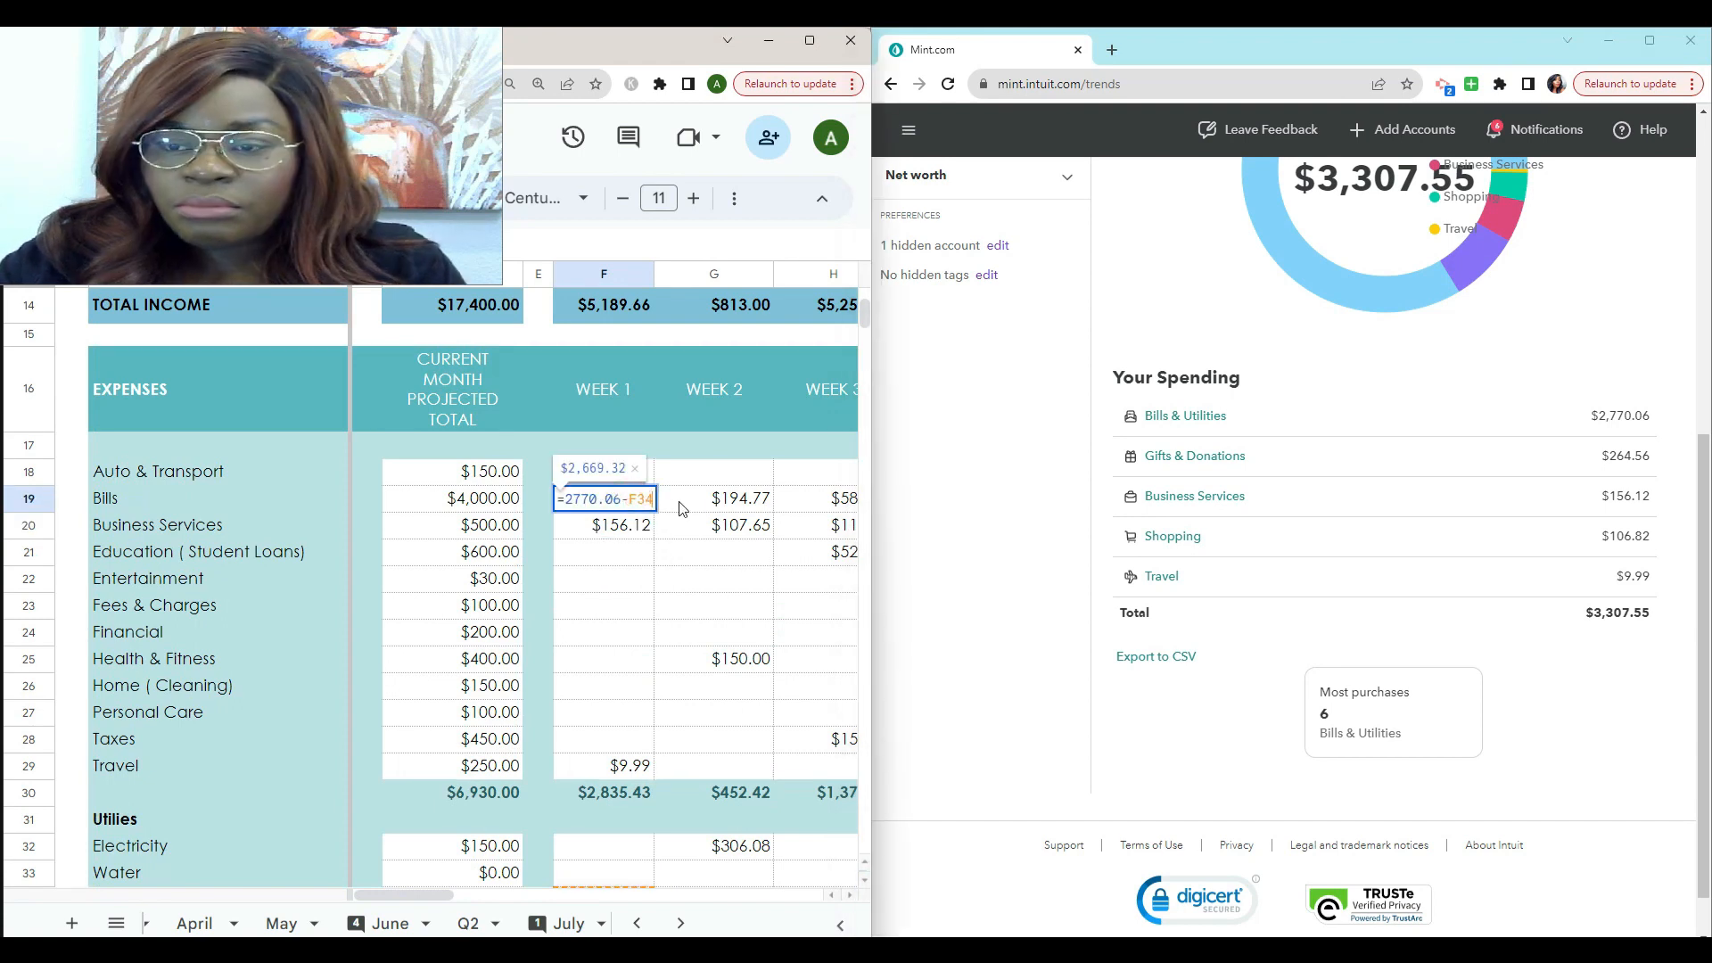
pyautogui.scroll(-9, 638, 592)
pyautogui.scroll(5, 639, 592)
pyautogui.click(701, 579)
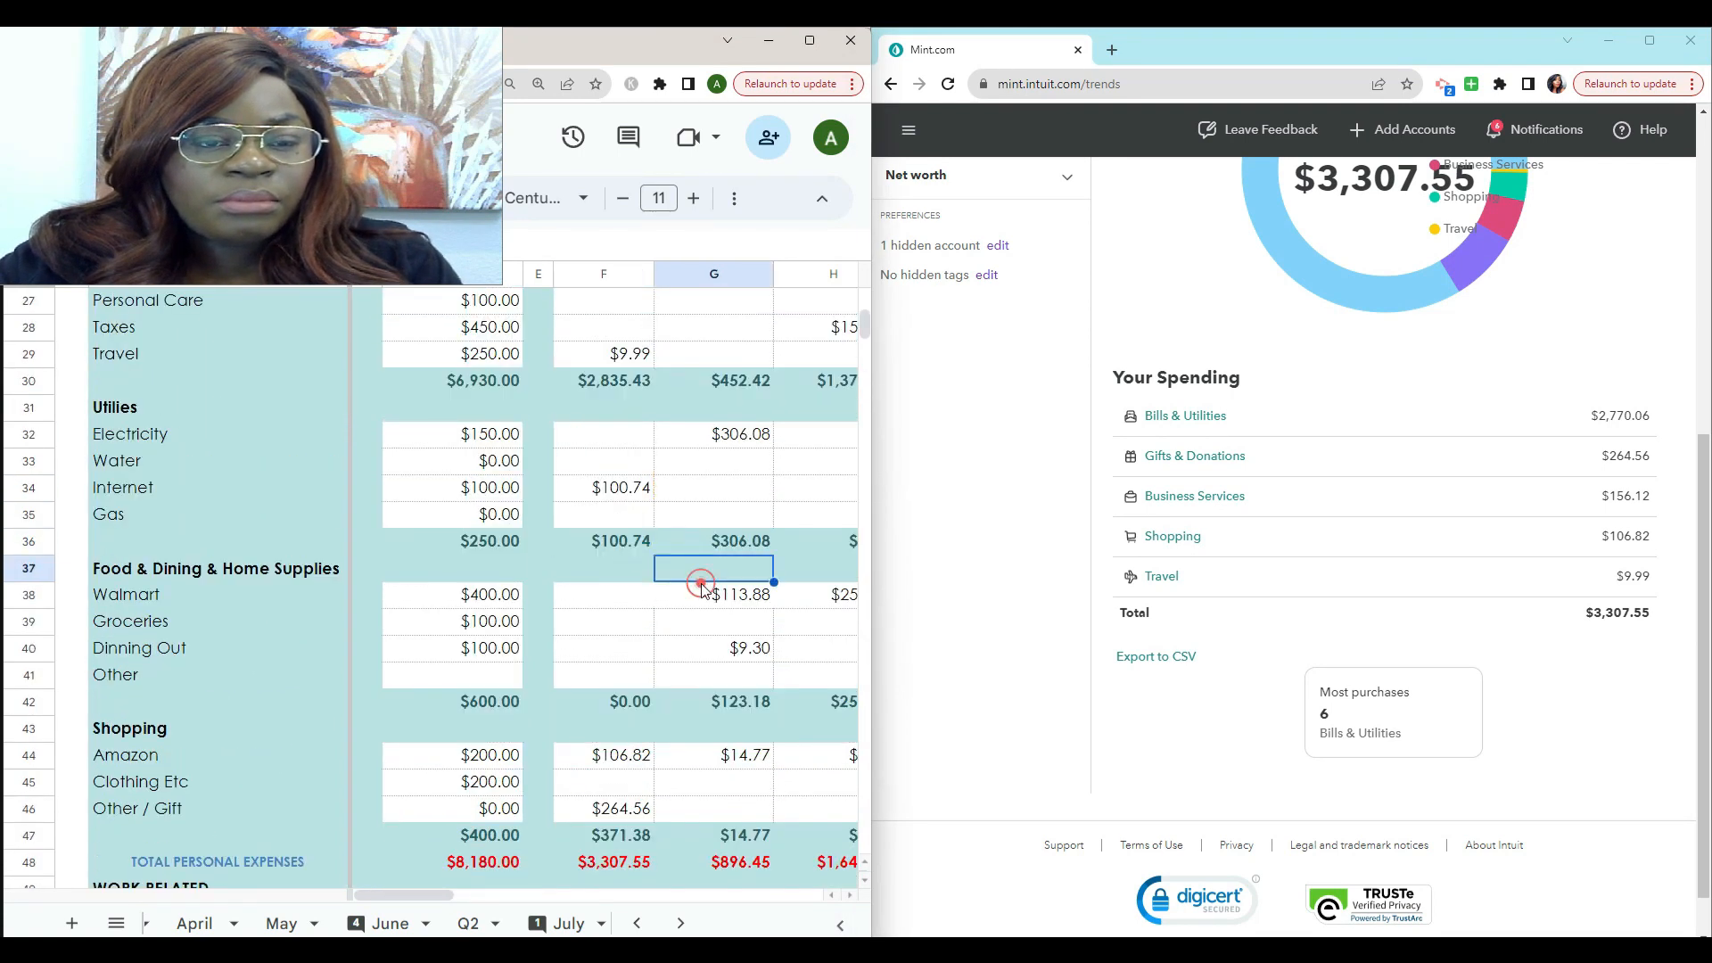
# Add the Week 1 Utilities subtotal, F36, to the SUM formula for the overall Week 1 expenses in F60
pyautogui.scroll(-6, 700, 589)
pyautogui.doubleClick(616, 701)
pyautogui.scroll(4, 624, 701)
pyautogui.click(663, 704)
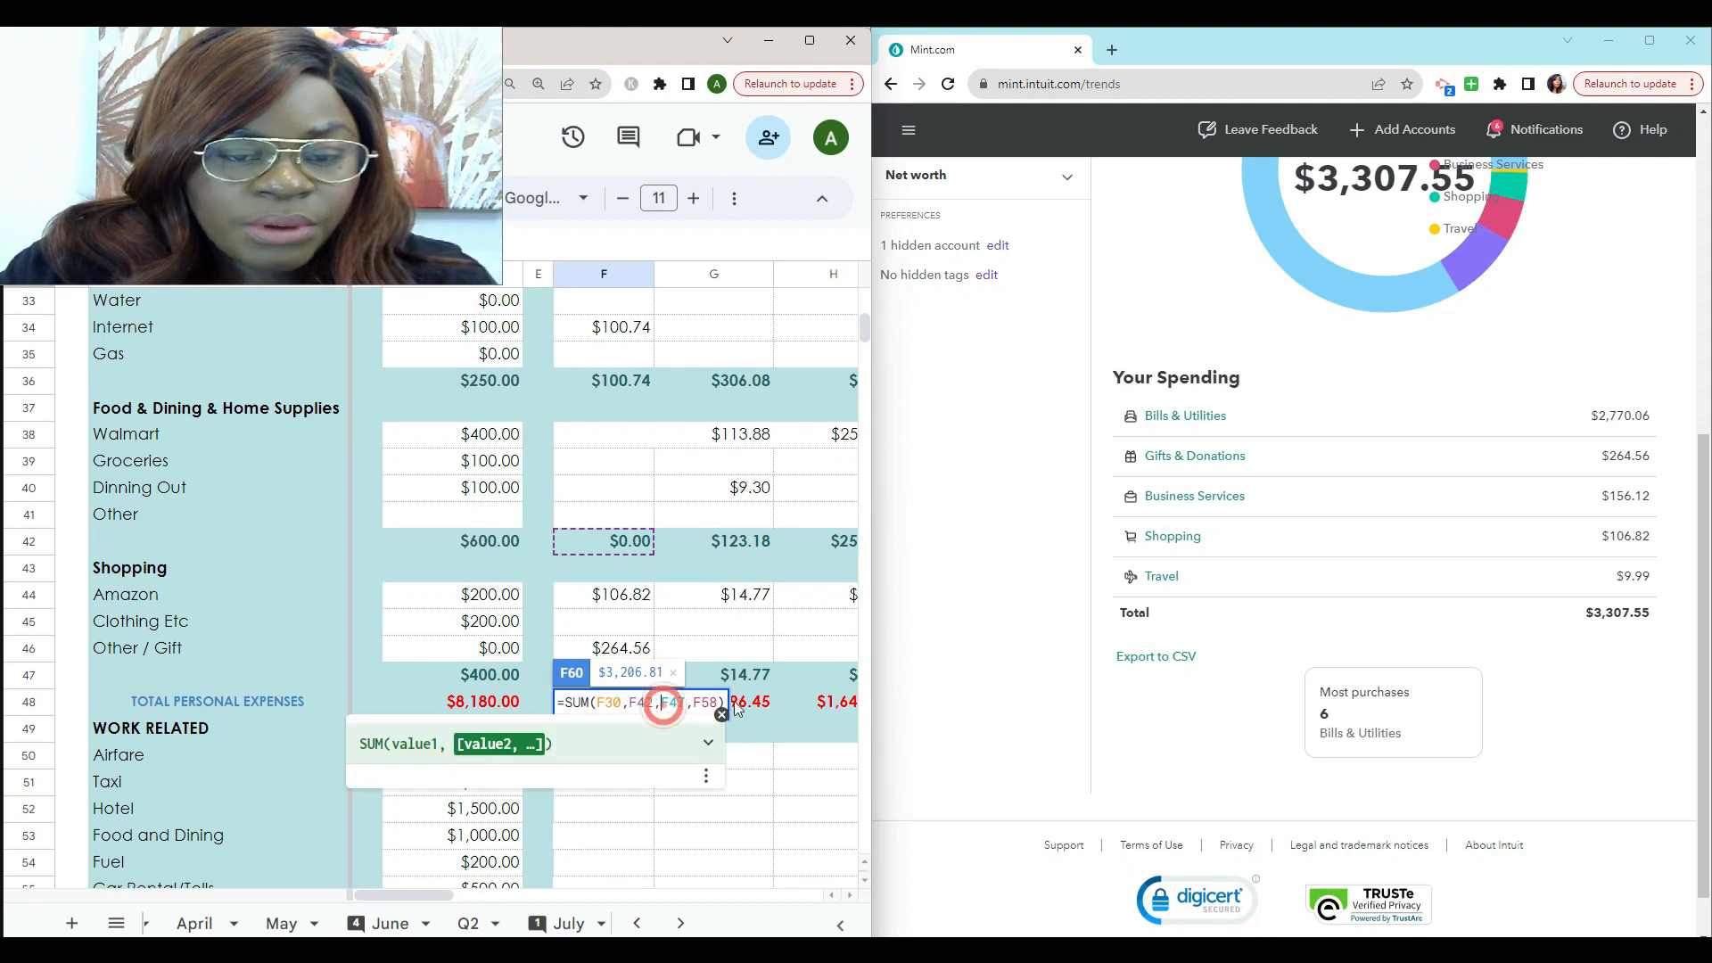
pyautogui.scroll(-5, 737, 709)
pyautogui.click(659, 755)
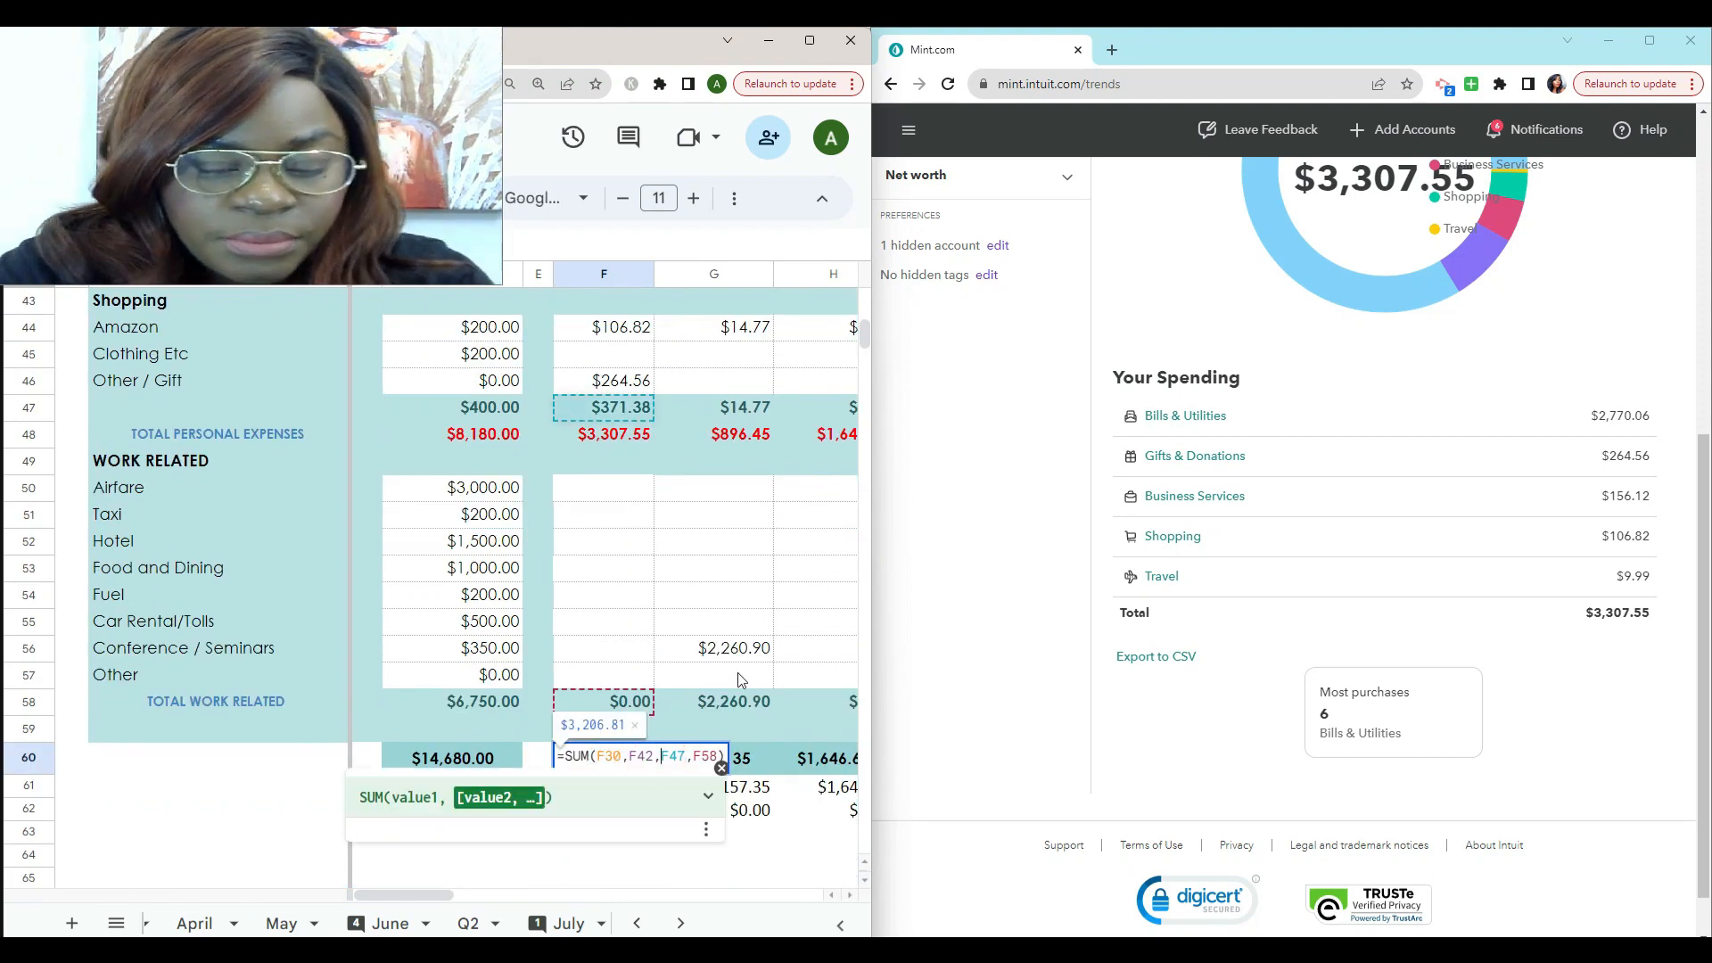
pyautogui.write(',')
pyautogui.scroll(3, 737, 673)
pyautogui.click(638, 386)
pyautogui.press('Return')
pyautogui.scroll(-4, 691, 495)
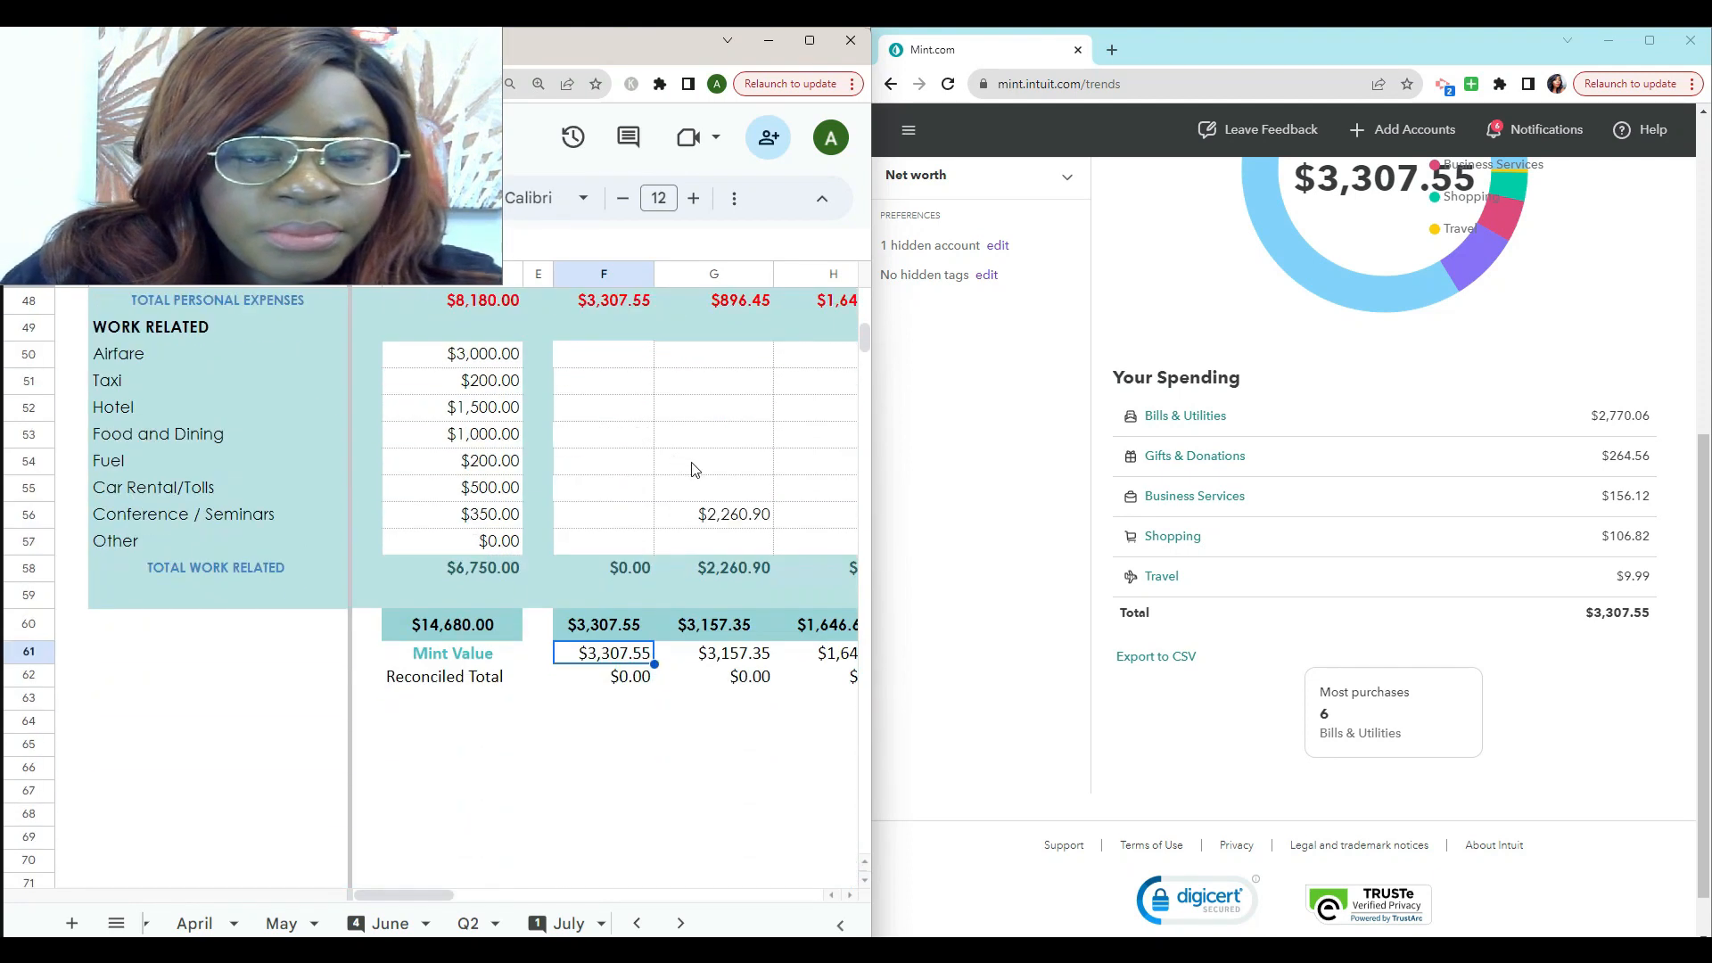
# Maximize the budget spreadsheet window and review the weekly expenses alongside the month-end totals and projected differences
pyautogui.scroll(4, 744, 597)
pyautogui.scroll(4, 747, 575)
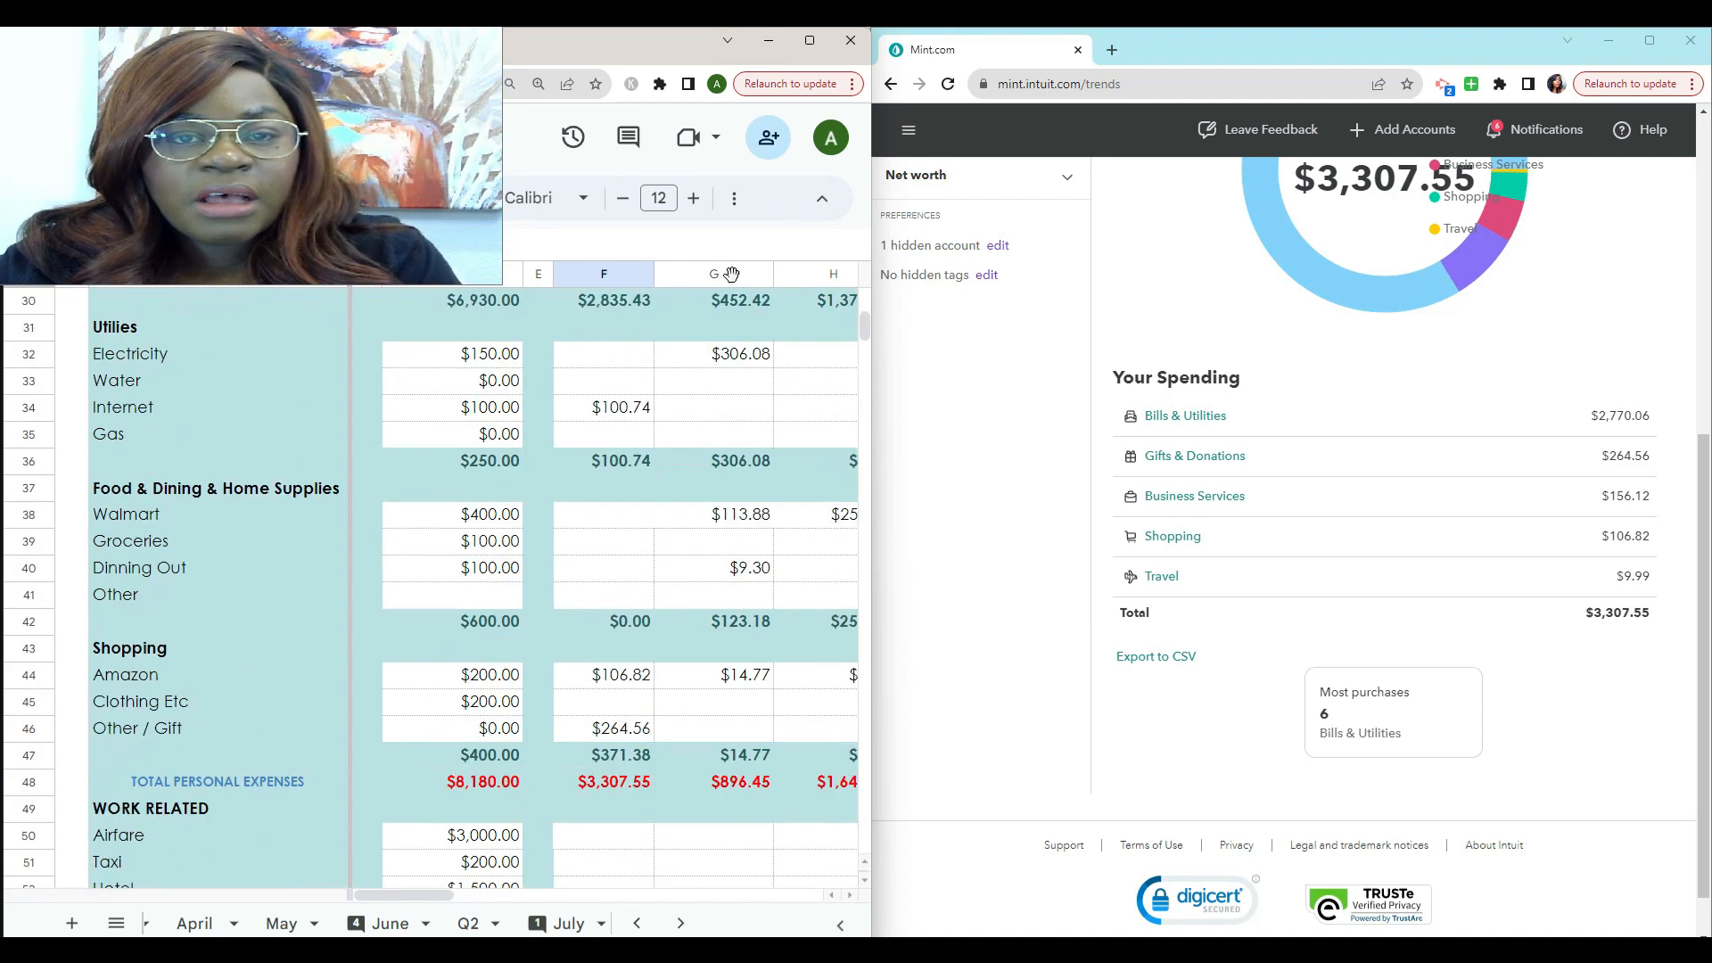
pyautogui.click(810, 40)
pyautogui.scroll(6, 1087, 387)
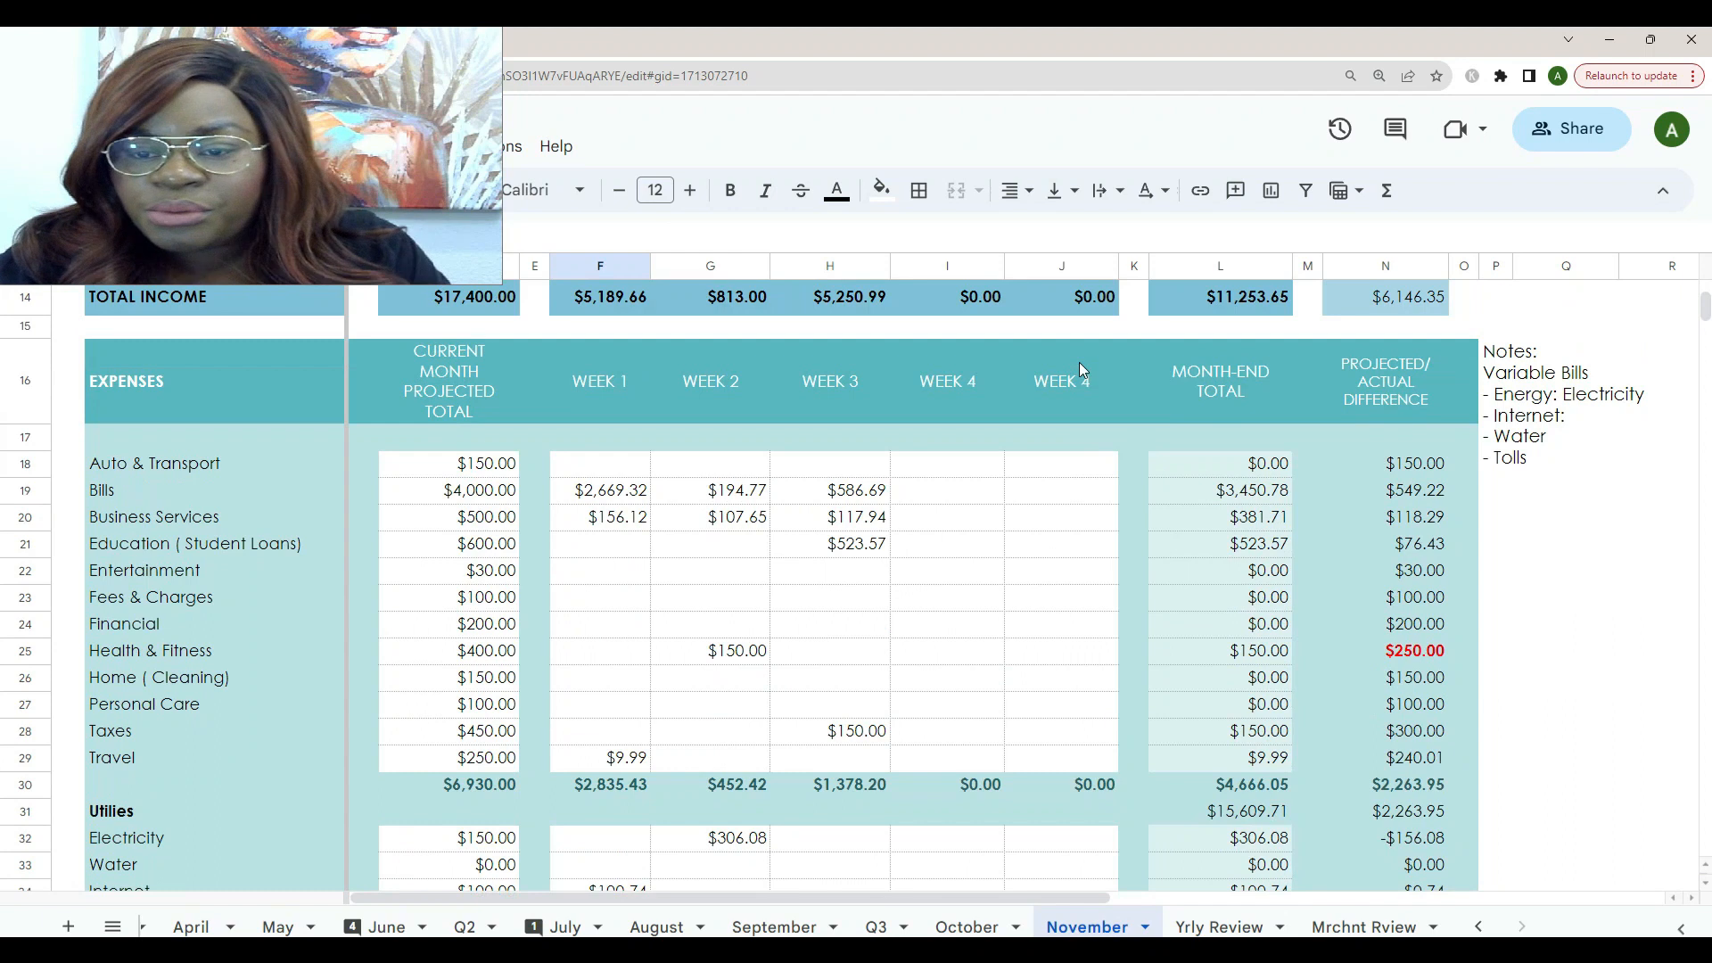
pyautogui.scroll(-1, 1079, 362)
pyautogui.scroll(-2, 1075, 397)
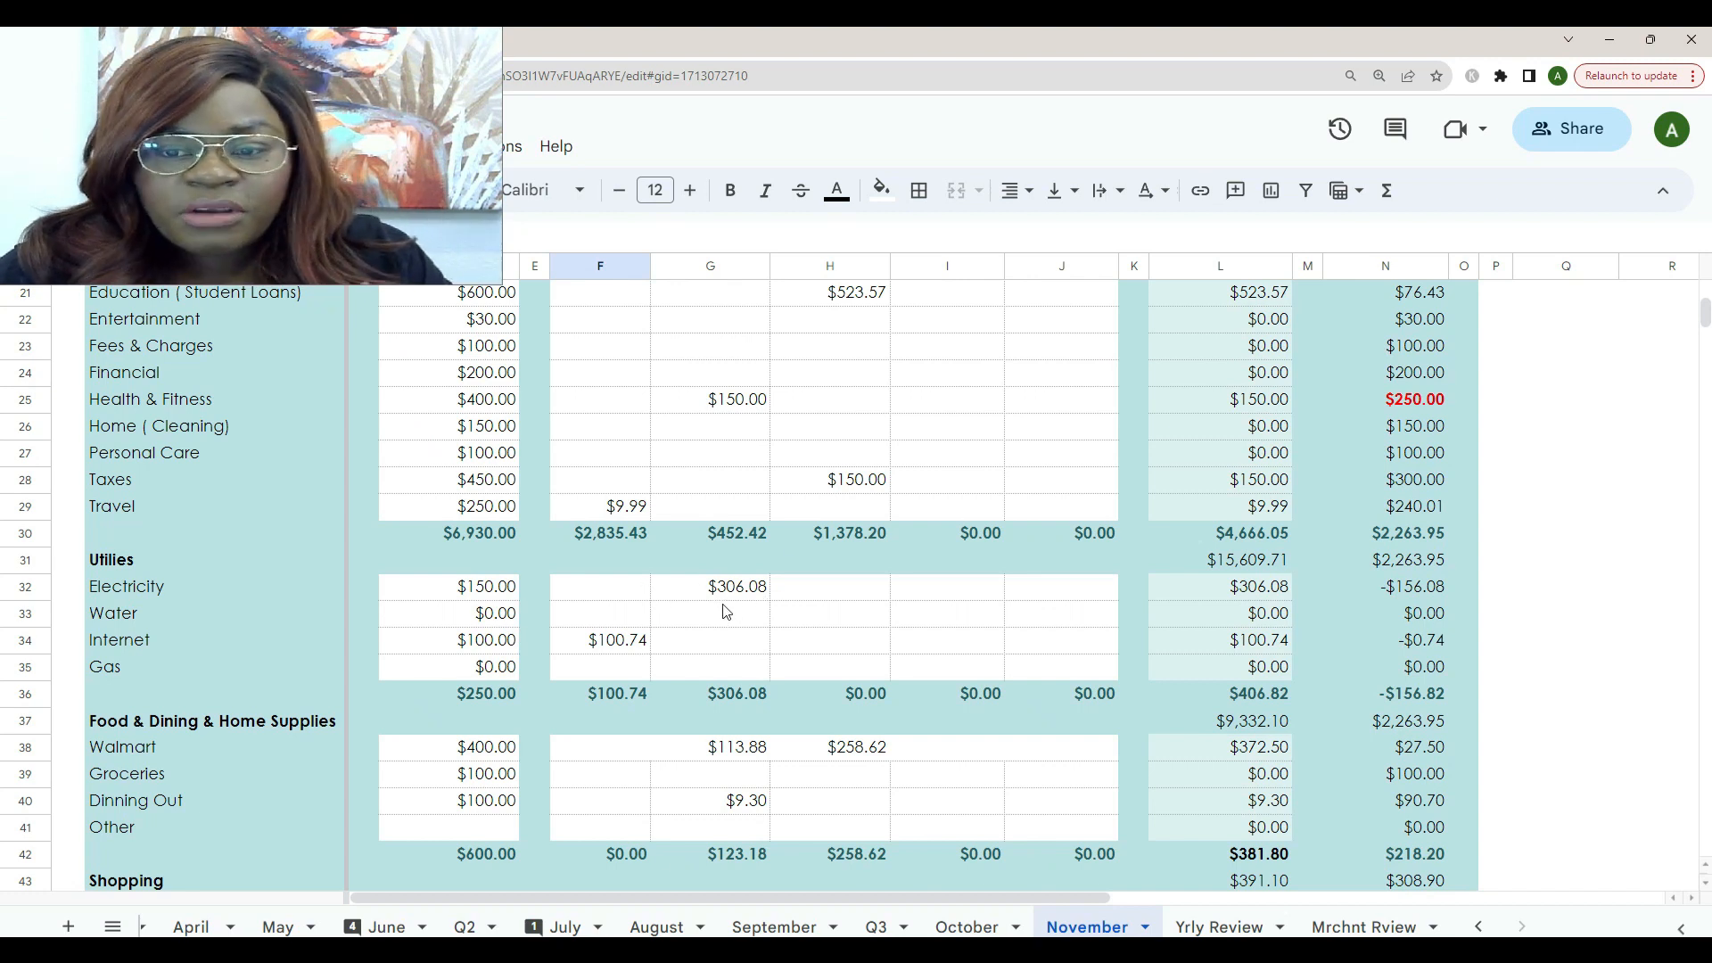
# Select the Electricity row and examine projected versus actual amounts across the utilities, food, shopping and work-related expenses
pyautogui.click(49, 586)
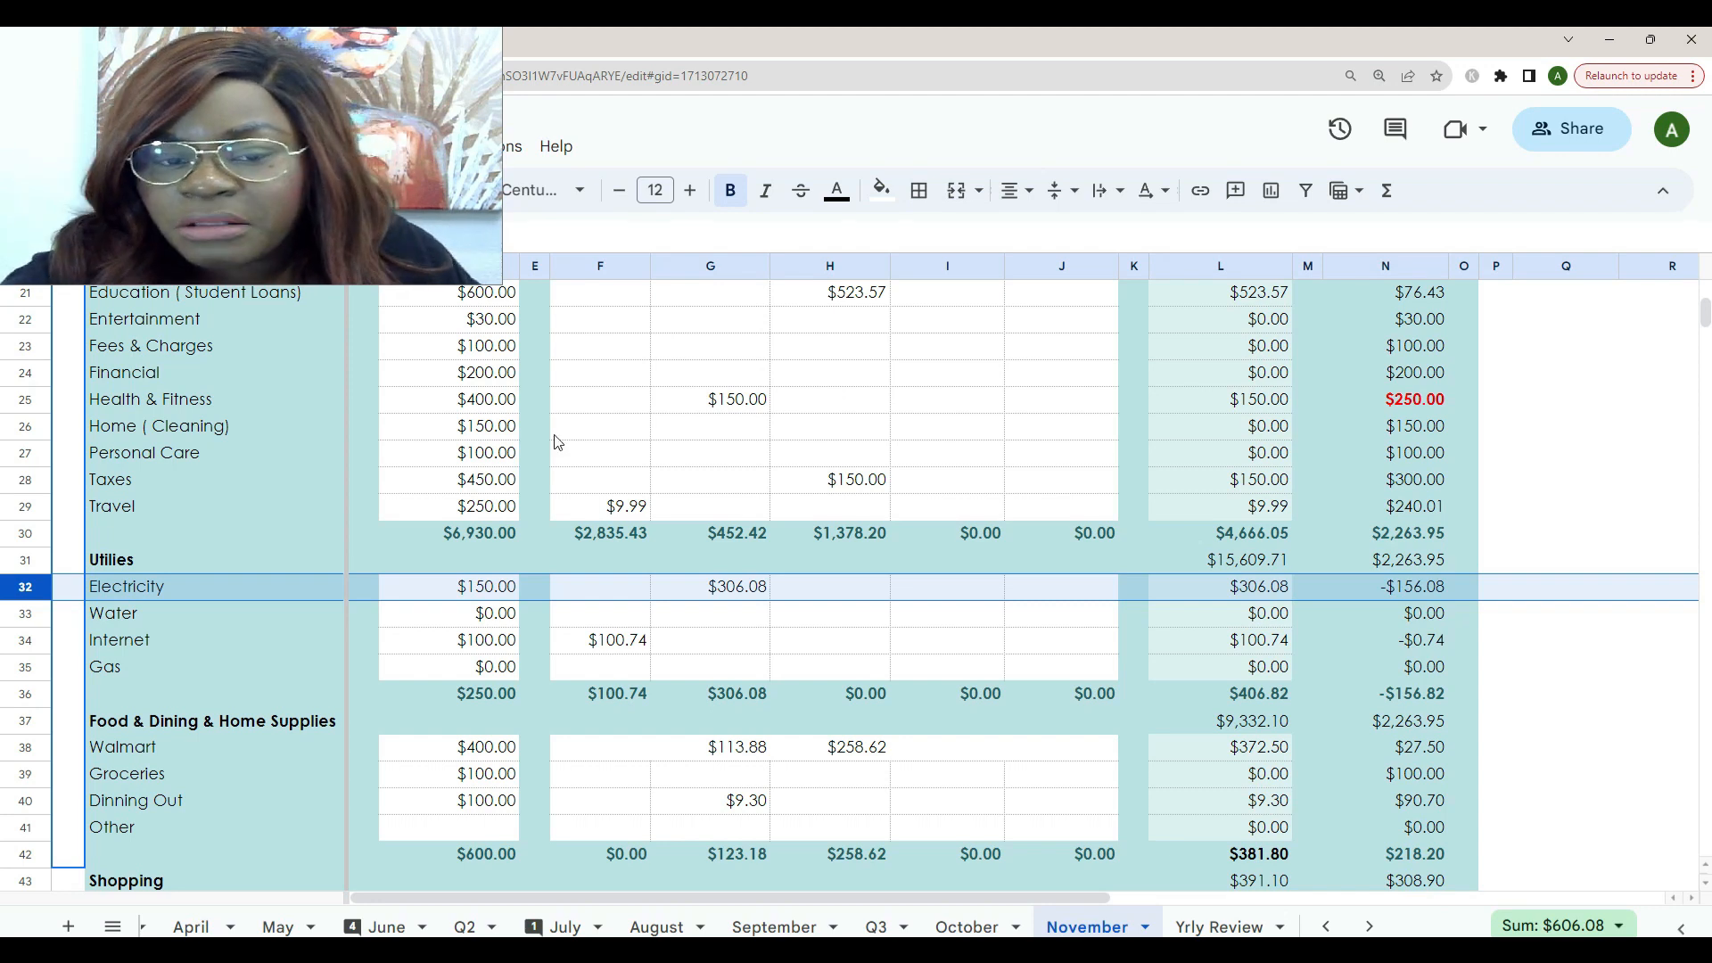
pyautogui.scroll(-1, 1344, 605)
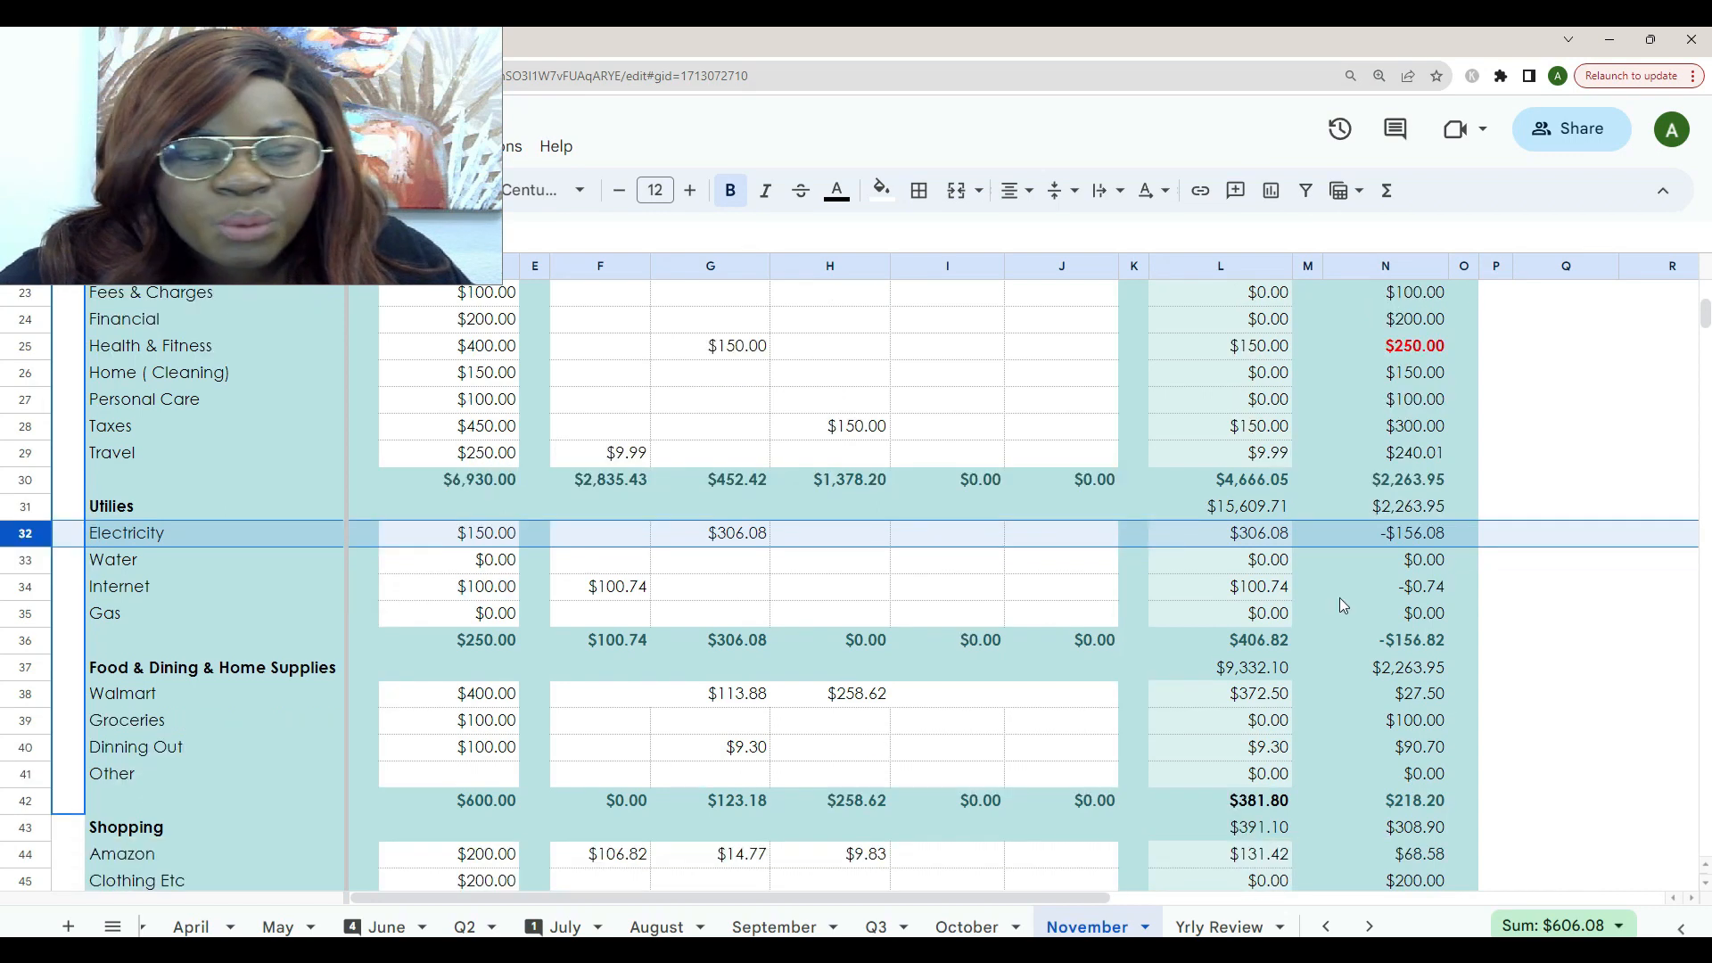
pyautogui.scroll(-1, 1338, 602)
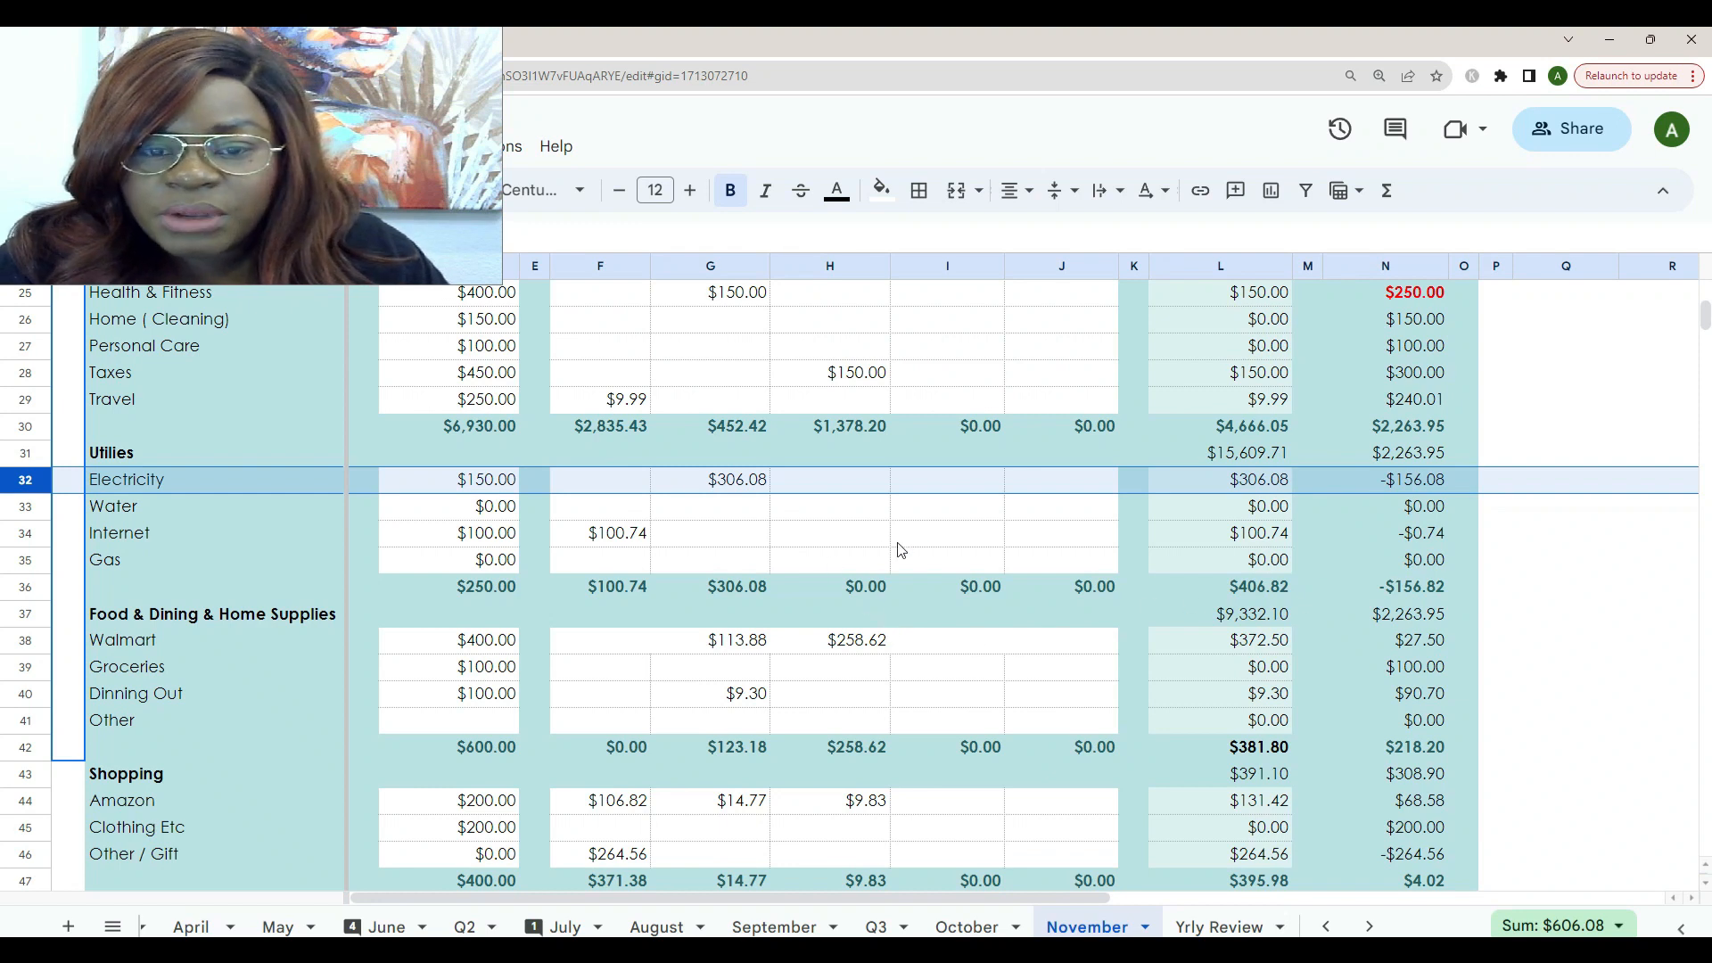
pyautogui.scroll(-2, 888, 553)
pyautogui.scroll(-4, 892, 562)
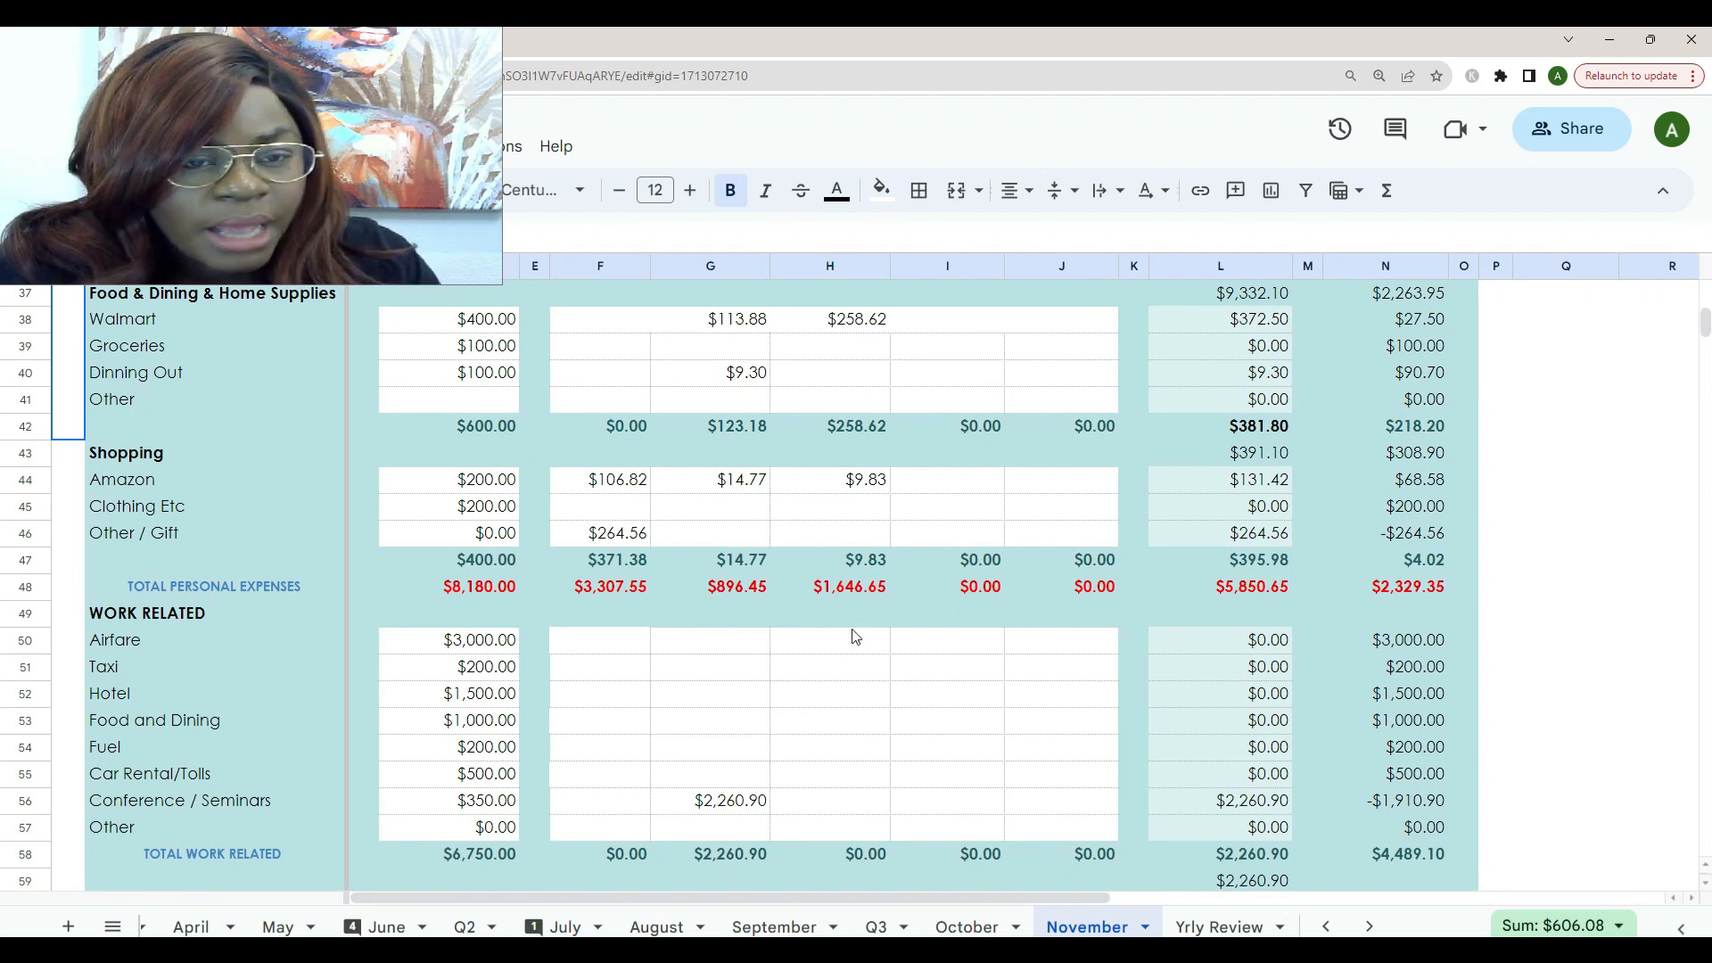
pyautogui.scroll(4, 855, 629)
pyautogui.scroll(-1, 856, 616)
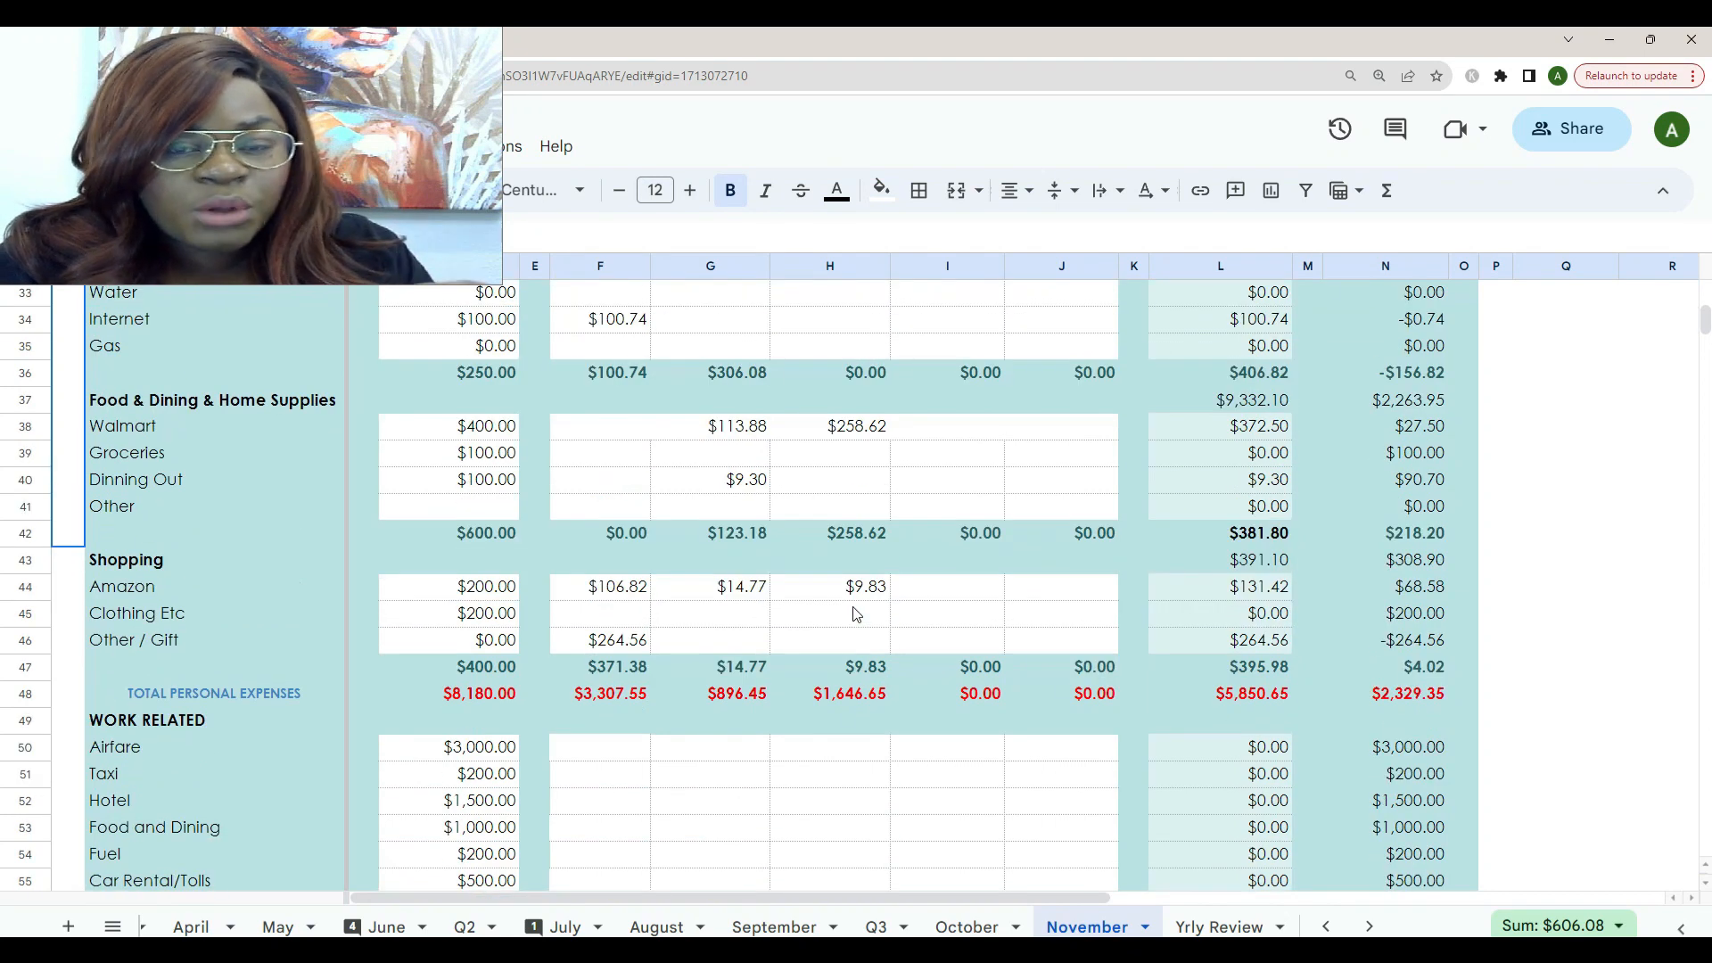
pyautogui.scroll(-2, 855, 614)
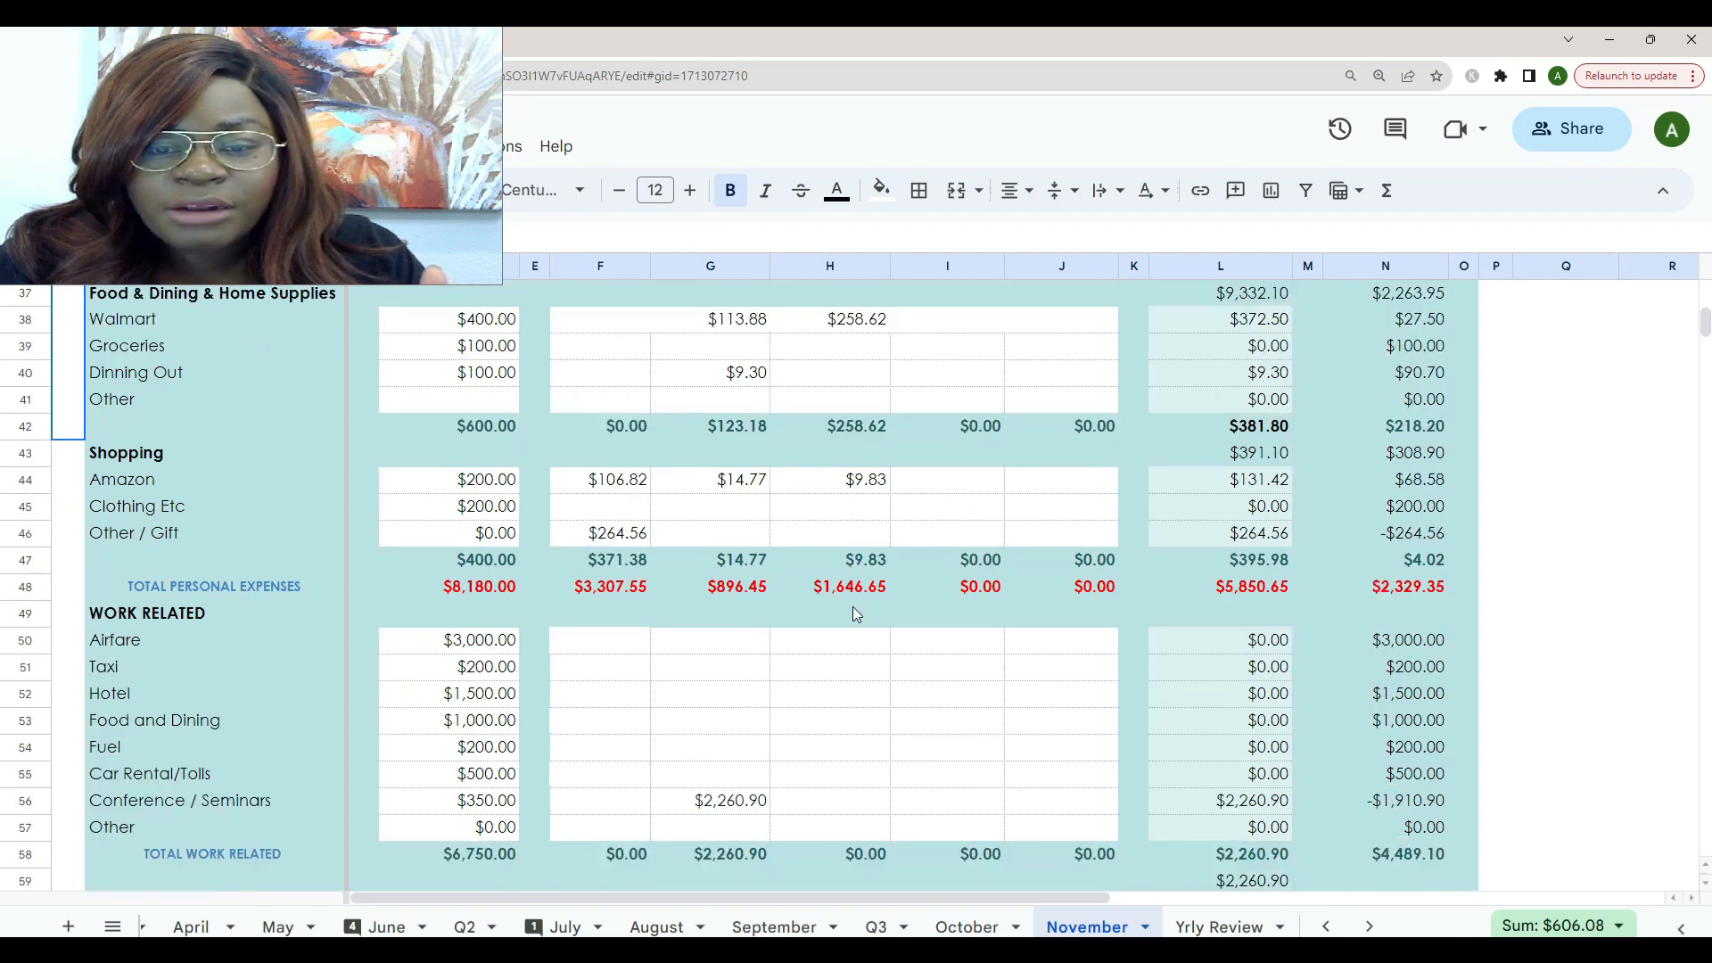
pyautogui.scroll(7, 856, 616)
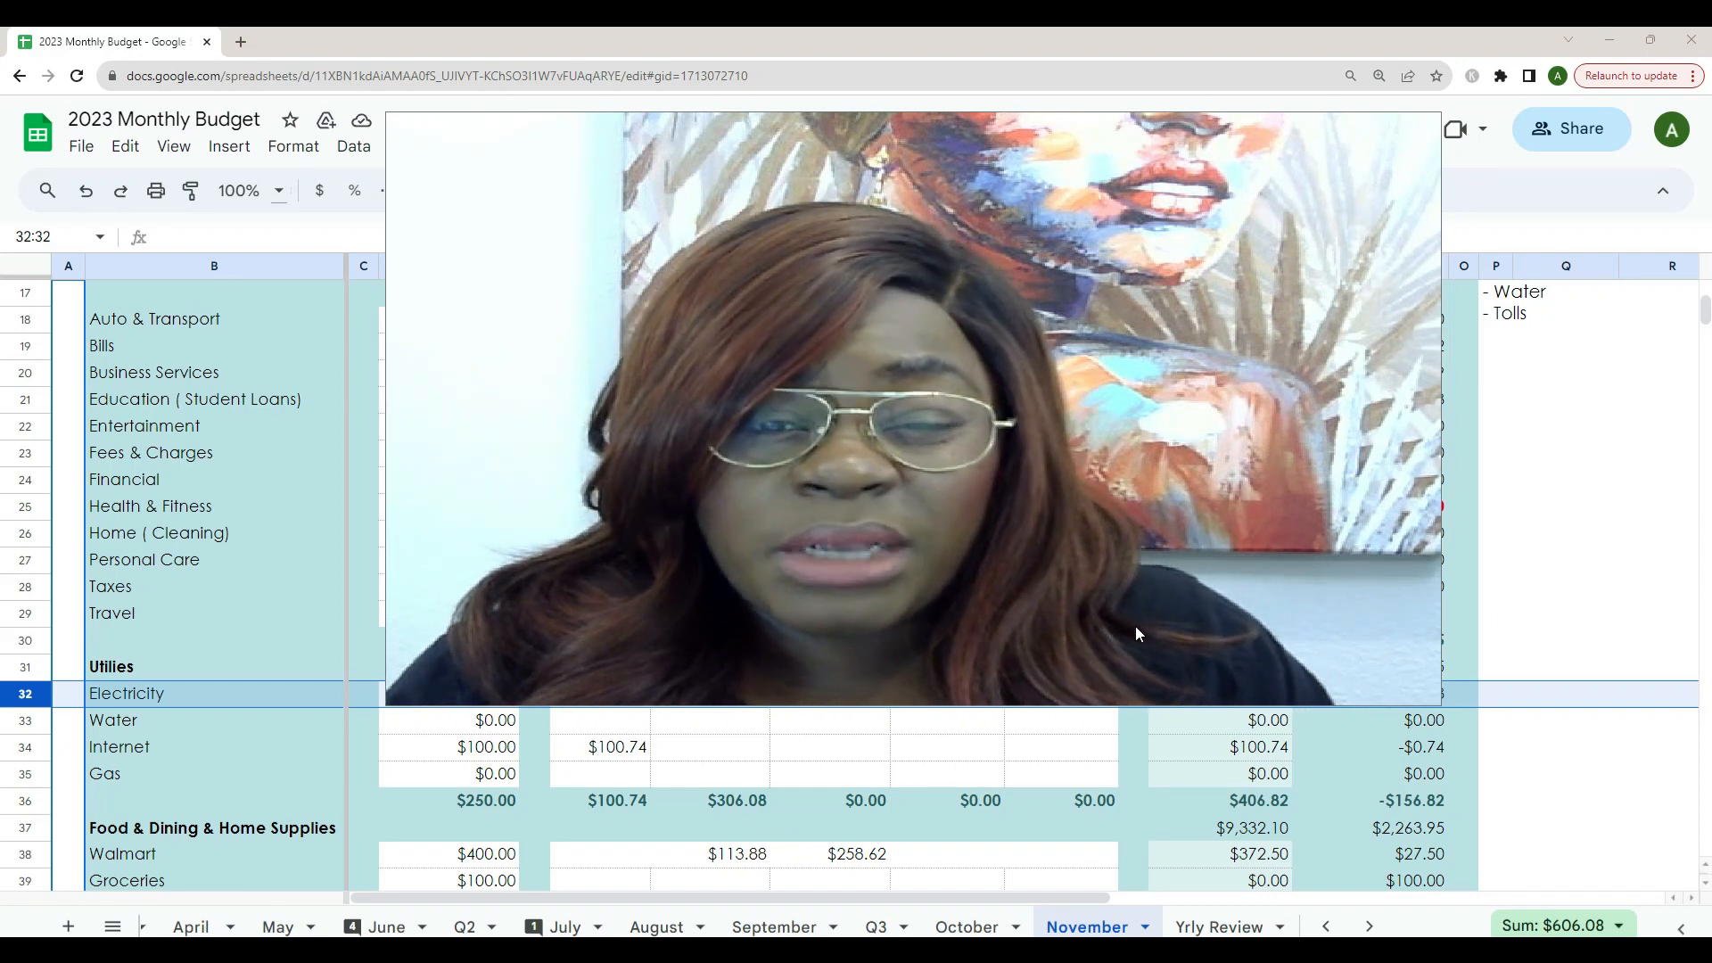
pyautogui.moveTo(1300, 284); pyautogui.dragTo(1250, 344)
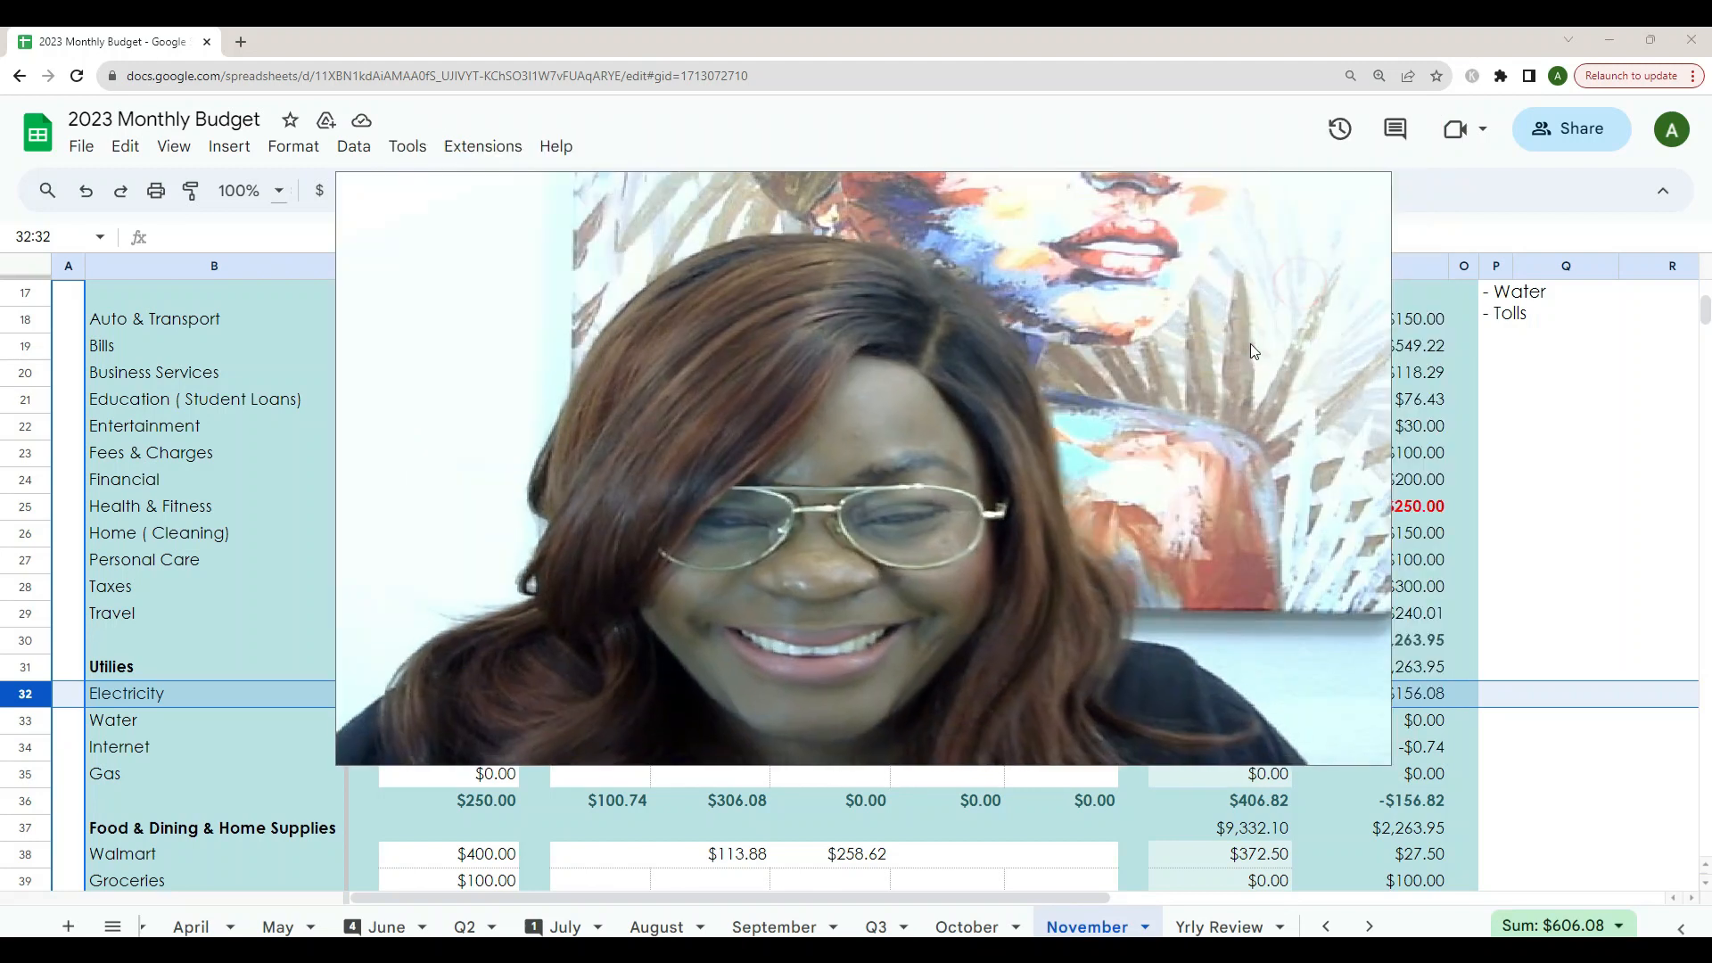